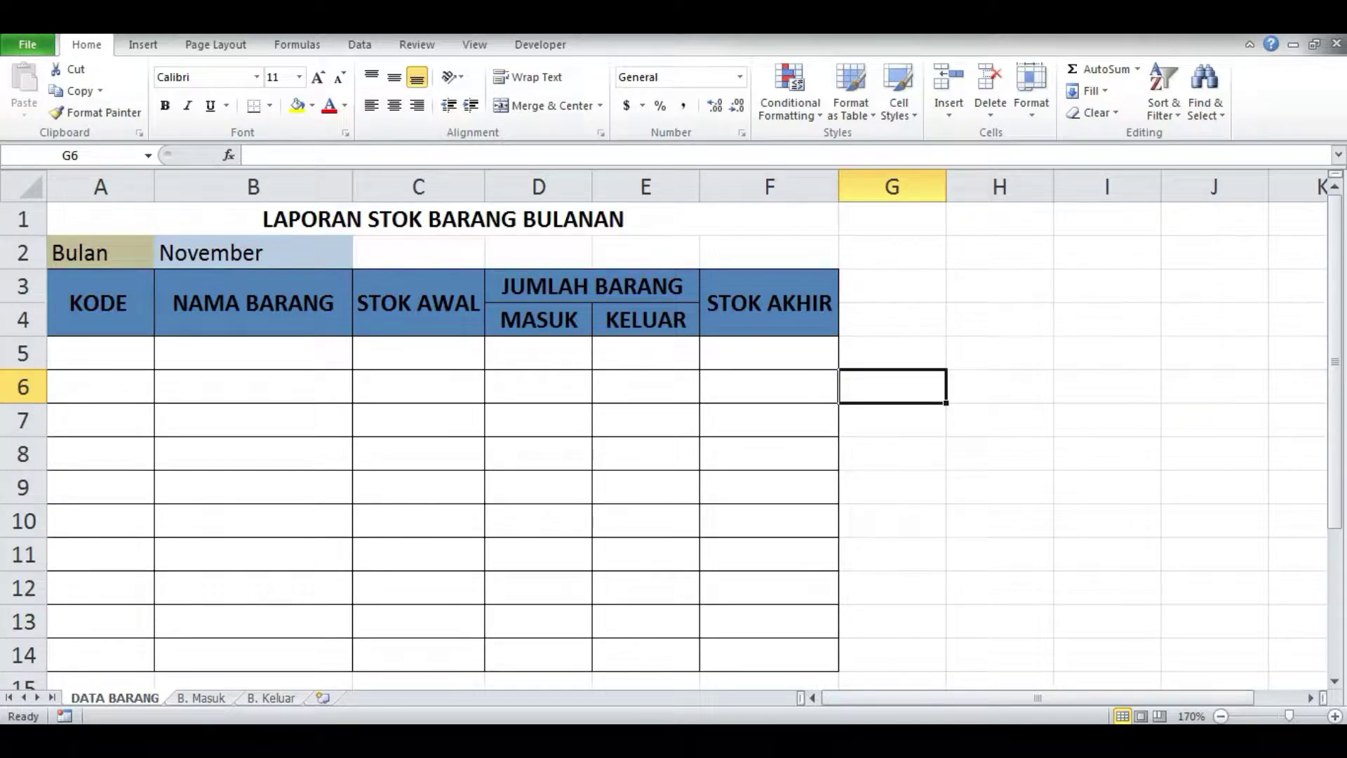
Select the report title, the A3:F4 header block and columns A–C to review the table layout.
click(275, 226)
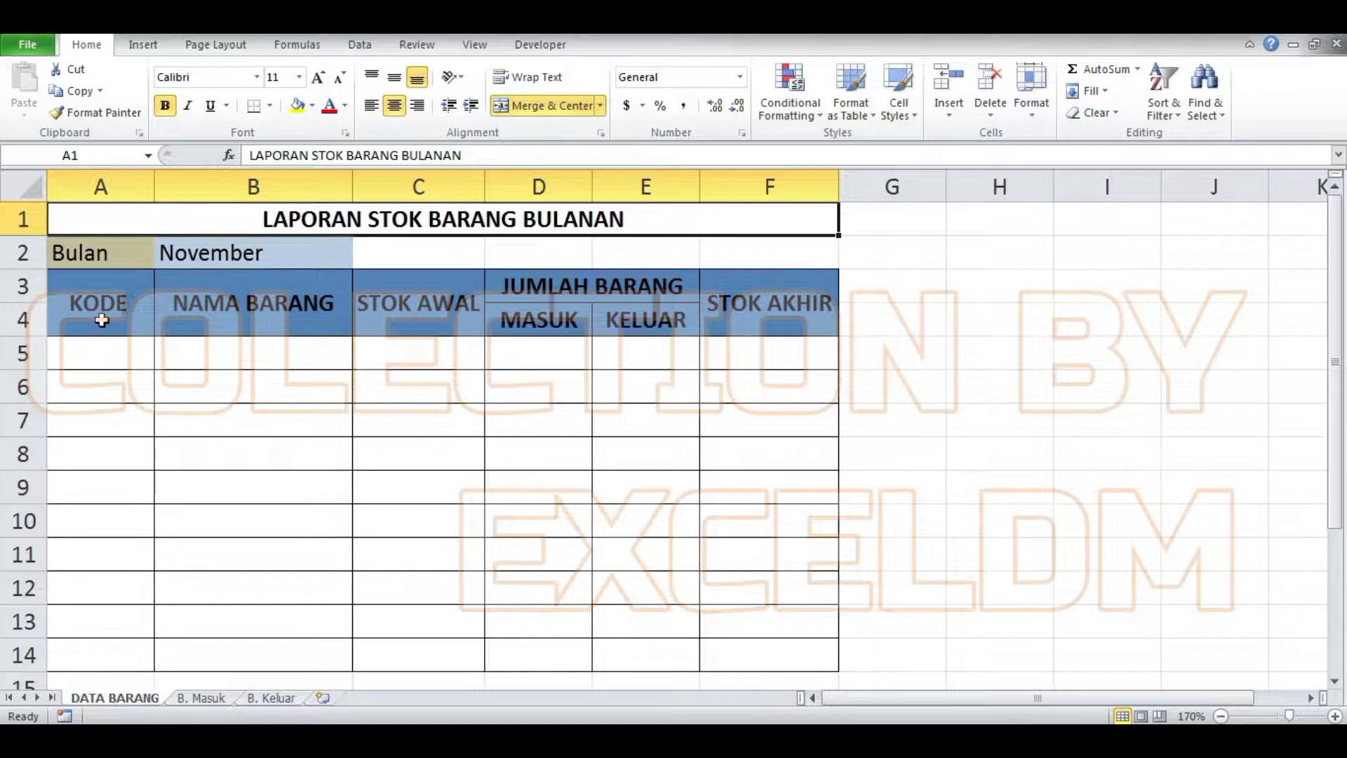
drag(89, 316, 758, 331)
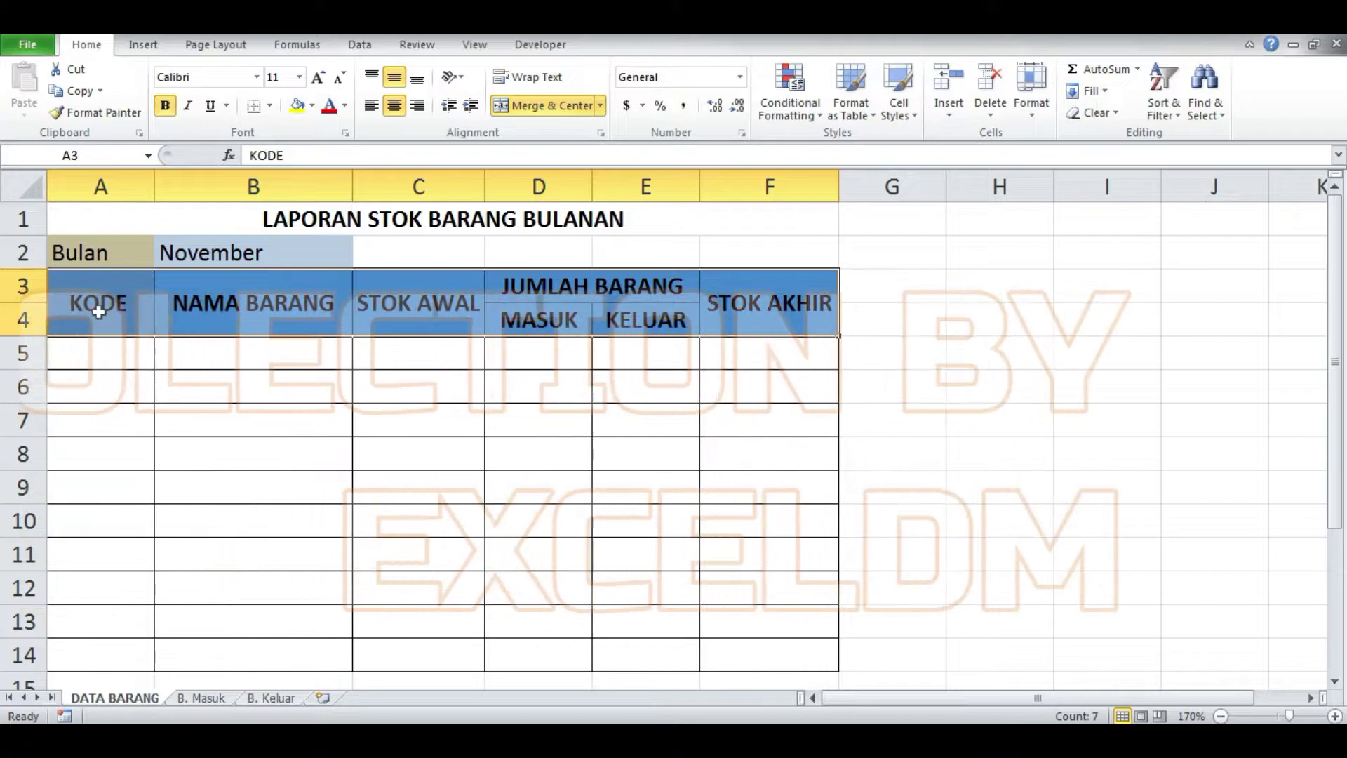
click(99, 186)
click(217, 186)
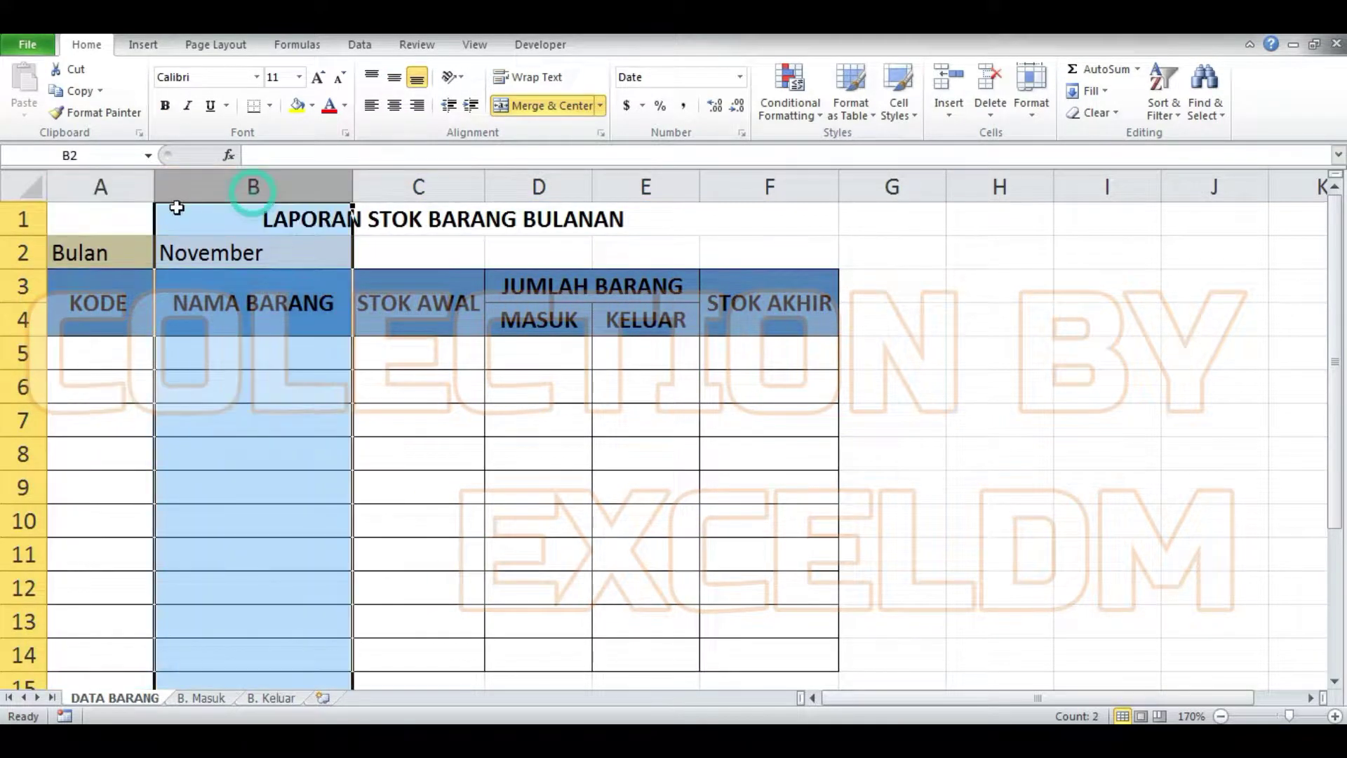
click(28, 222)
click(24, 253)
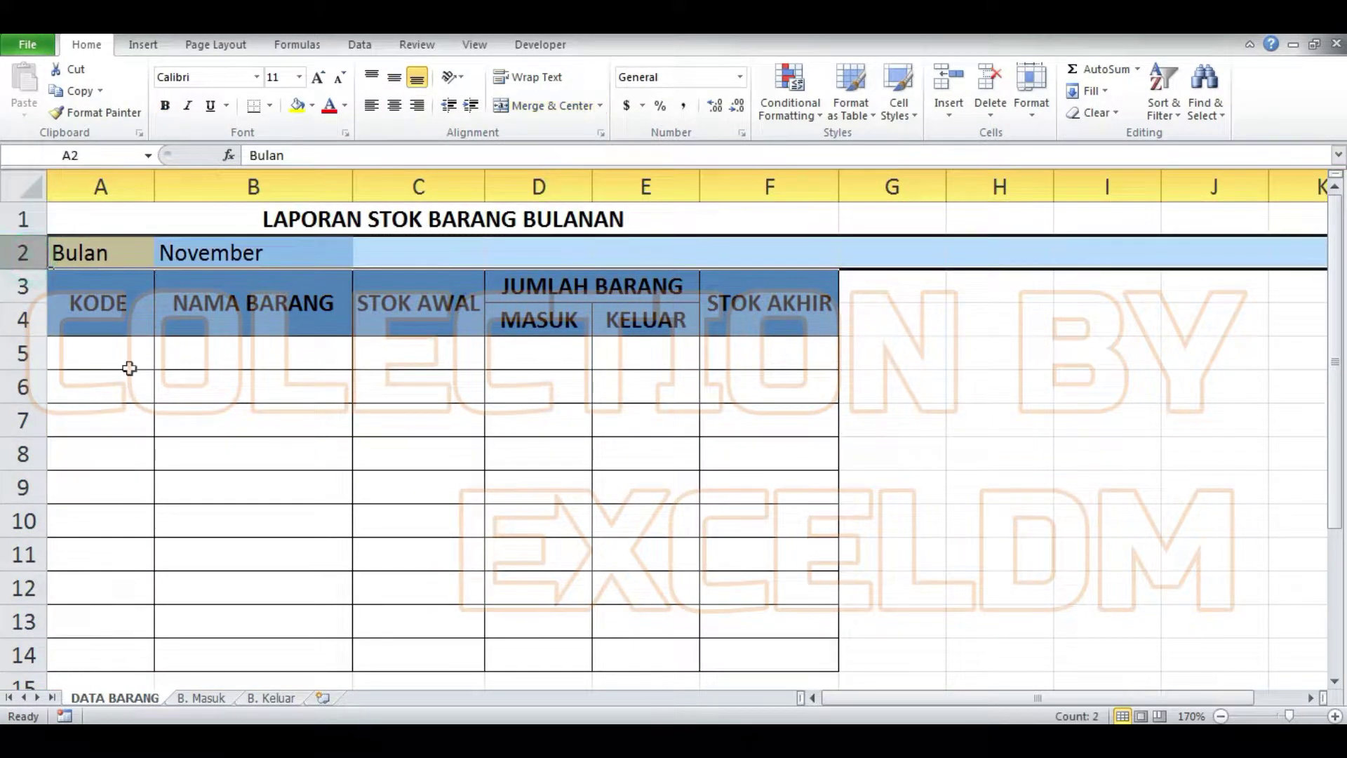
click(101, 186)
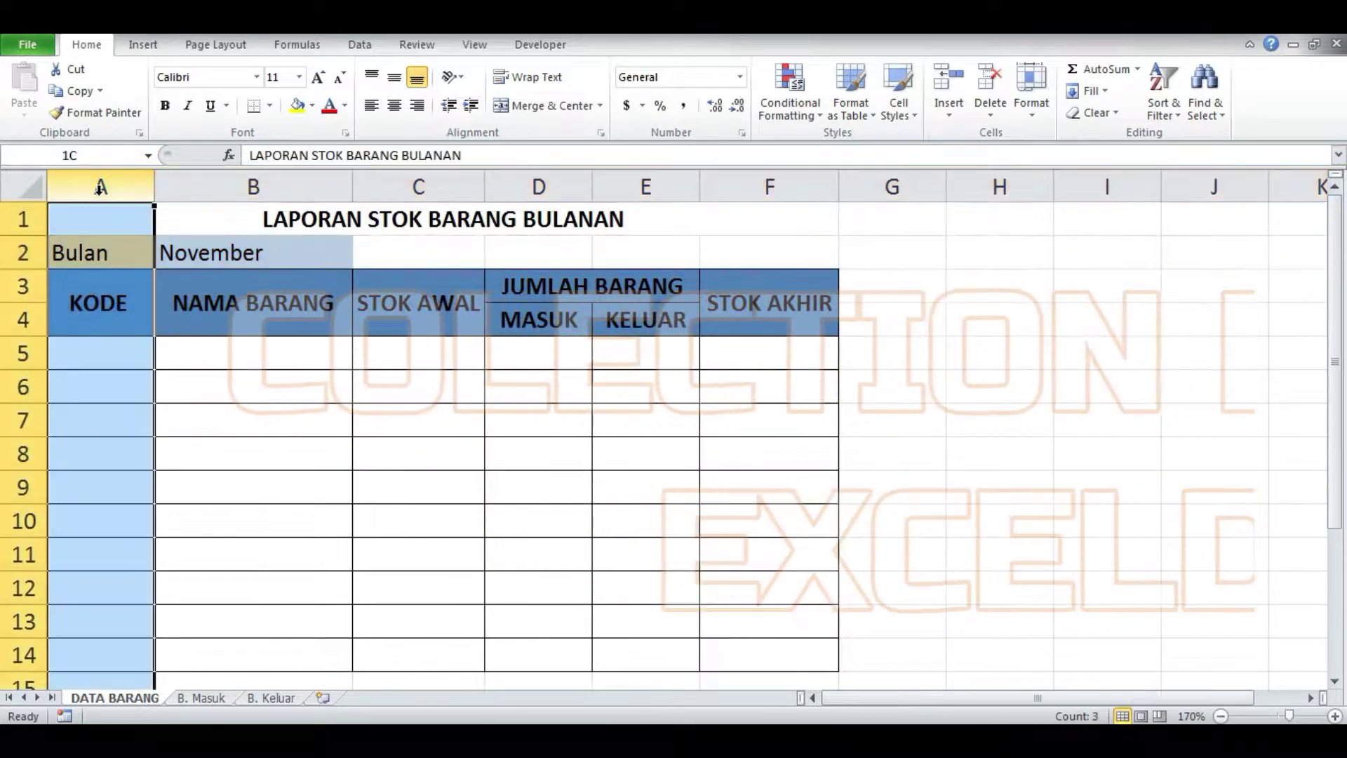
click(102, 317)
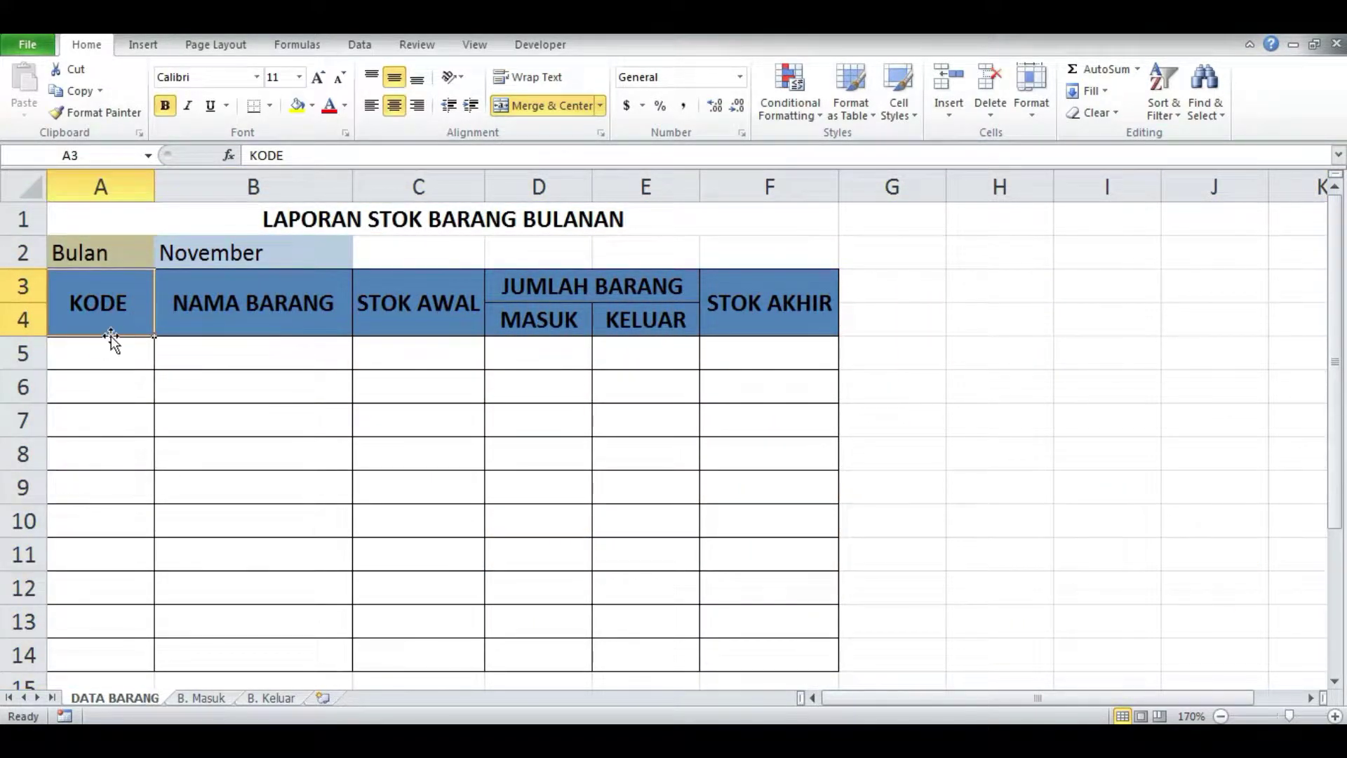
click(228, 185)
click(445, 186)
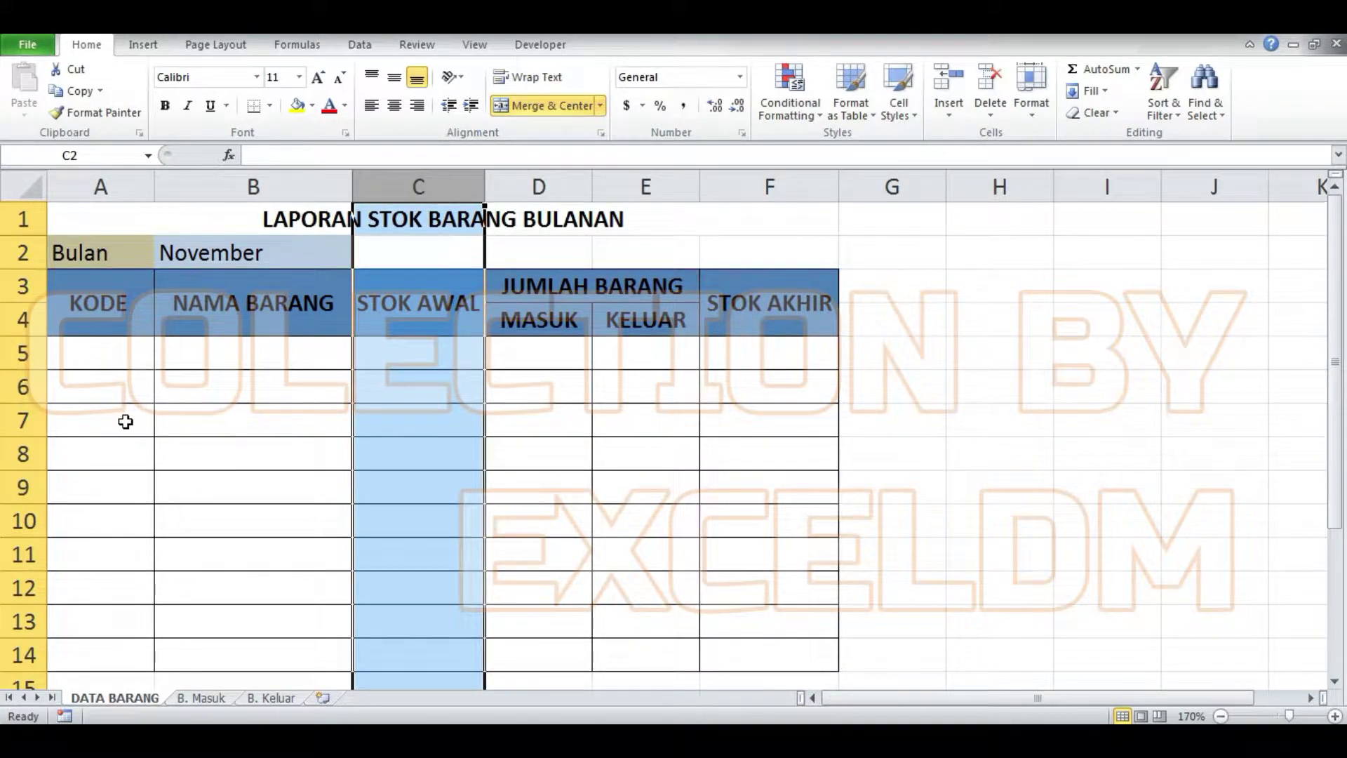
Enter A-001 and A-002 in A5:A6 and paste codes A-003 through D-001 into A7:A14.
click(101, 357)
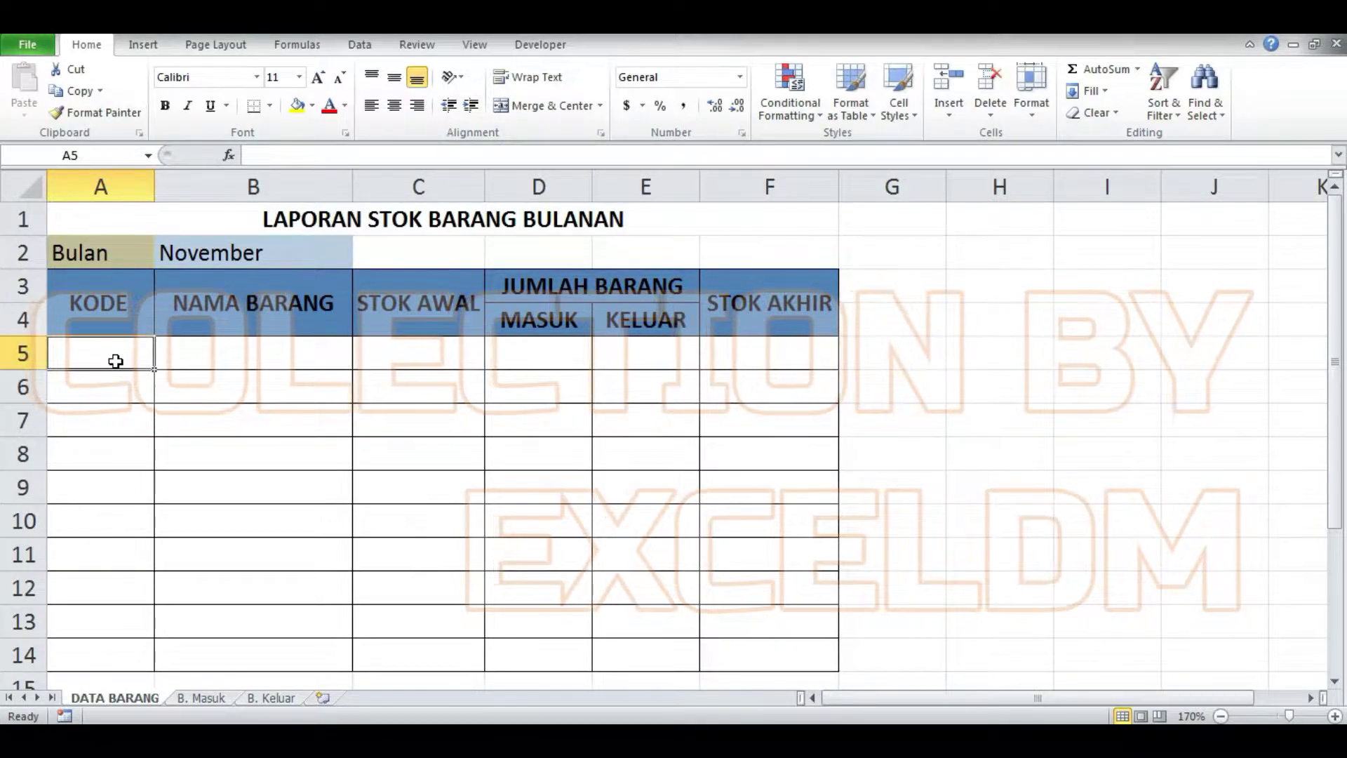
text(A)
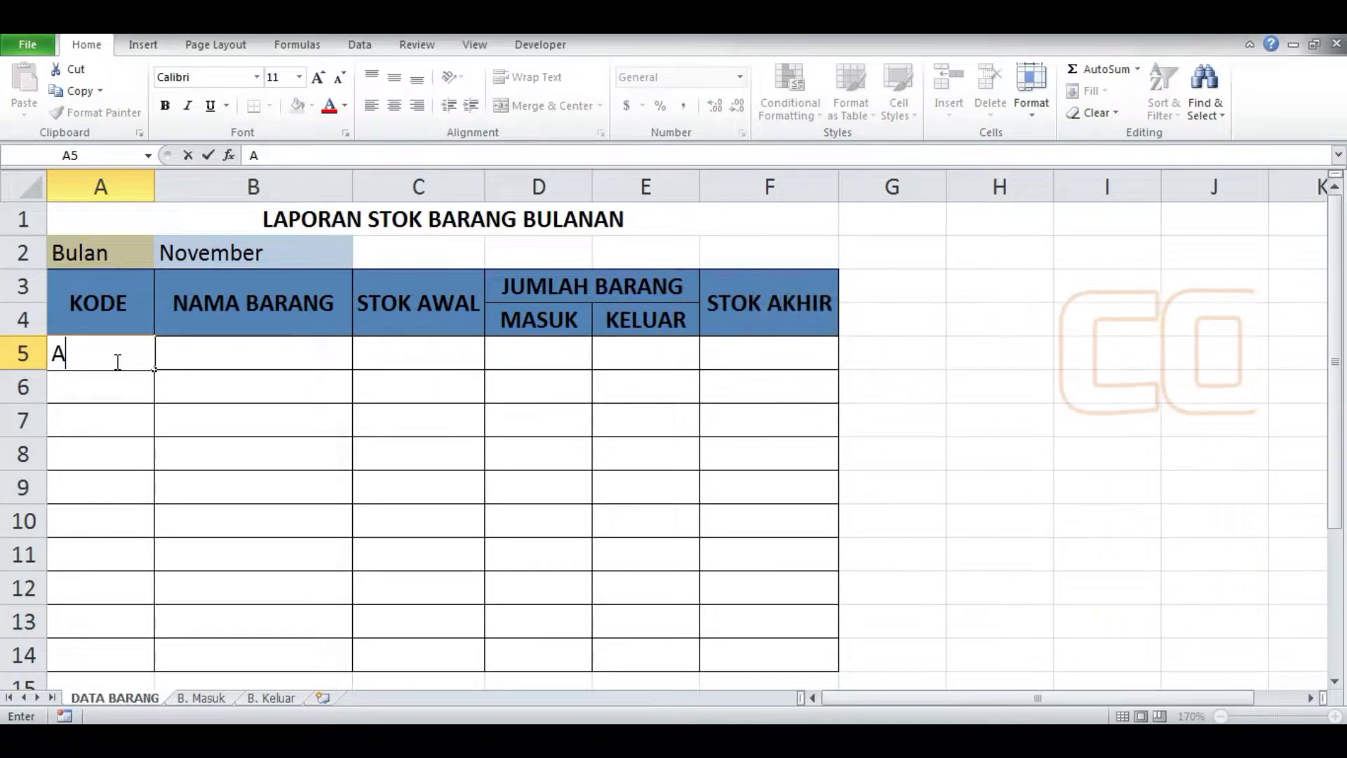
text(-0)
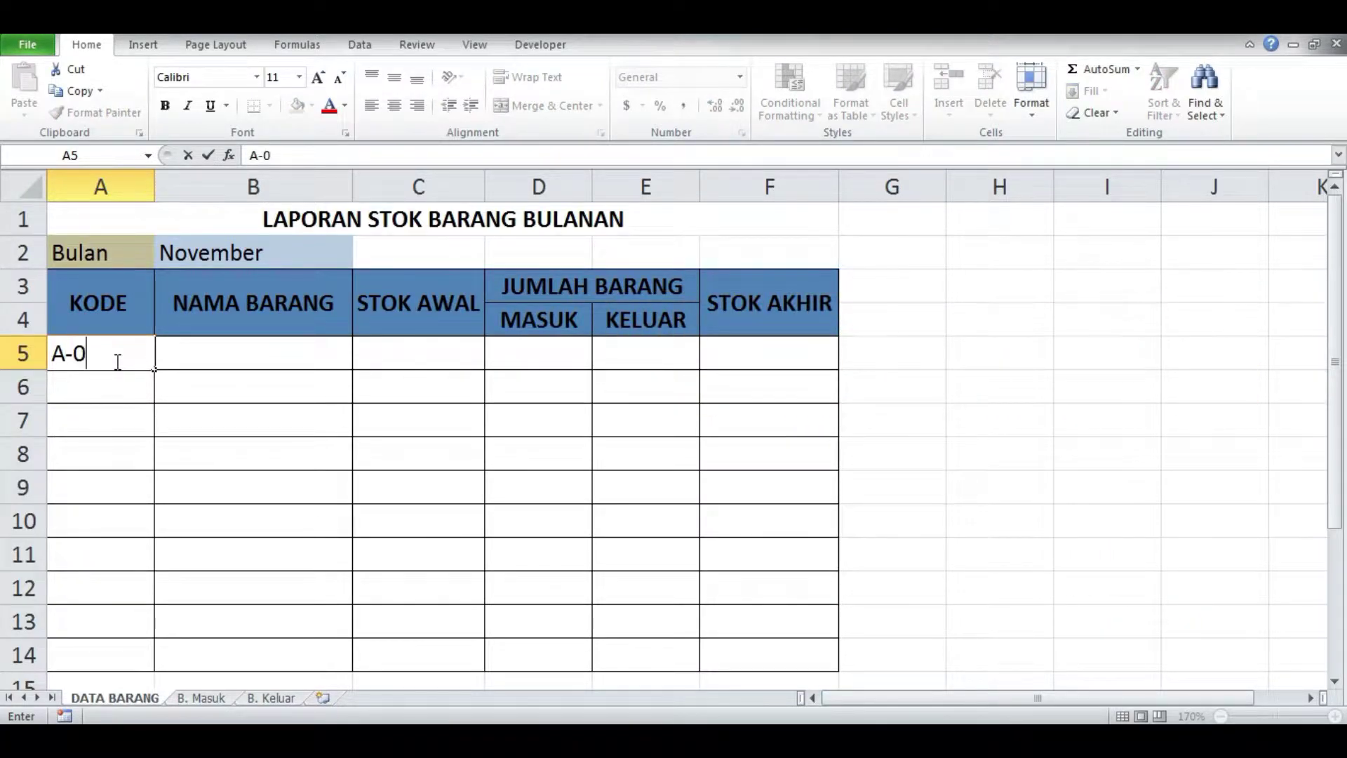
text(01)
key(Return)
text(A-)
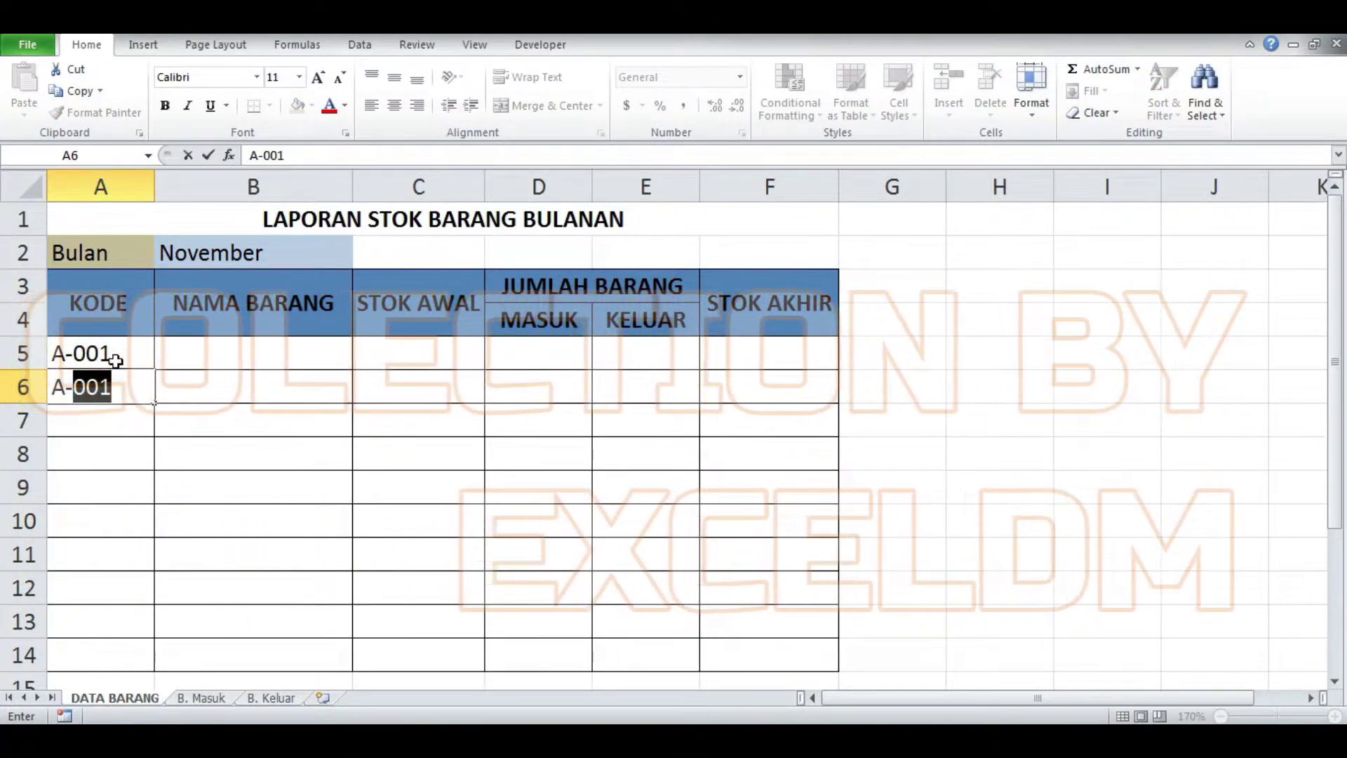
text(002)
key(Return)
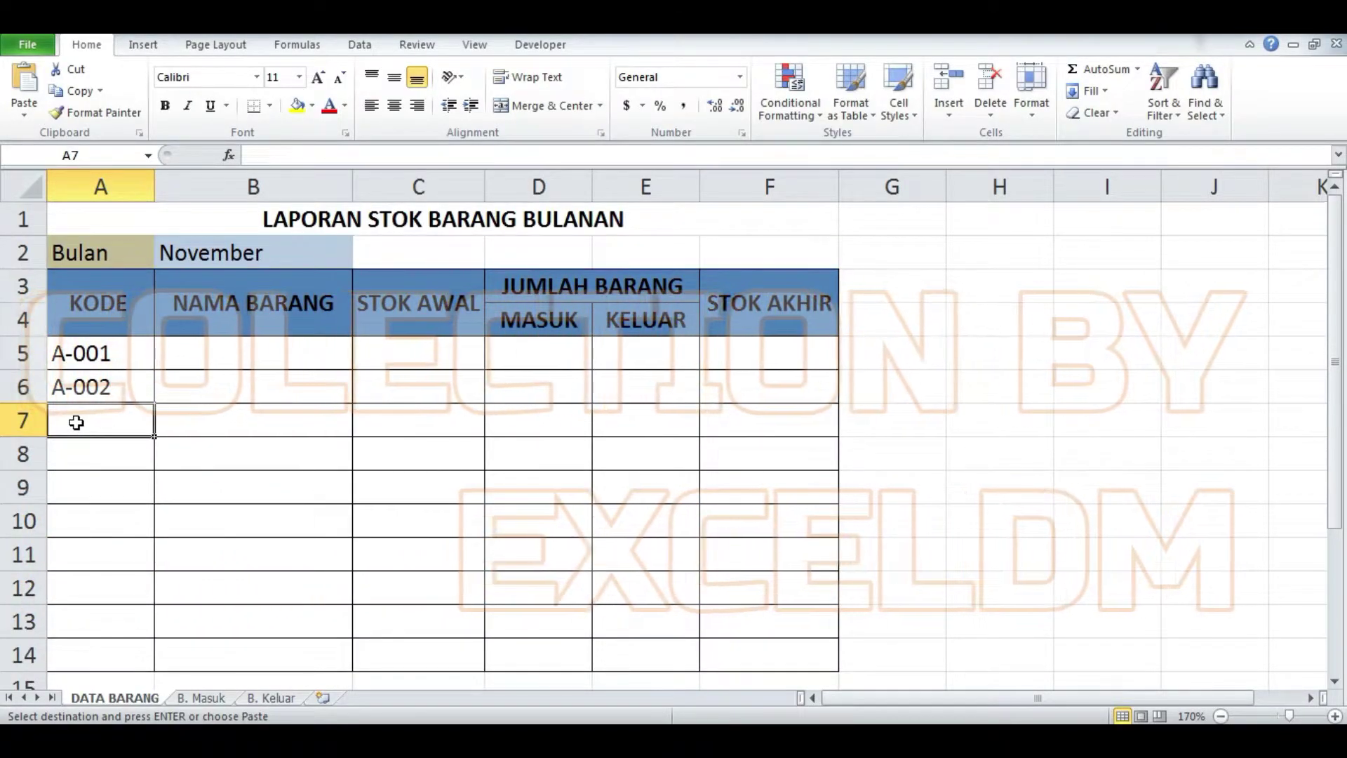
text(A-003 B-001 B-002 B-003 C-001 C-002 C-003 D-001)
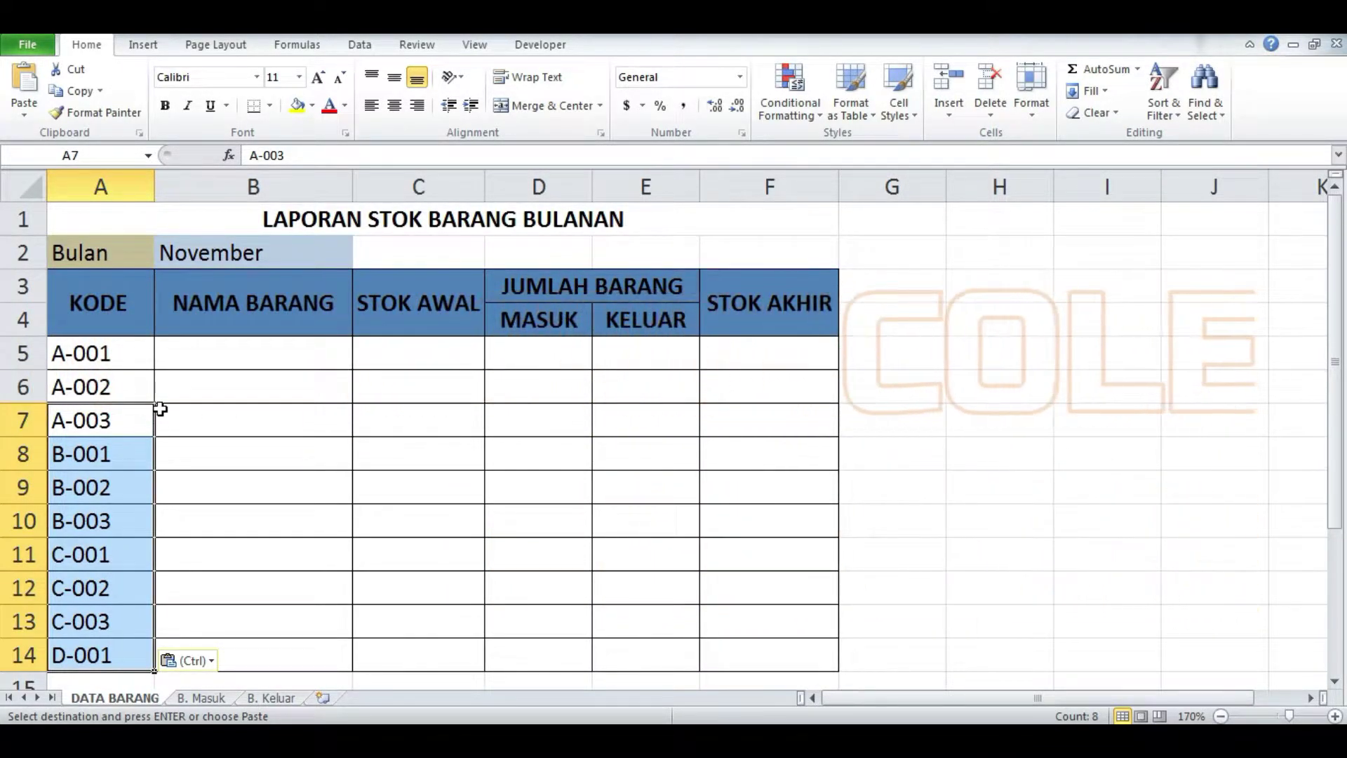
click(262, 358)
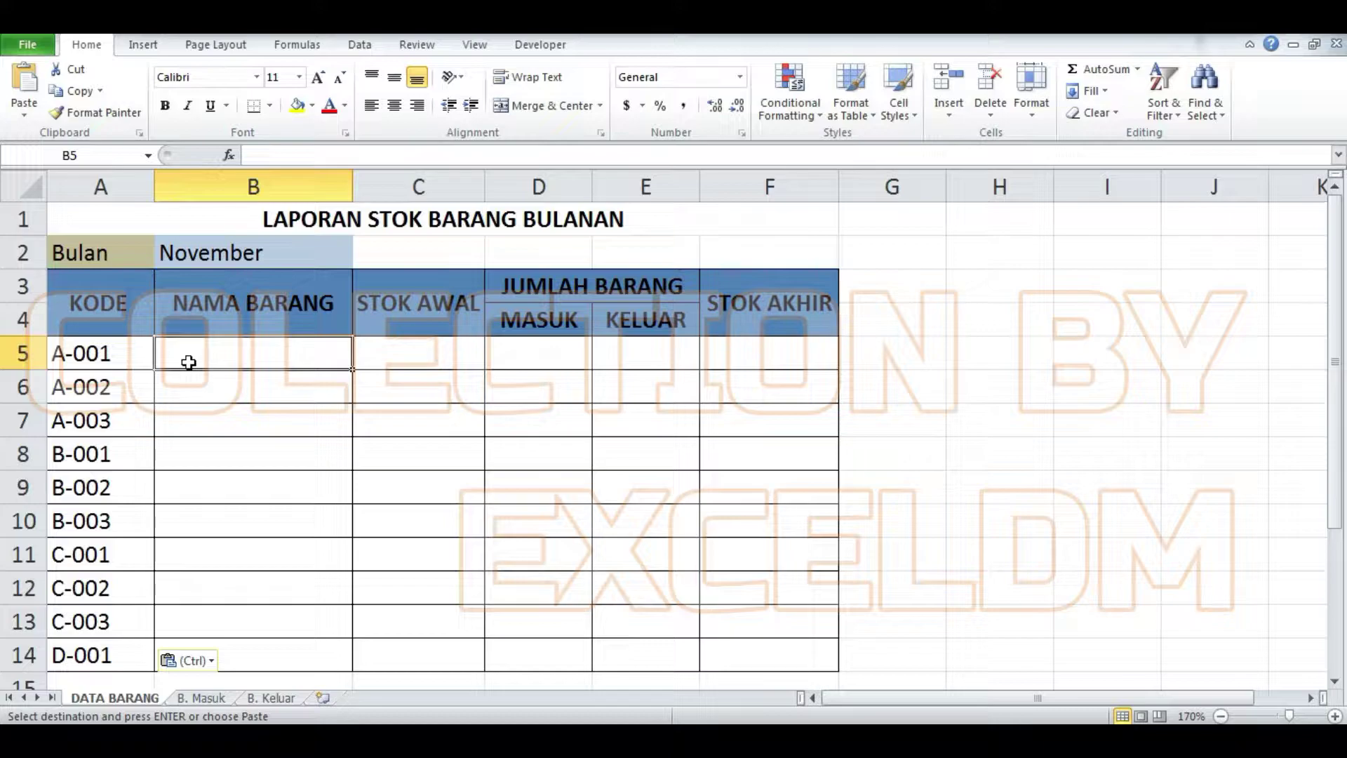
Type Coklat Kecil and Coklat Sedang in B5:B6, then paste names Coklat besar through Telur into B7:B14.
text(Cokla)
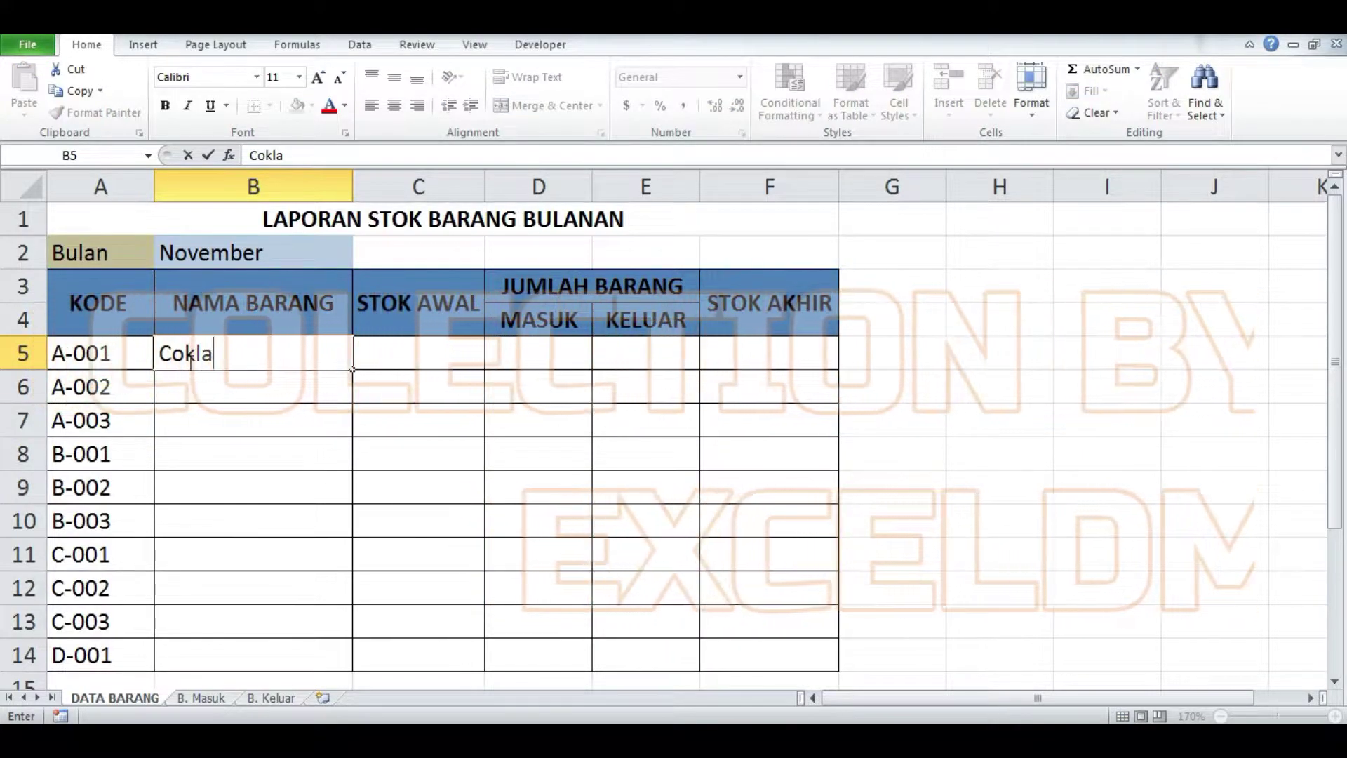
text(t K)
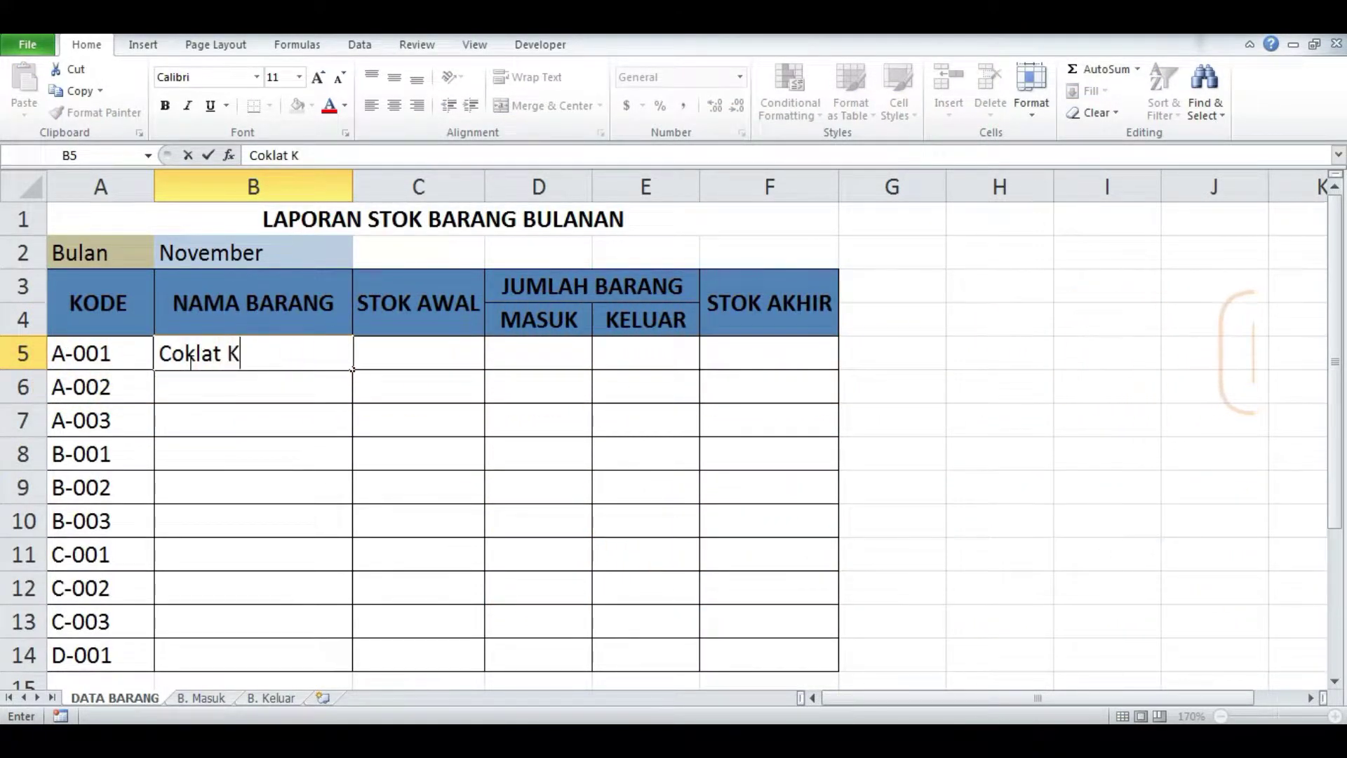
text(ecil)
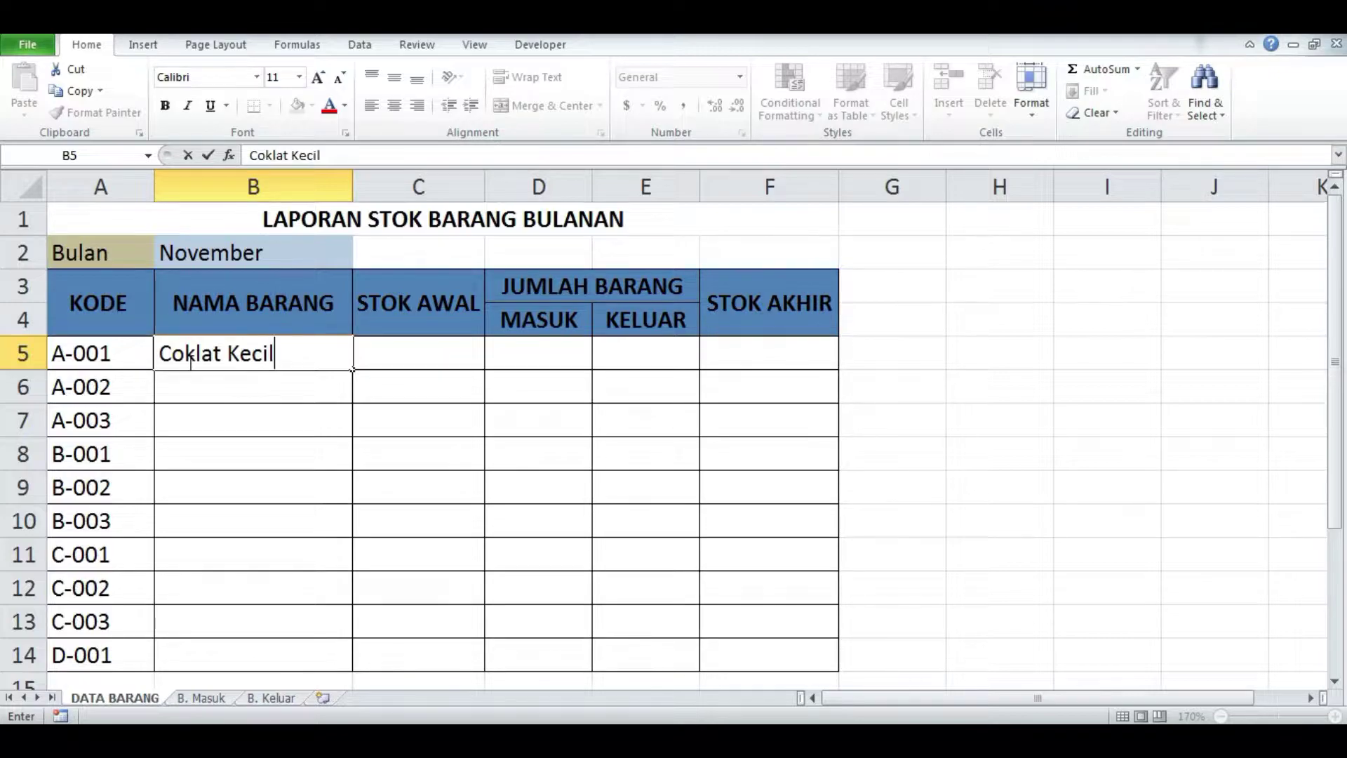
key(Return)
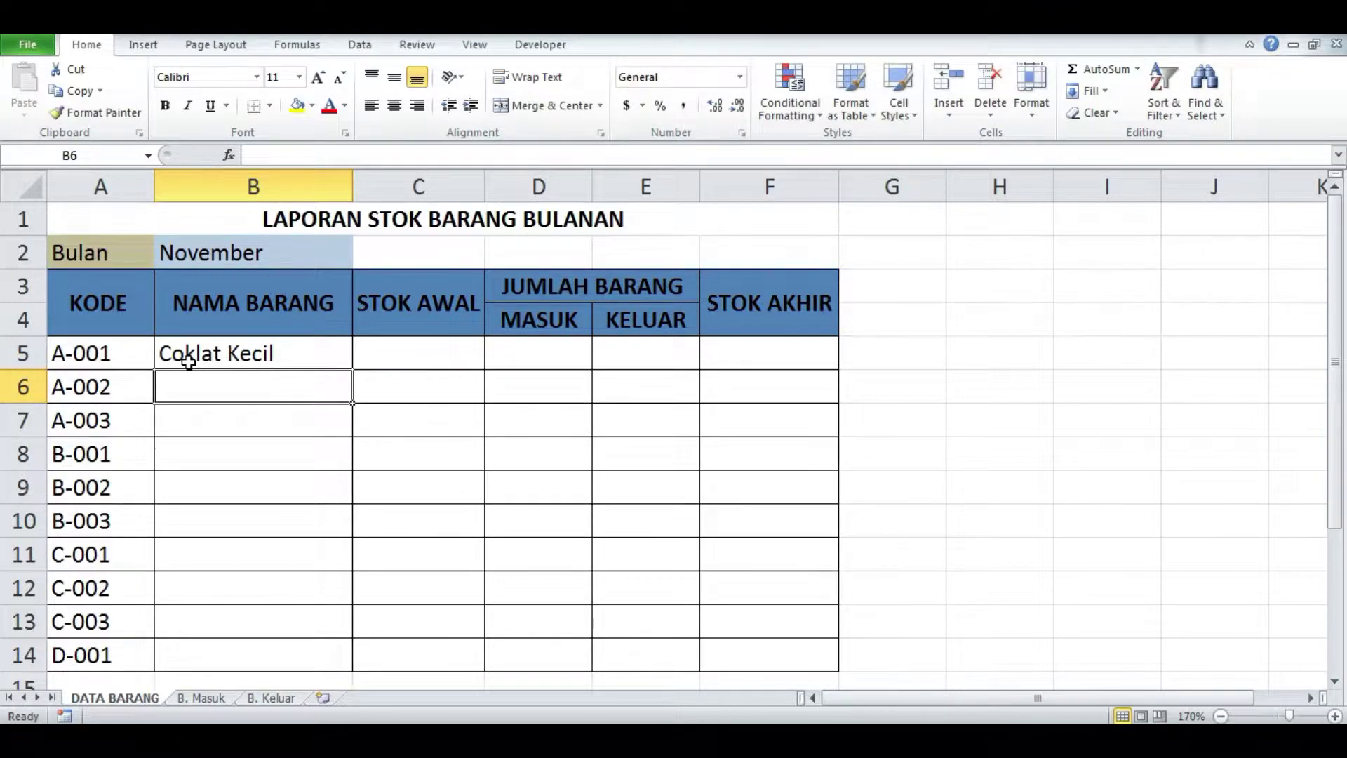
text(Cokll)
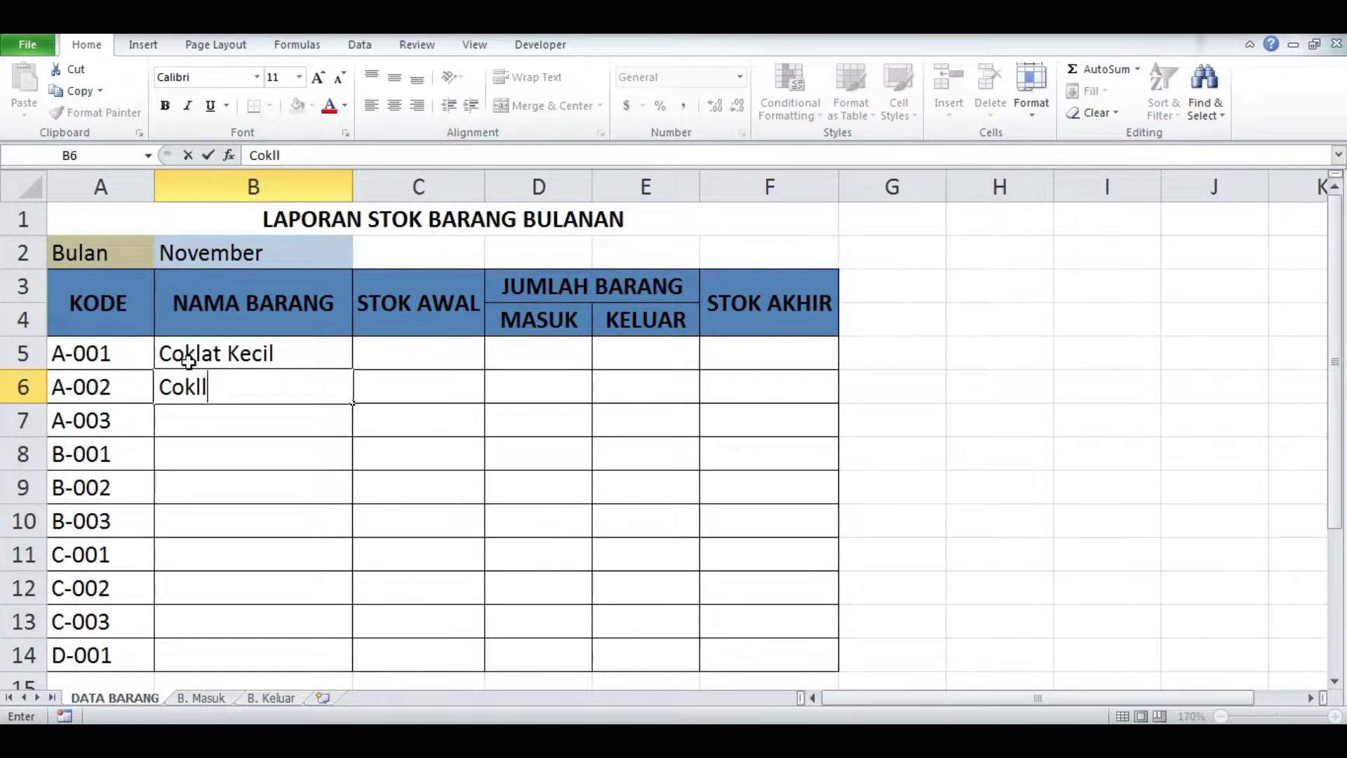
key(BackSpace)
text(at )
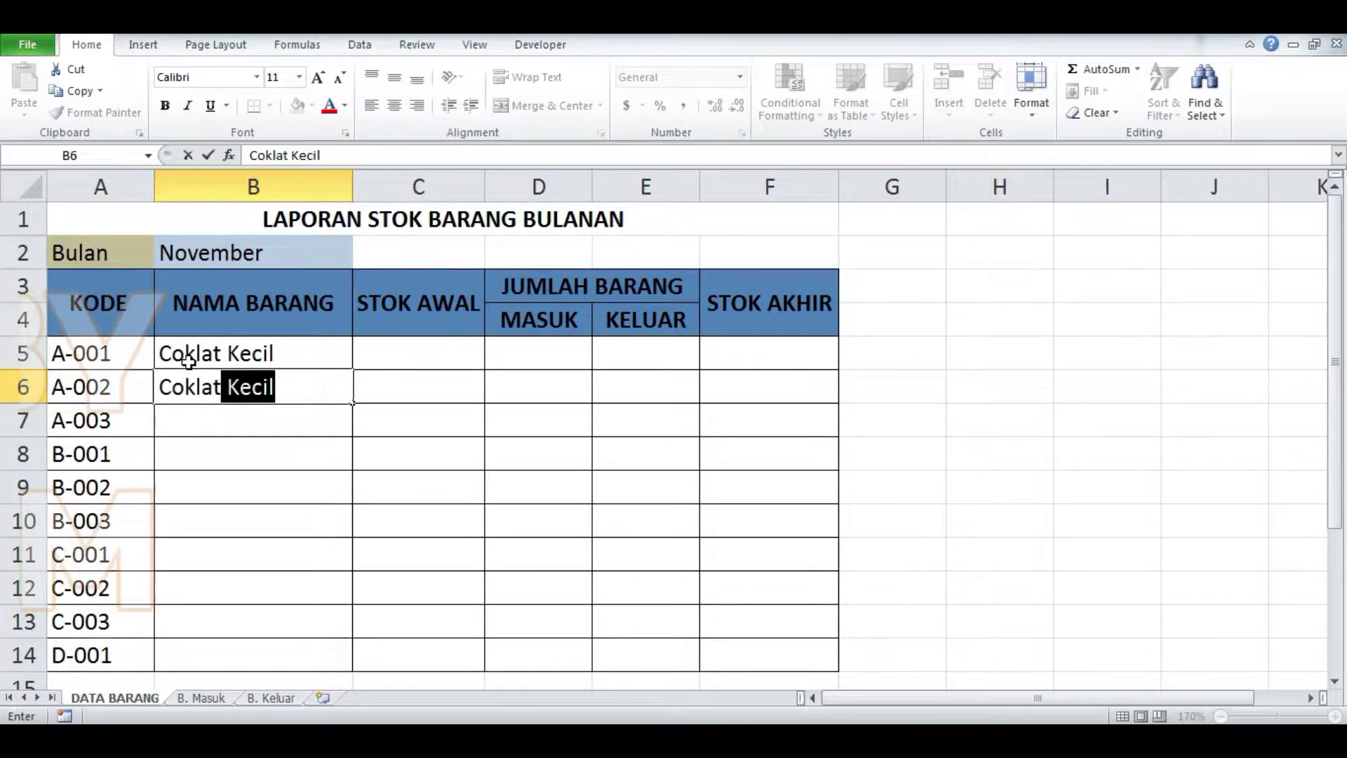
text(Se)
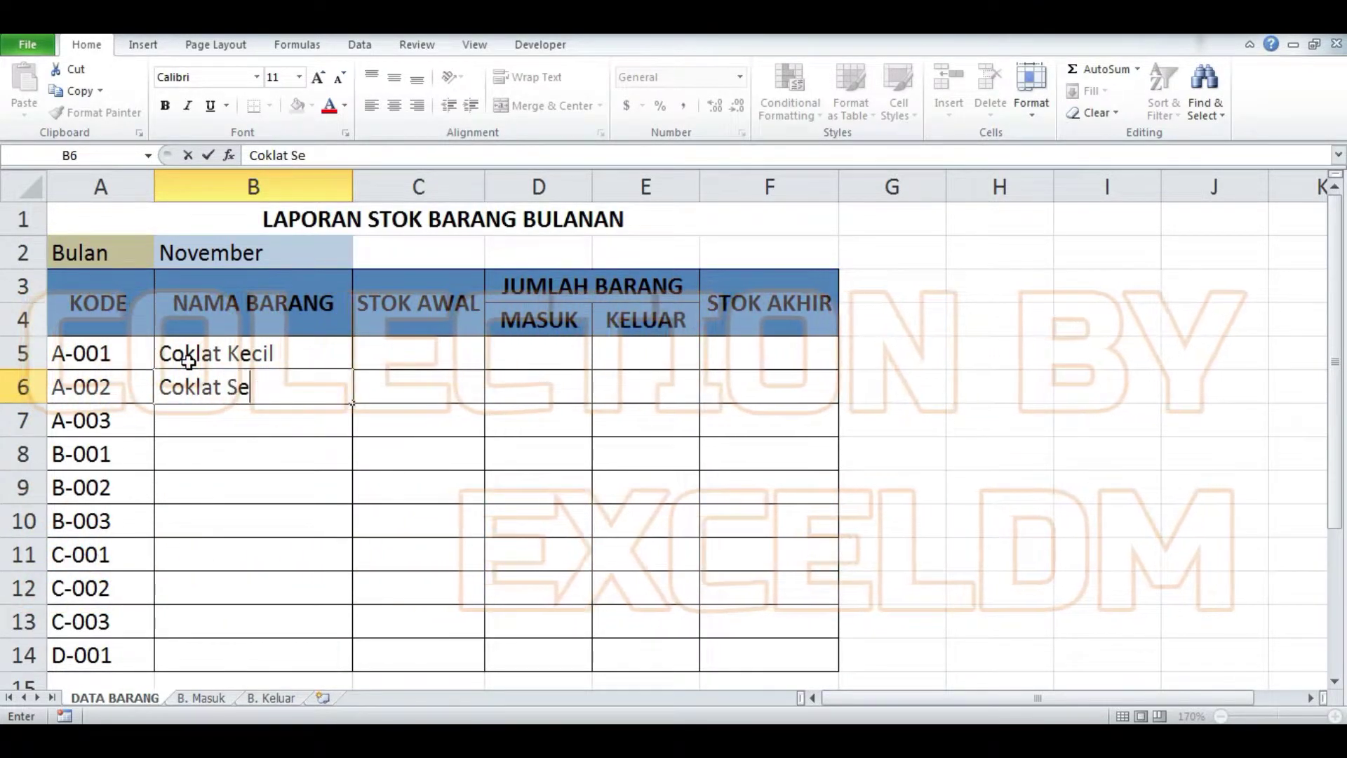
text(dang)
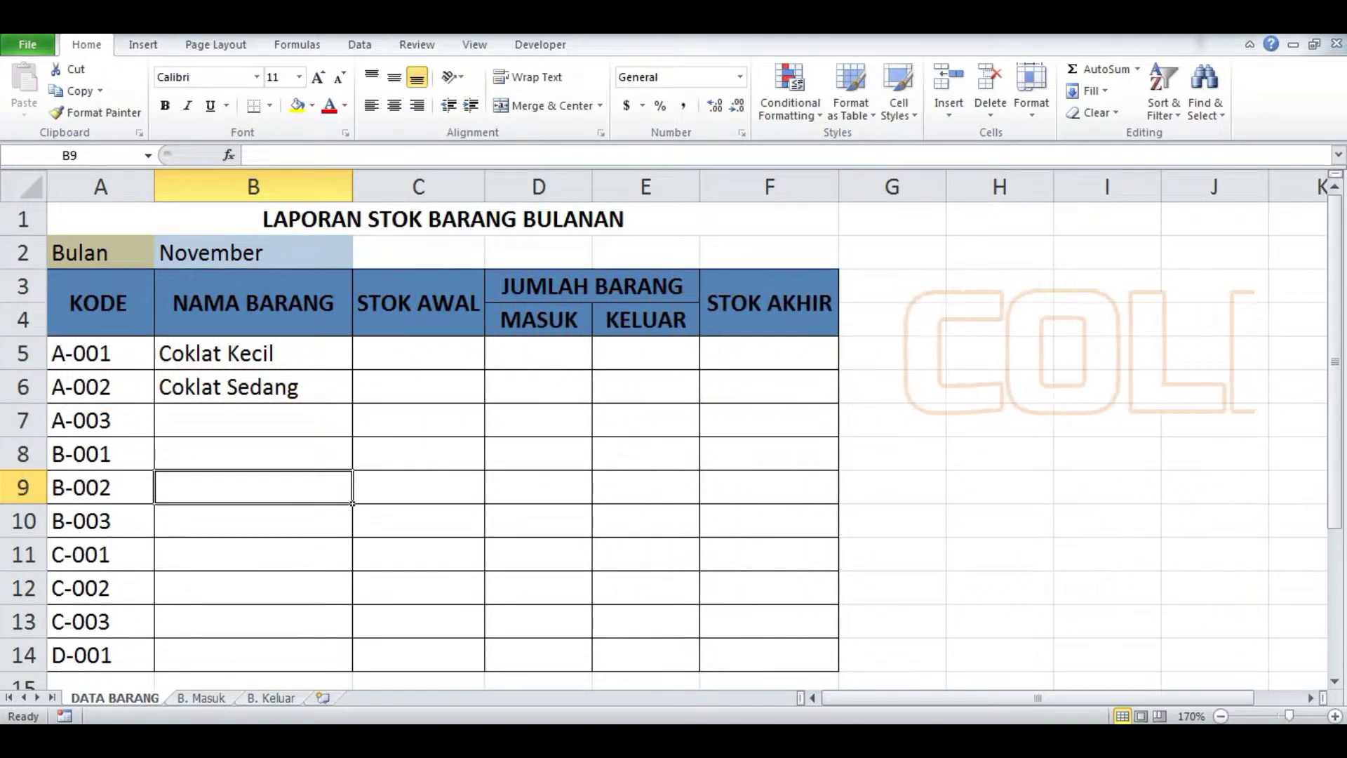
key(ctrl+c)
click(213, 421)
key(ctrl+v)
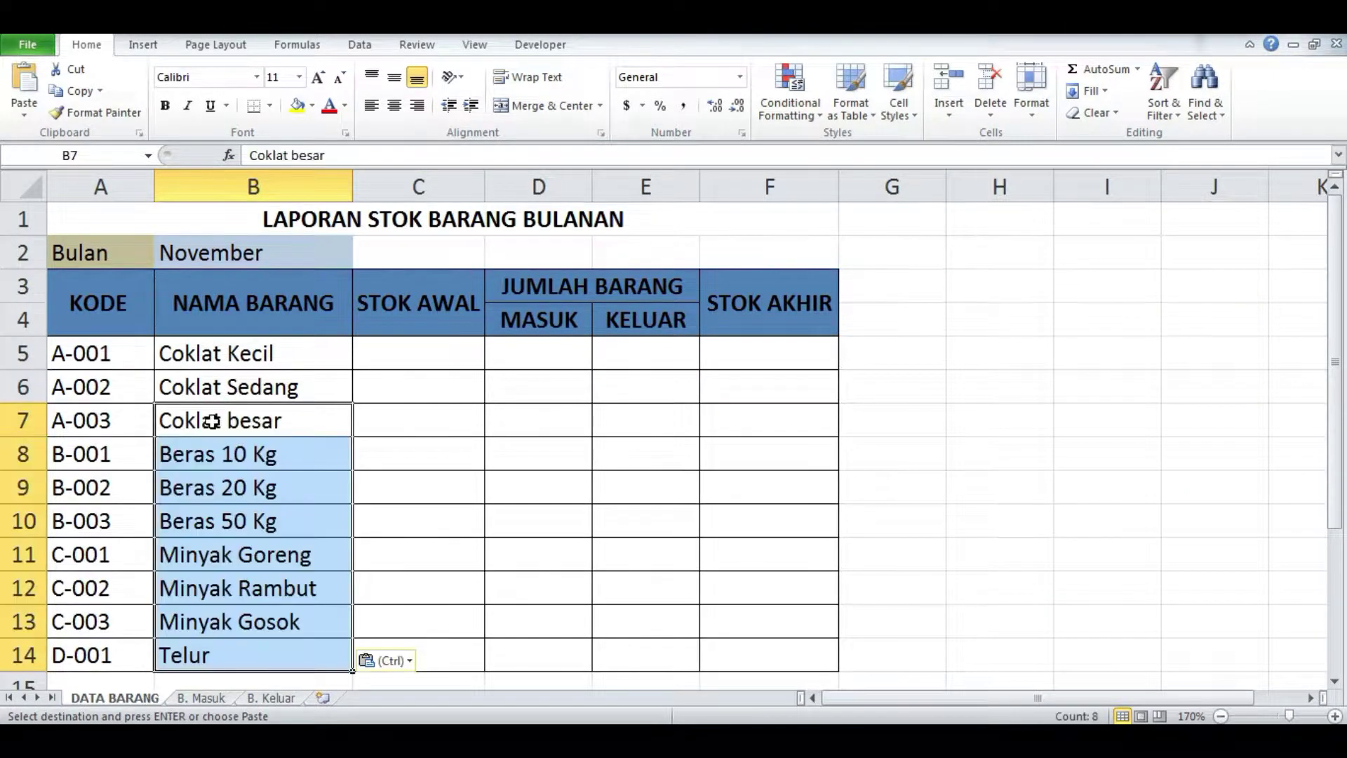
click(216, 596)
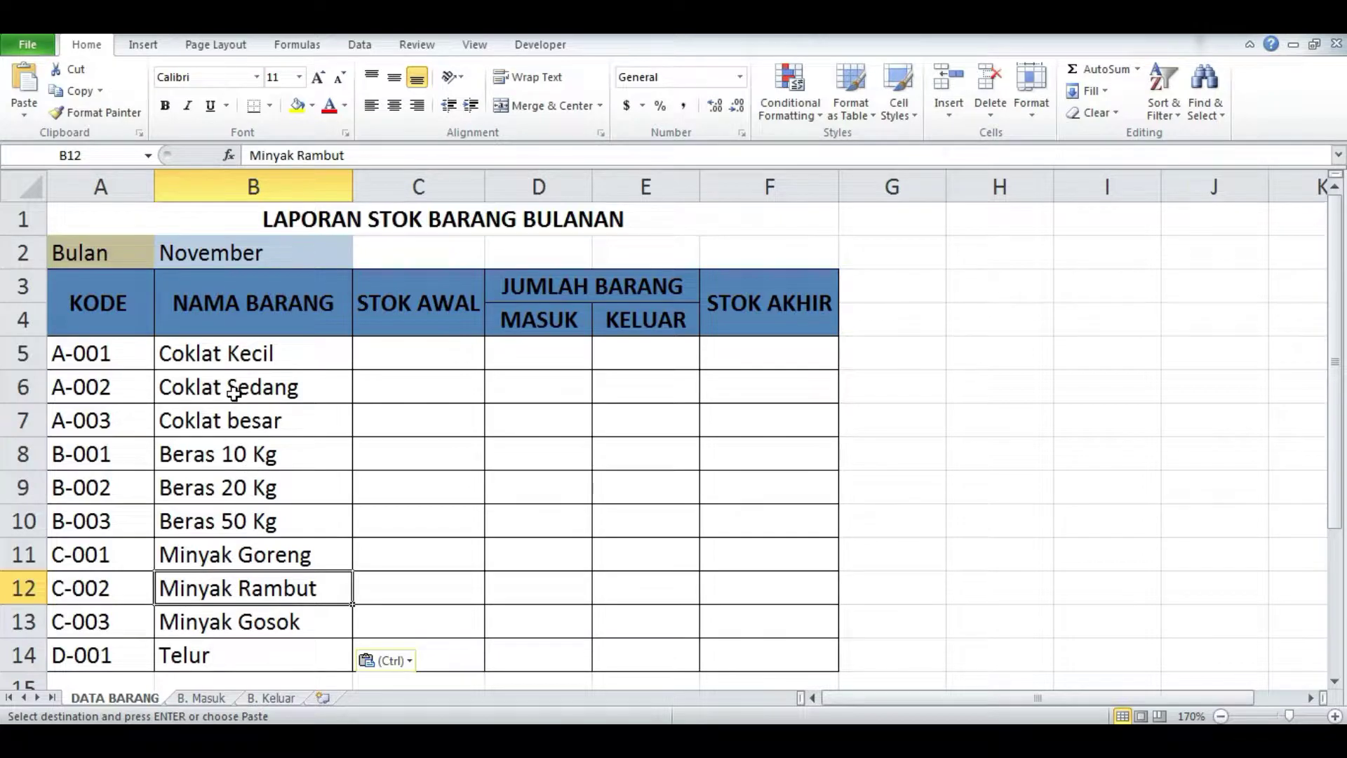
click(416, 357)
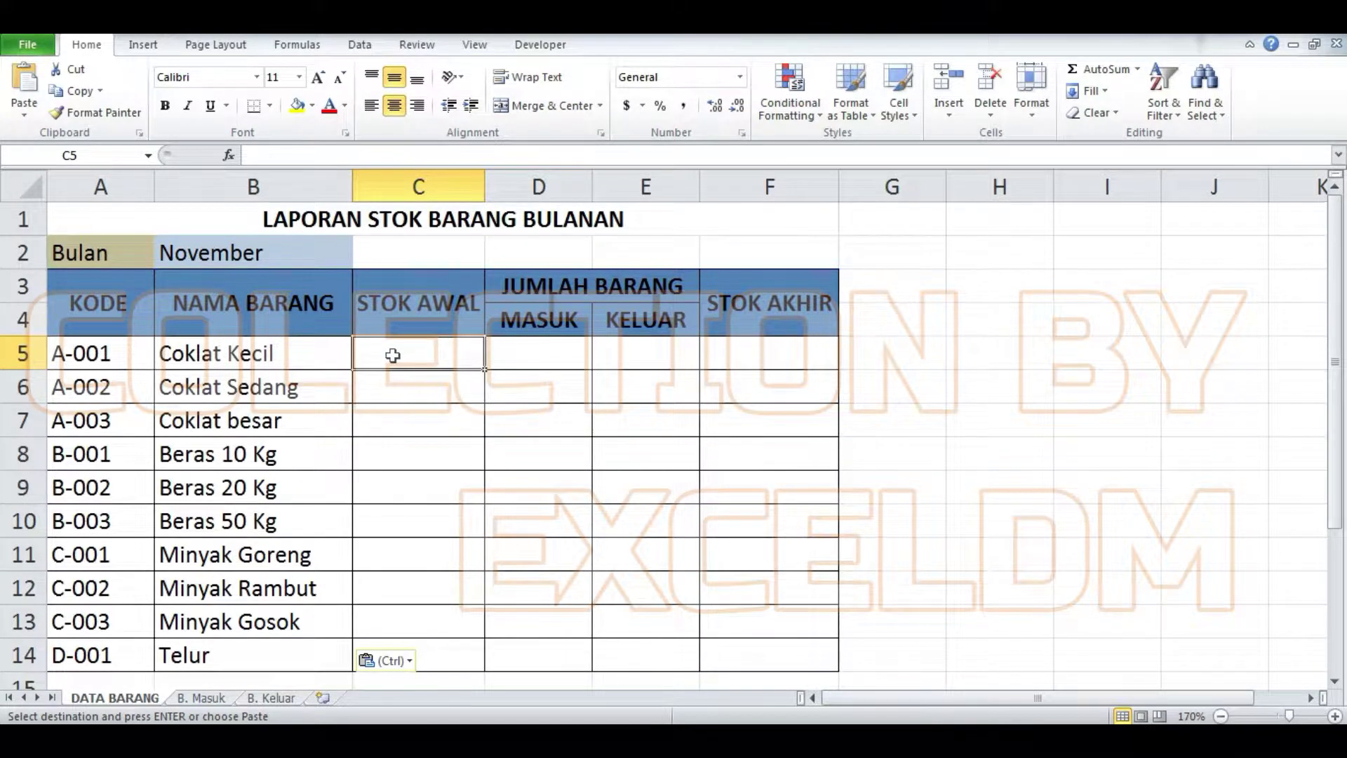
Enter 50 in C5 and fill it down through C14 as each item's starting stock.
text(5)
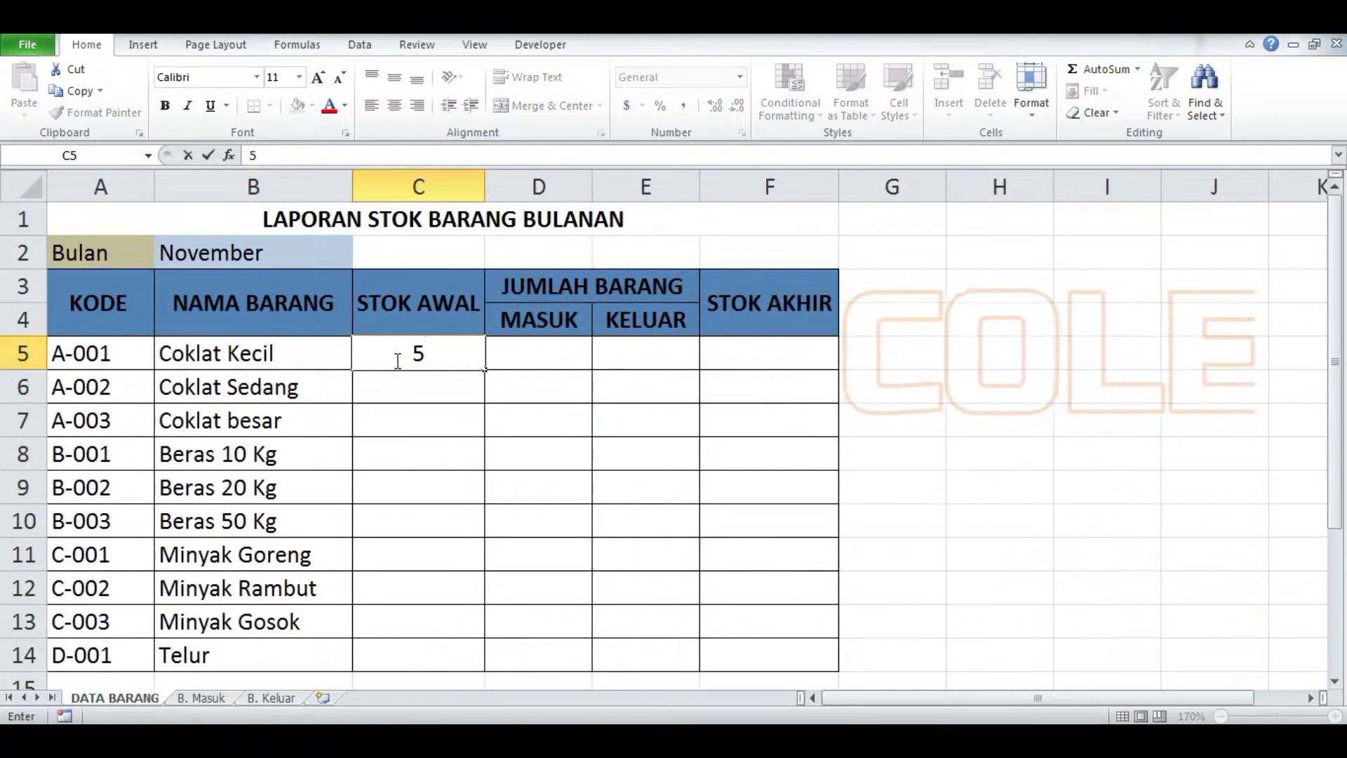
text(0)
click(424, 436)
click(423, 351)
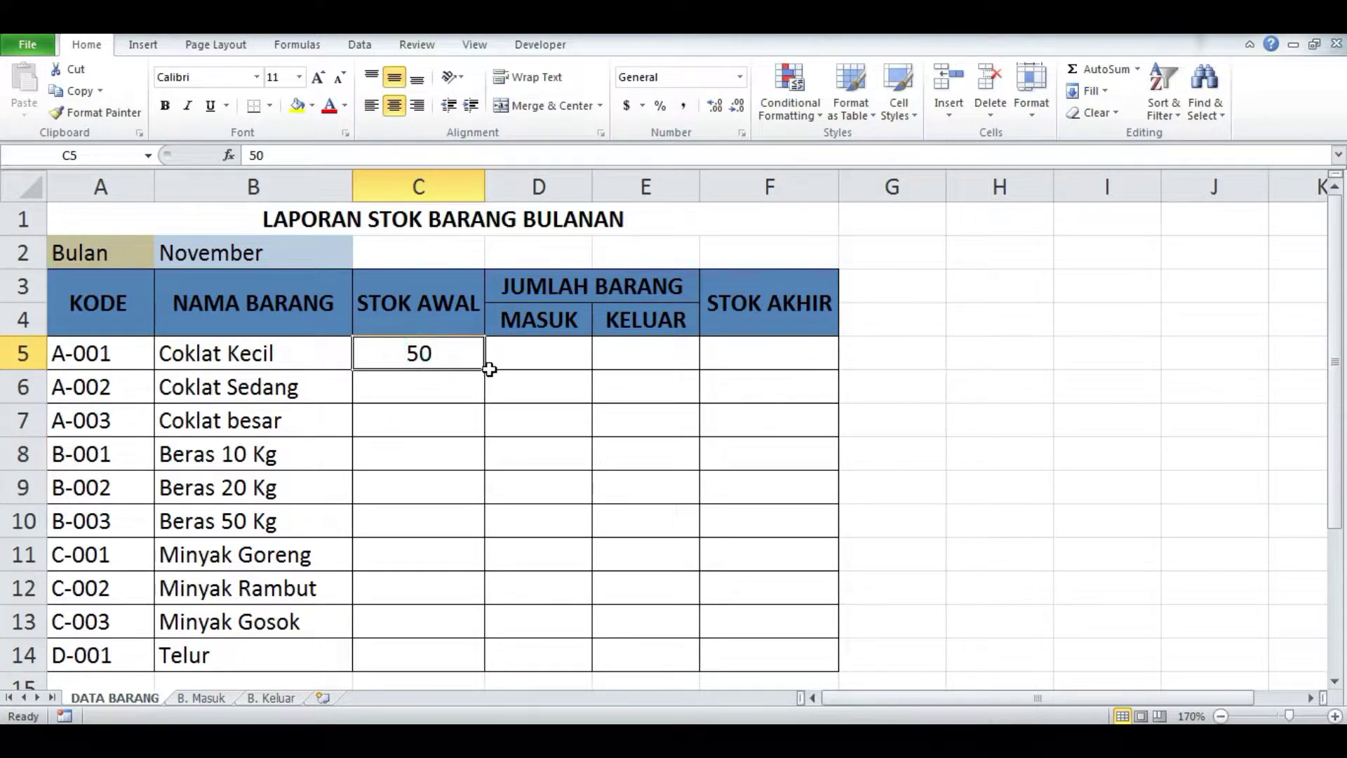
drag(484, 371, 466, 667)
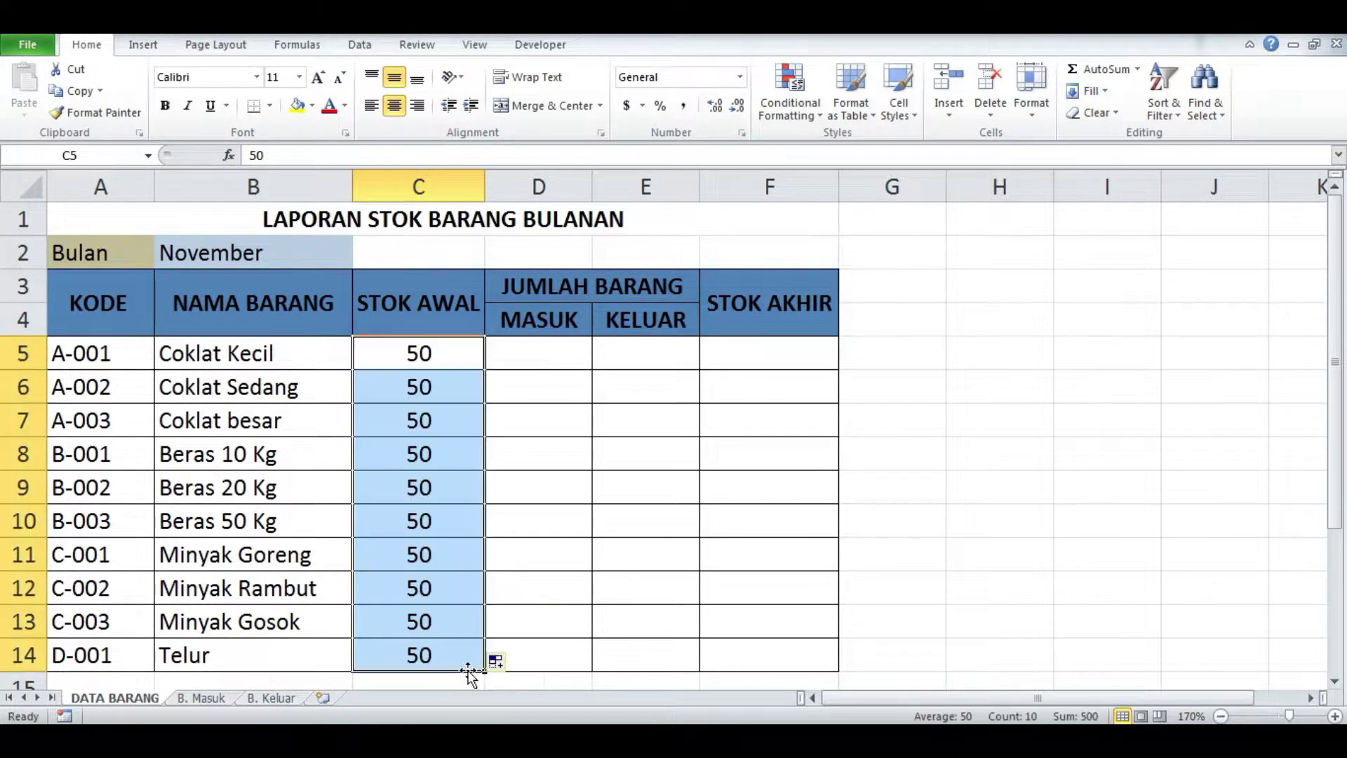
click(945, 487)
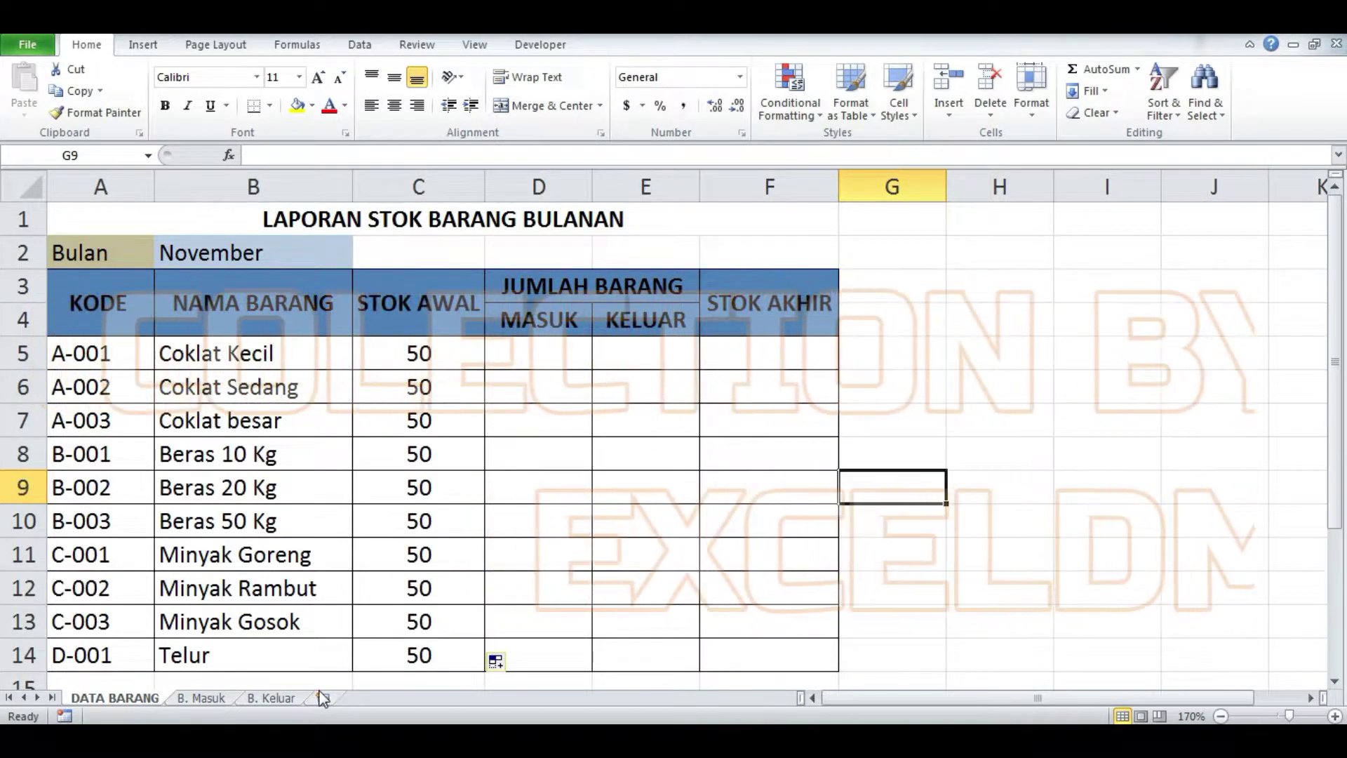
click(188, 698)
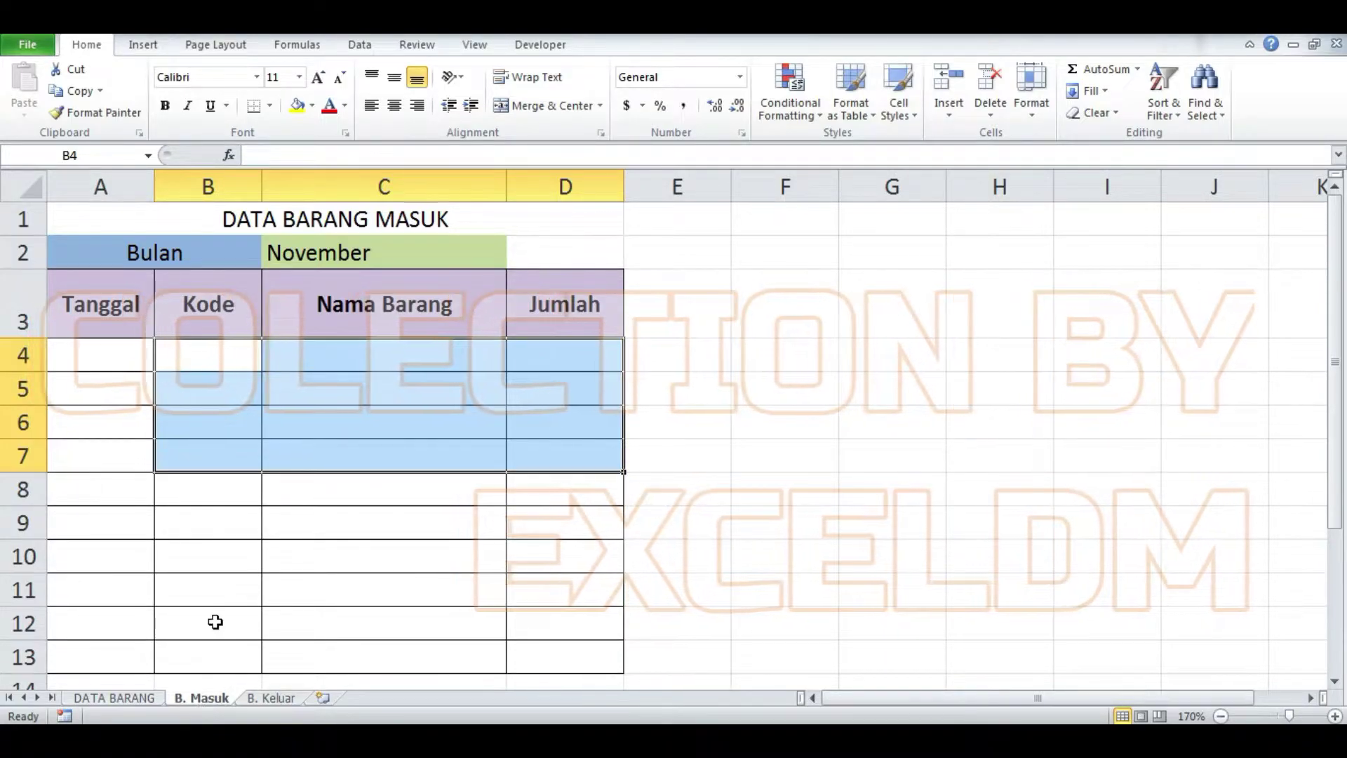
click(322, 216)
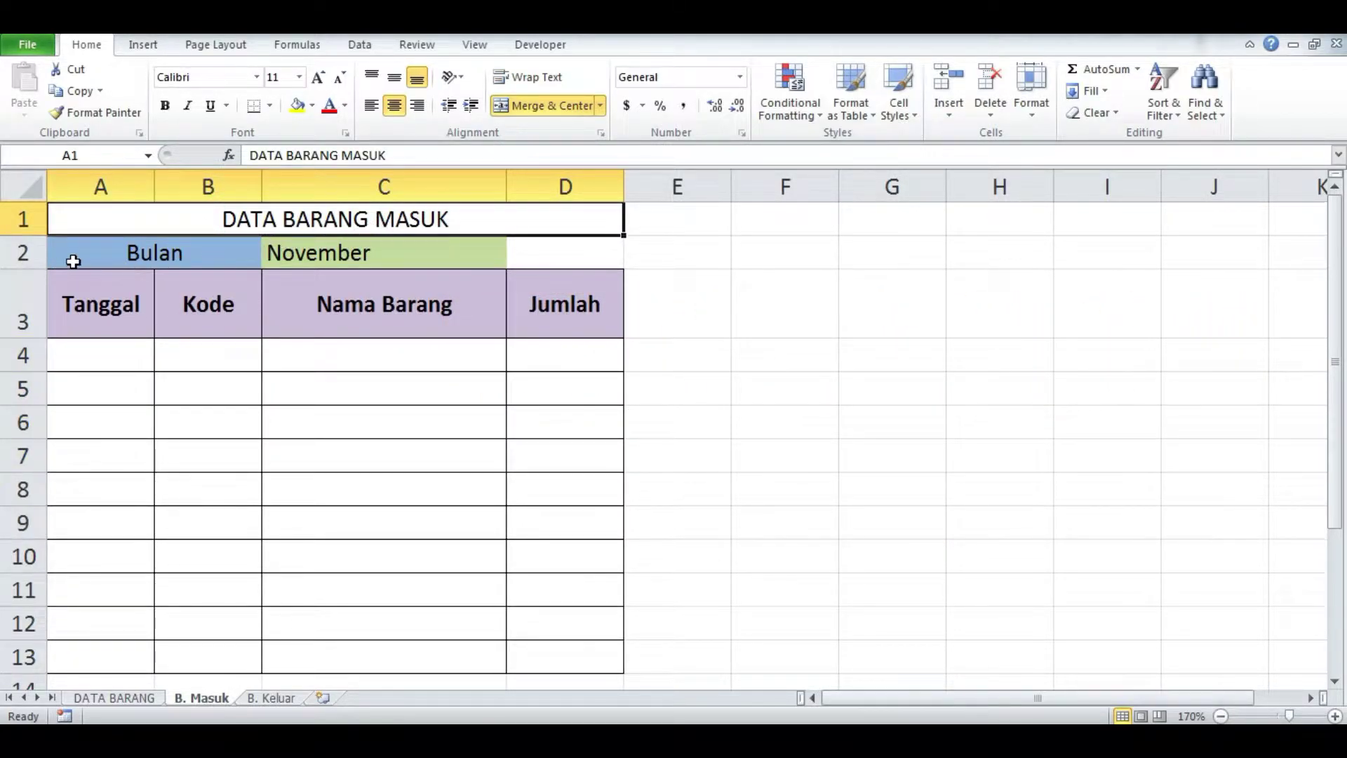
drag(73, 261, 355, 250)
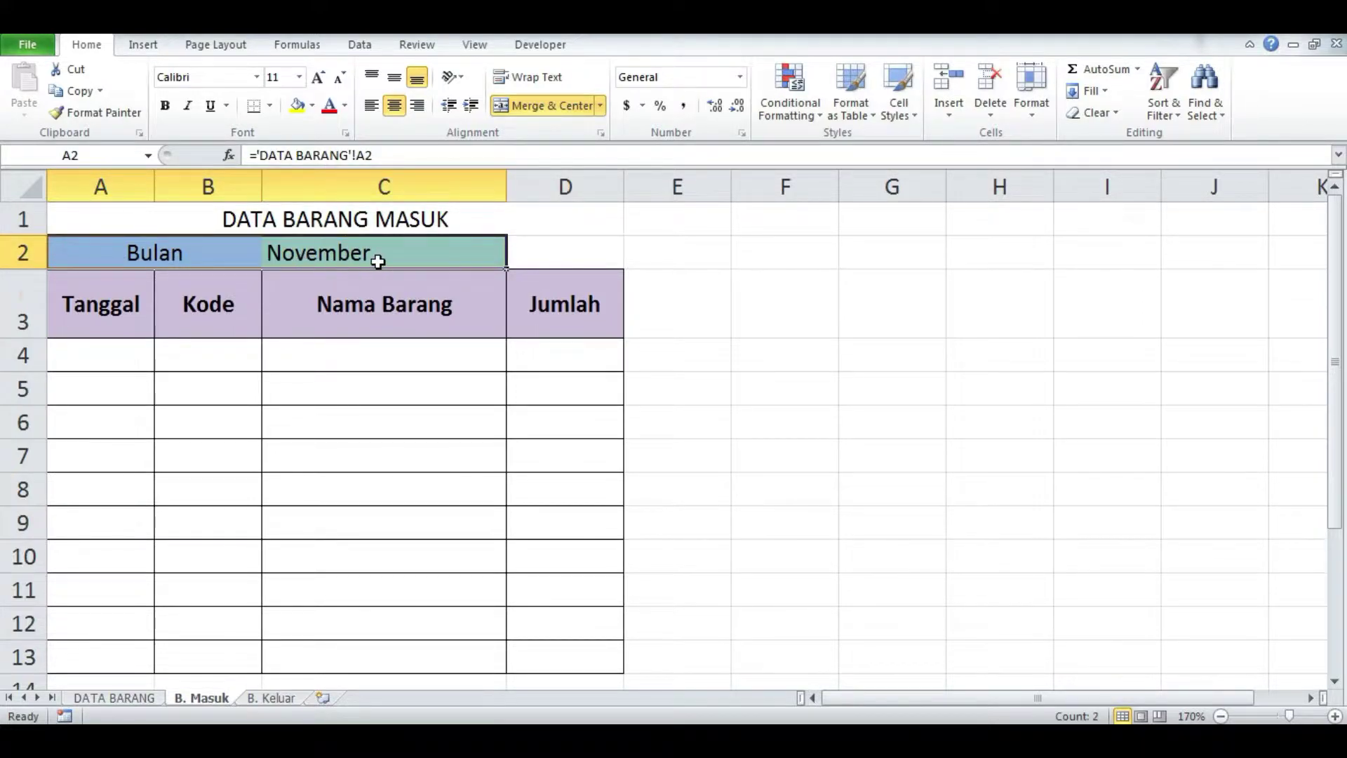
drag(75, 310, 519, 306)
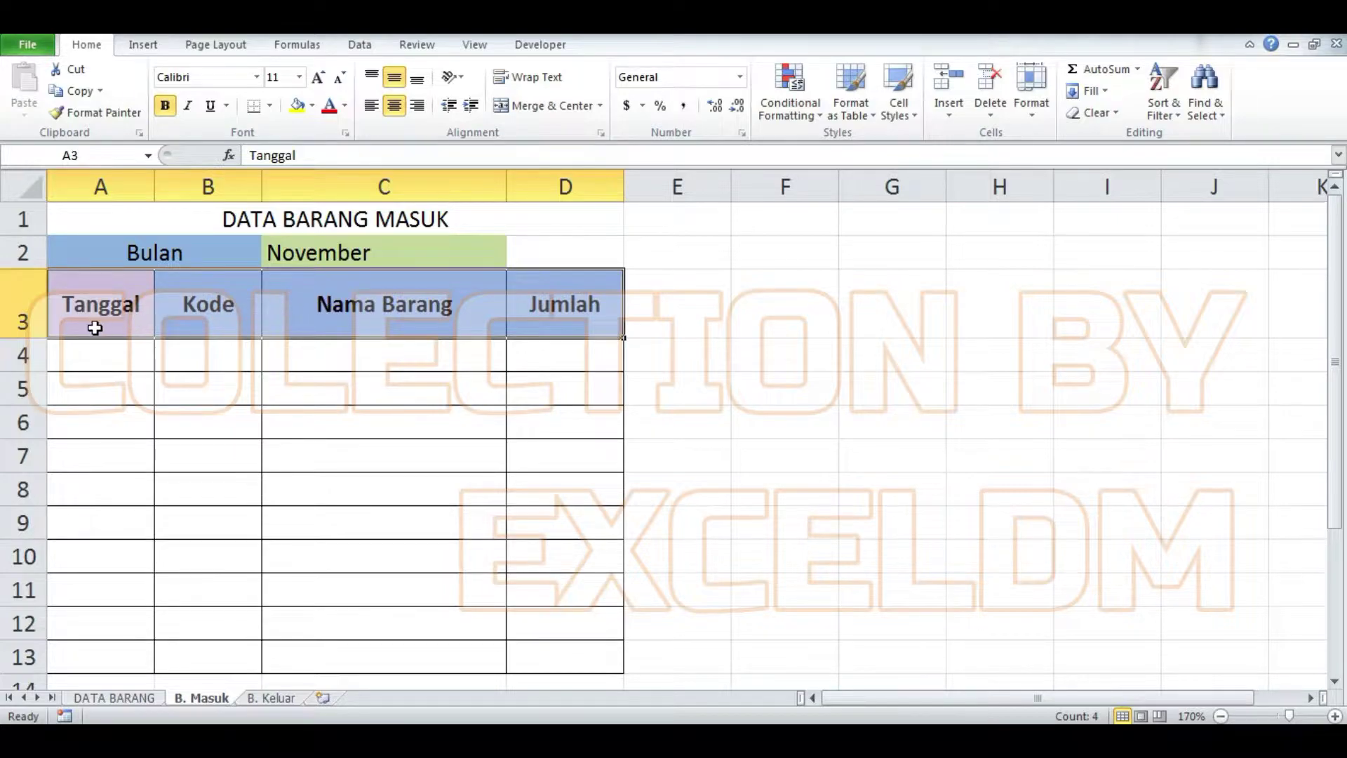
click(599, 314)
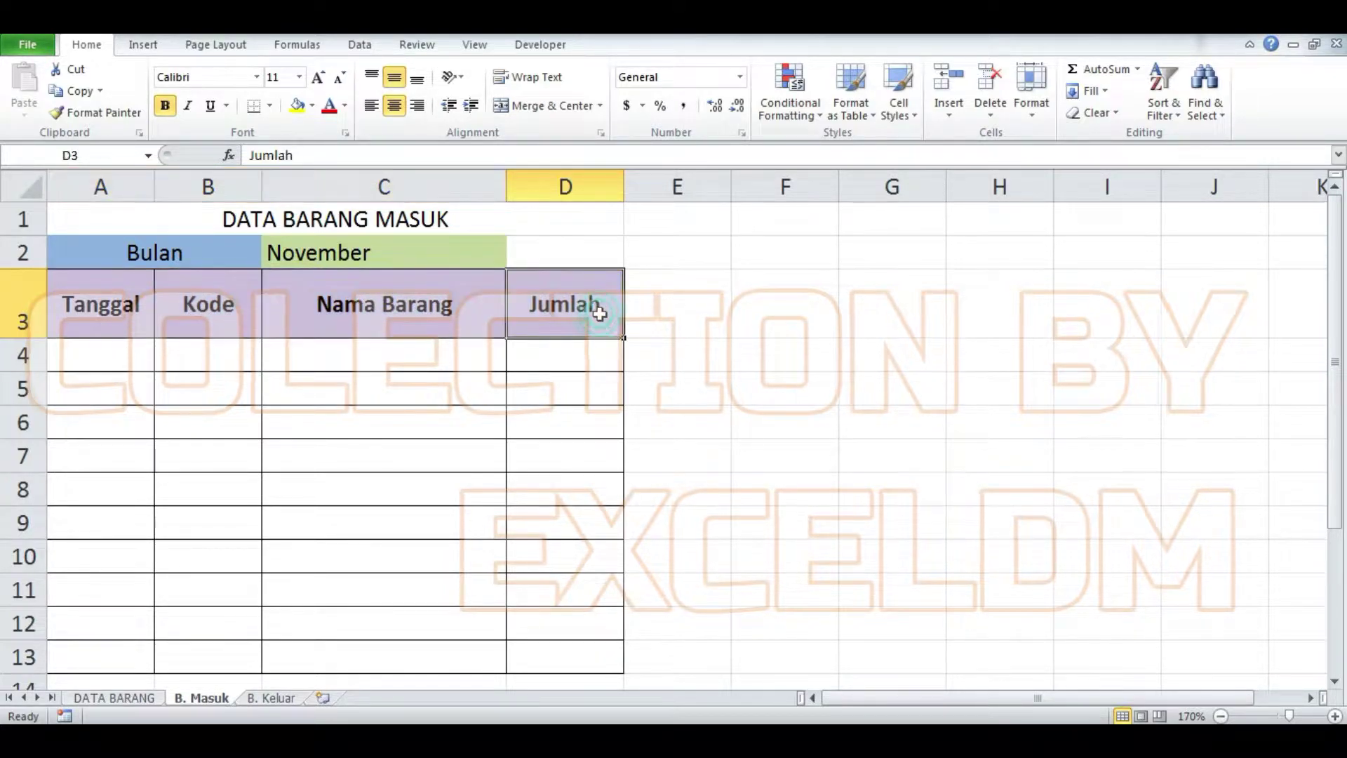
click(96, 350)
click(124, 378)
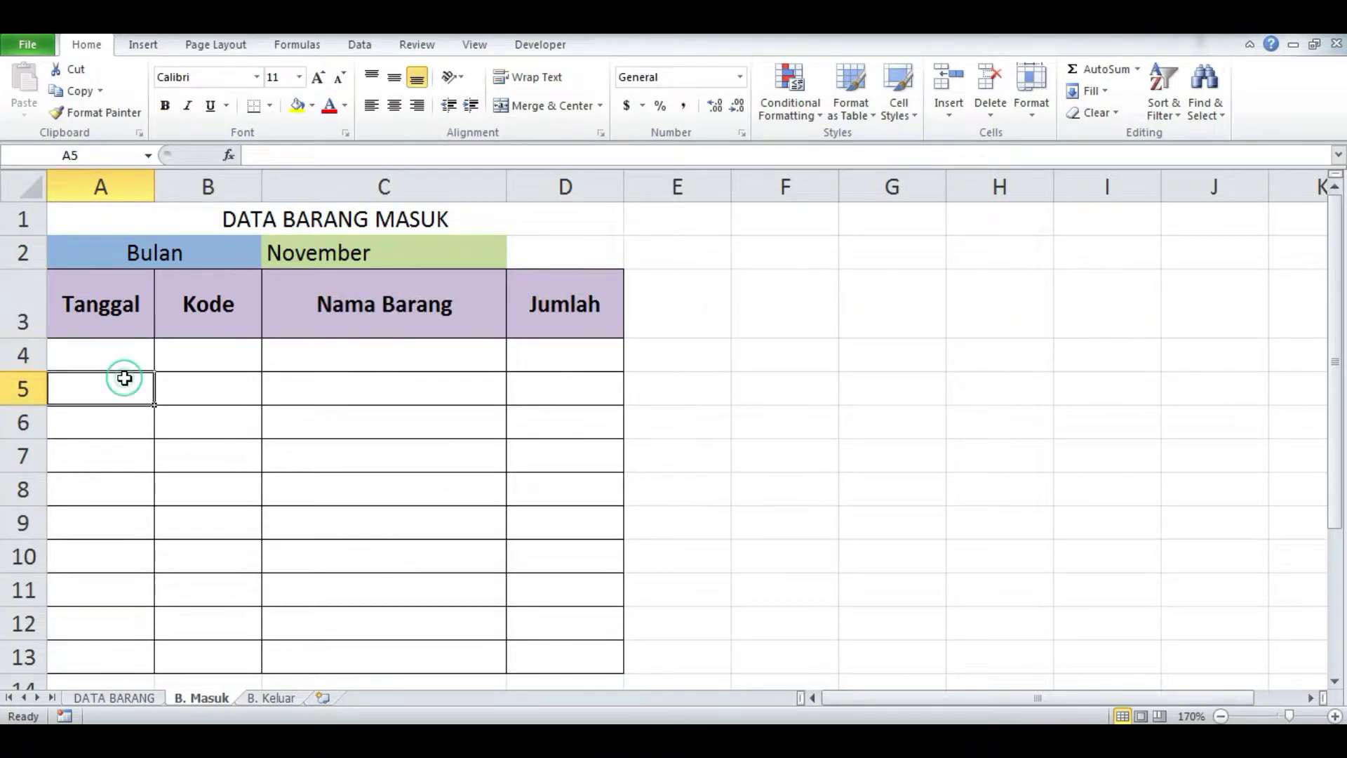
click(204, 357)
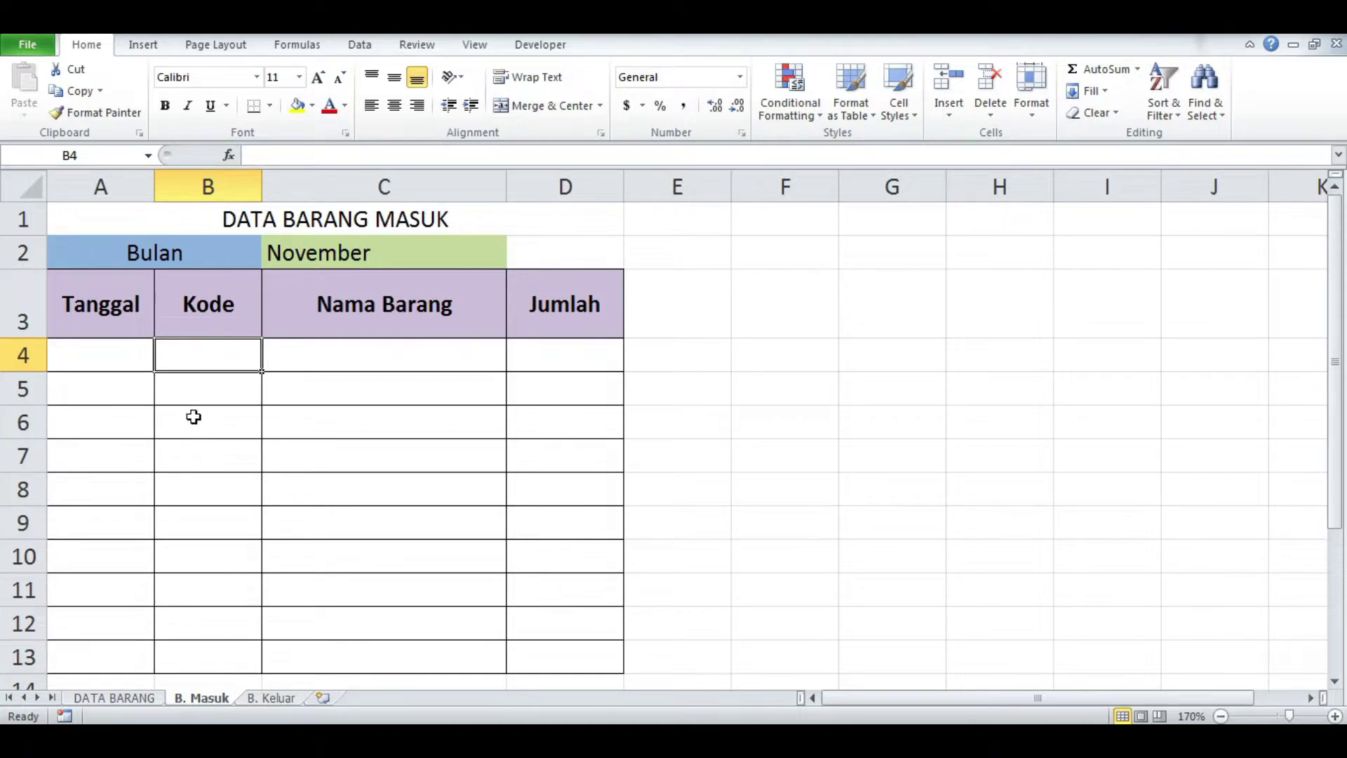
click(374, 349)
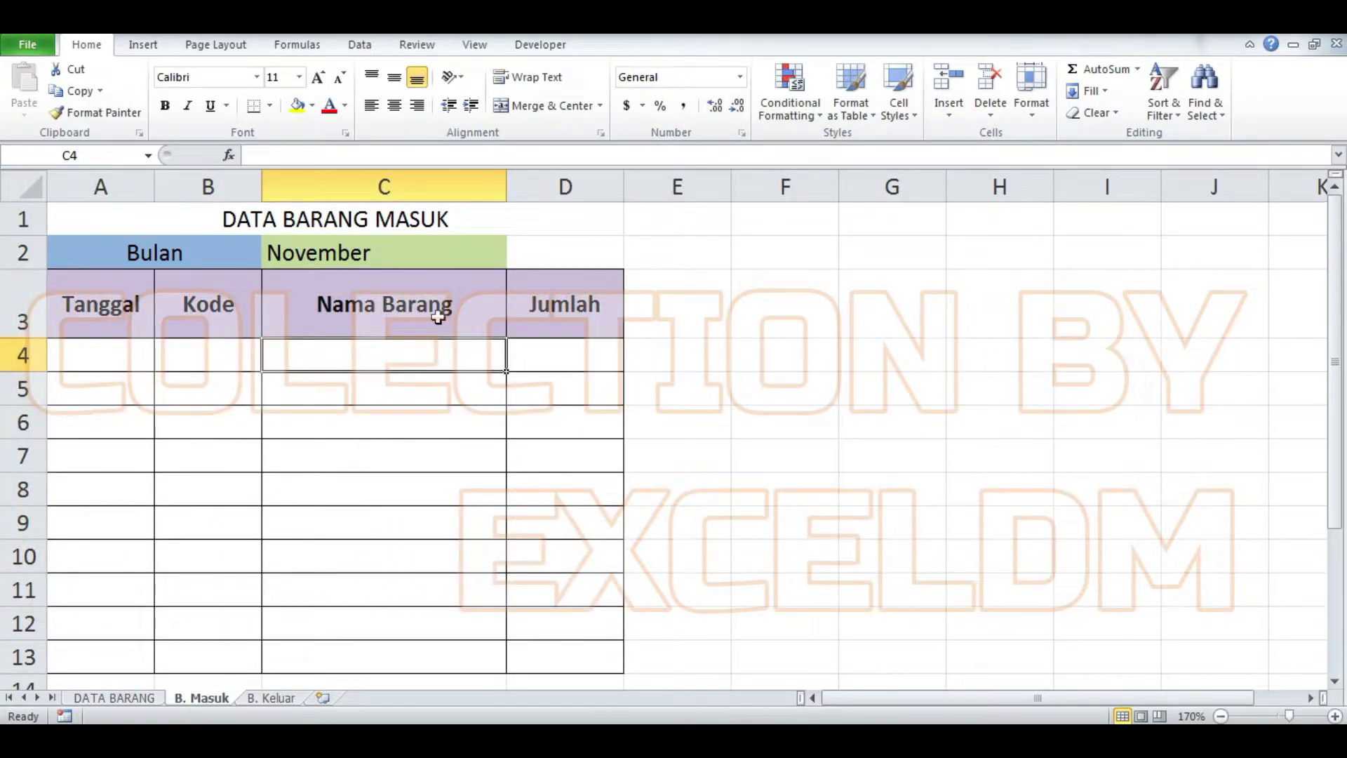
click(185, 349)
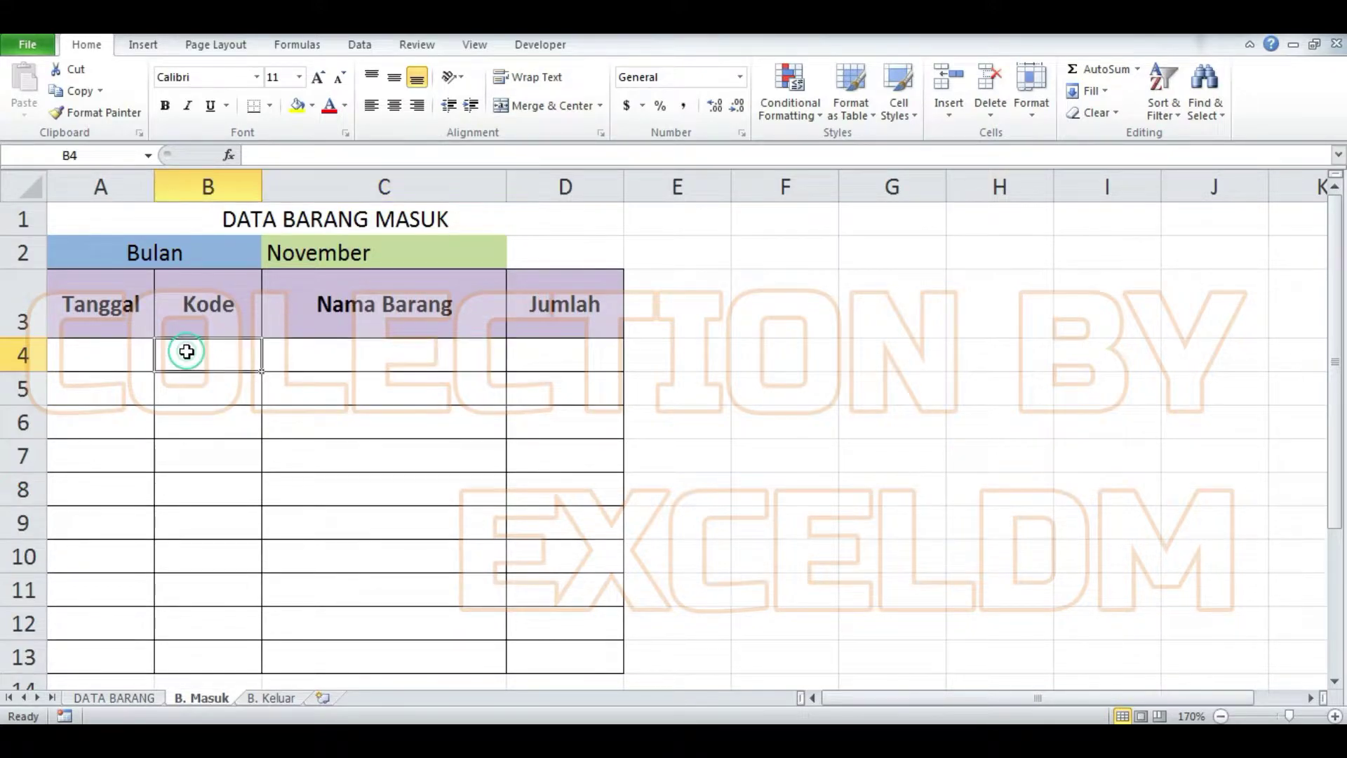
click(394, 359)
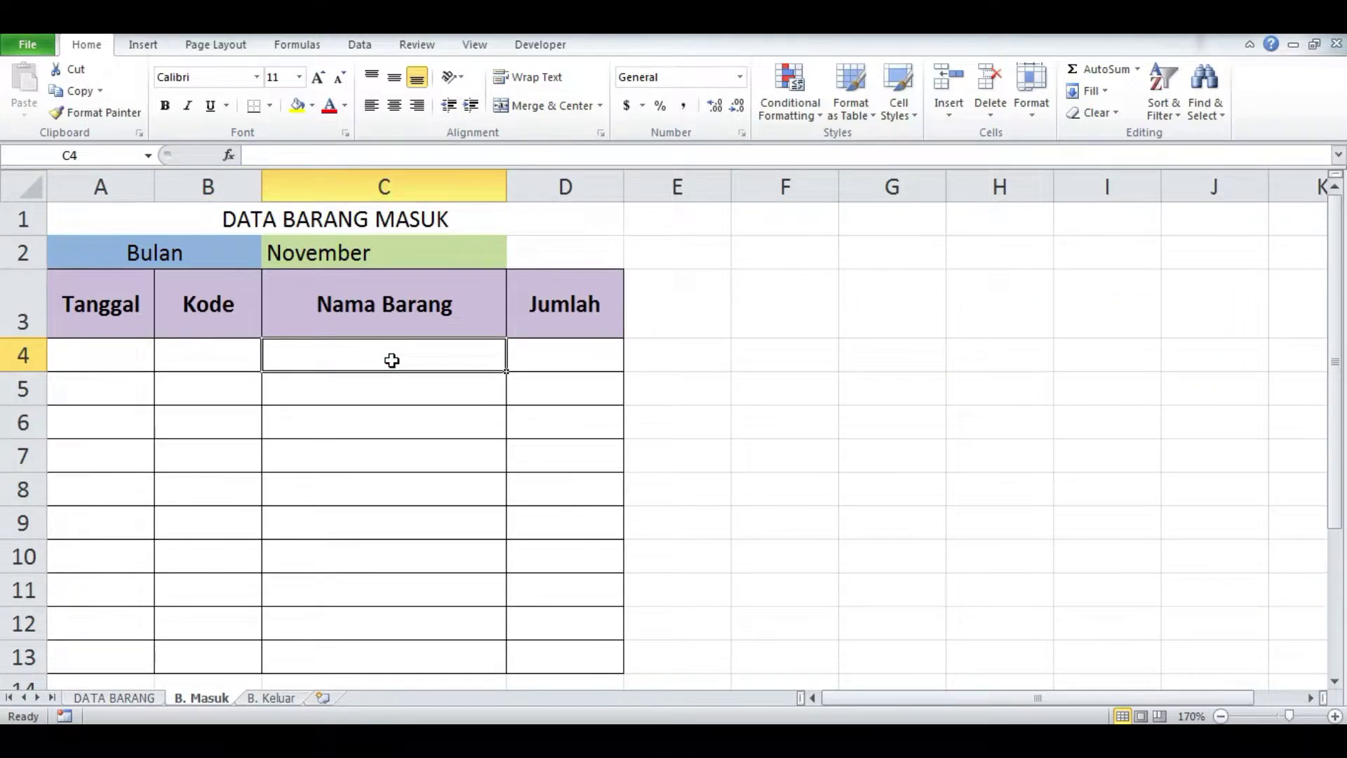
Start a VLOOKUP in C4 with B4 as lookup value and 'DATA BARANG'!A5:F14 as the table.
text(=)
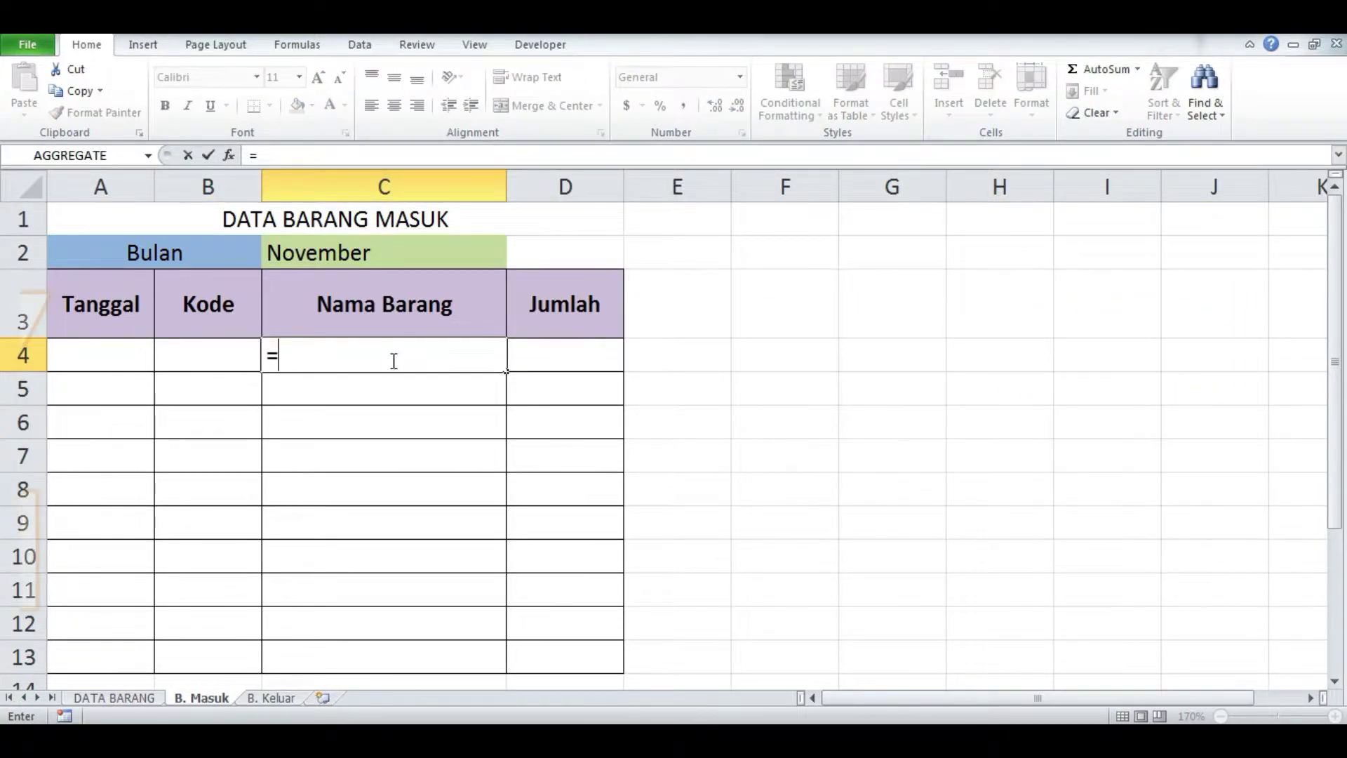
text(vl)
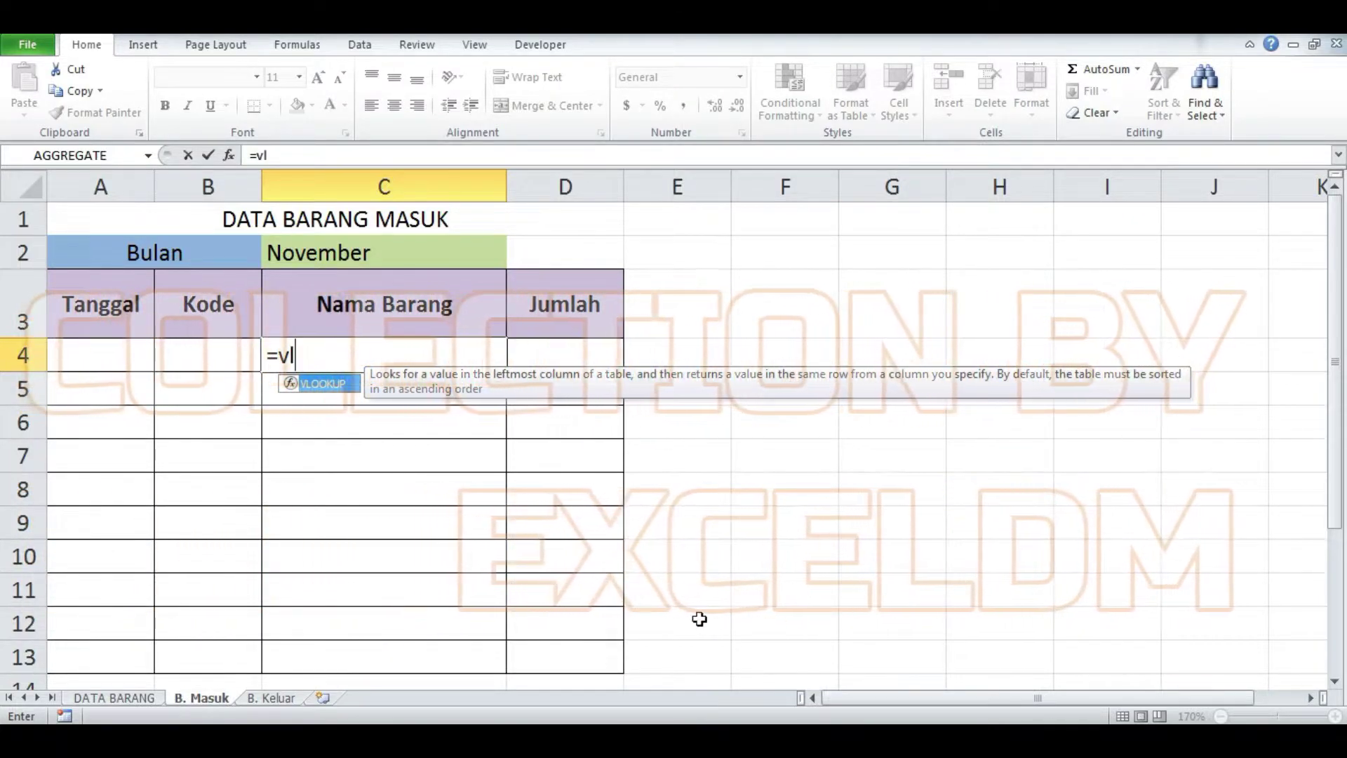
double_click(334, 386)
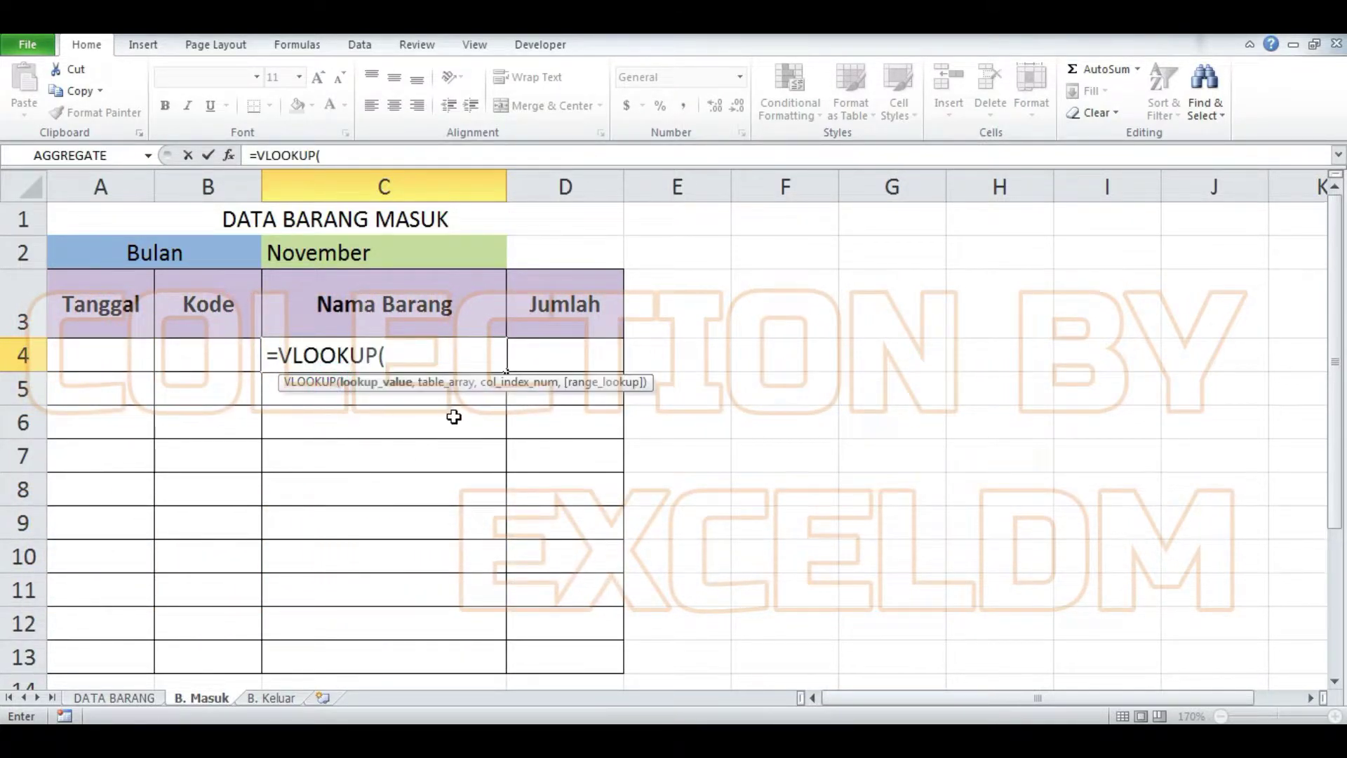
click(188, 353)
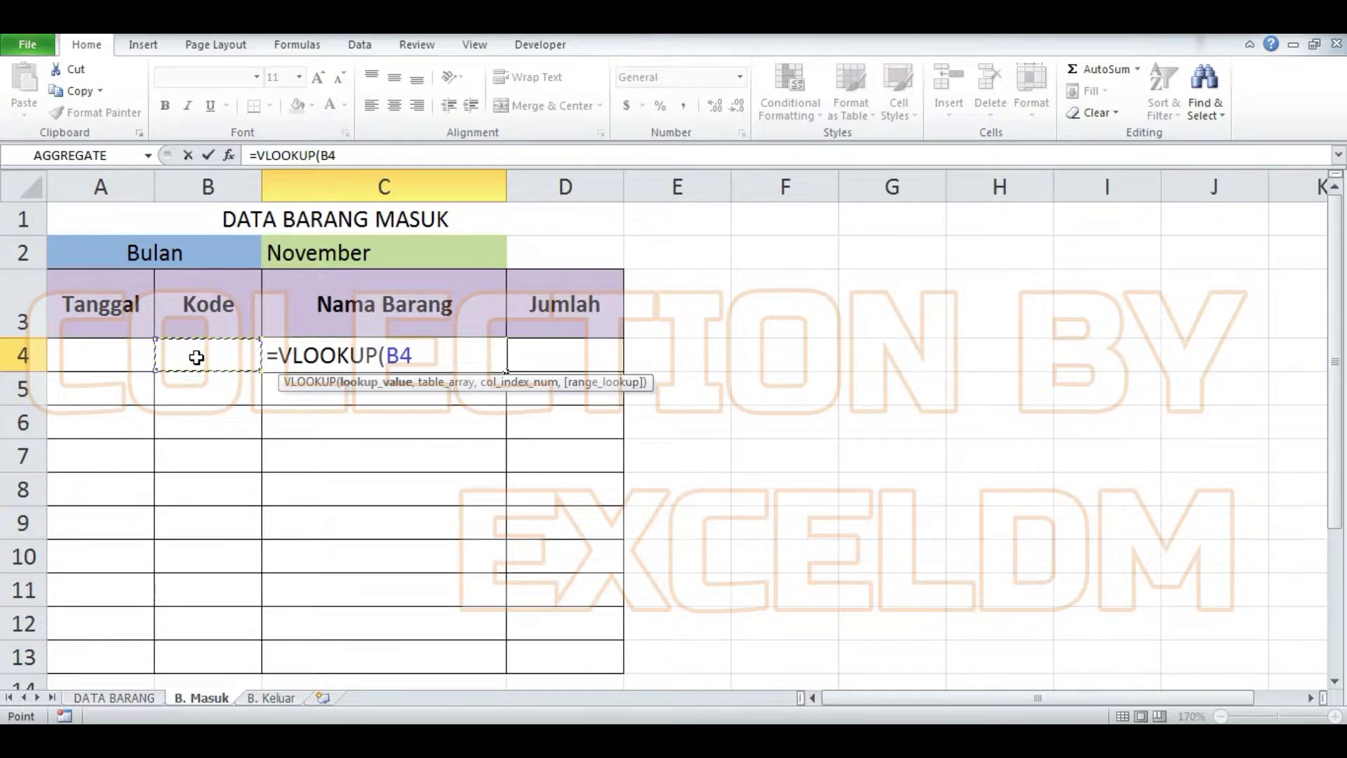
text(,)
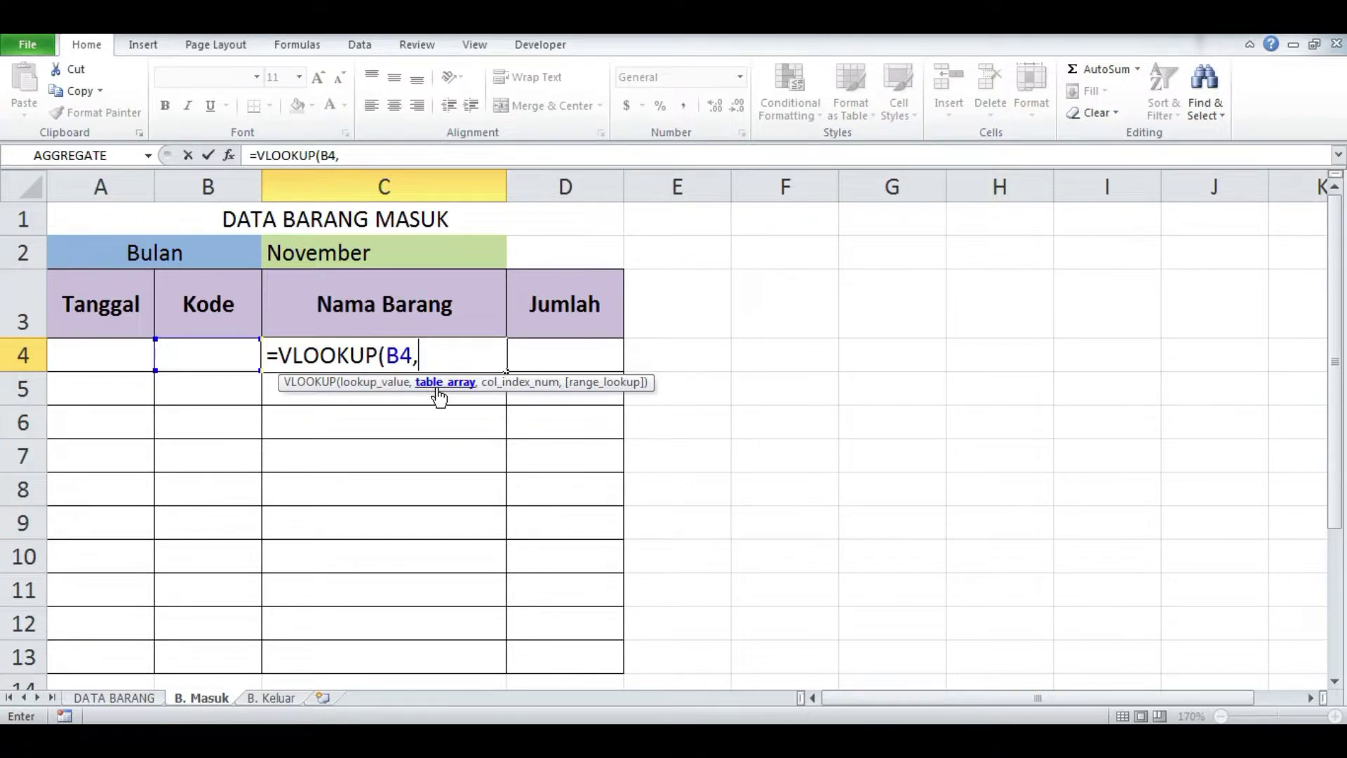
click(111, 696)
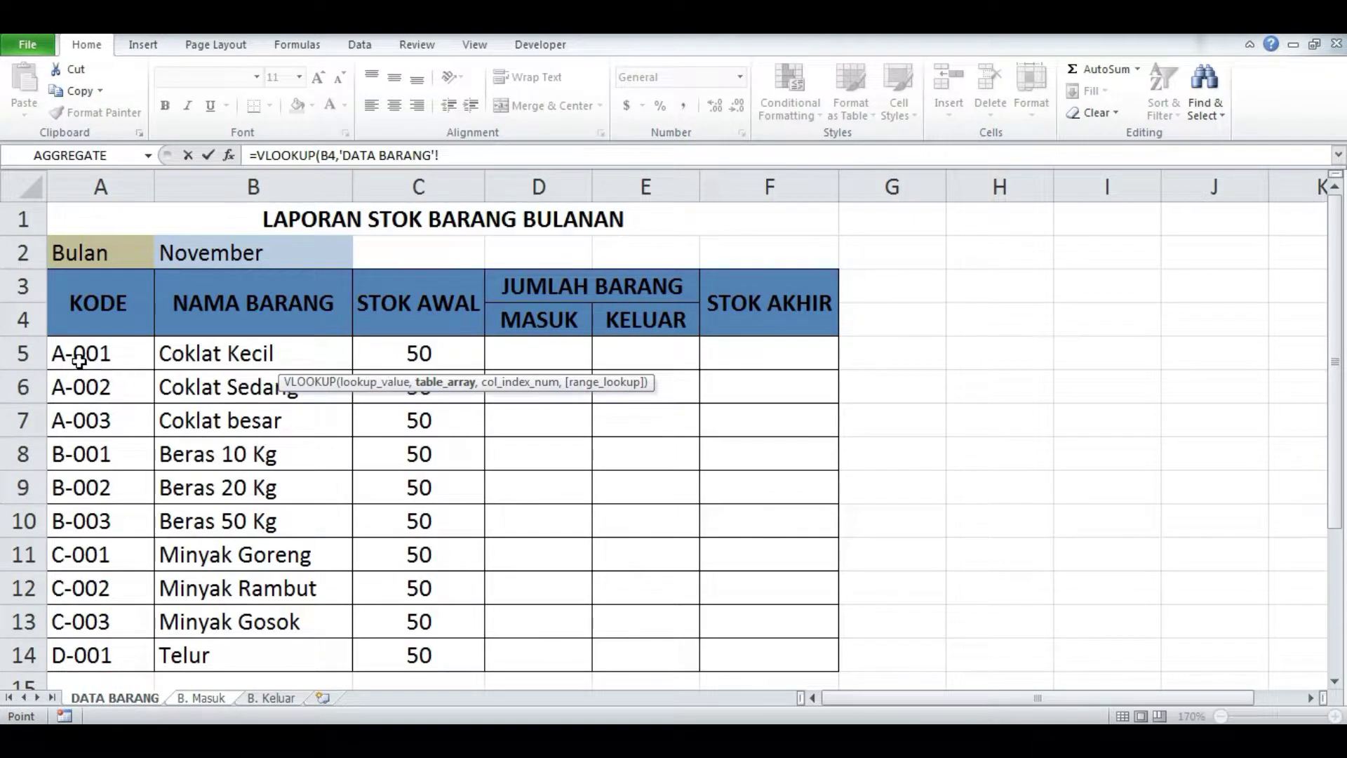
mouse_move(70, 360)
mouse_down()
mouse_move(748, 364)
mouse_move(749, 647)
mouse_up()
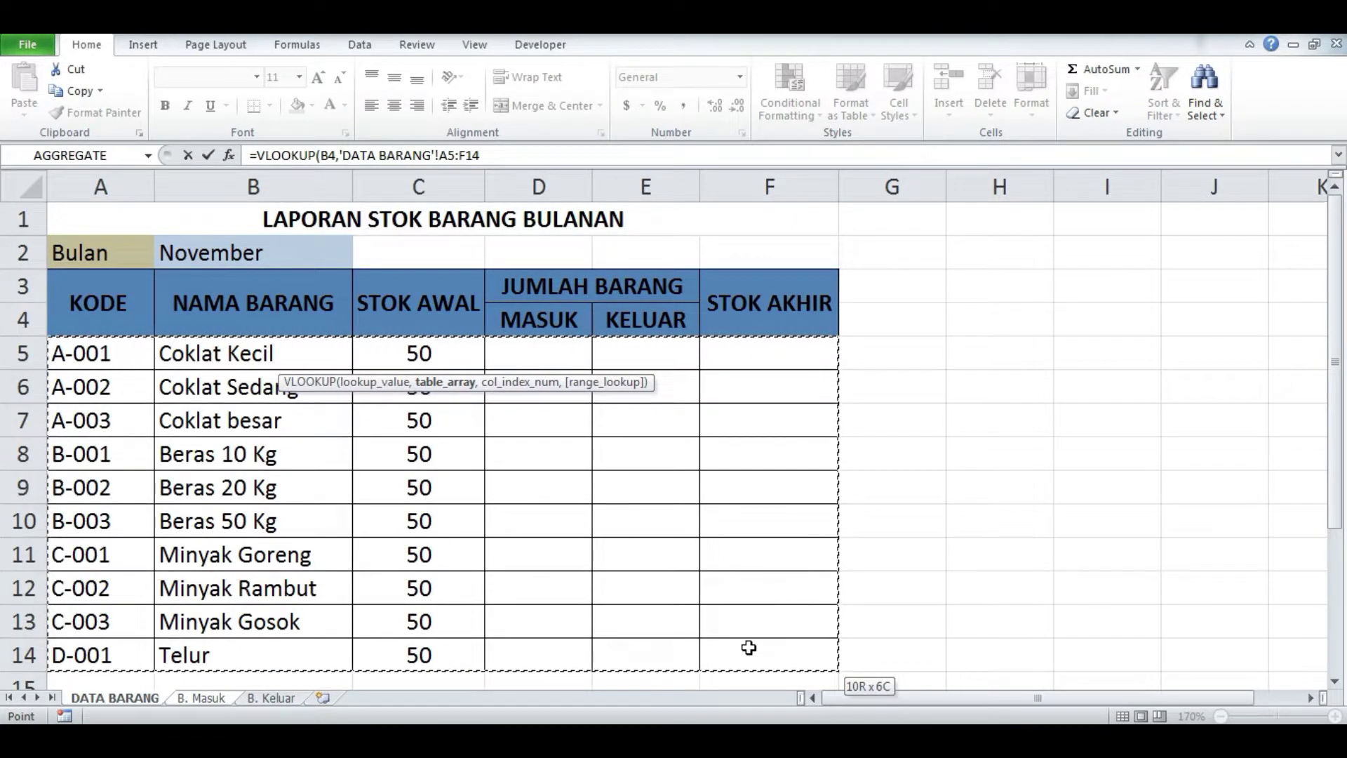
drag(749, 646, 741, 639)
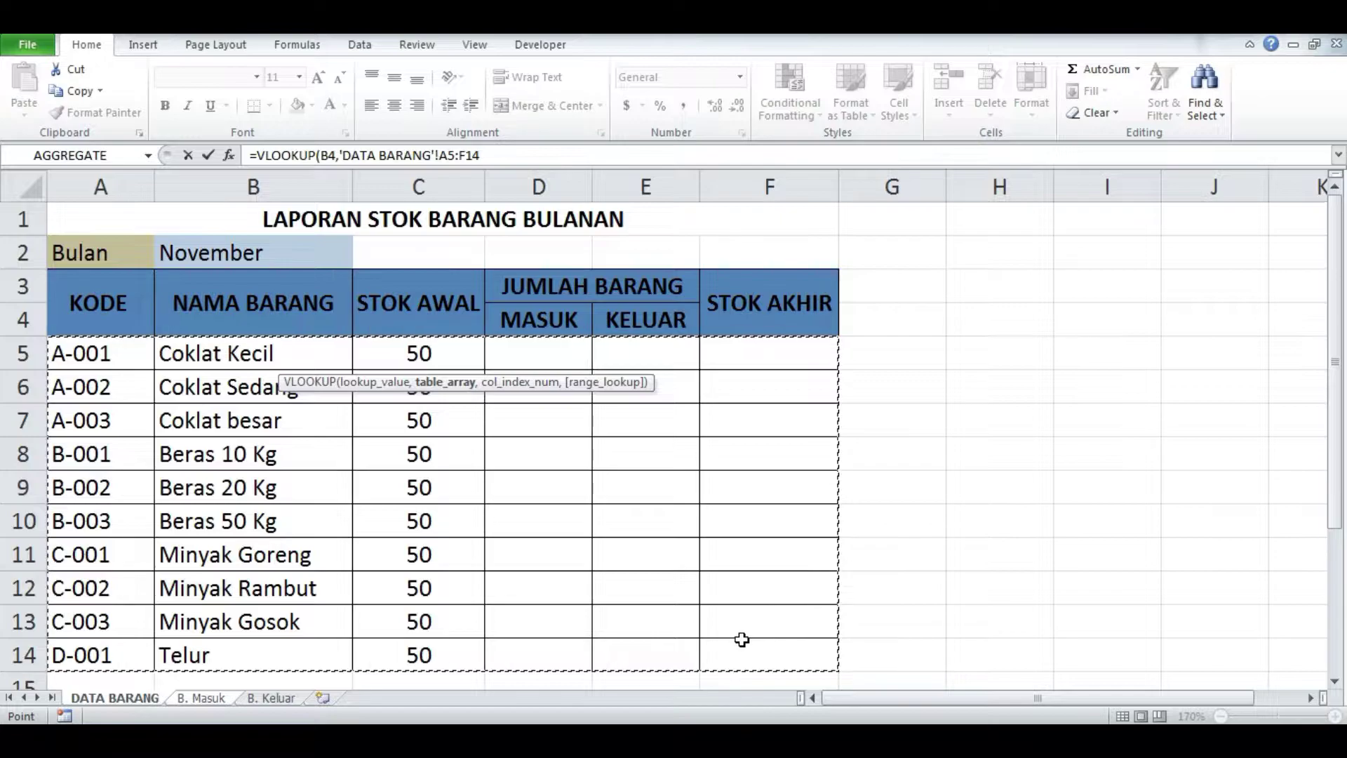
Complete the VLOOKUP with column index 2 and exact match FALSE, and confirm it.
click(489, 157)
click(489, 157)
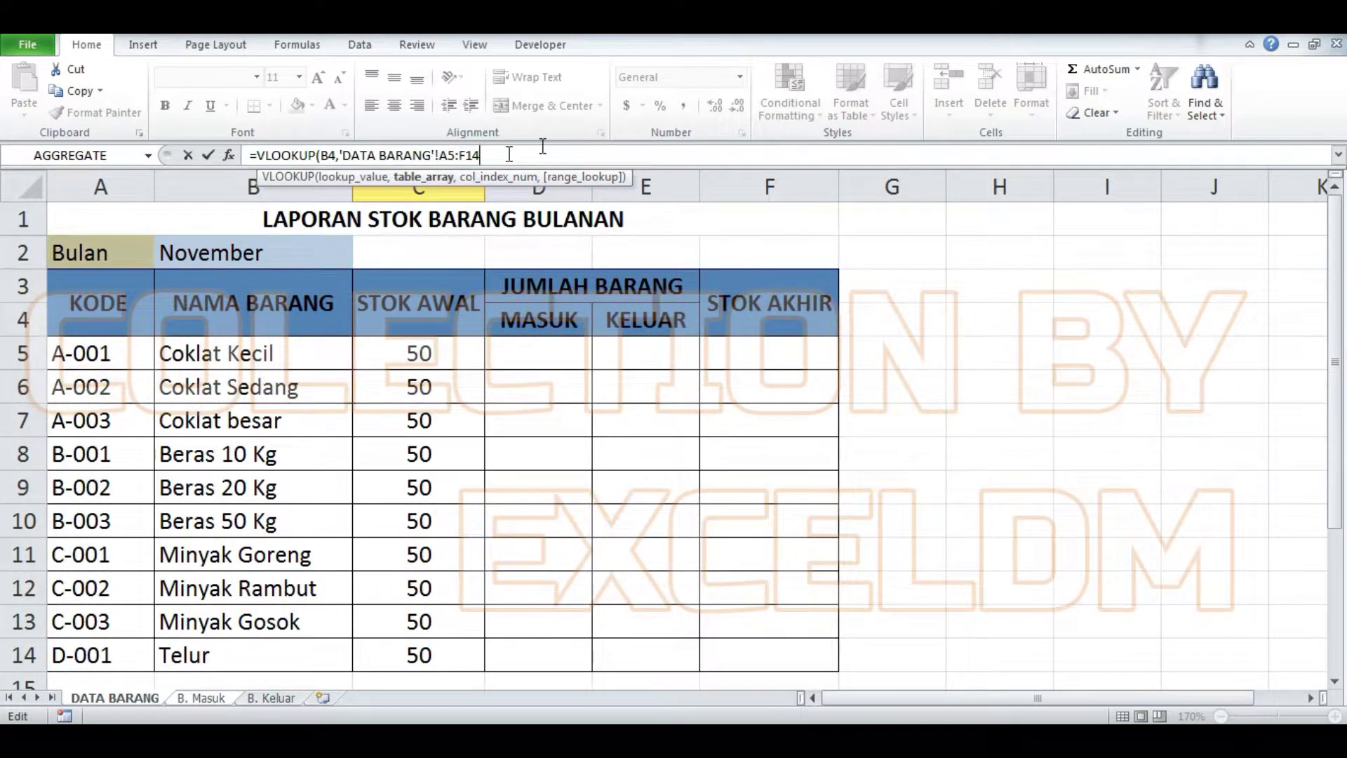
text(,)
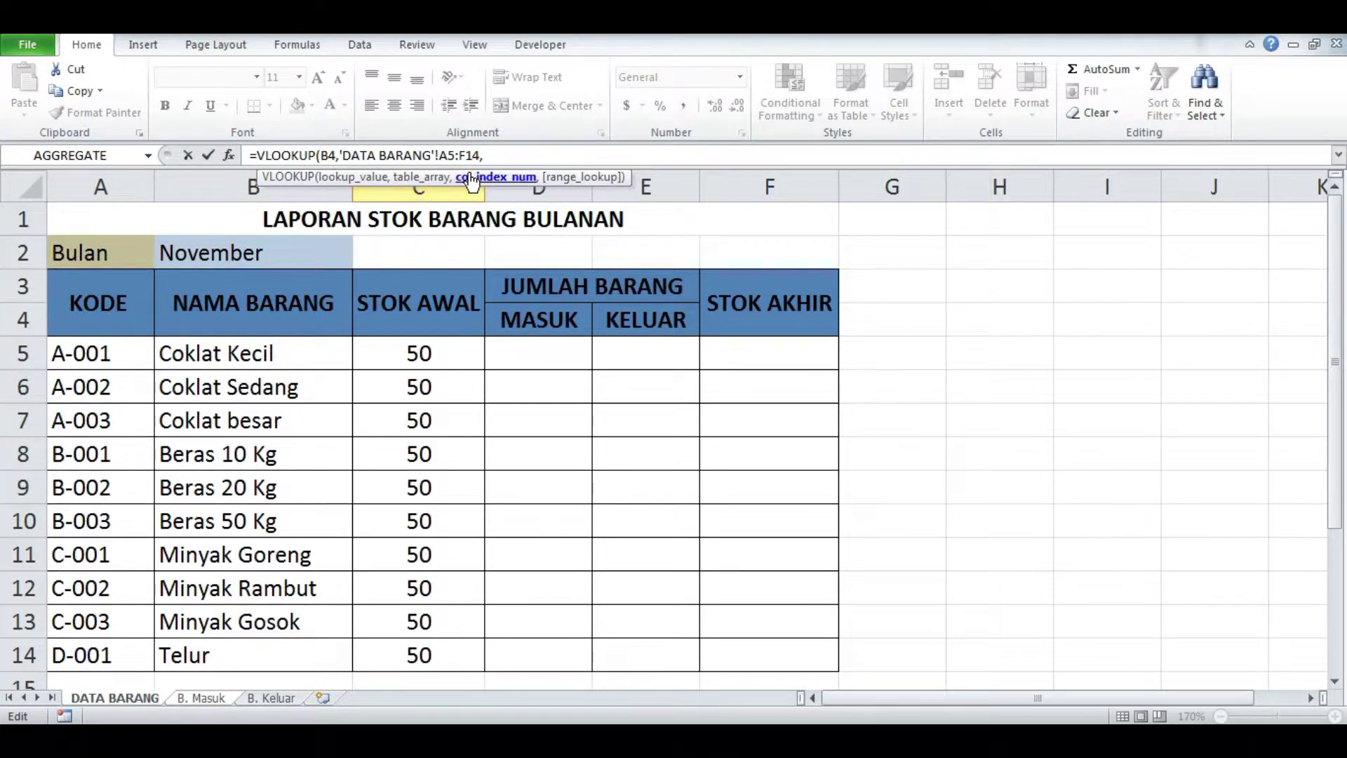
text(2,)
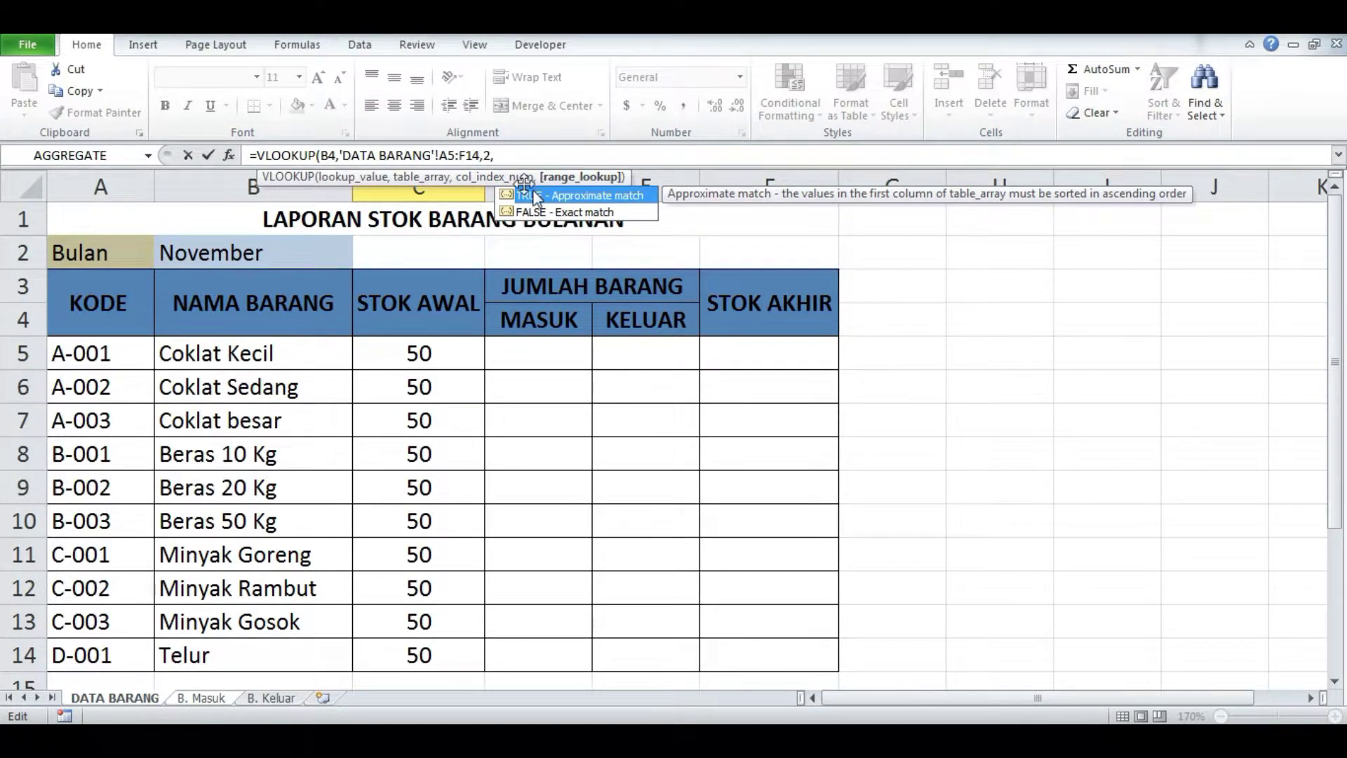
double_click(546, 213)
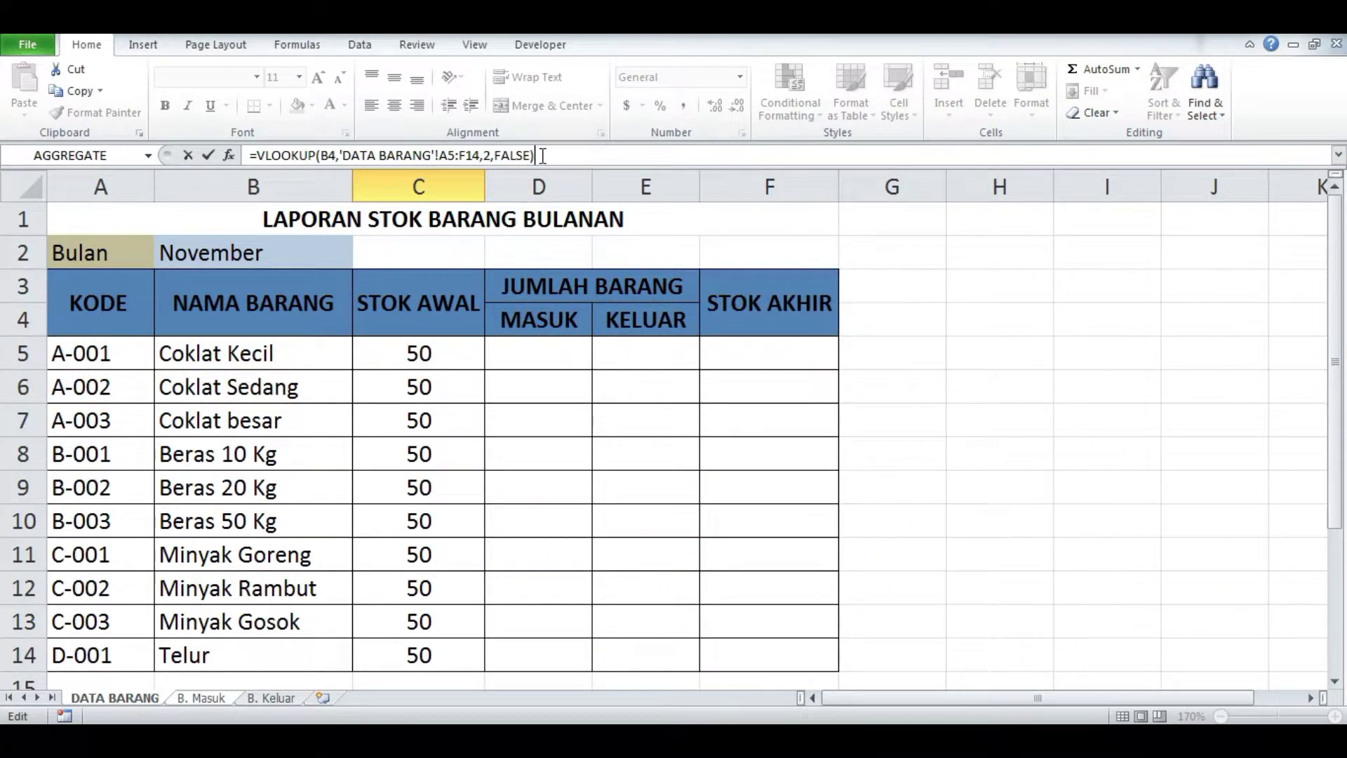
key(Return)
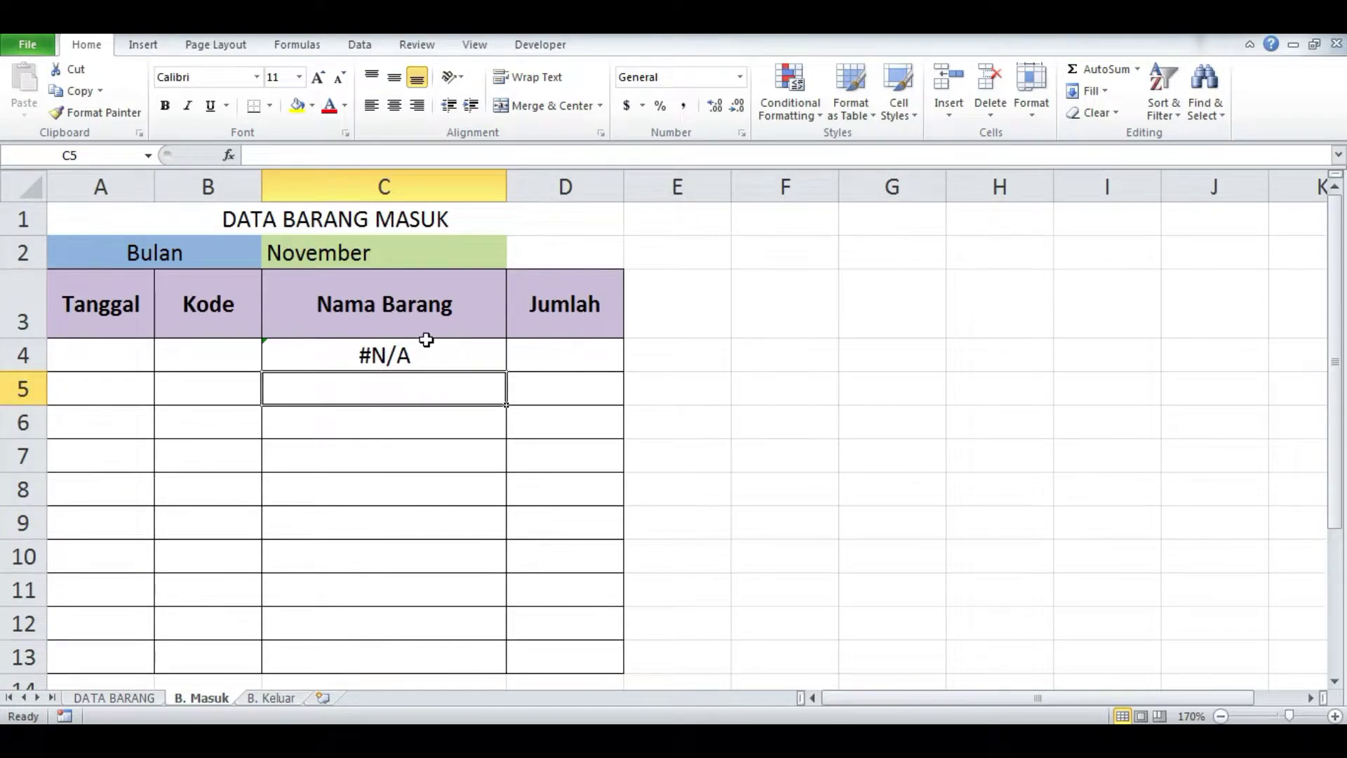
Enter test code A-001 in B4 so C4 returns Coklat Kecil.
click(223, 362)
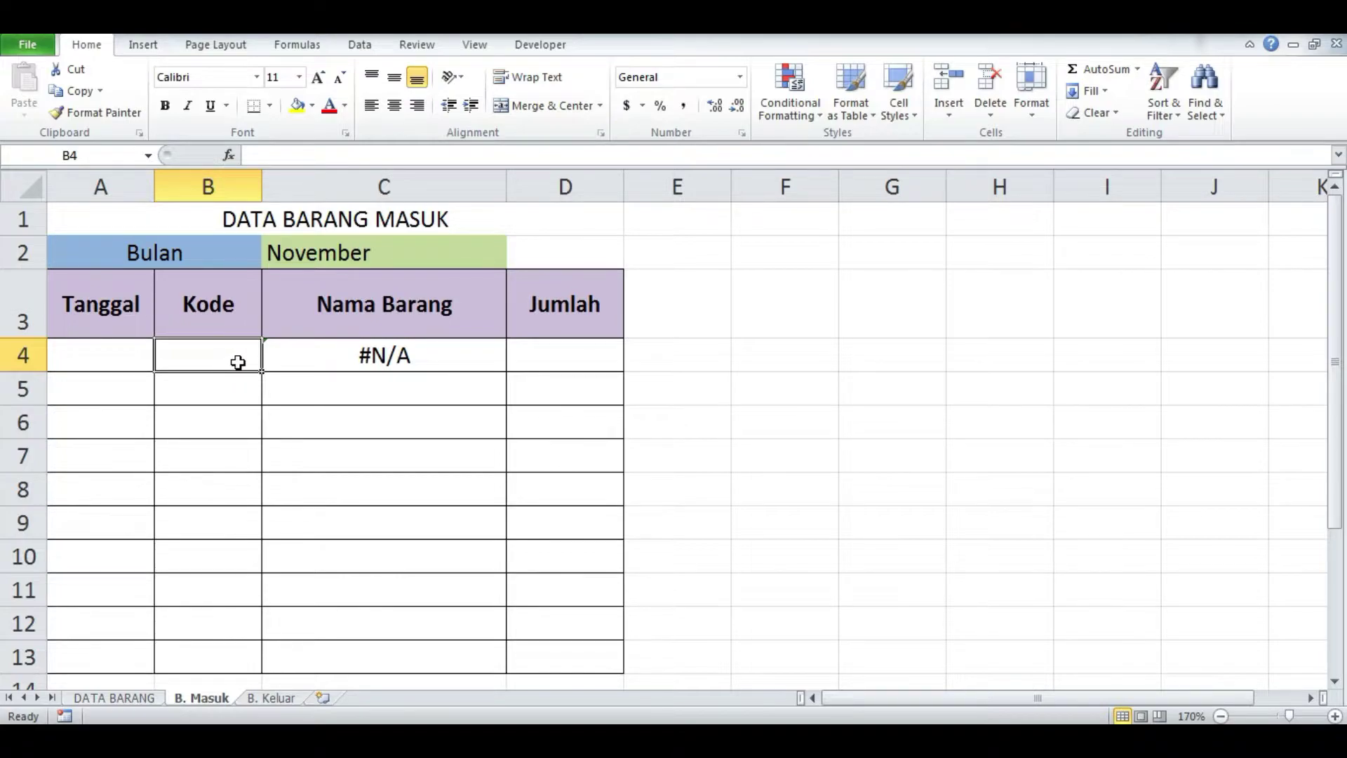
text(00)
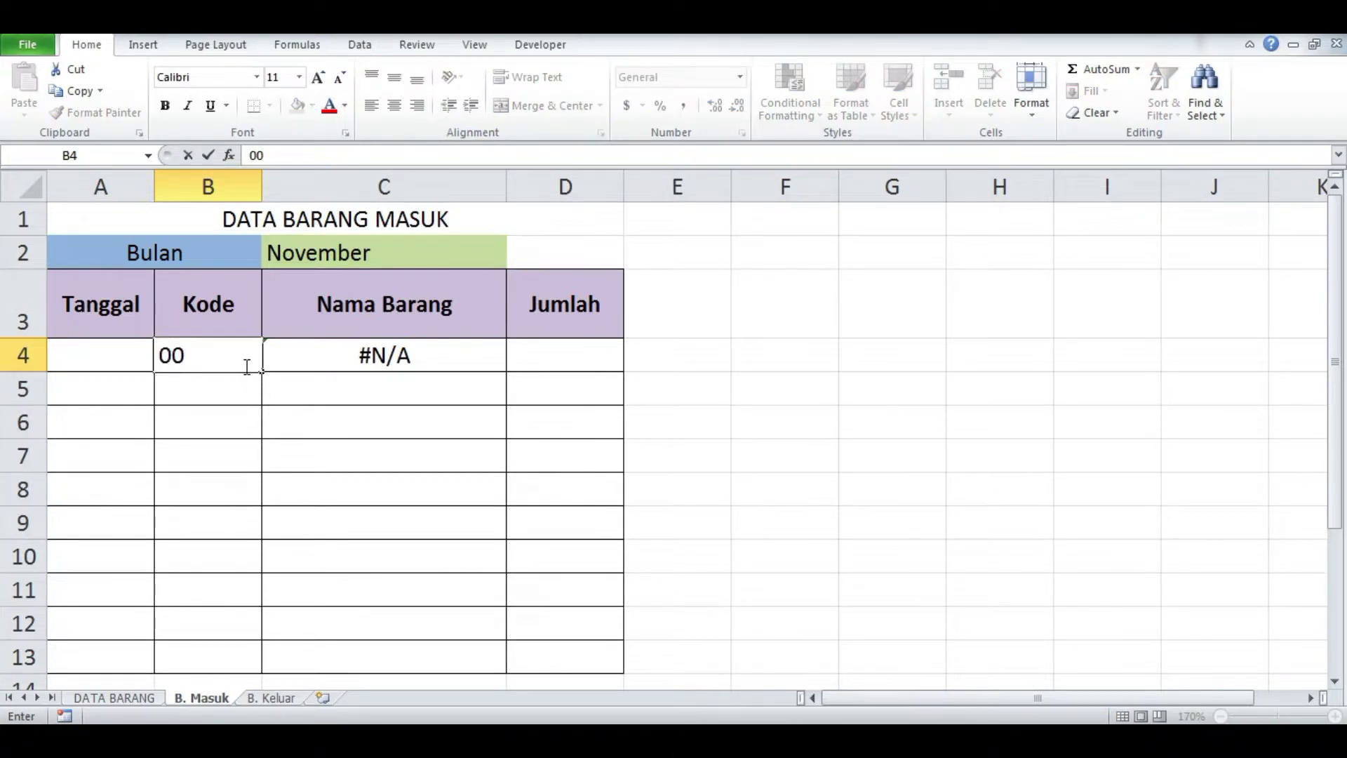
key(BackSpace)
key(BackSpace)
text(A)
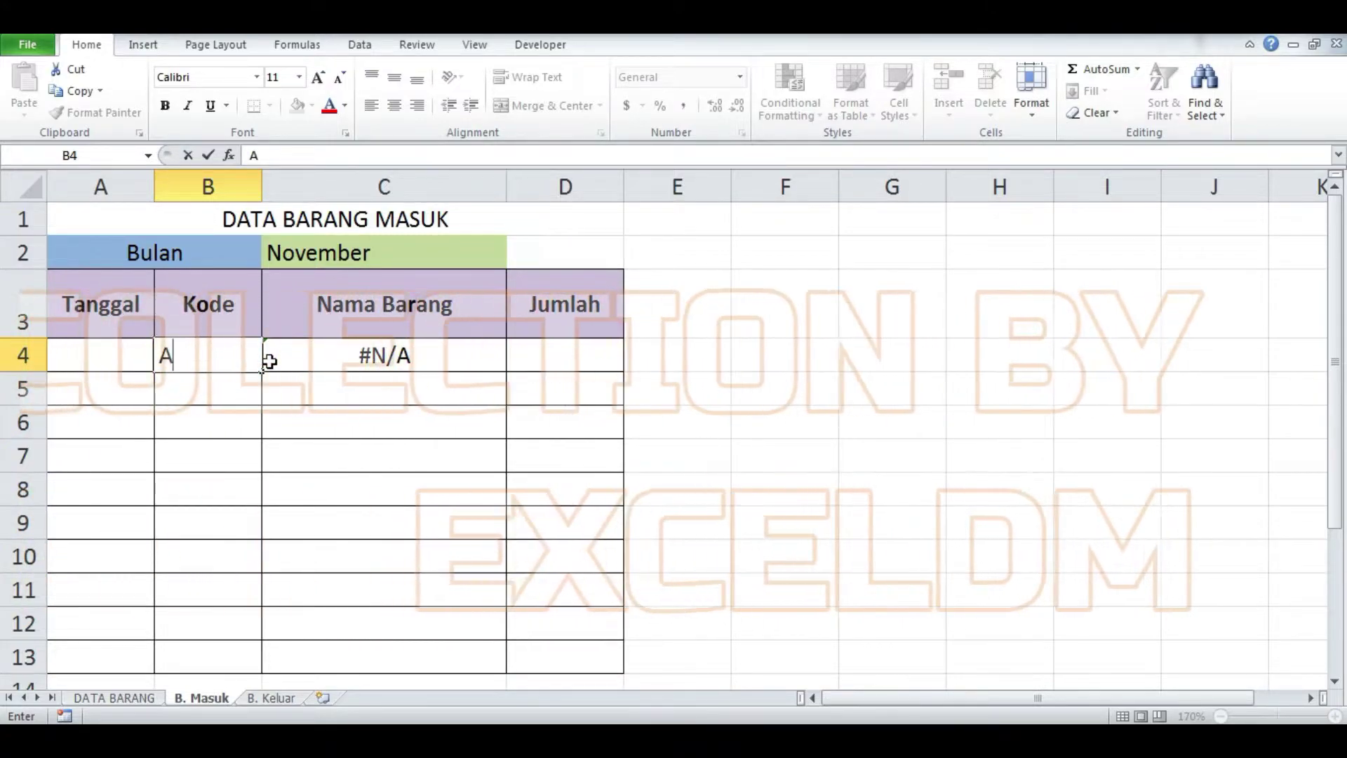
text(-001)
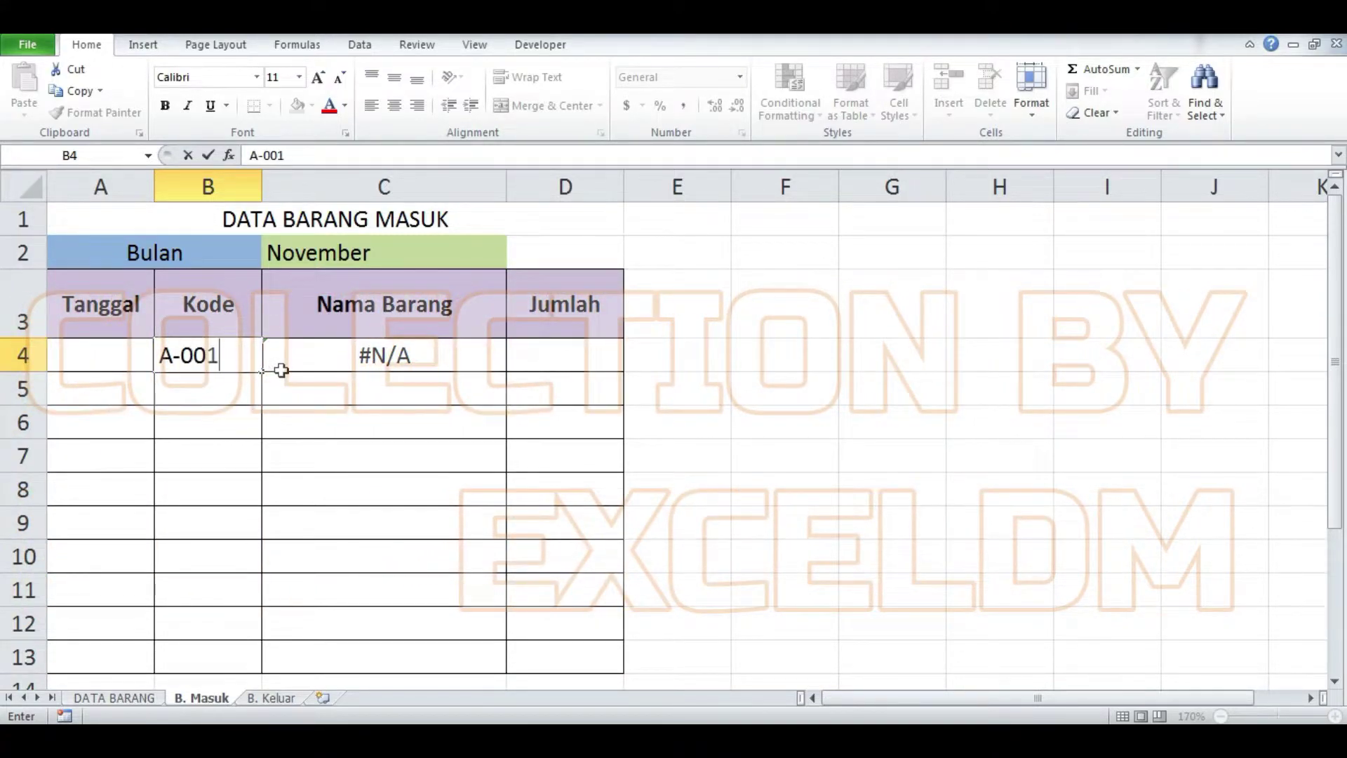
key(Return)
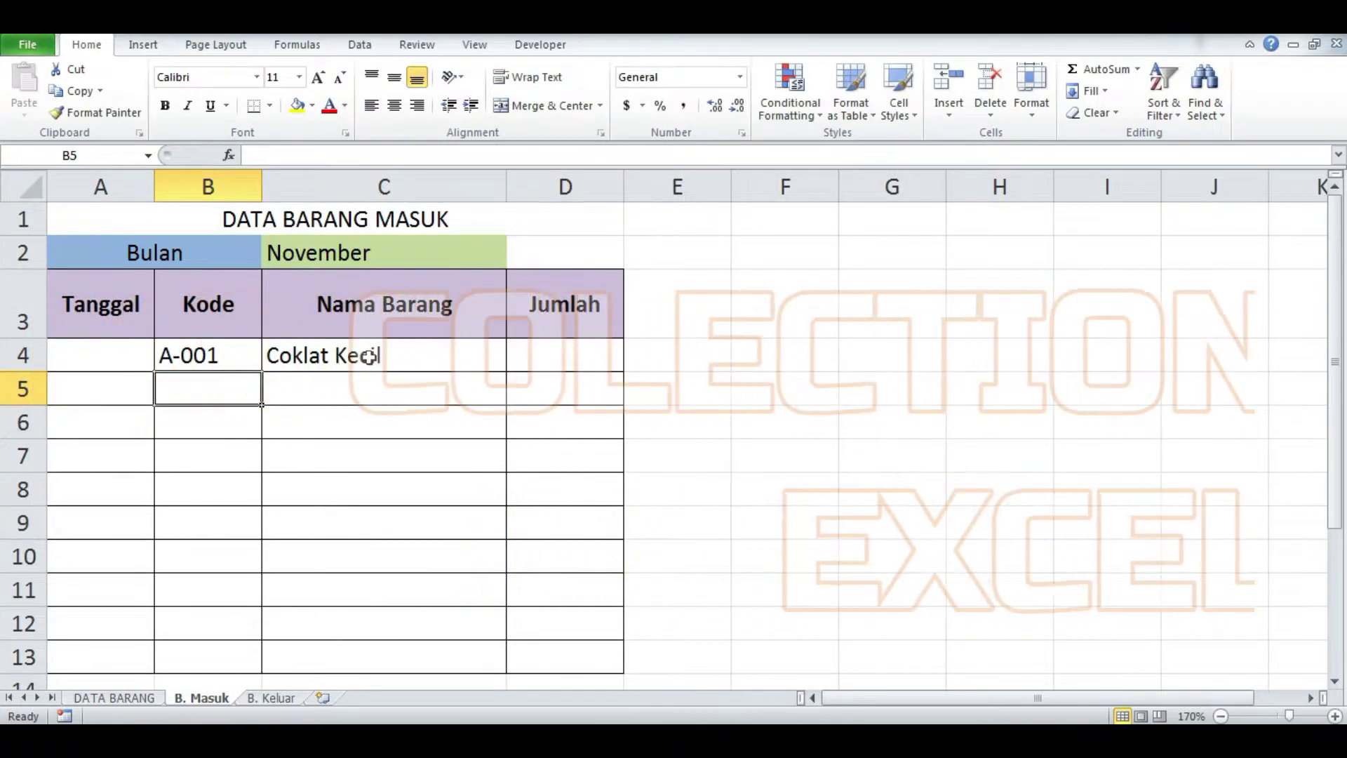
Fill C4's lookup formula down to C13 and check the copy in C8.
click(350, 355)
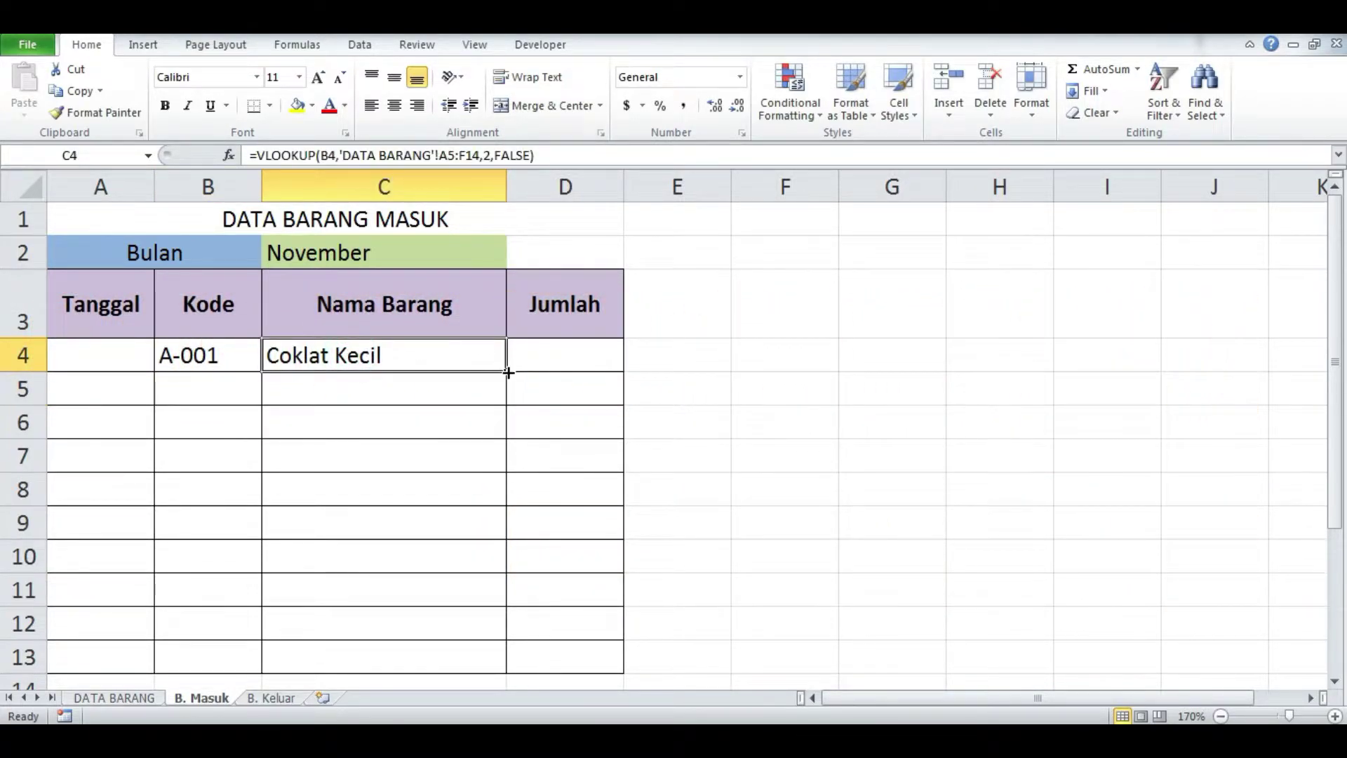
drag(505, 370, 517, 649)
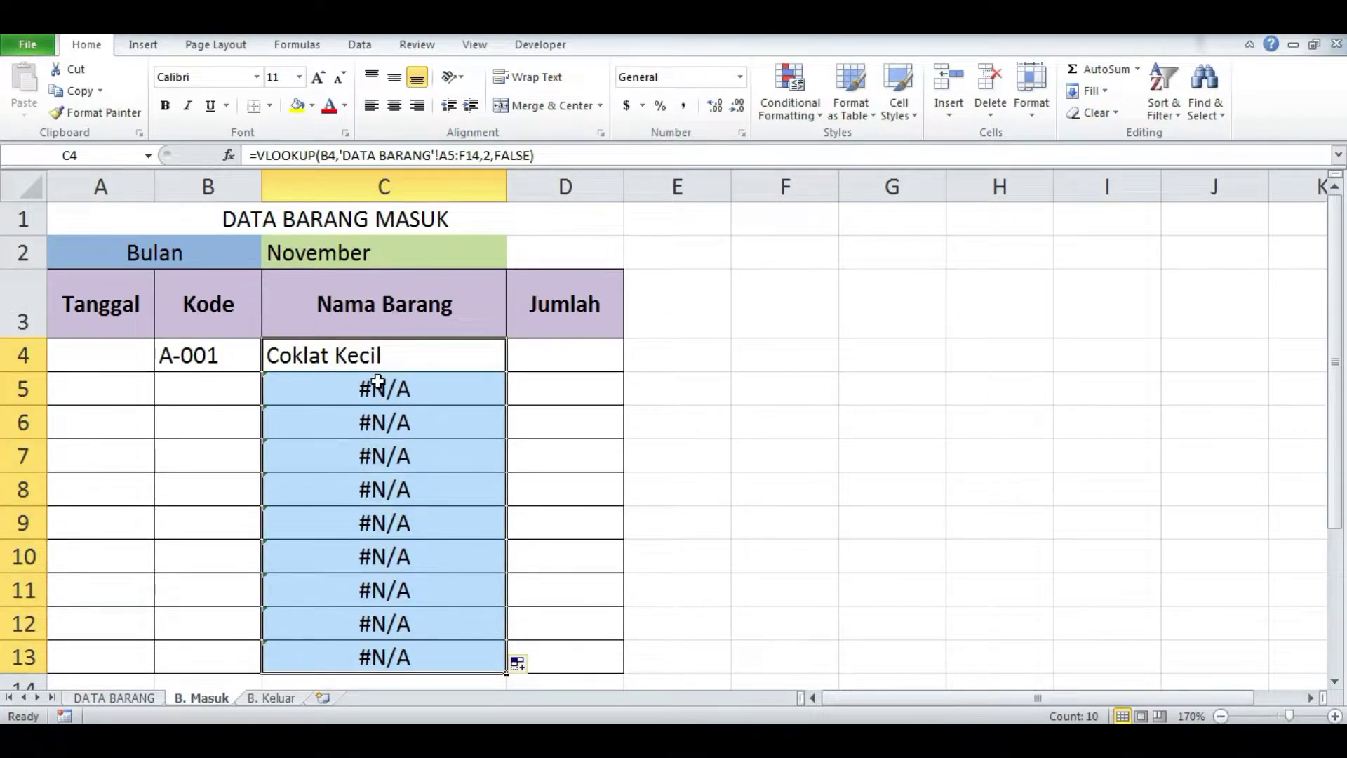
click(347, 489)
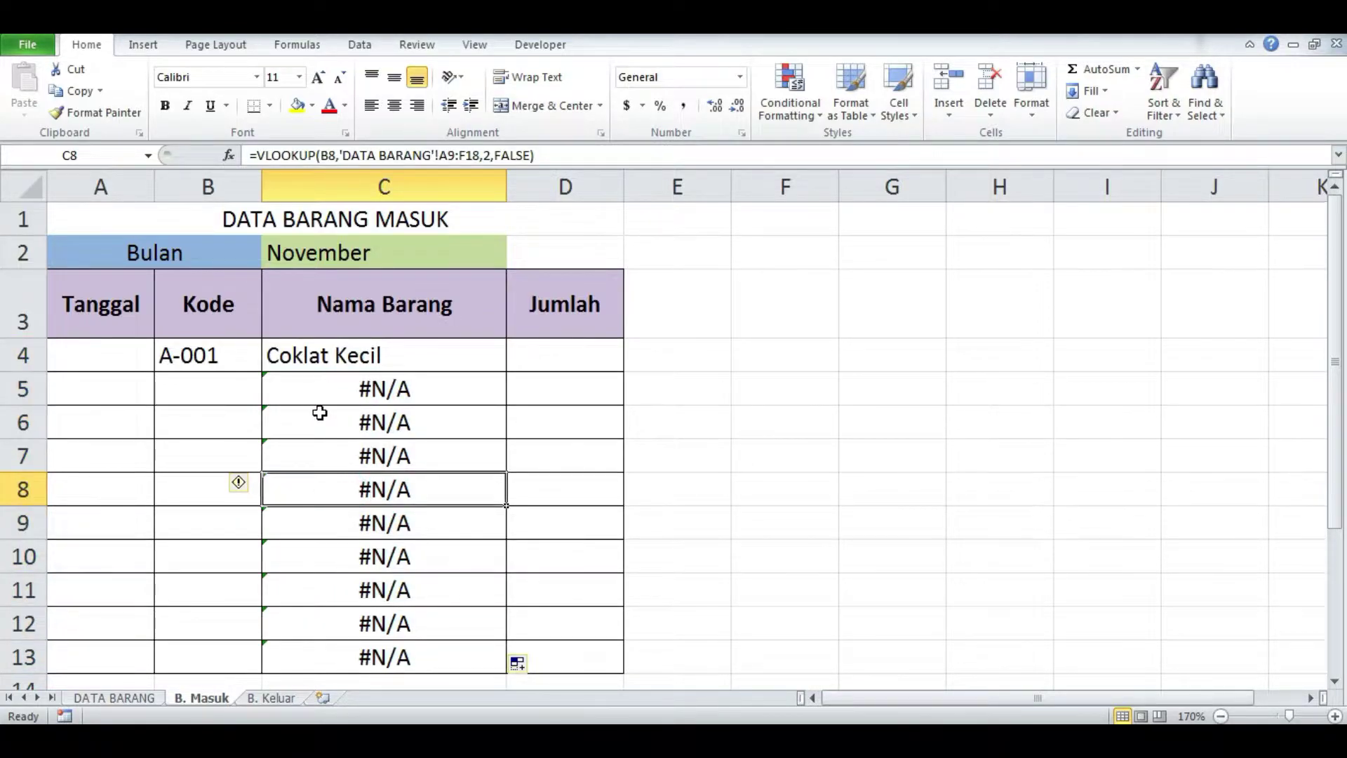
click(379, 358)
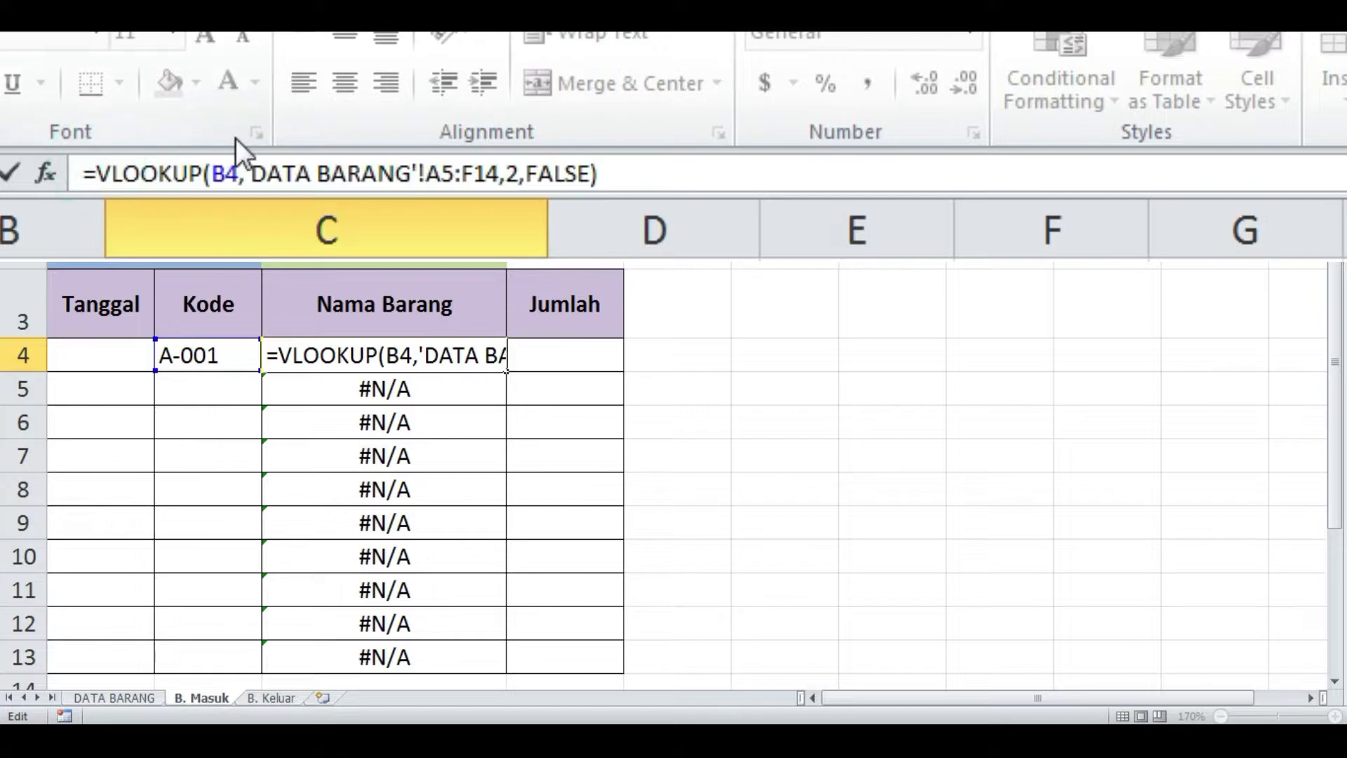
Wrap C4's VLOOKUP in IFERROR with an empty-string "" fallback.
text(i)
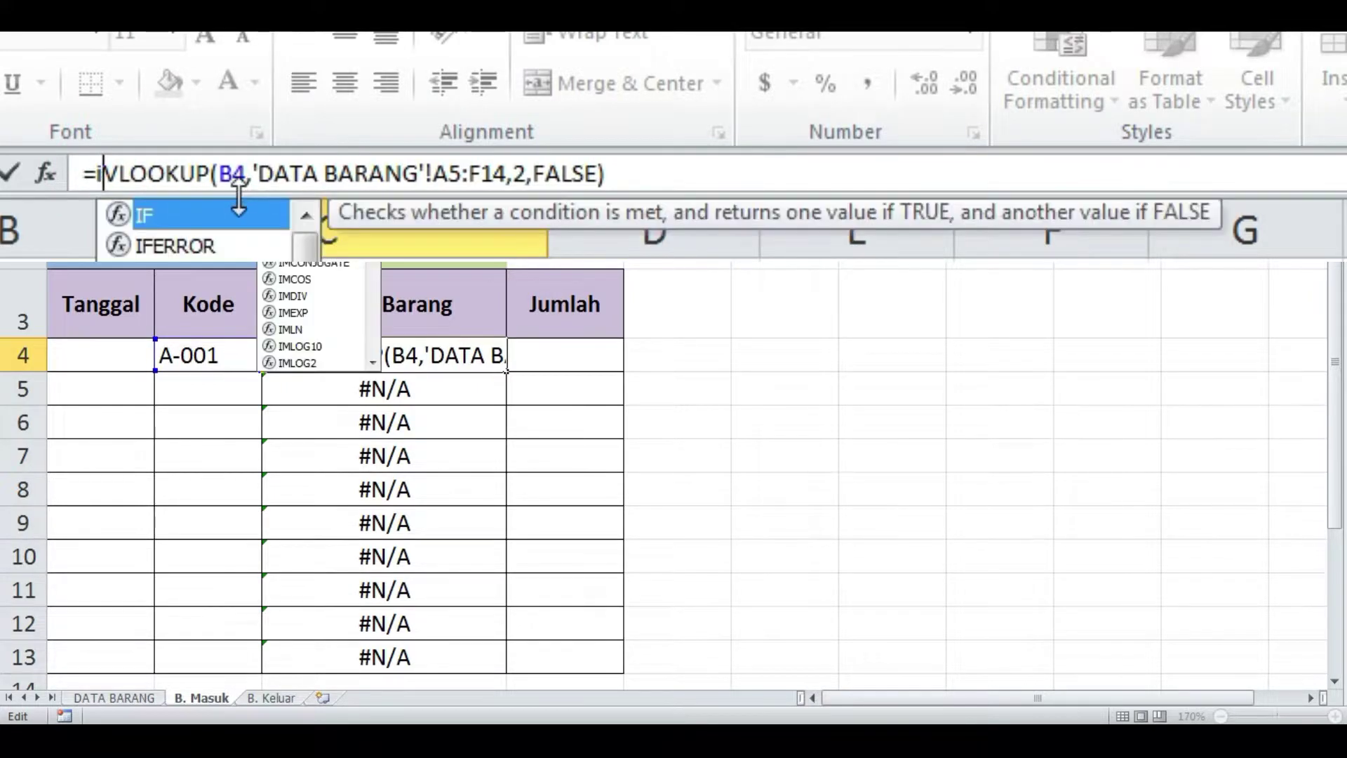
text(f)
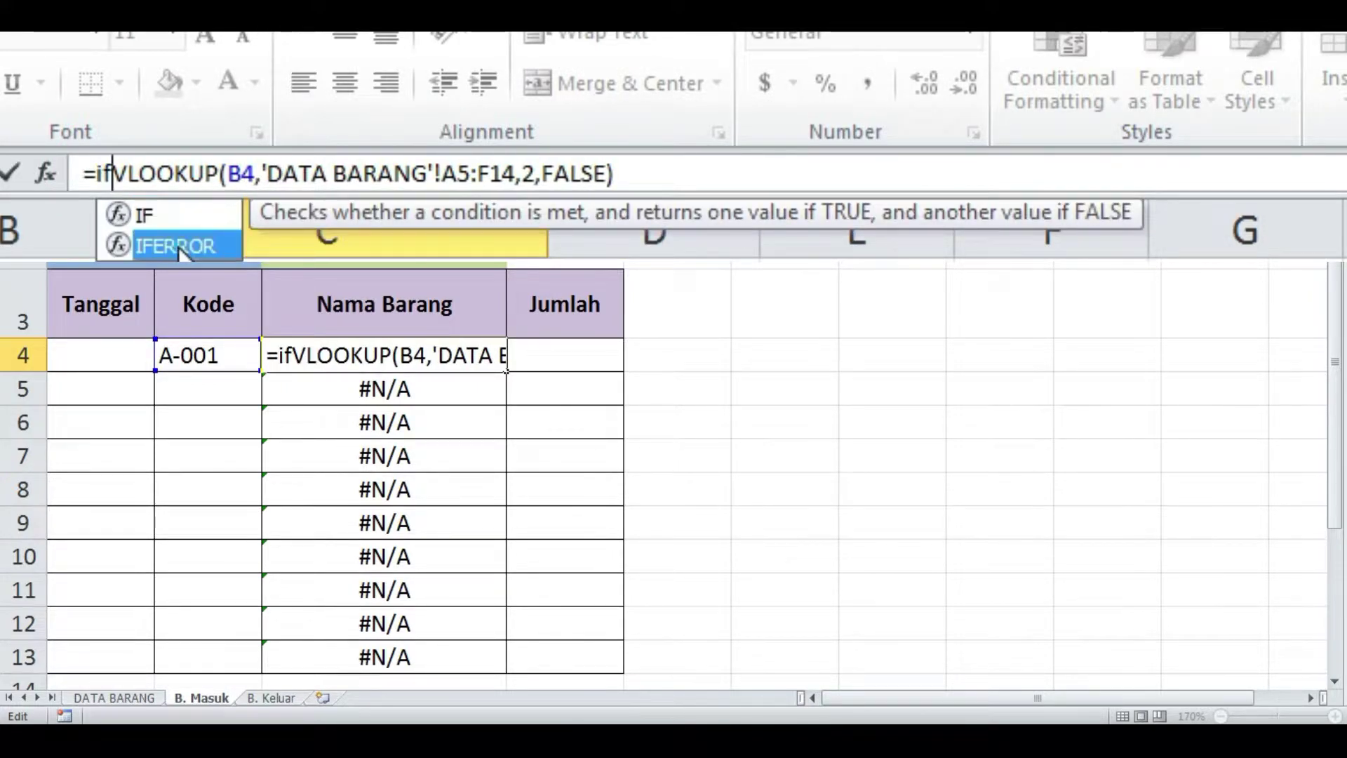
double_click(179, 247)
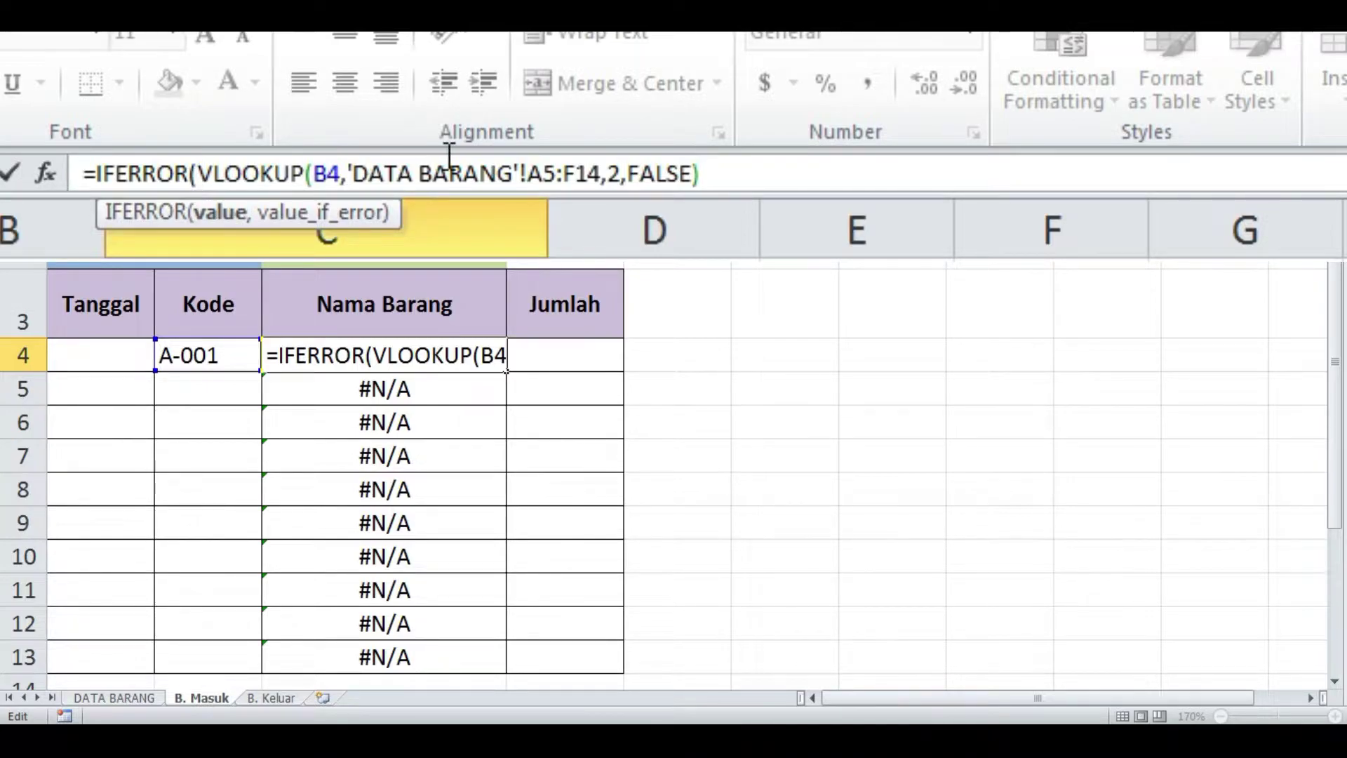
click(727, 176)
text(,)
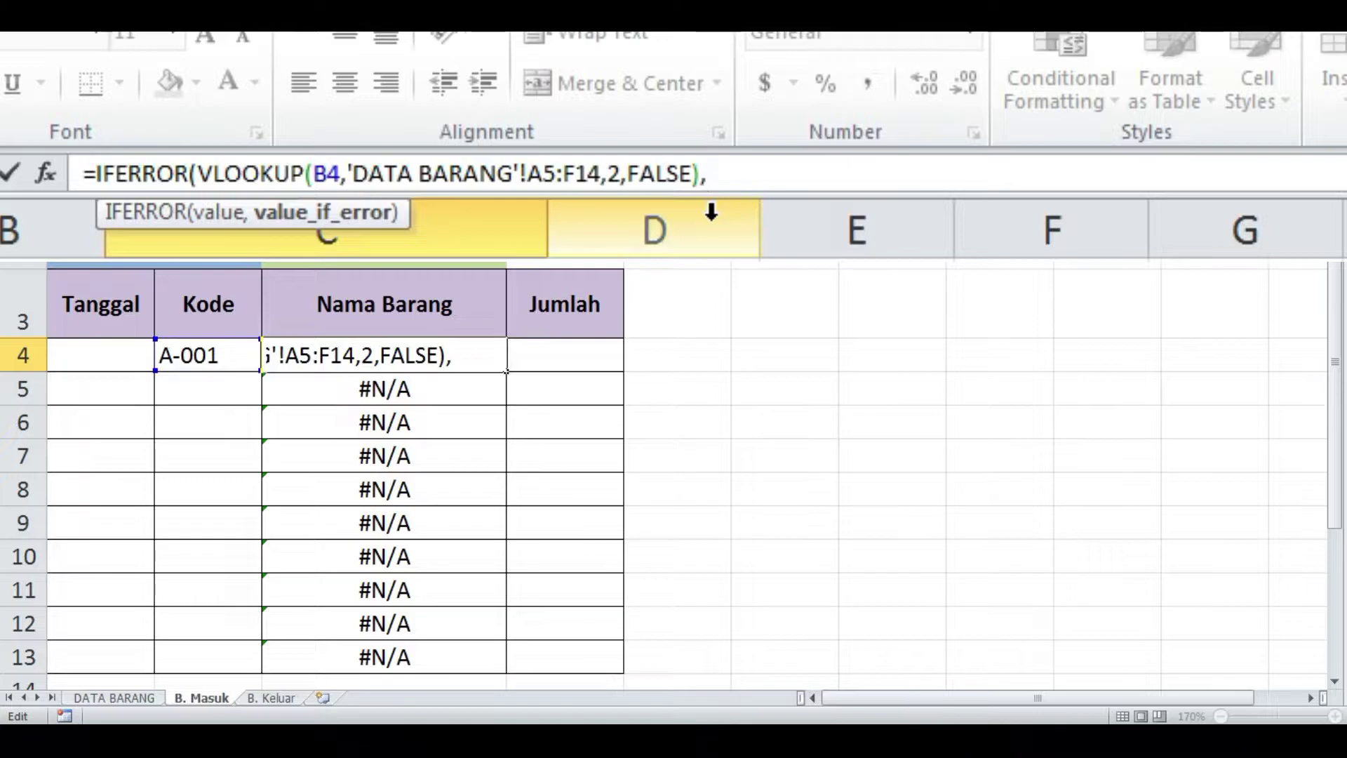
text("")
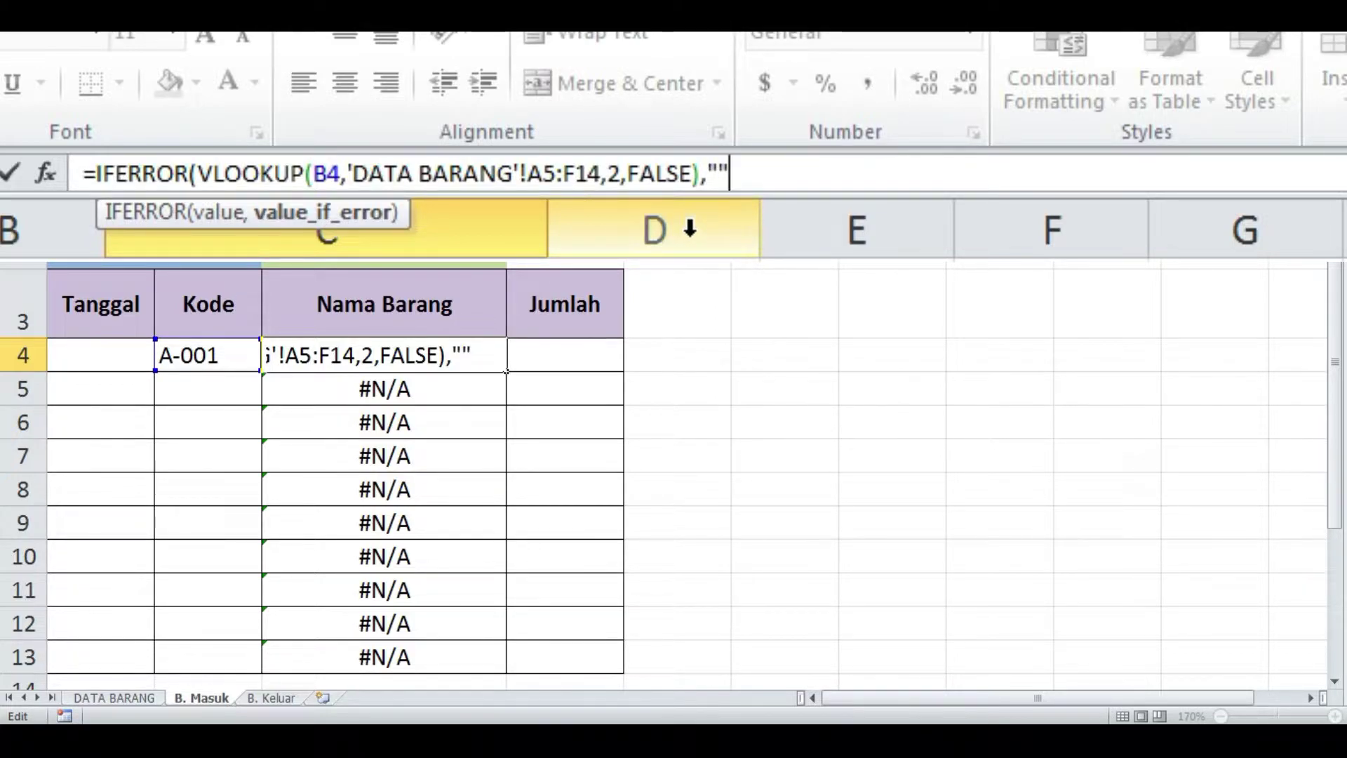
text())
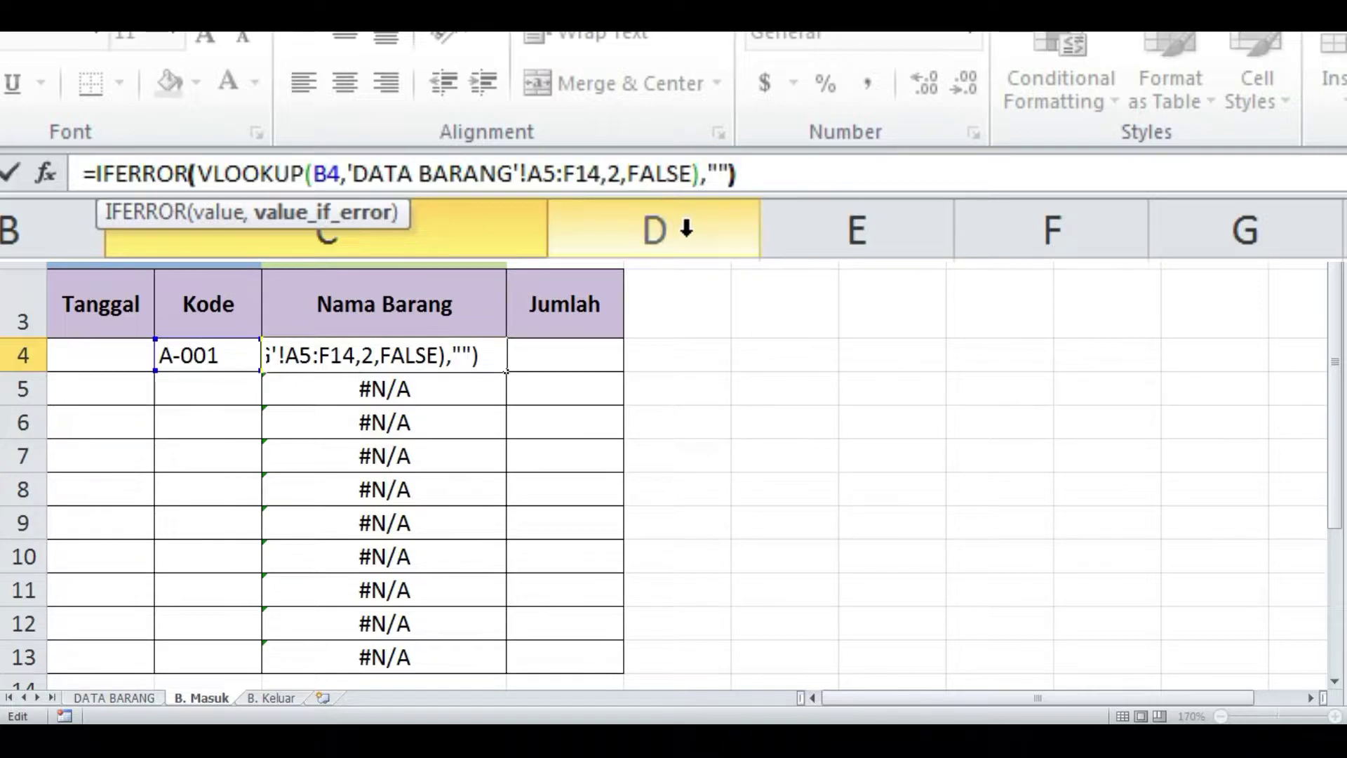
key(Return)
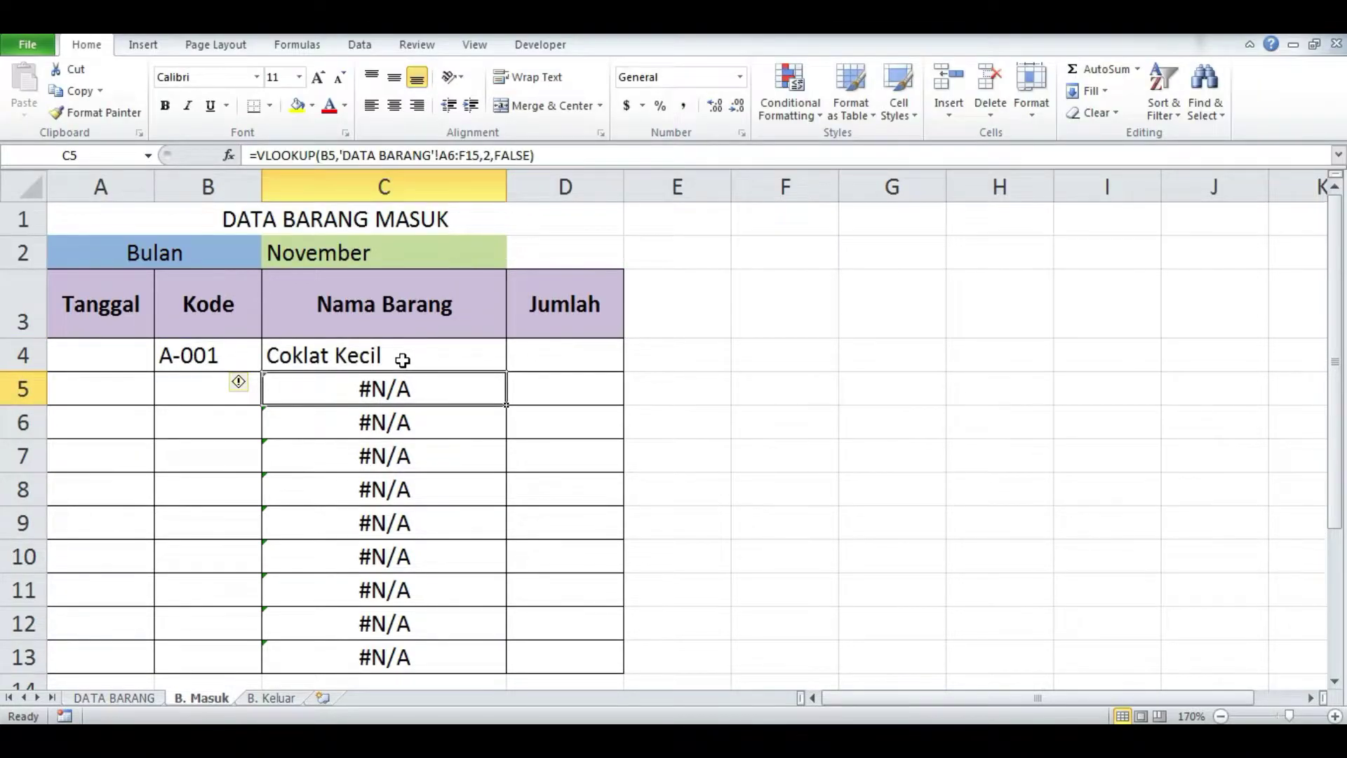
Fill C4's IFERROR lookup down to C13 and check the copies in C6 and C7.
click(402, 360)
mouse_move(505, 370)
mouse_down()
mouse_move(527, 668)
mouse_move(504, 671)
mouse_up()
click(323, 449)
click(326, 421)
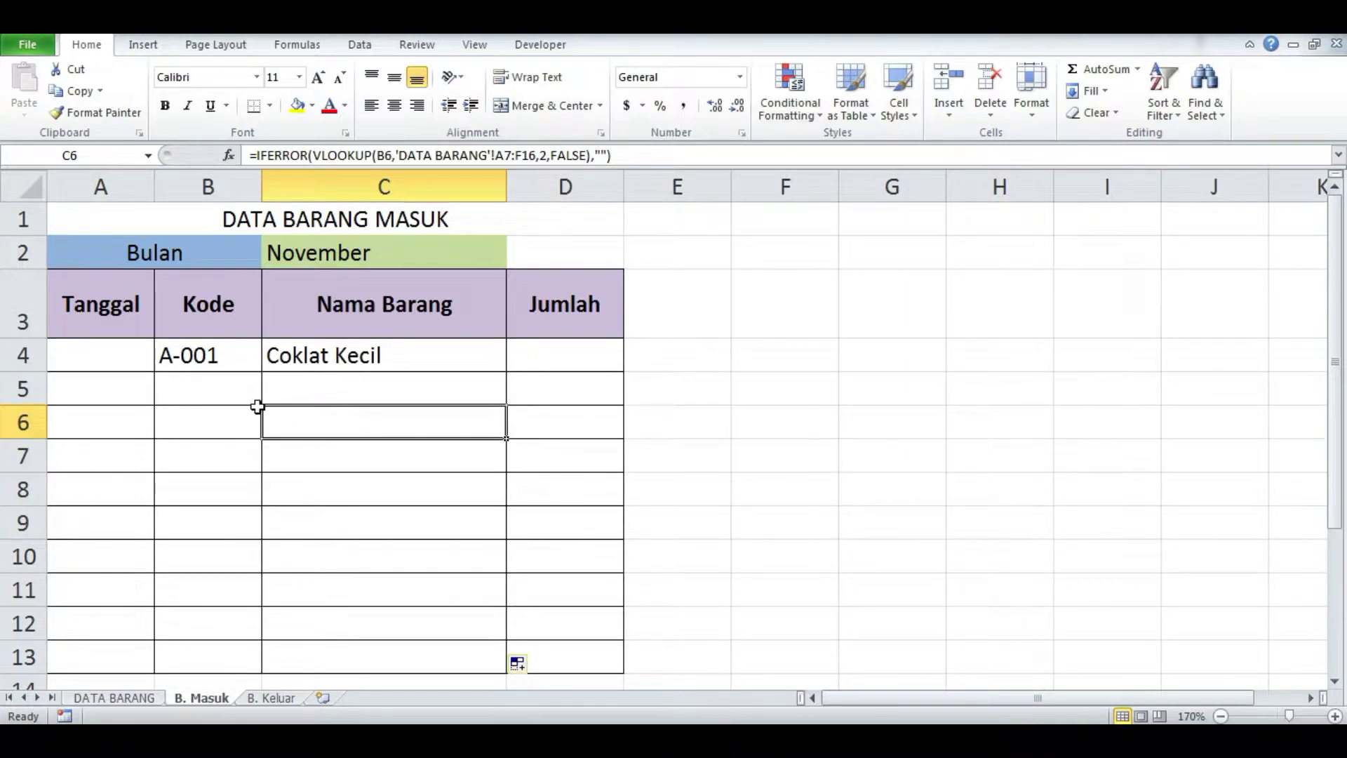
Enter code B-001 in B5 so C5 returns Beras 10 Kg.
click(202, 395)
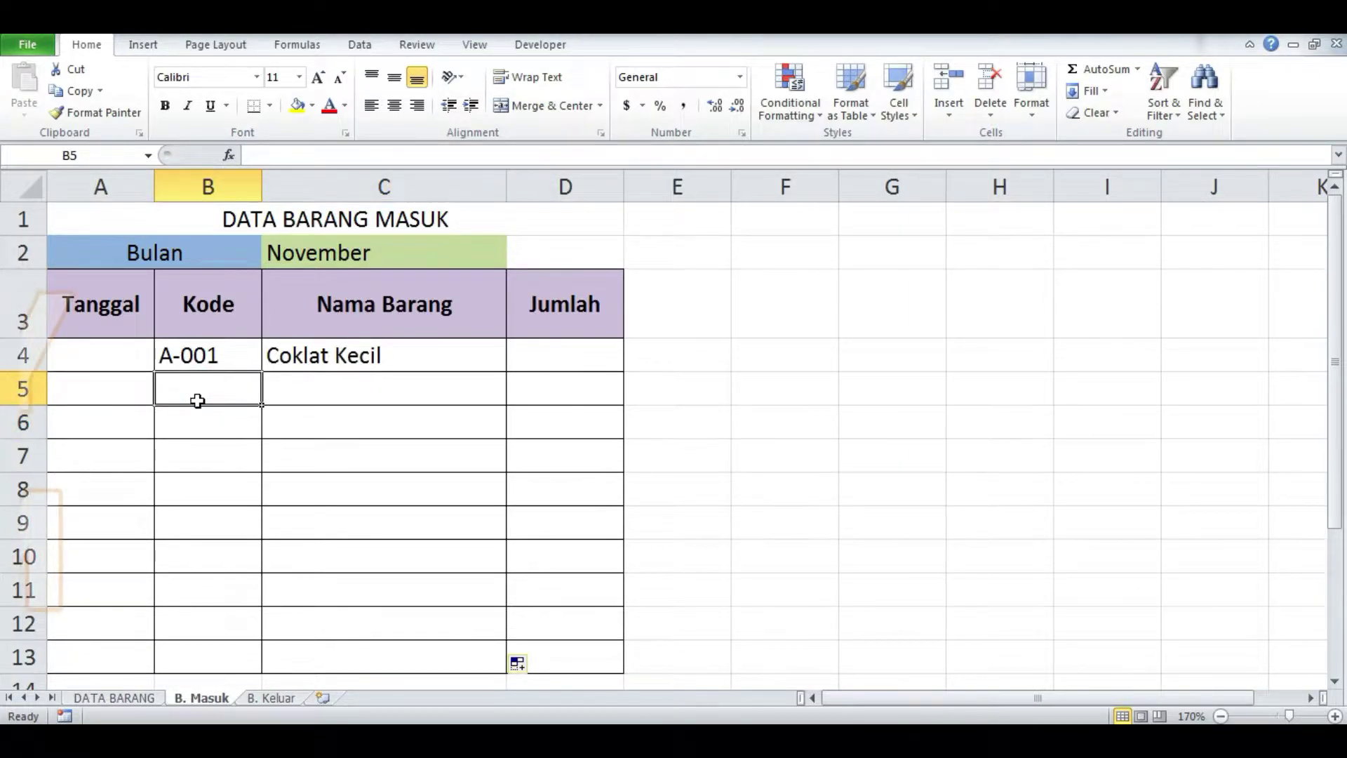
text(b)
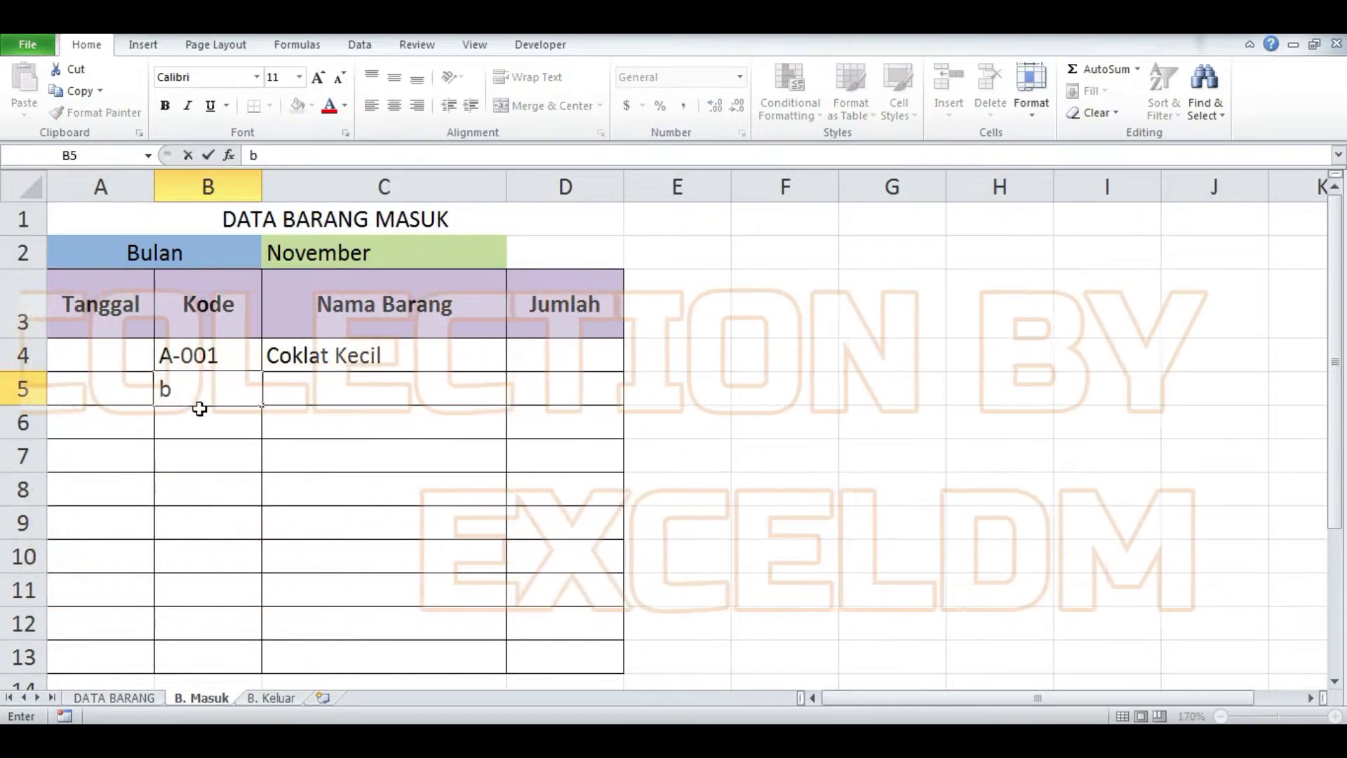
key(BackSpace)
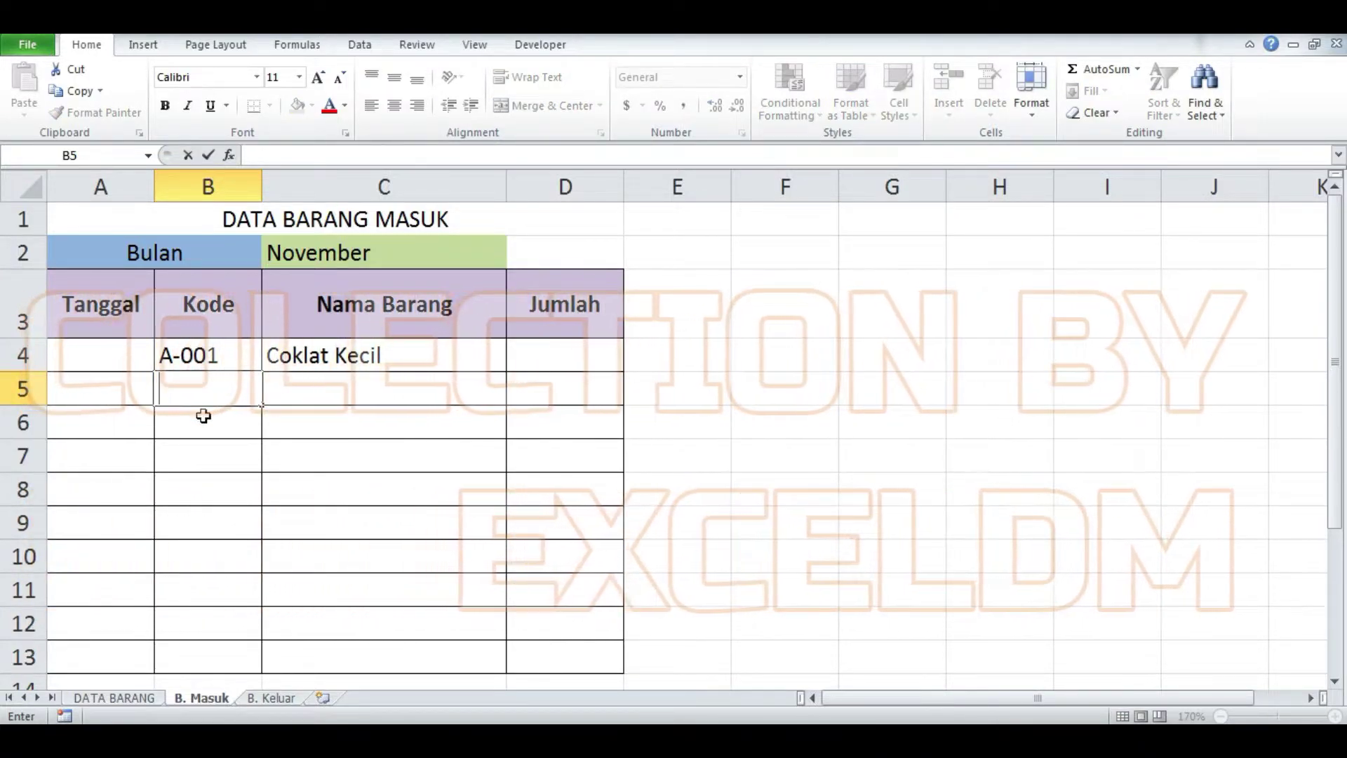
text(B-)
text(00)
text(1)
key(Return)
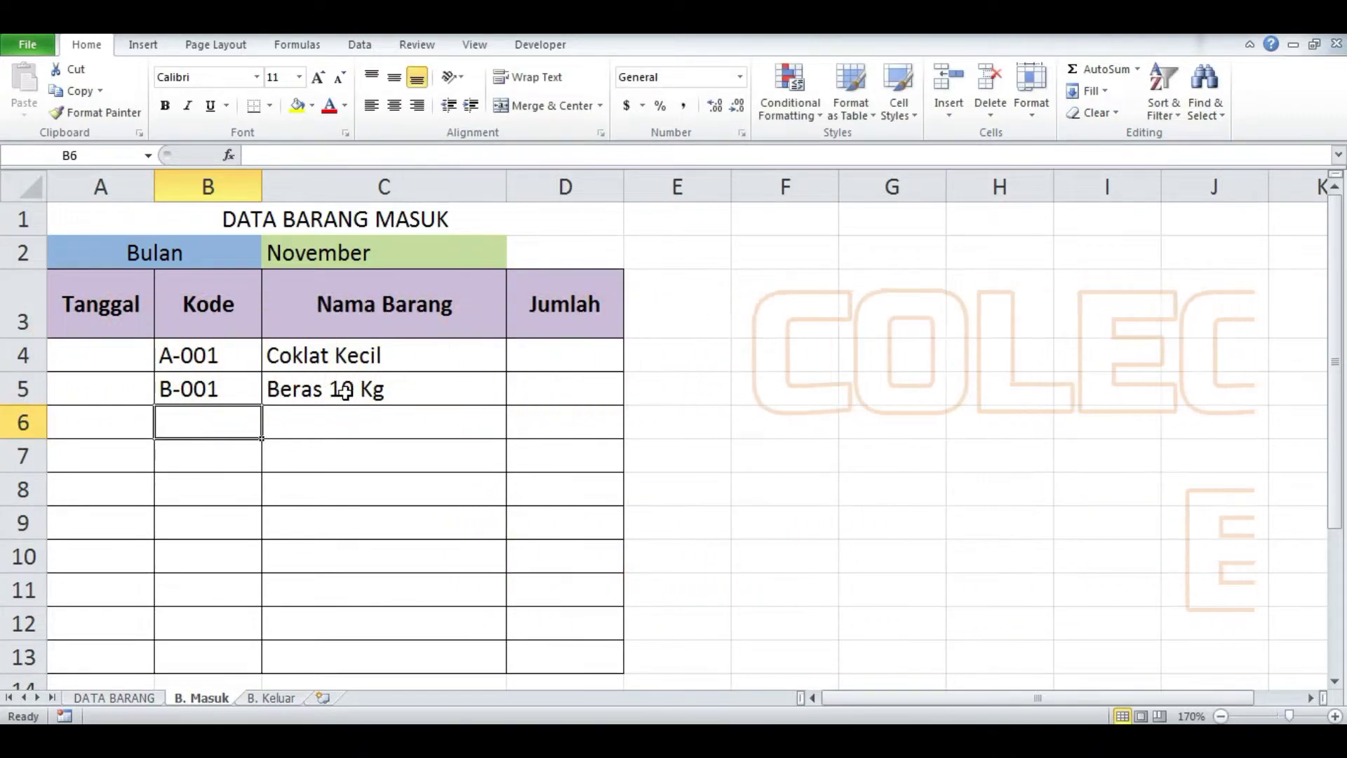
click(344, 391)
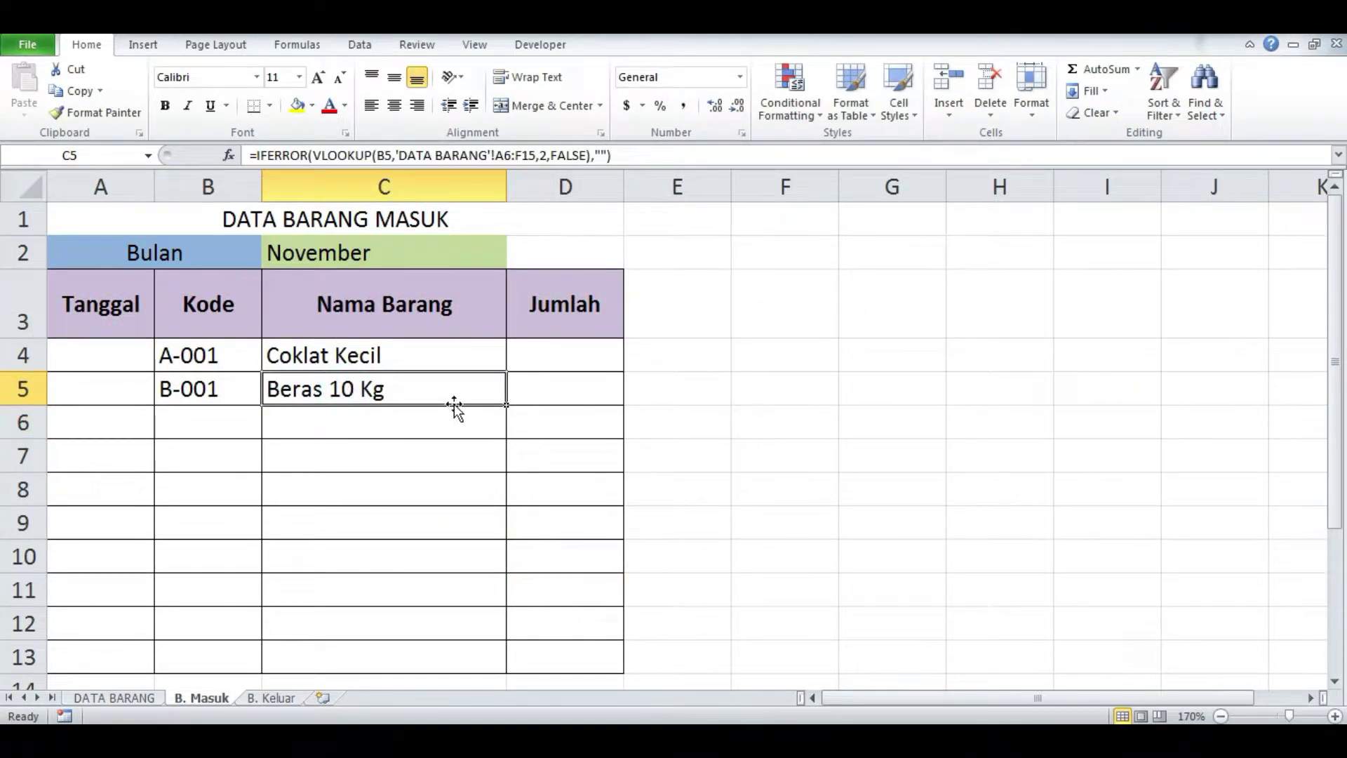
click(822, 401)
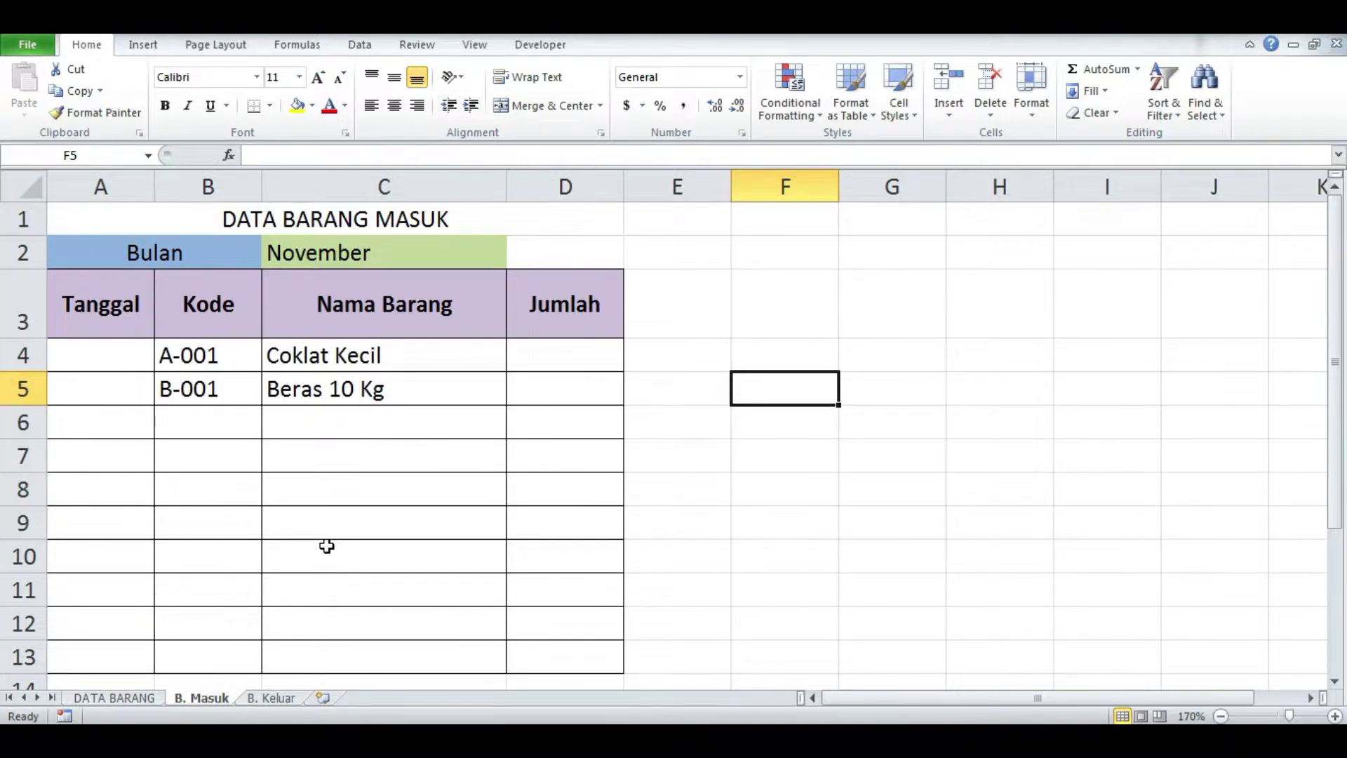
click(279, 697)
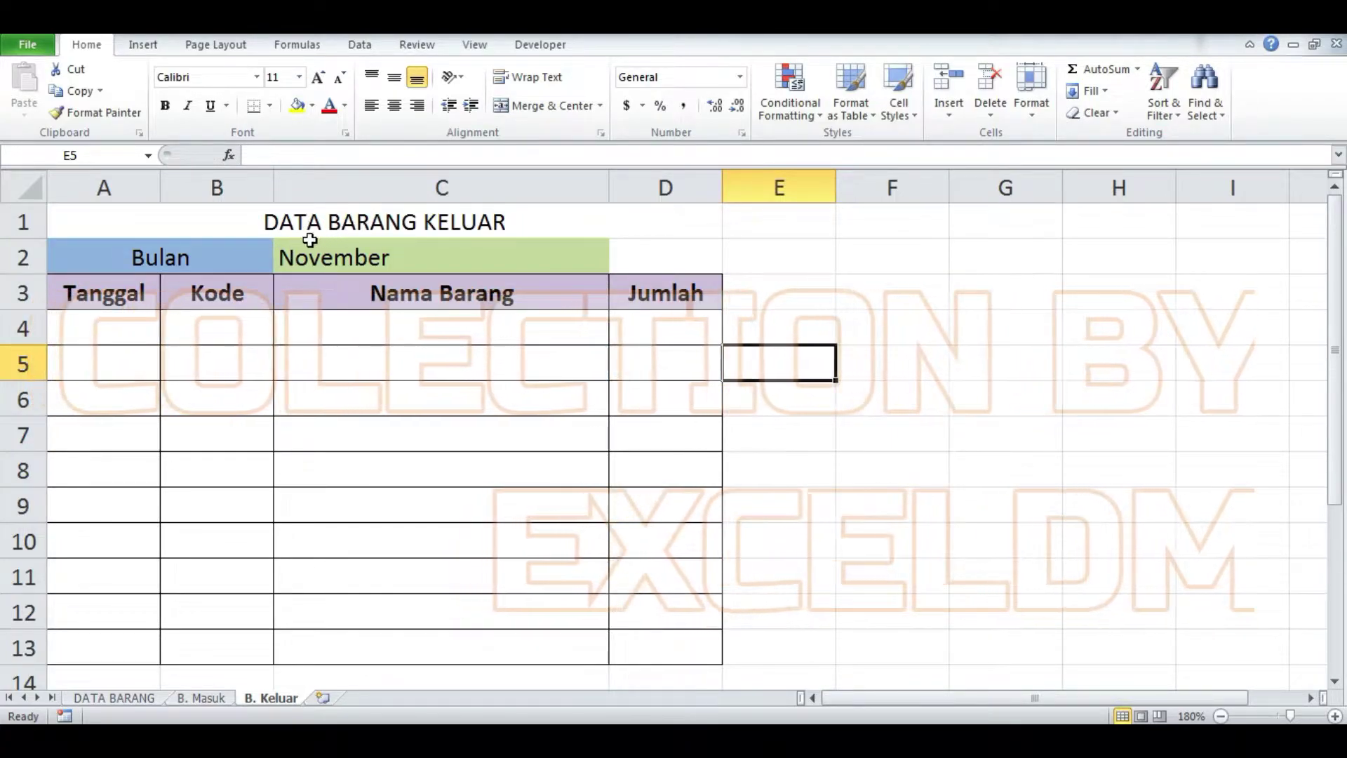
click(349, 223)
click(209, 259)
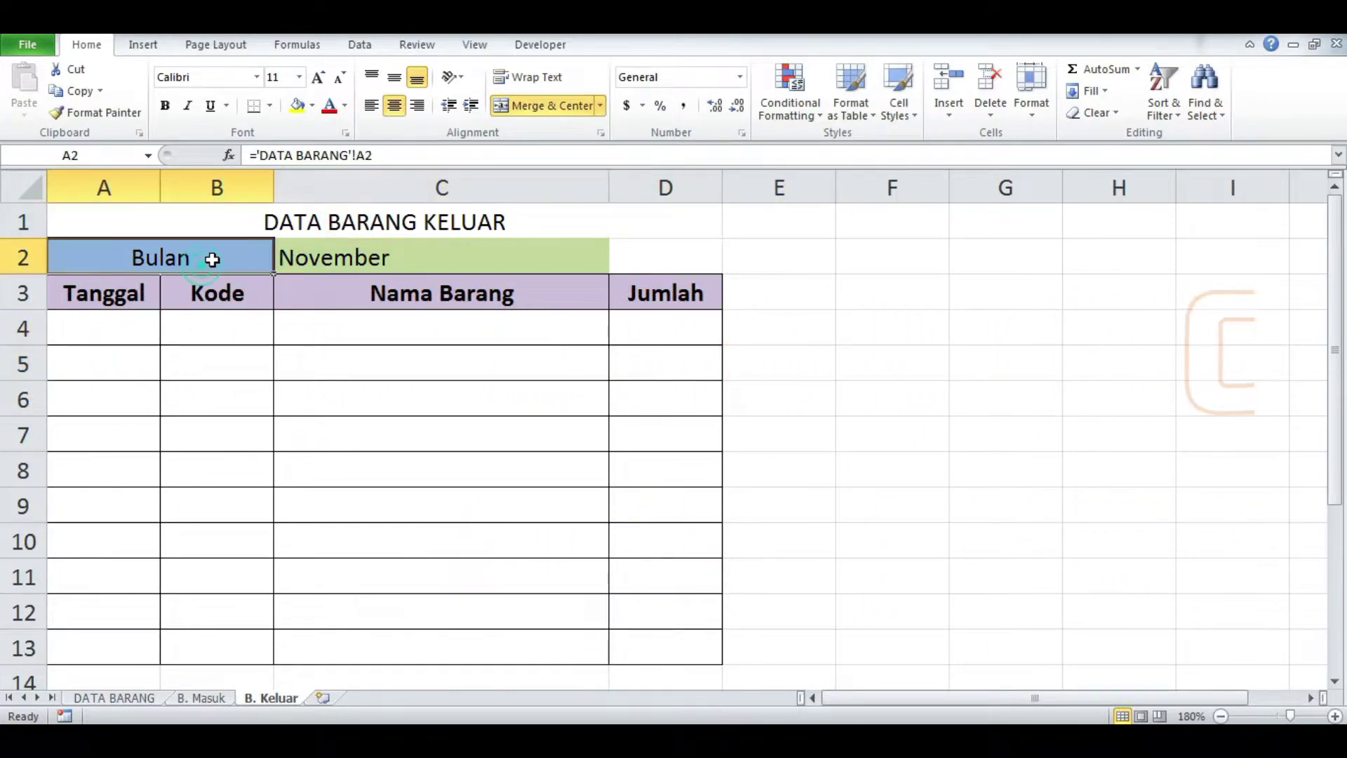
drag(131, 296, 203, 300)
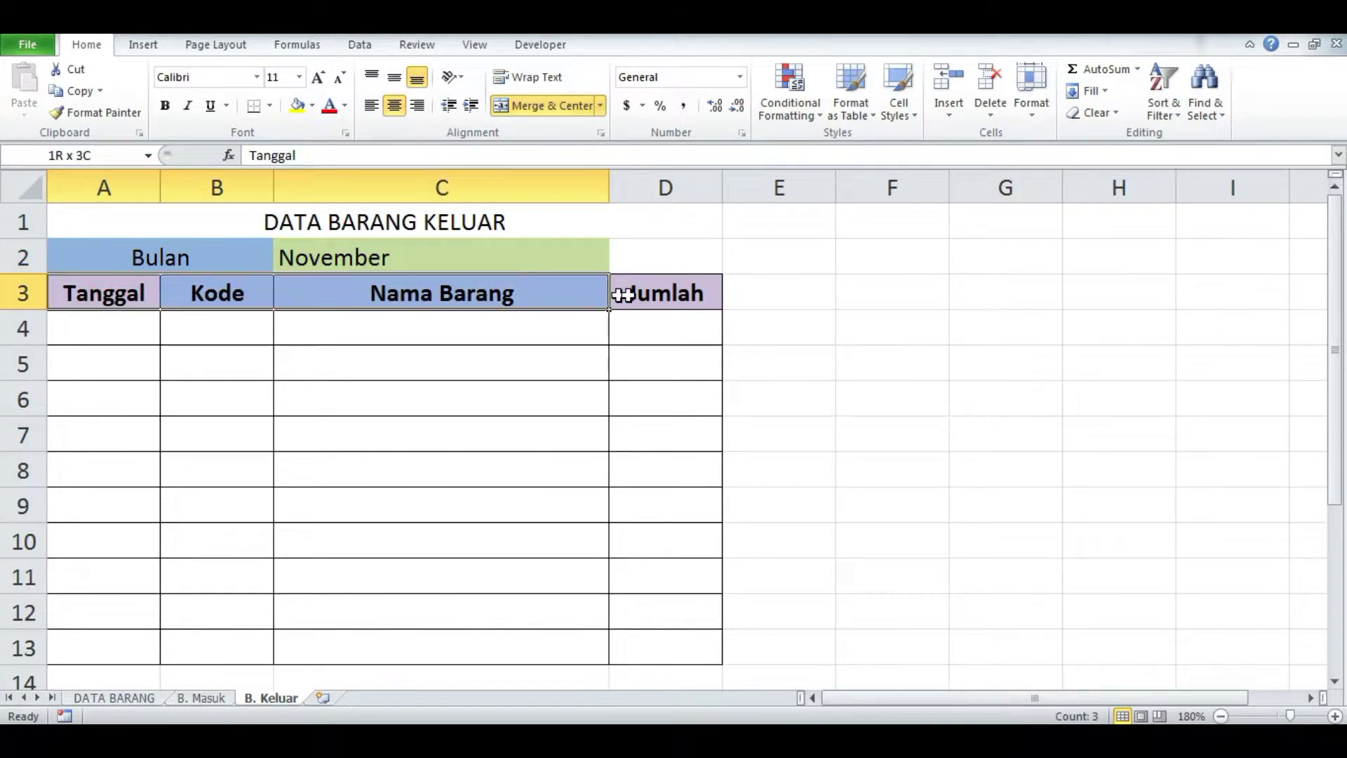
drag(229, 295, 650, 288)
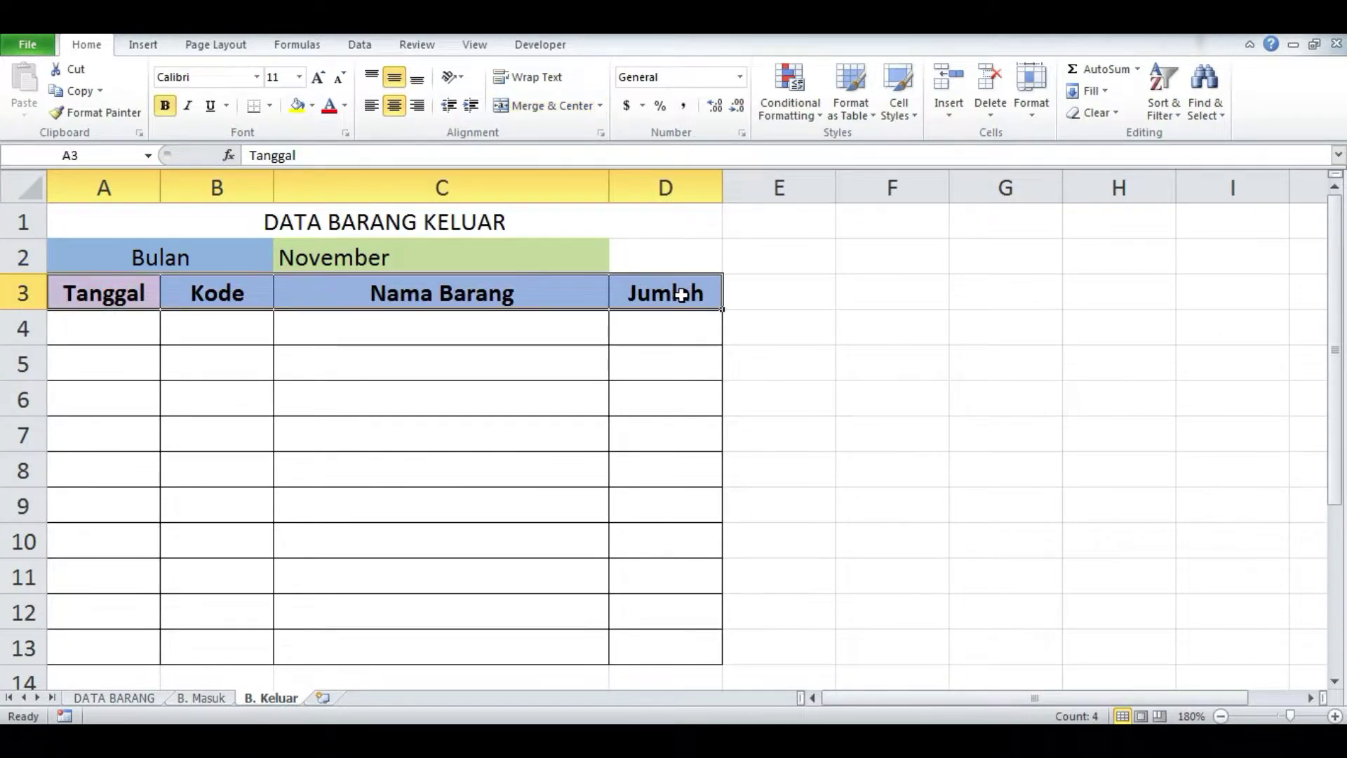
click(209, 329)
click(357, 326)
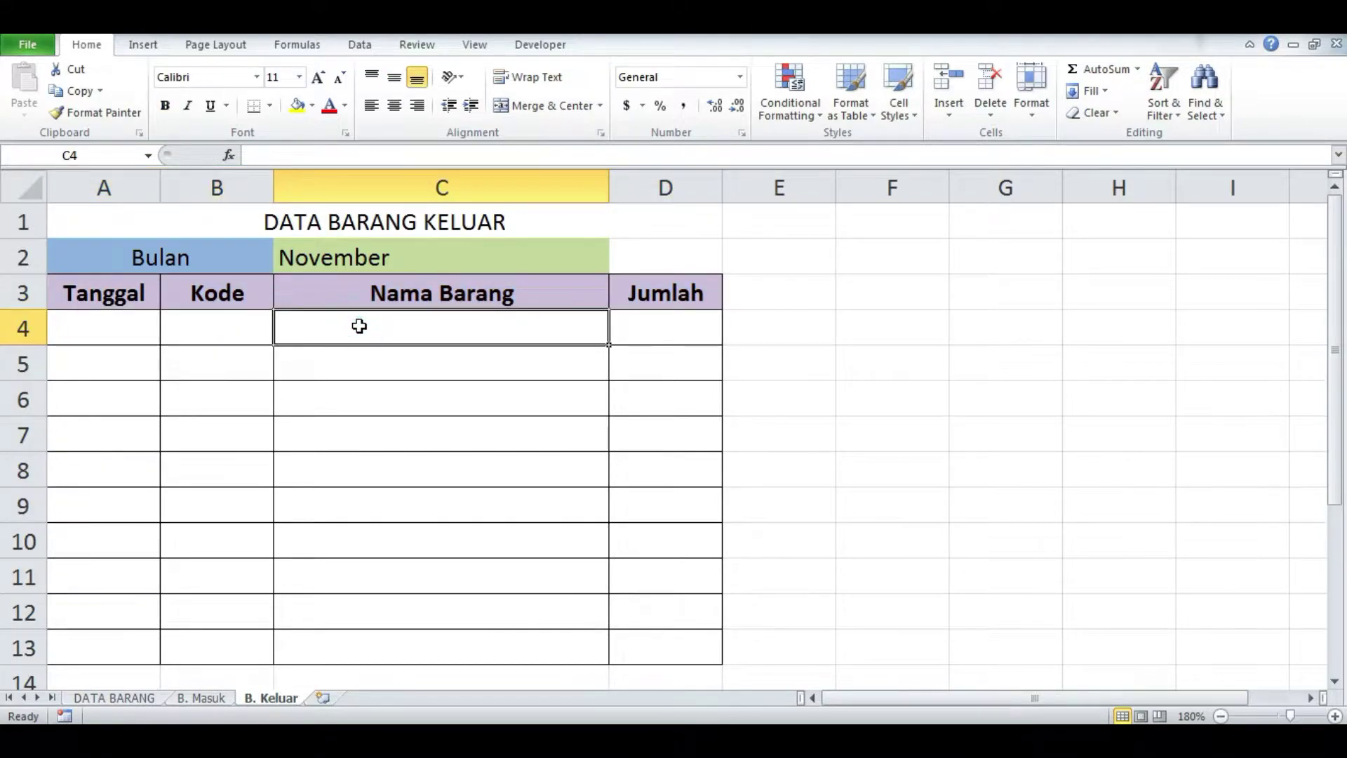
click(319, 155)
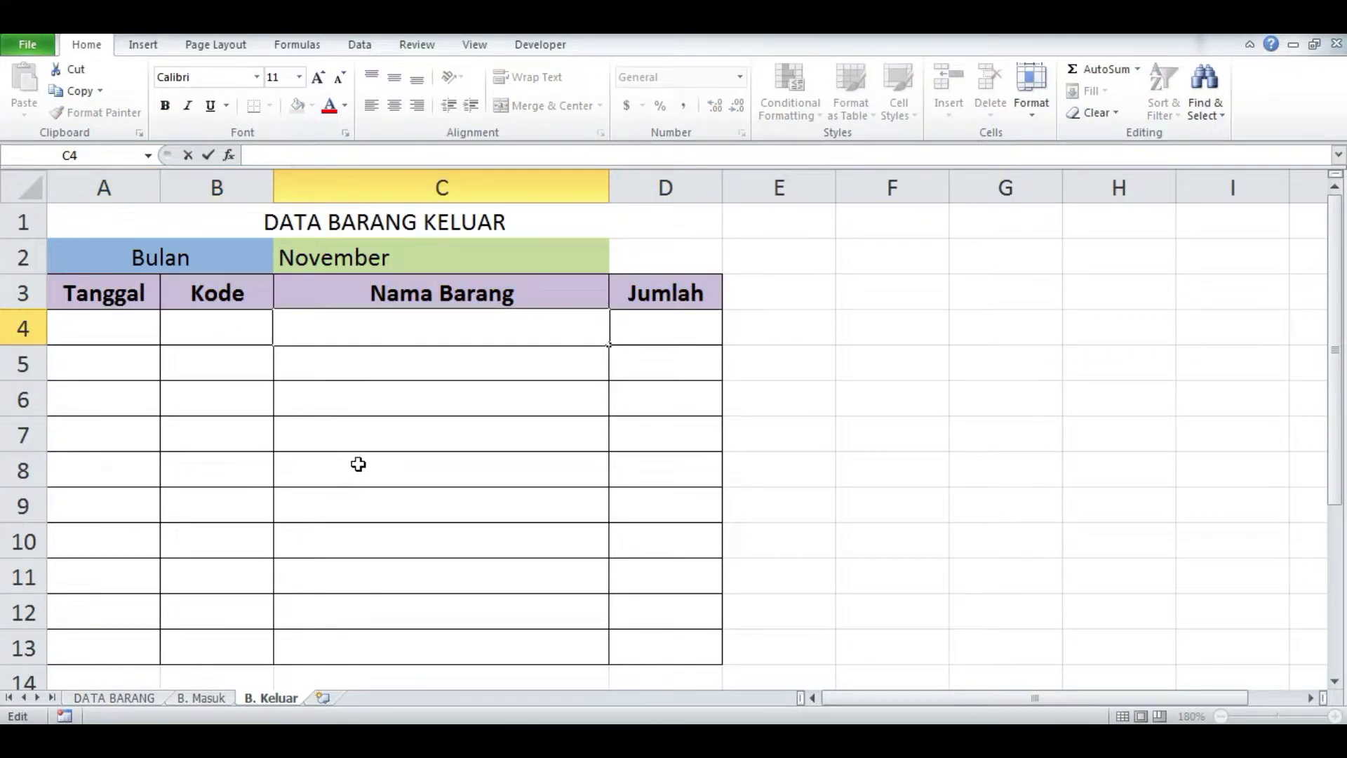
On B. Masuk, compare the lookup formulas in C4:C6 against codes A-001 and B-001.
click(211, 696)
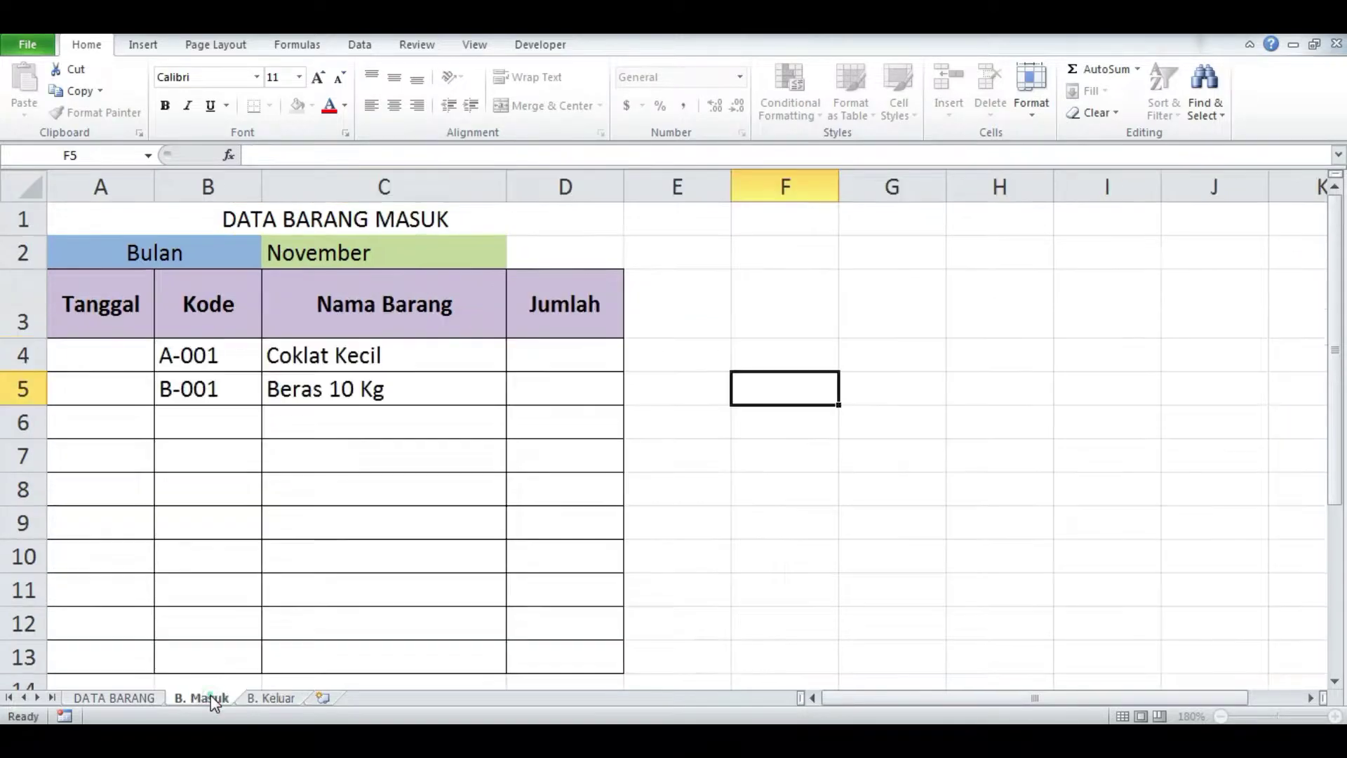
click(316, 365)
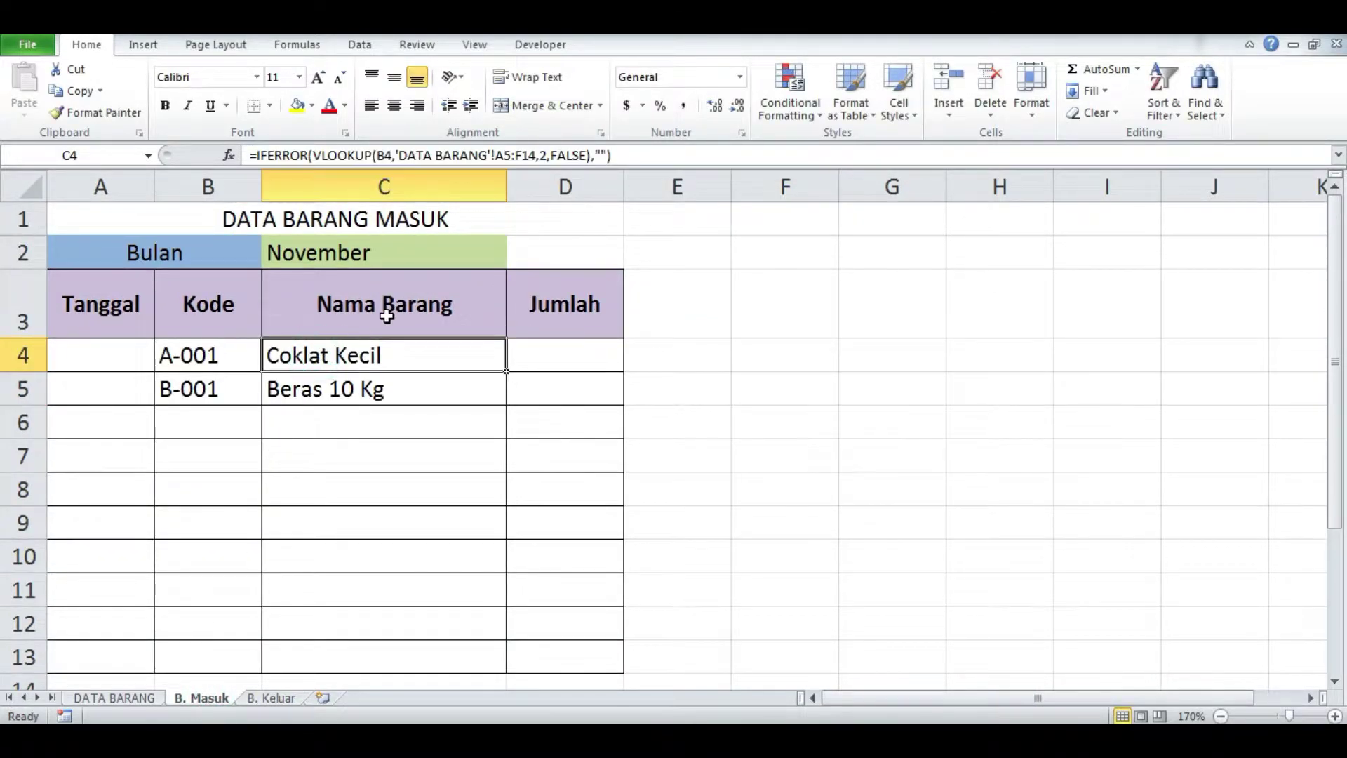
click(373, 391)
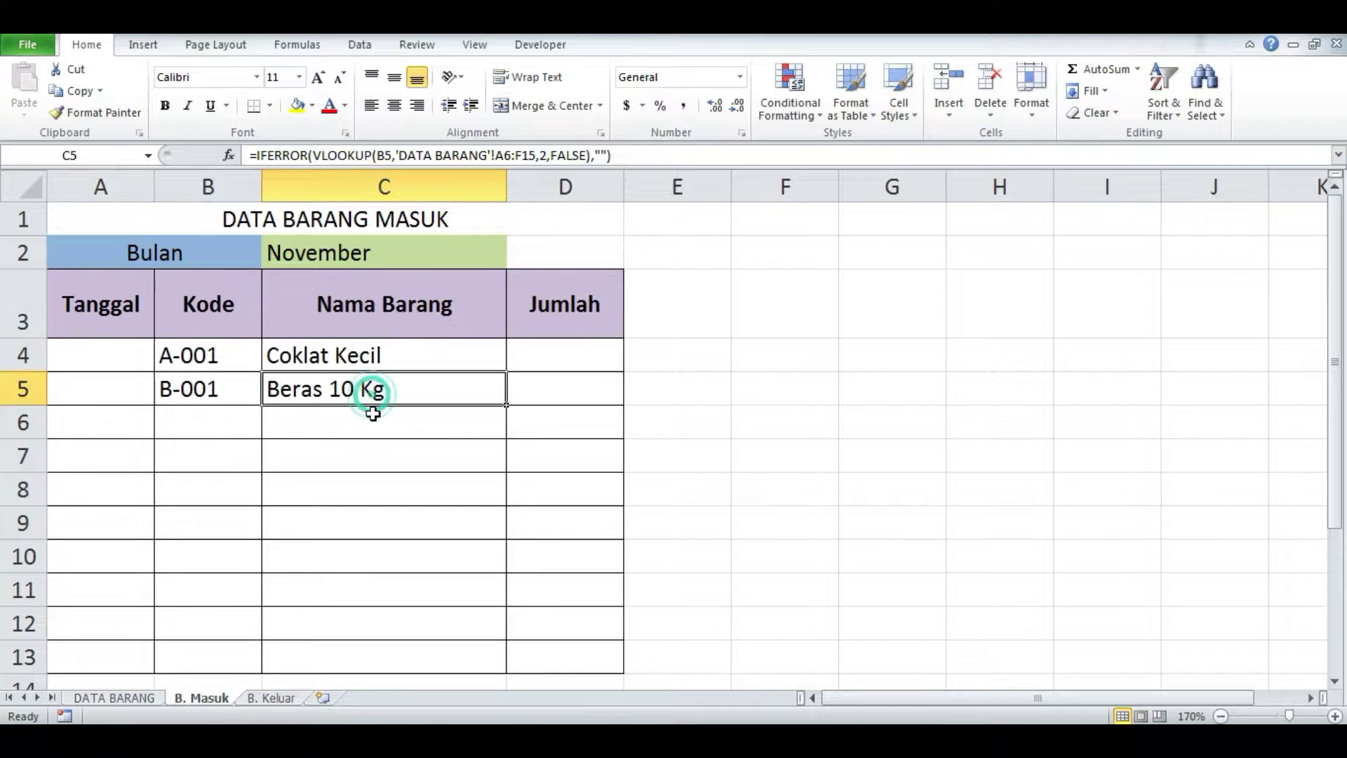
click(372, 420)
click(376, 388)
click(382, 354)
click(379, 391)
click(382, 421)
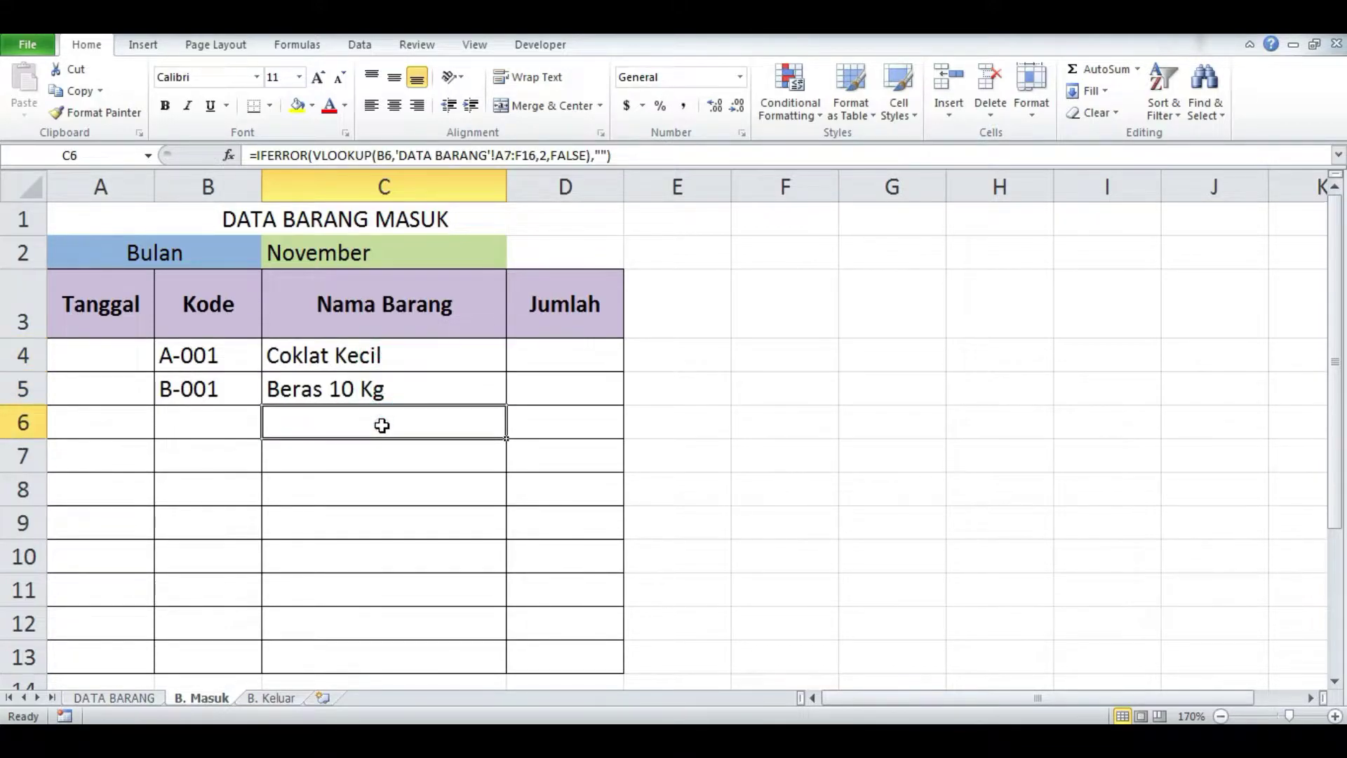
click(381, 390)
click(382, 355)
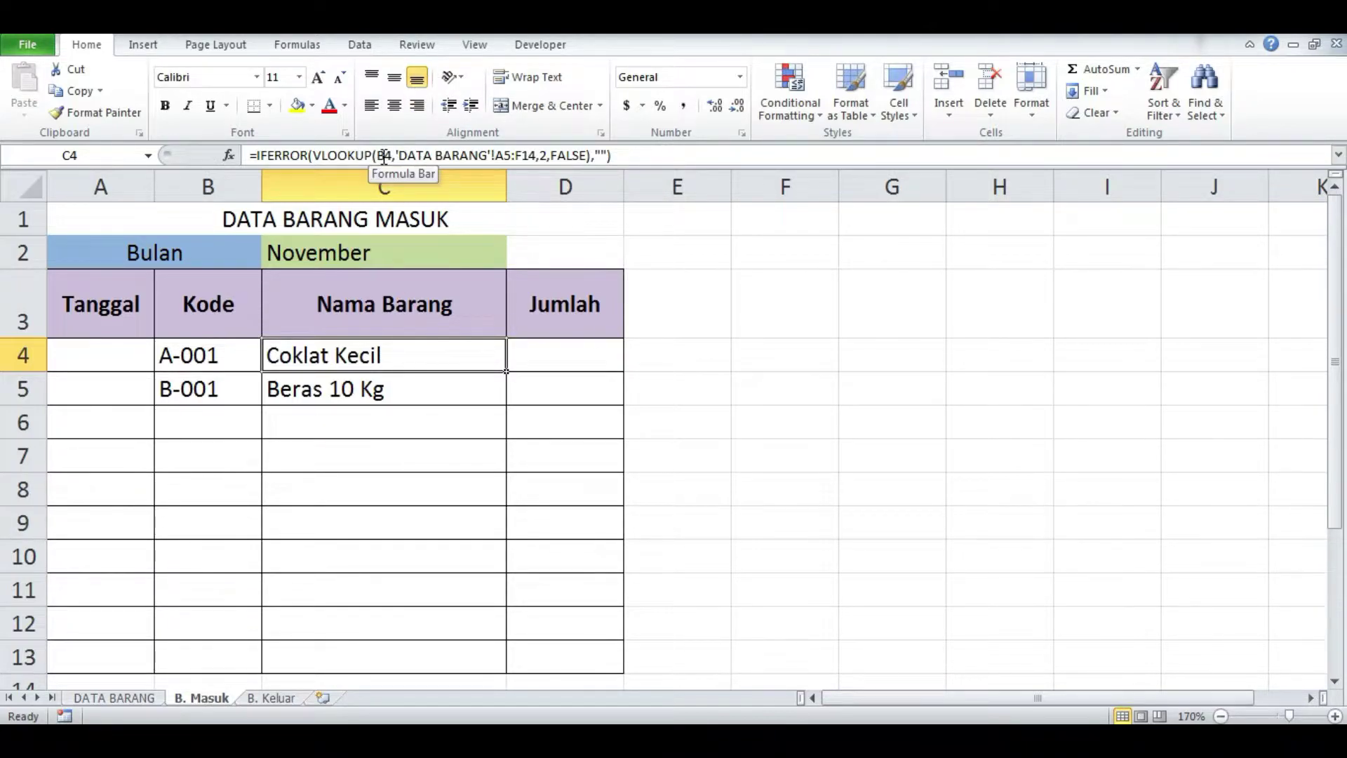
click(215, 356)
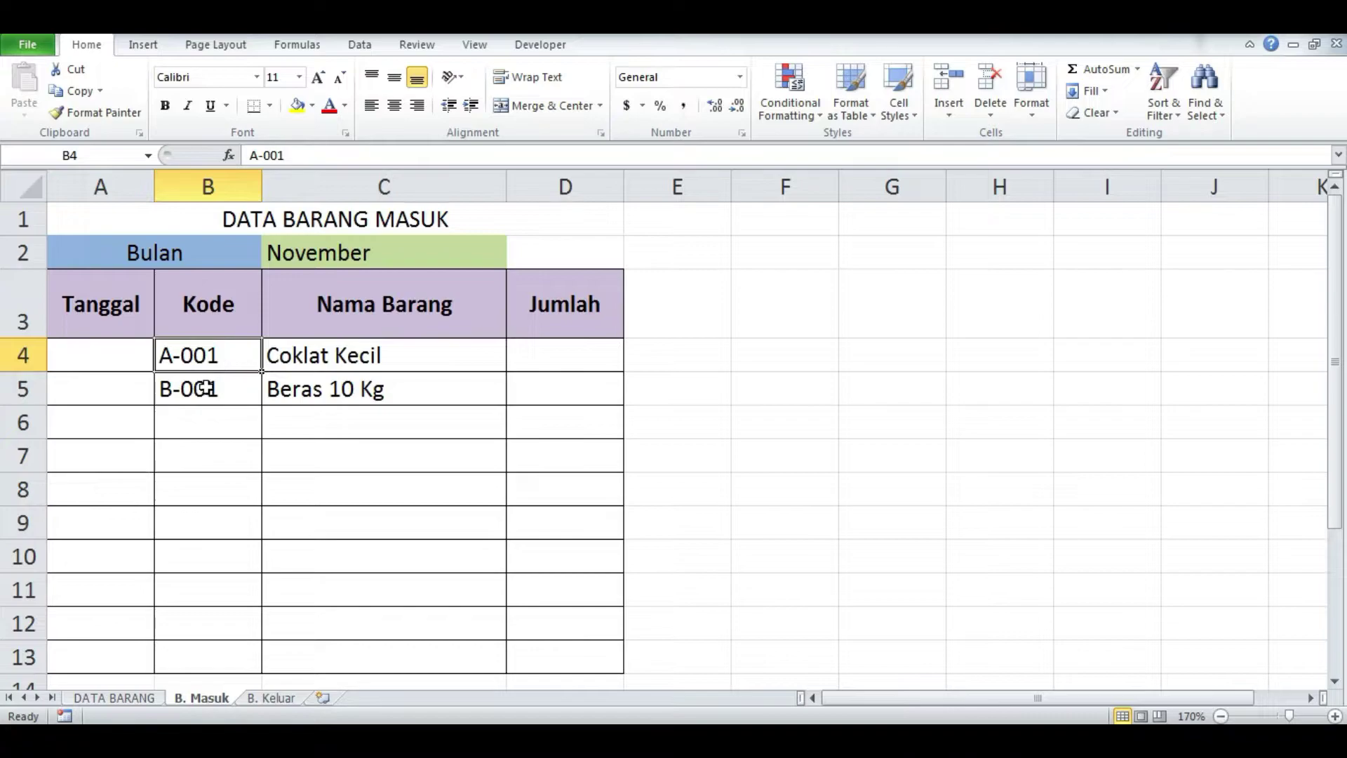
click(205, 388)
click(306, 379)
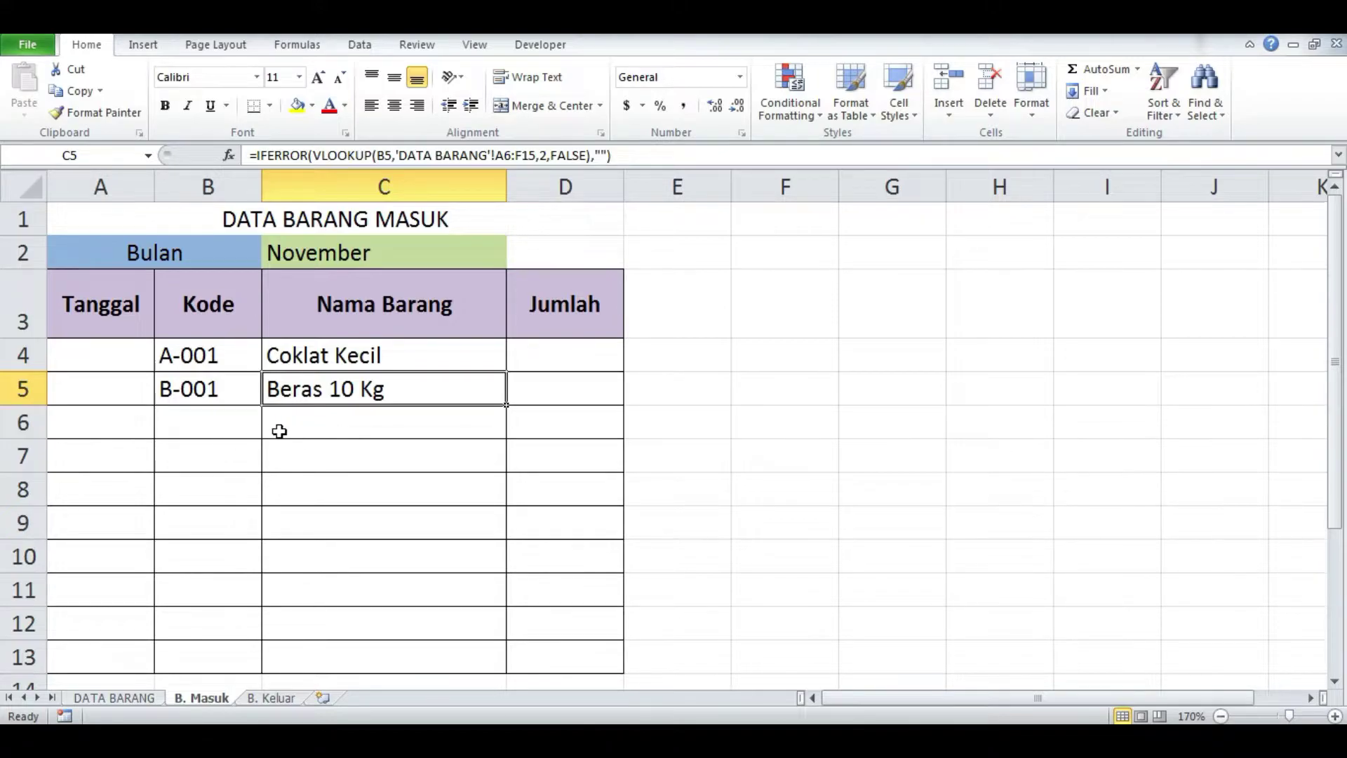
click(324, 355)
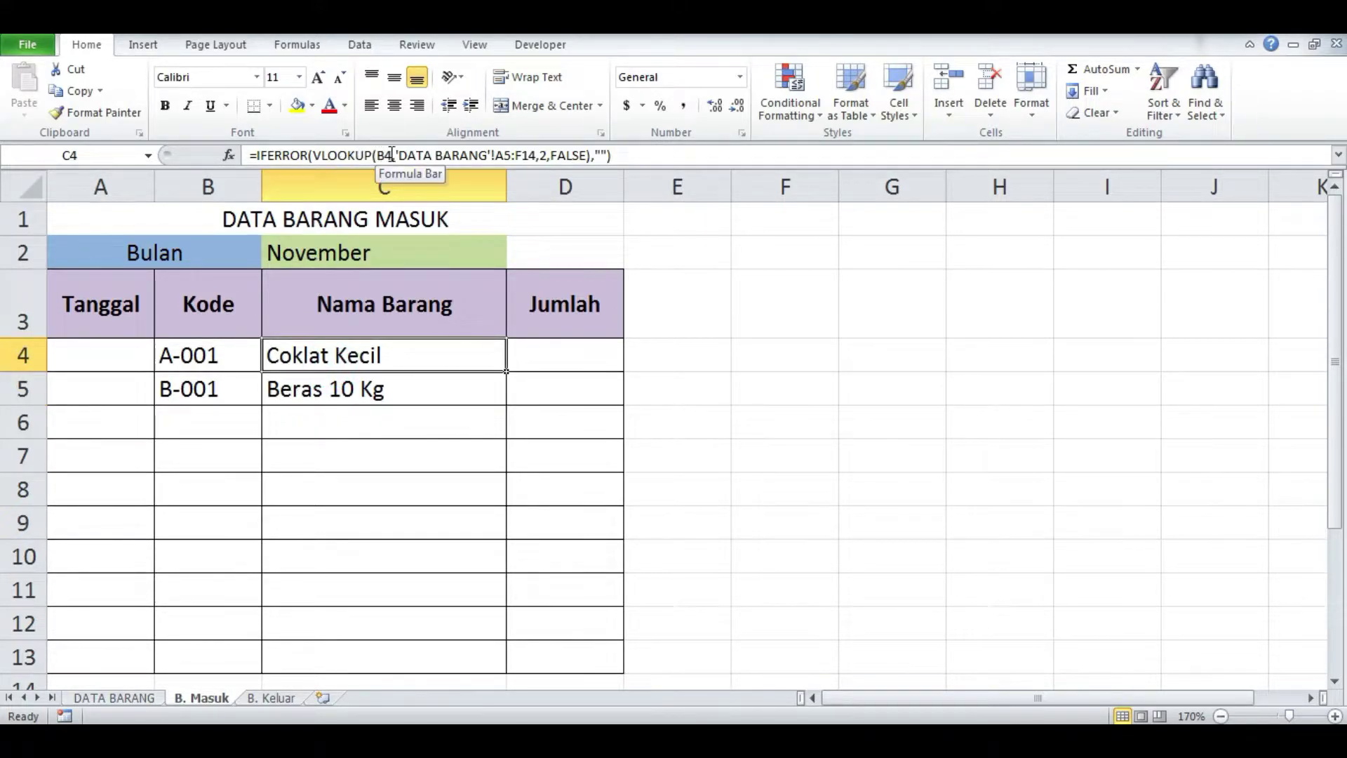
Inspect the 'DATA BARANG'!A5:F14 range in C4's and C5's formulas, then reopen C4's formula.
click(498, 158)
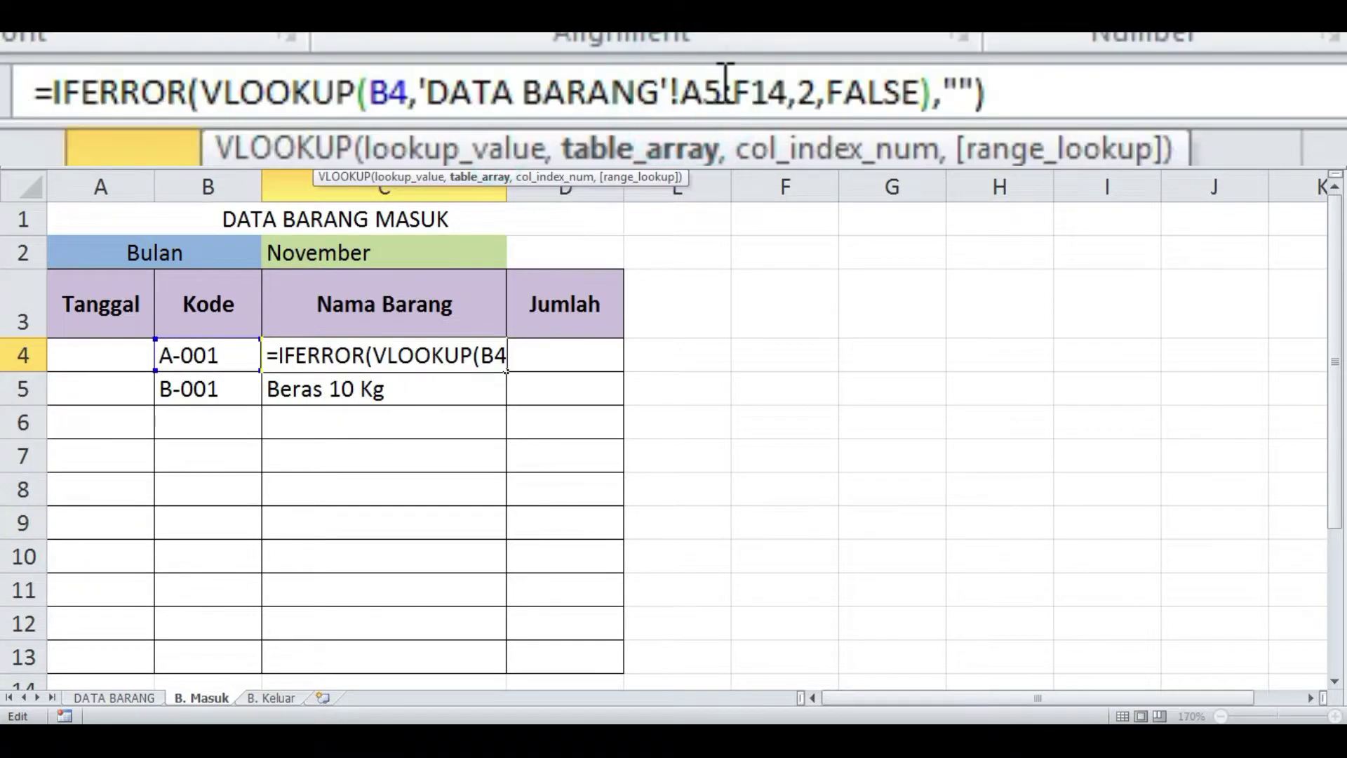
click(785, 92)
click(716, 352)
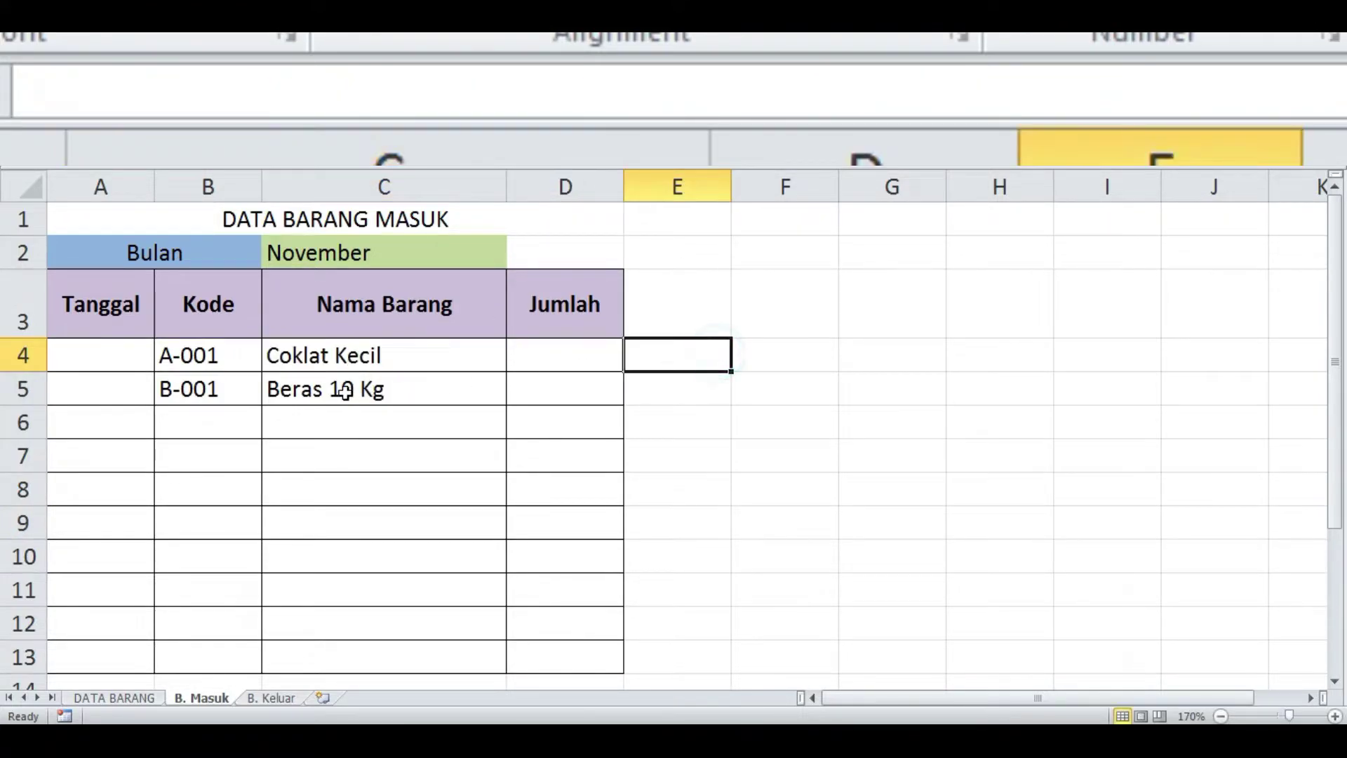
click(341, 388)
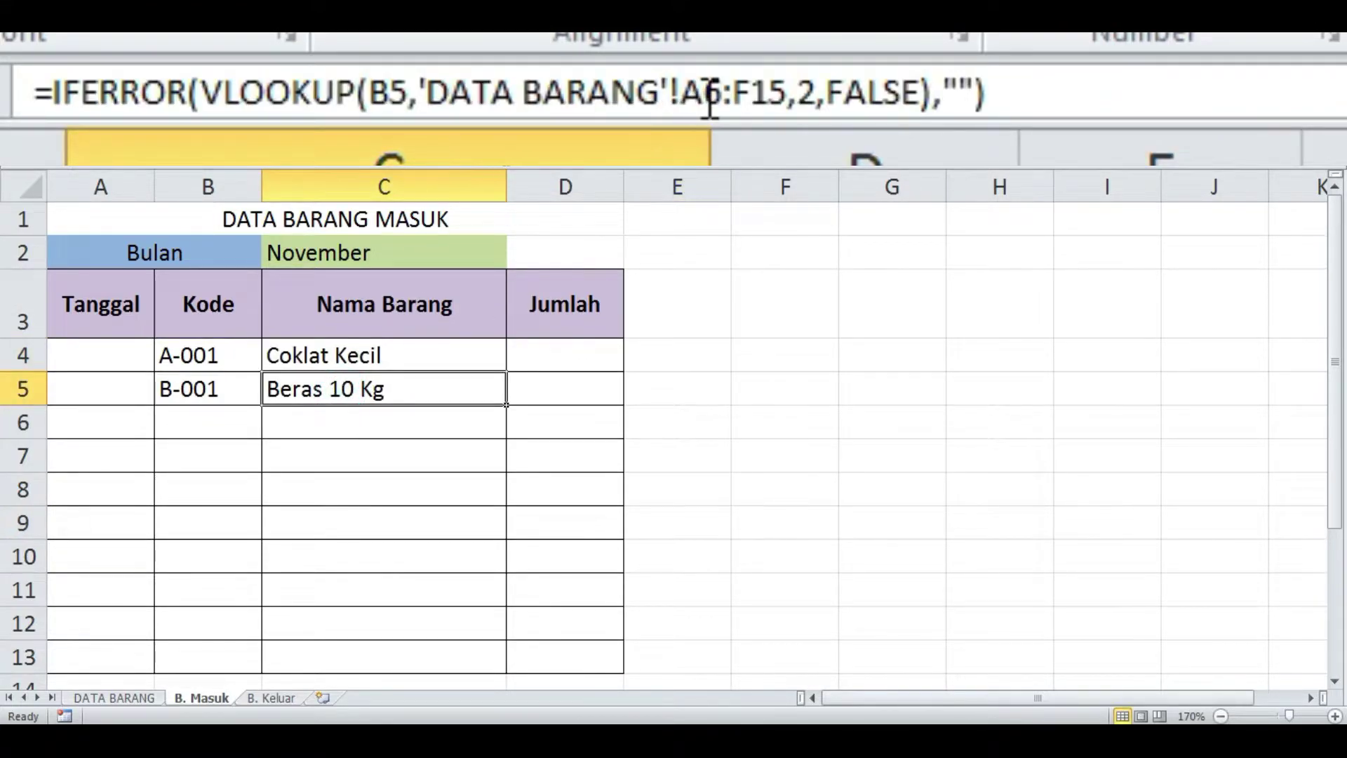
click(774, 75)
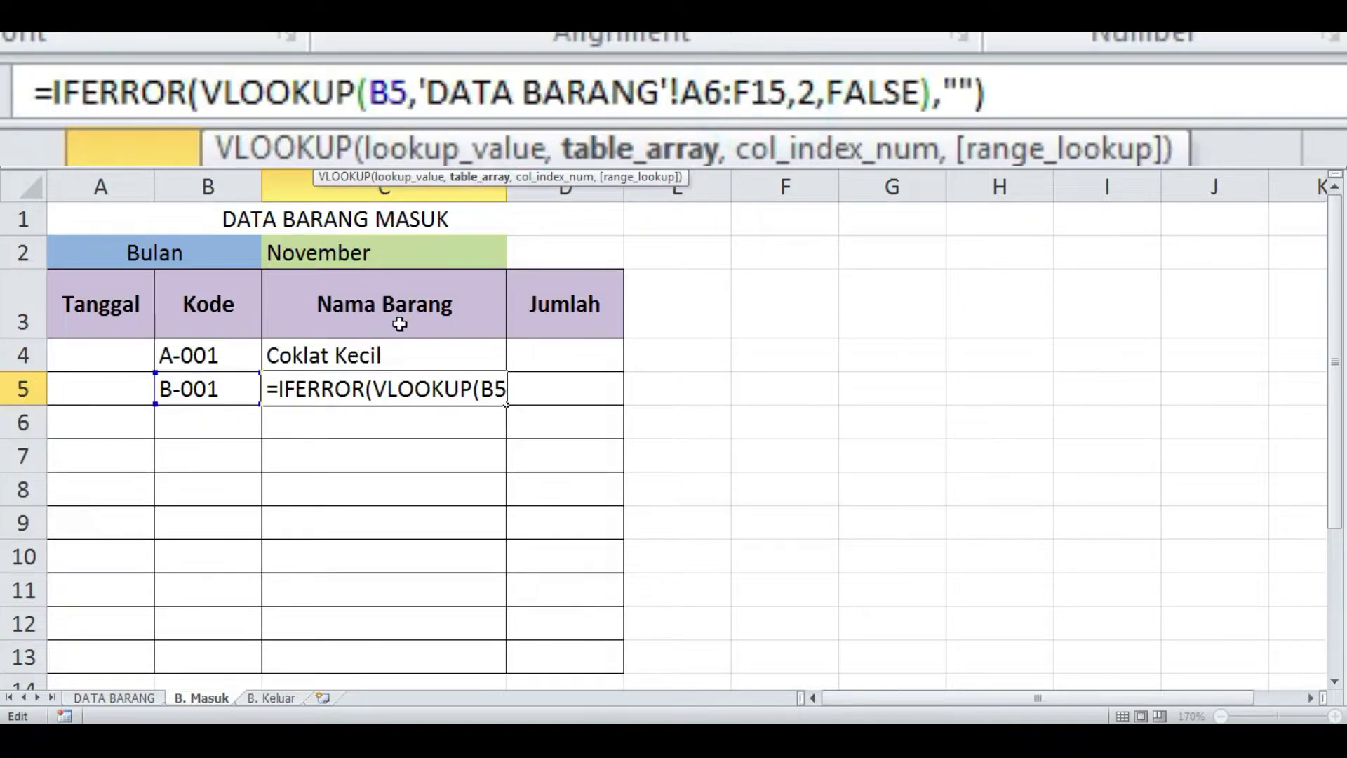
click(989, 87)
click(683, 308)
click(427, 354)
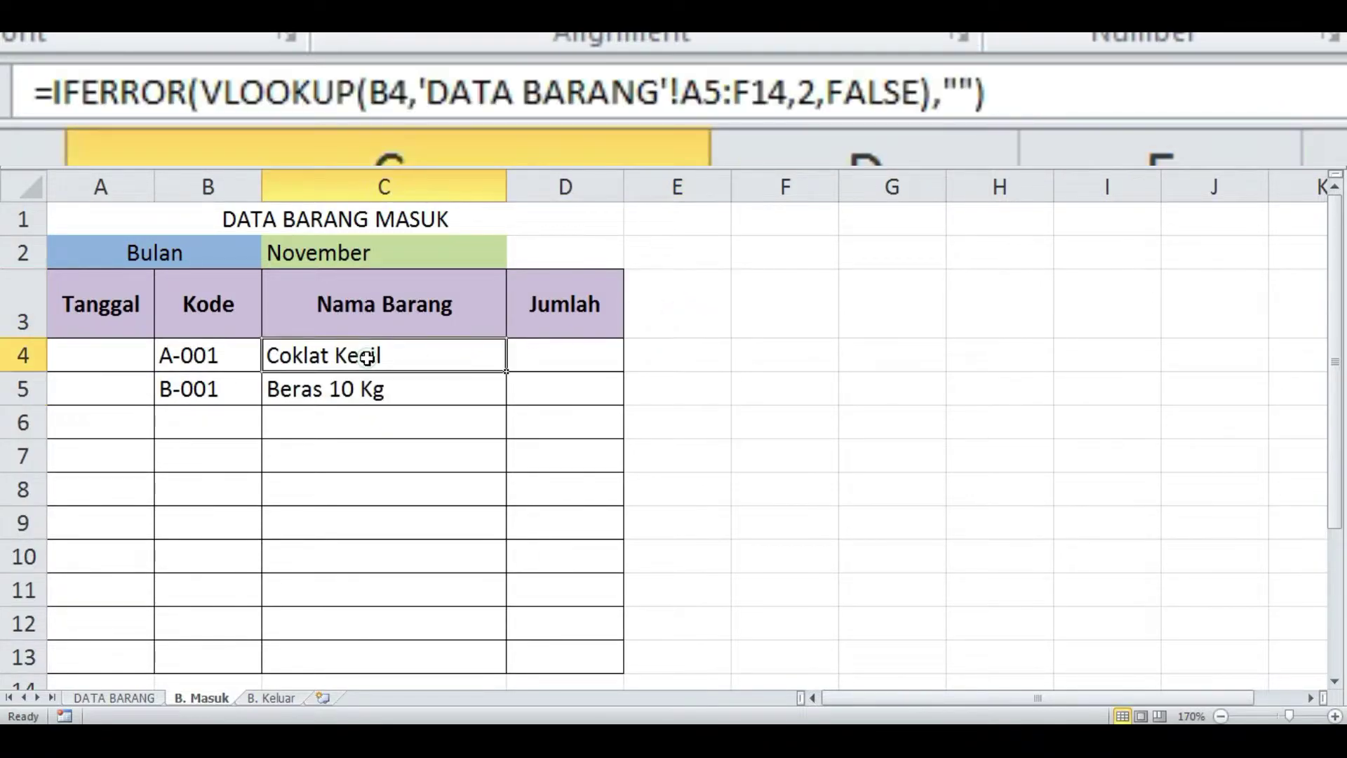
click(714, 102)
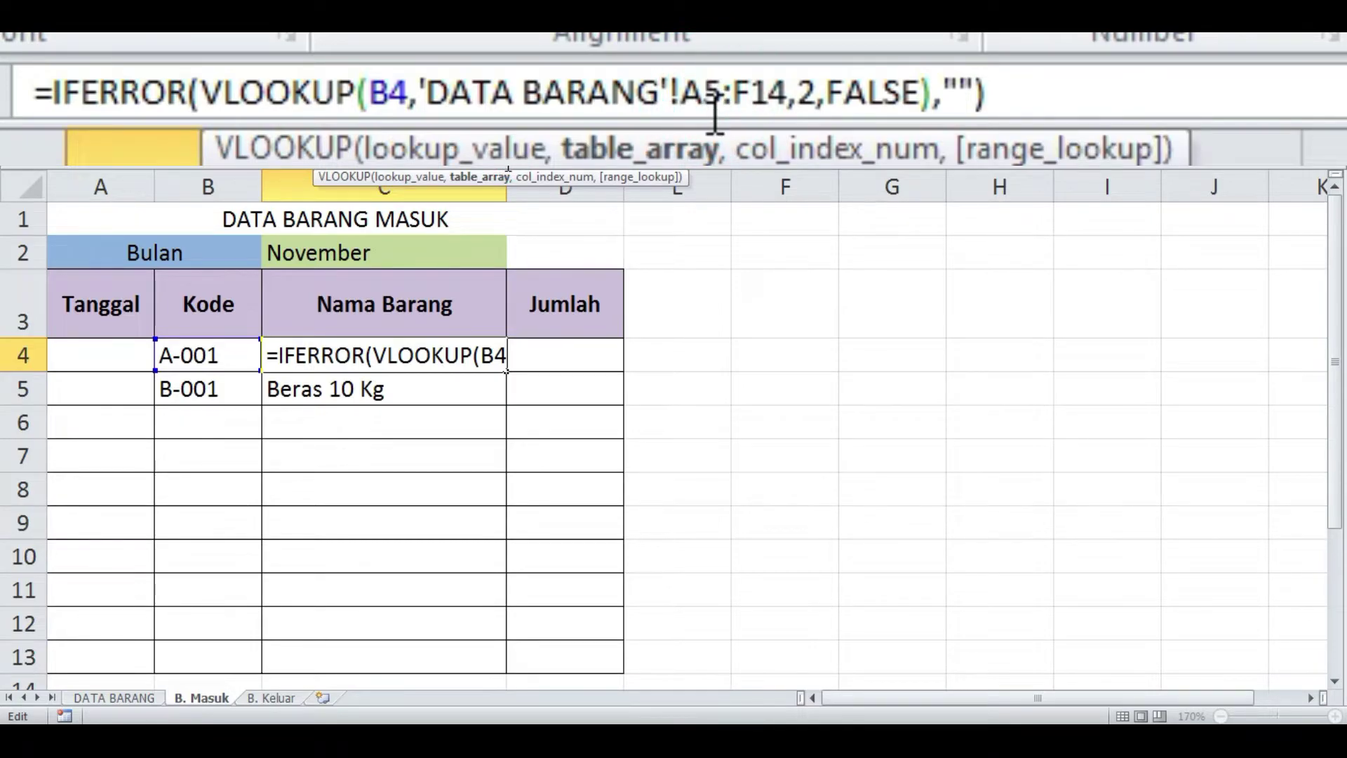
Make C4's lookup range absolute as 'DATA BARANG'!$A$5:$F$14.
key(F4)
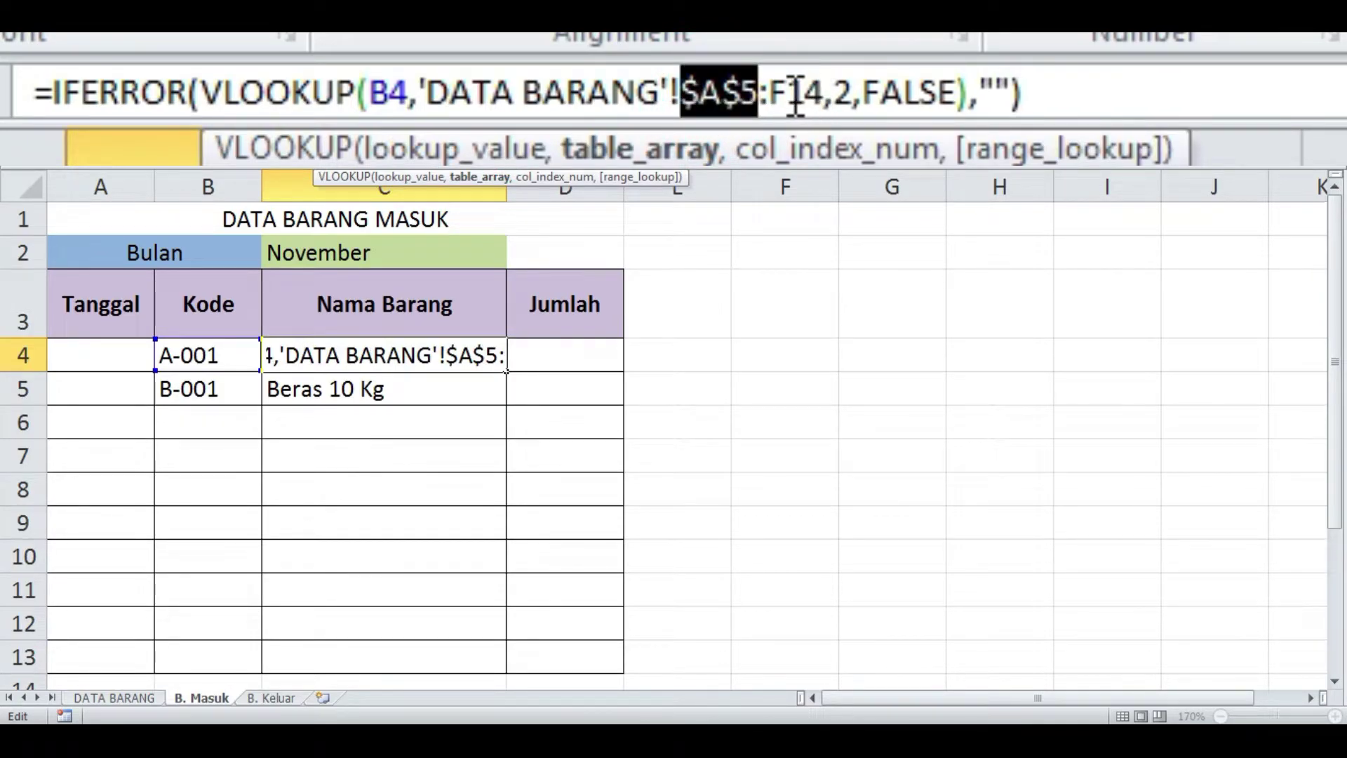
click(793, 92)
key(F4)
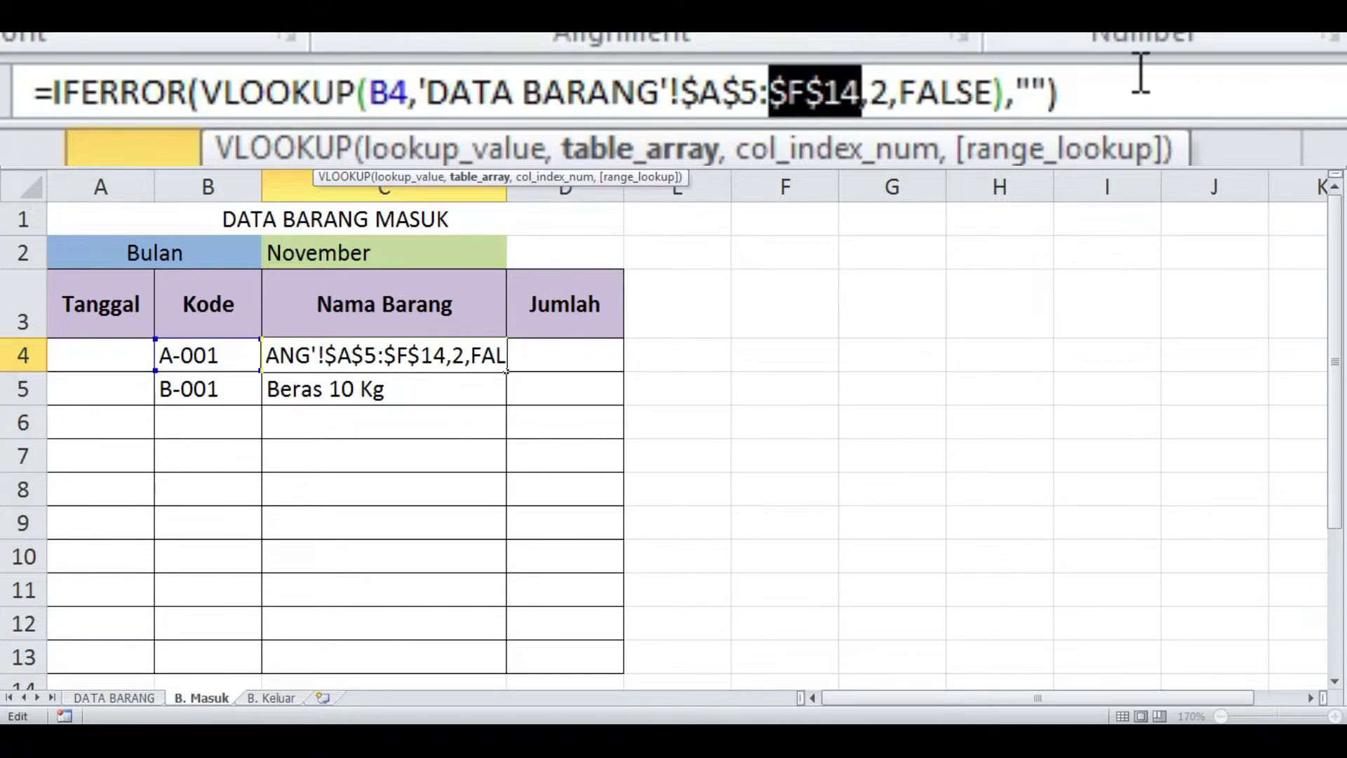
click(1128, 91)
key(Return)
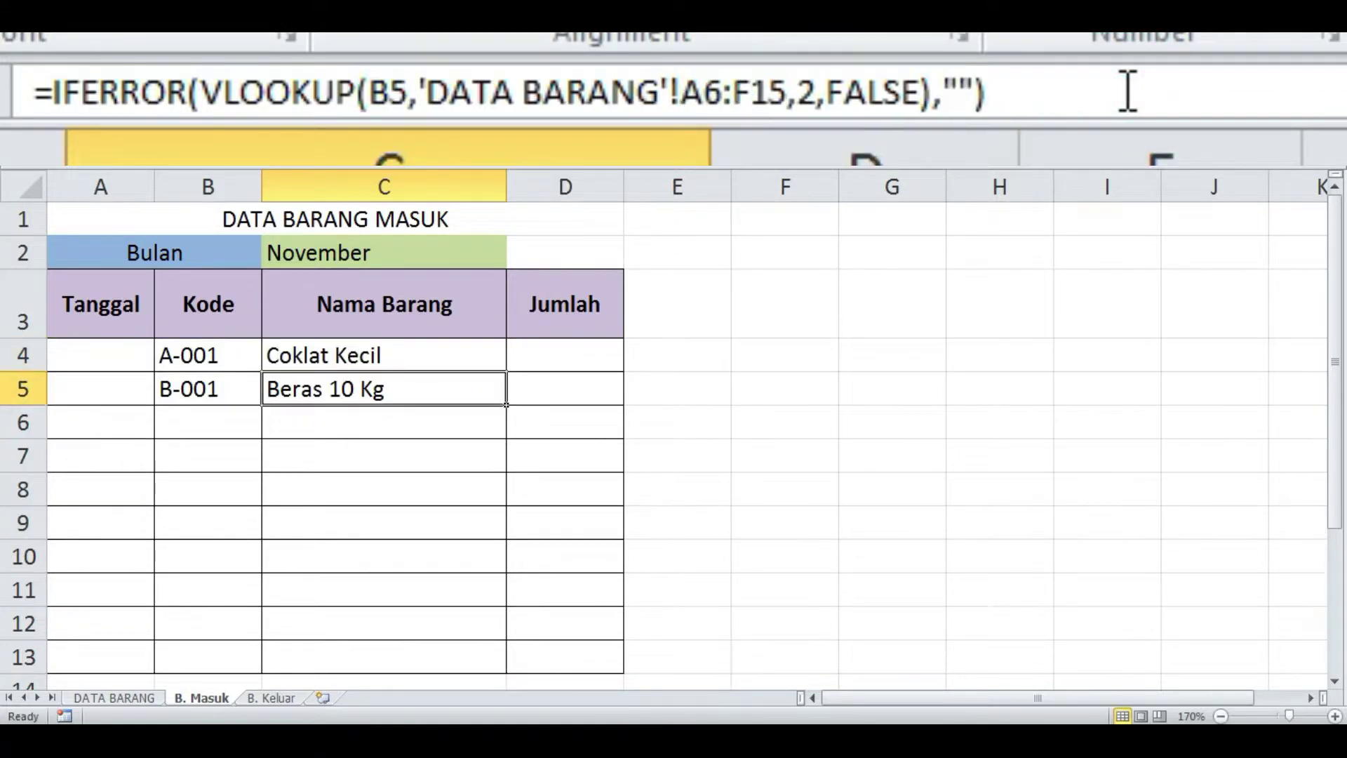
Fill C4's lookup formula down to C13 and check the copies in C5 and C13.
click(379, 353)
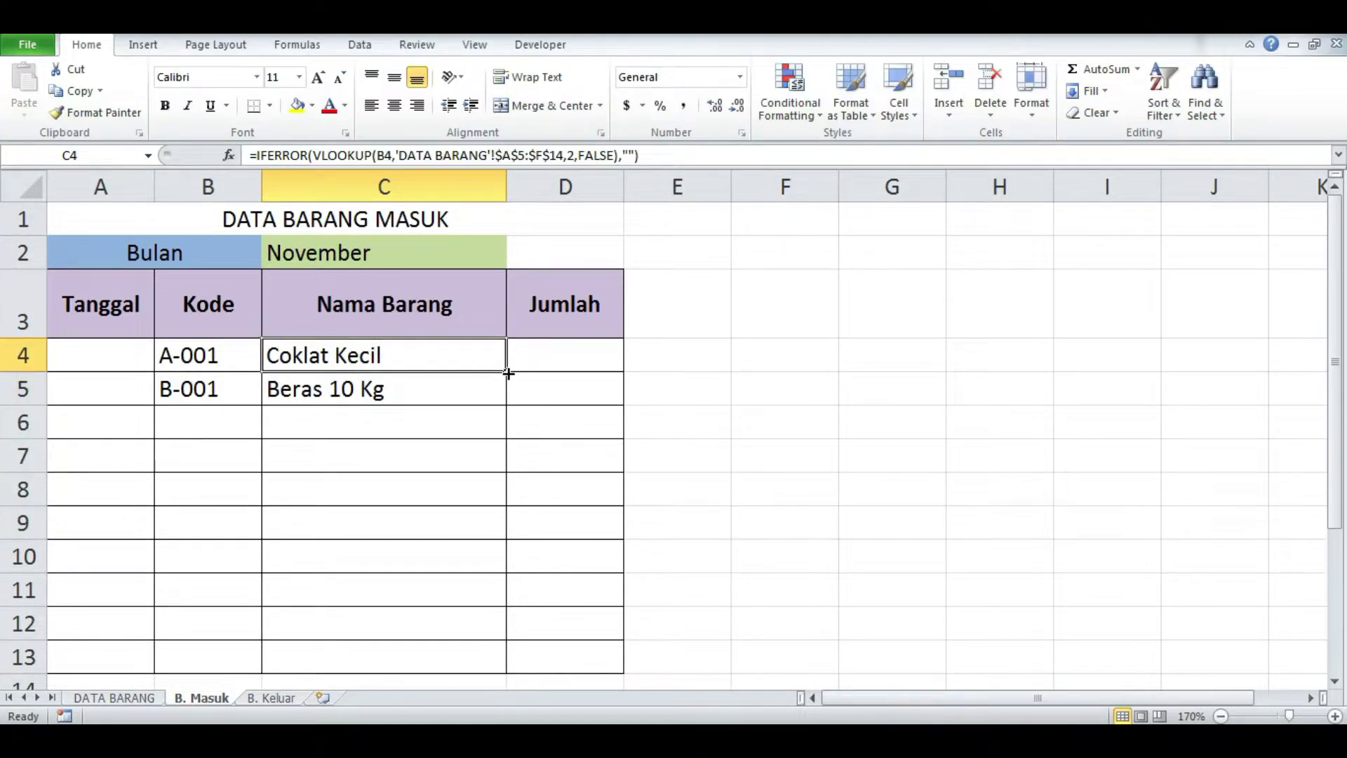
drag(508, 373, 499, 649)
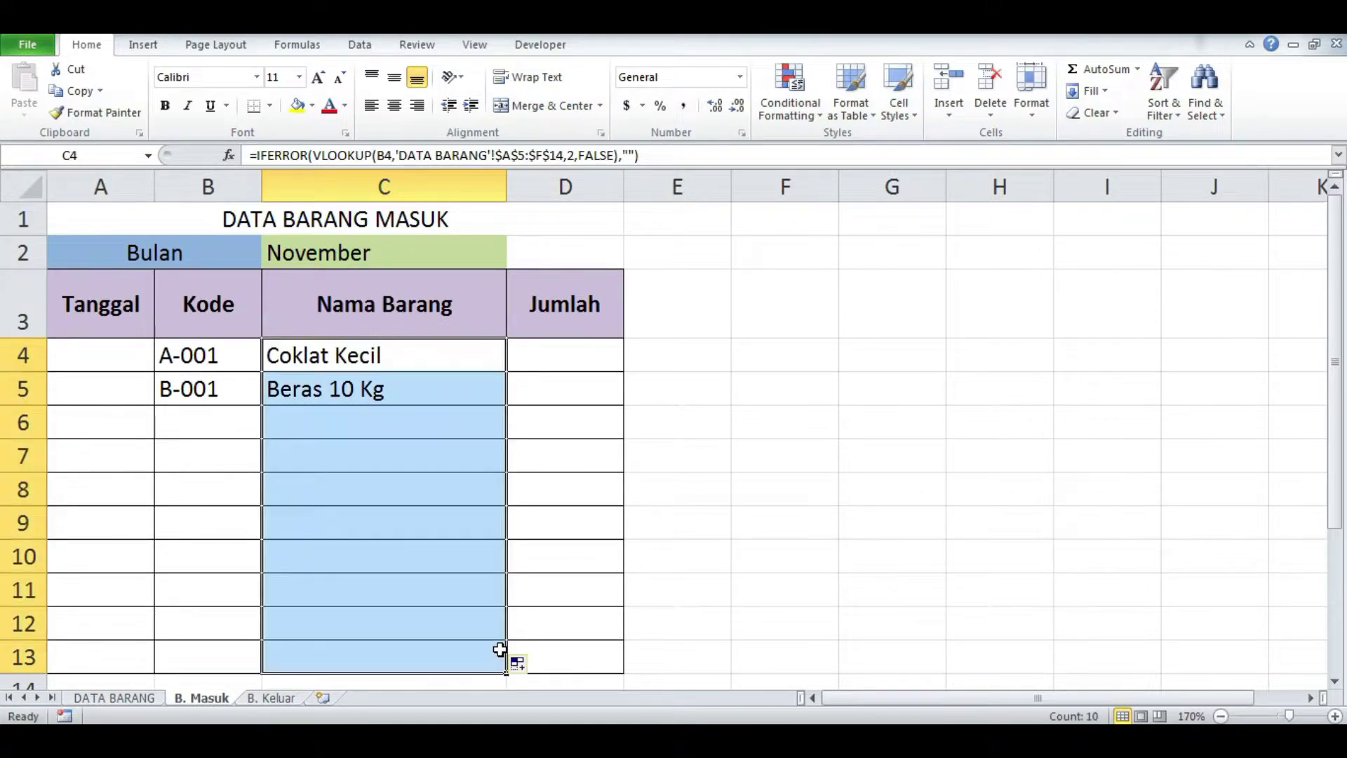
click(361, 396)
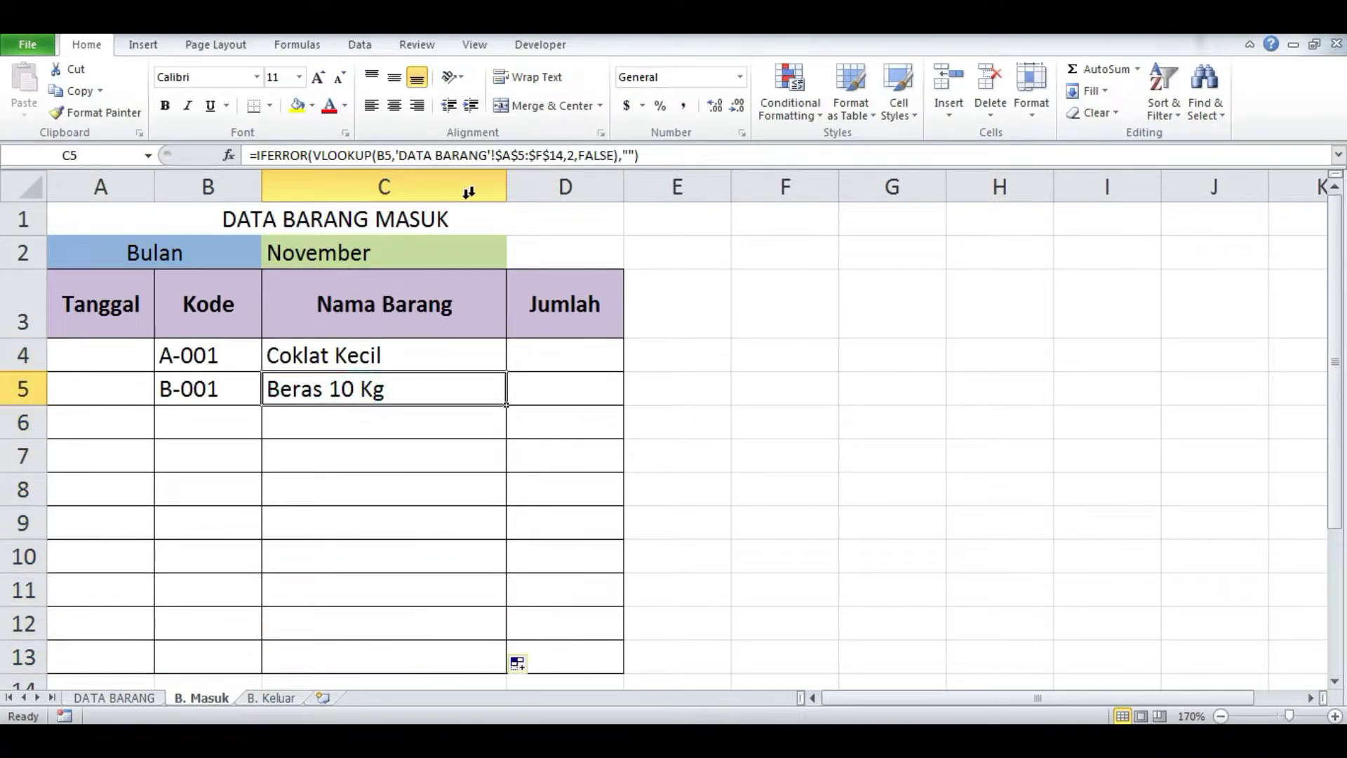
click(345, 646)
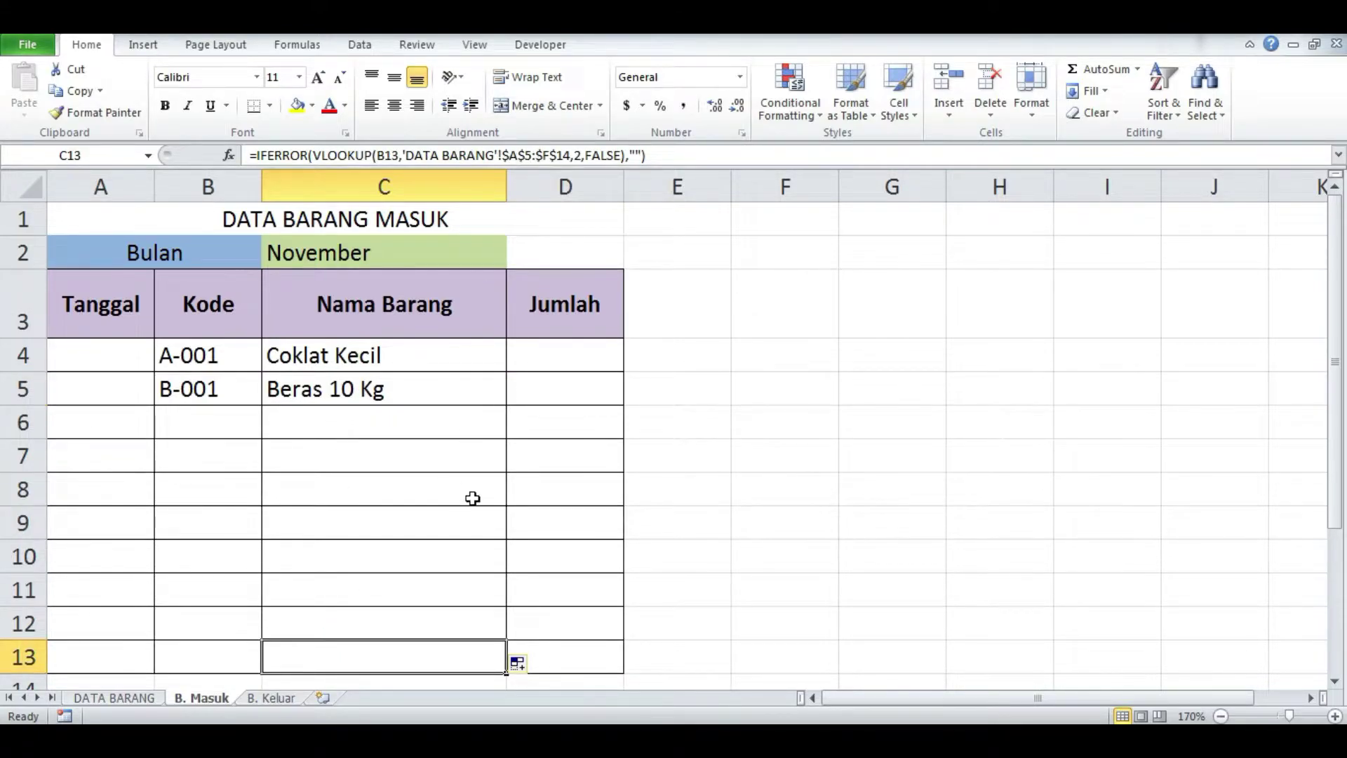
click(324, 360)
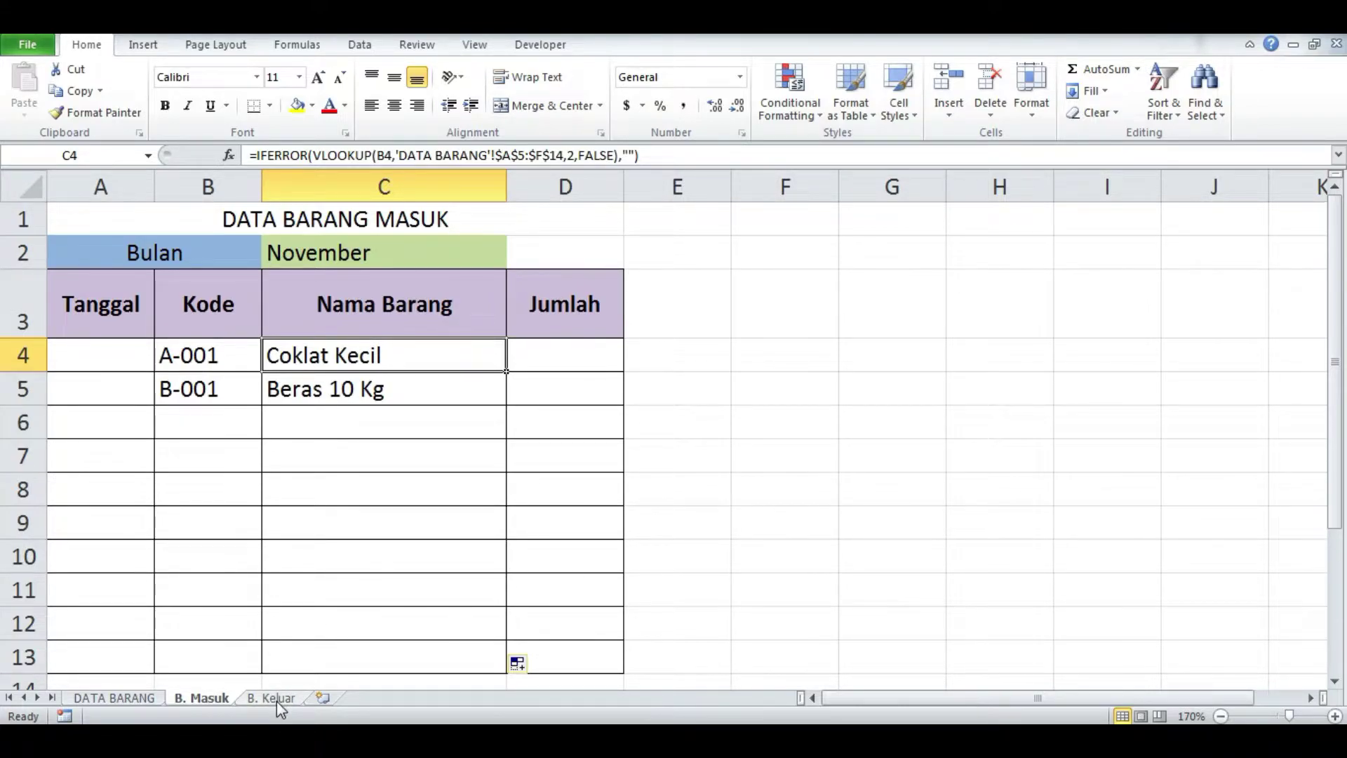
Copy C4's lookup formula text and paste it into C4 on the B. Keluar sheet.
drag(644, 155, 151, 157)
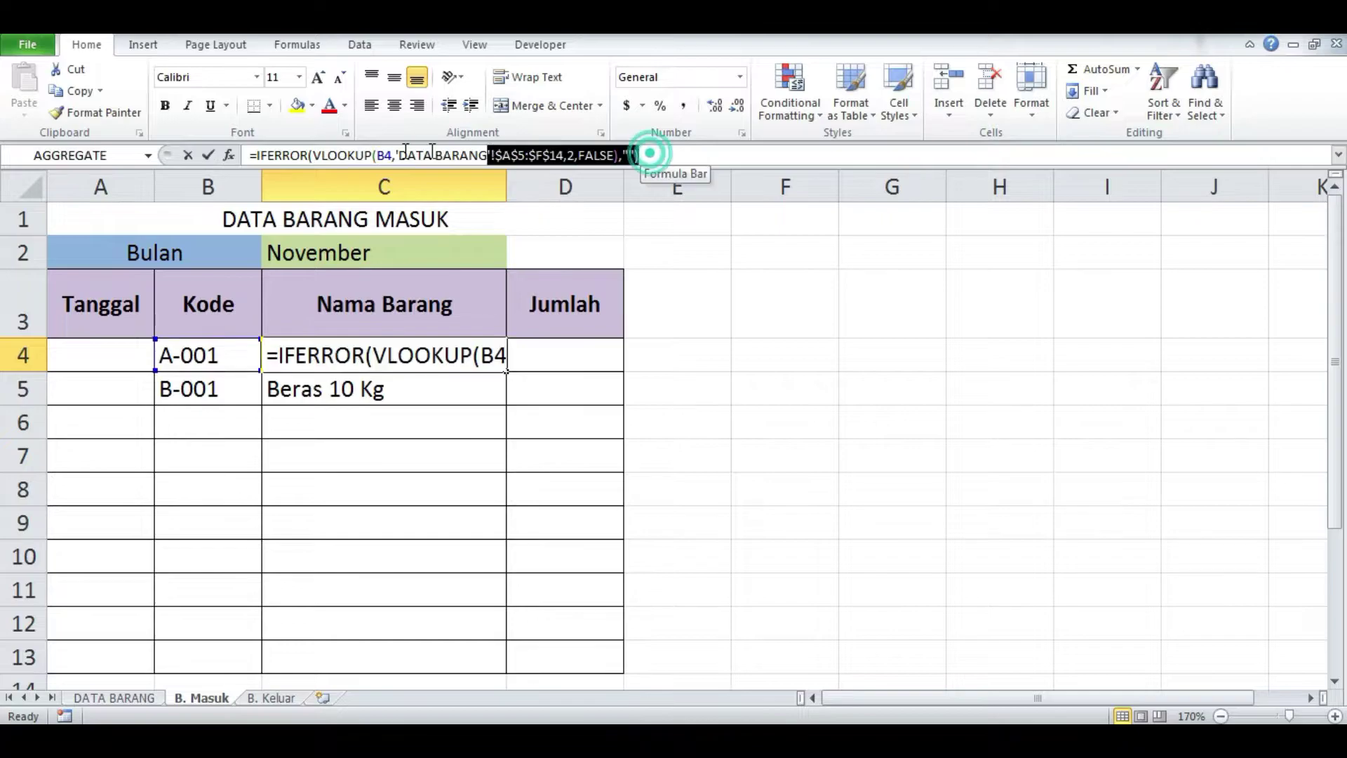
key(ctrl+c)
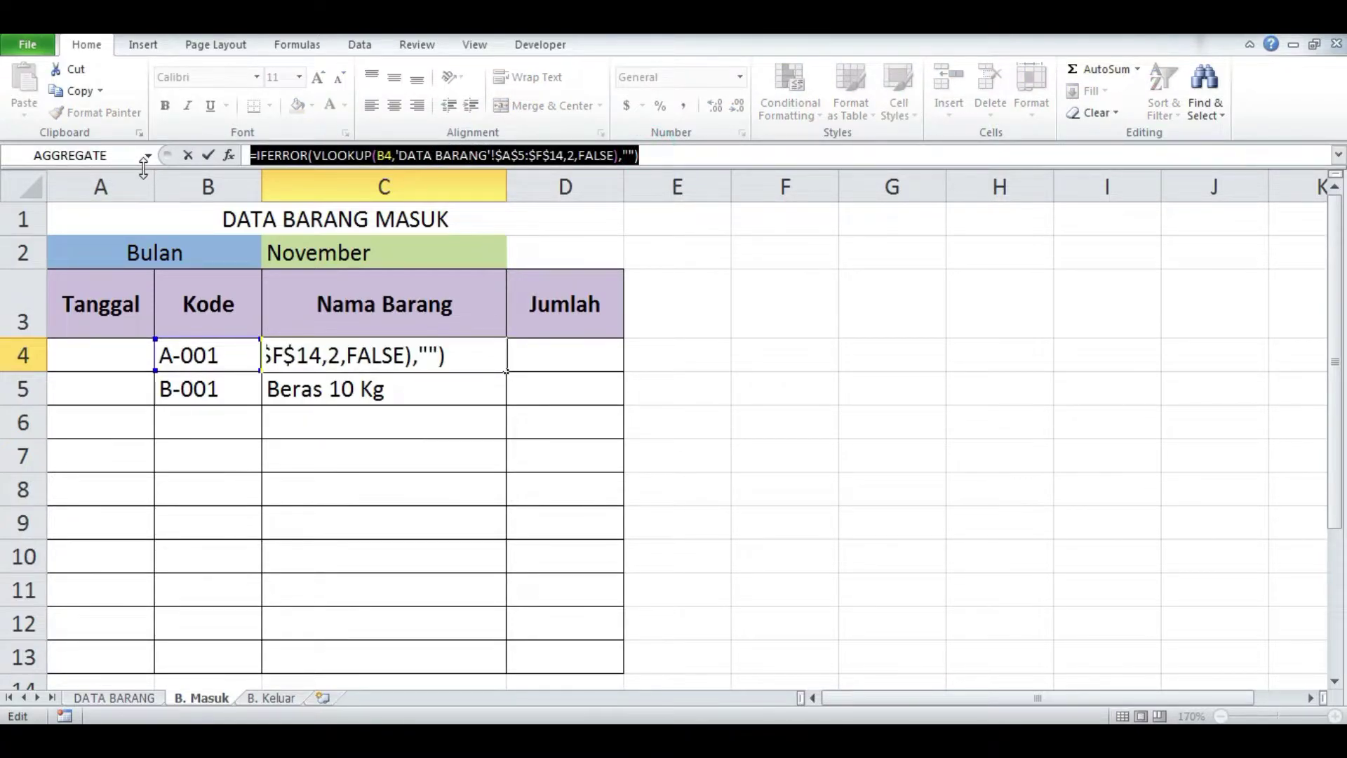
right_click(604, 155)
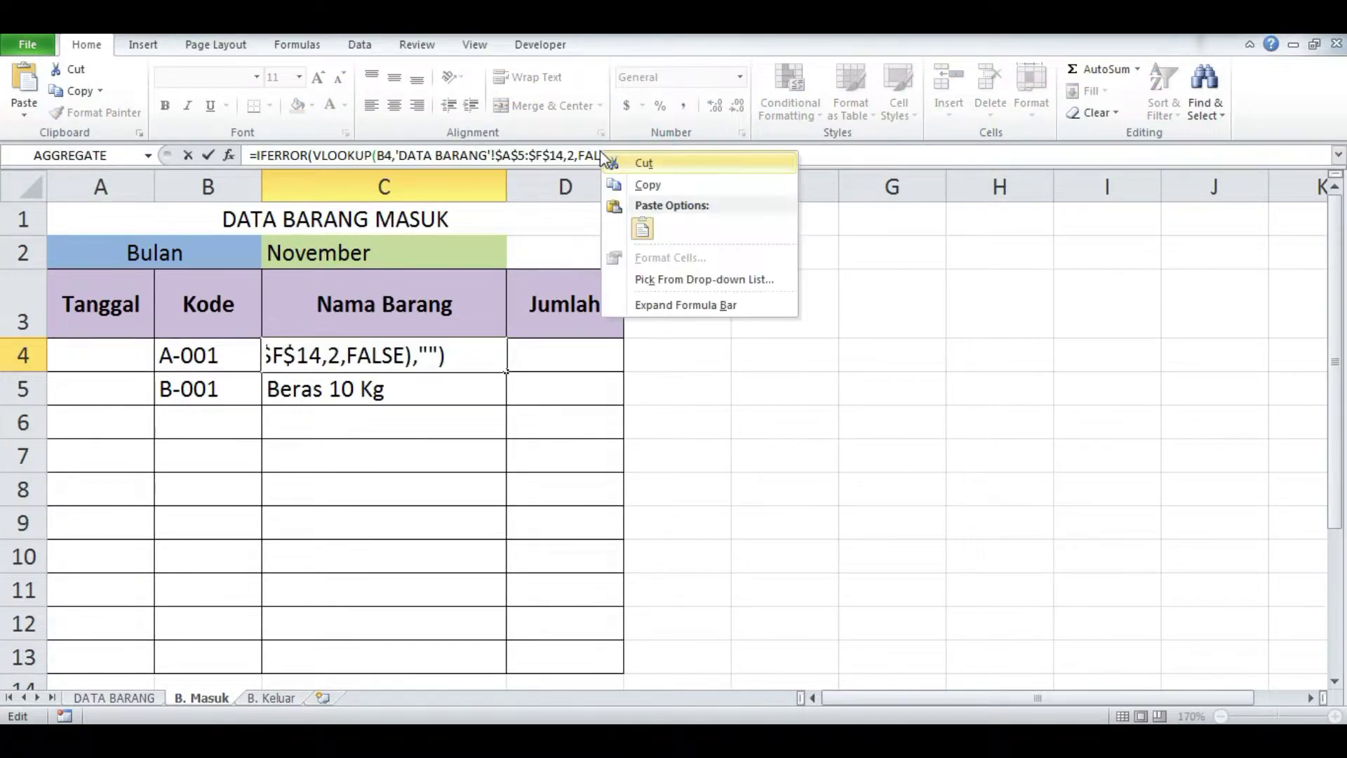
click(639, 185)
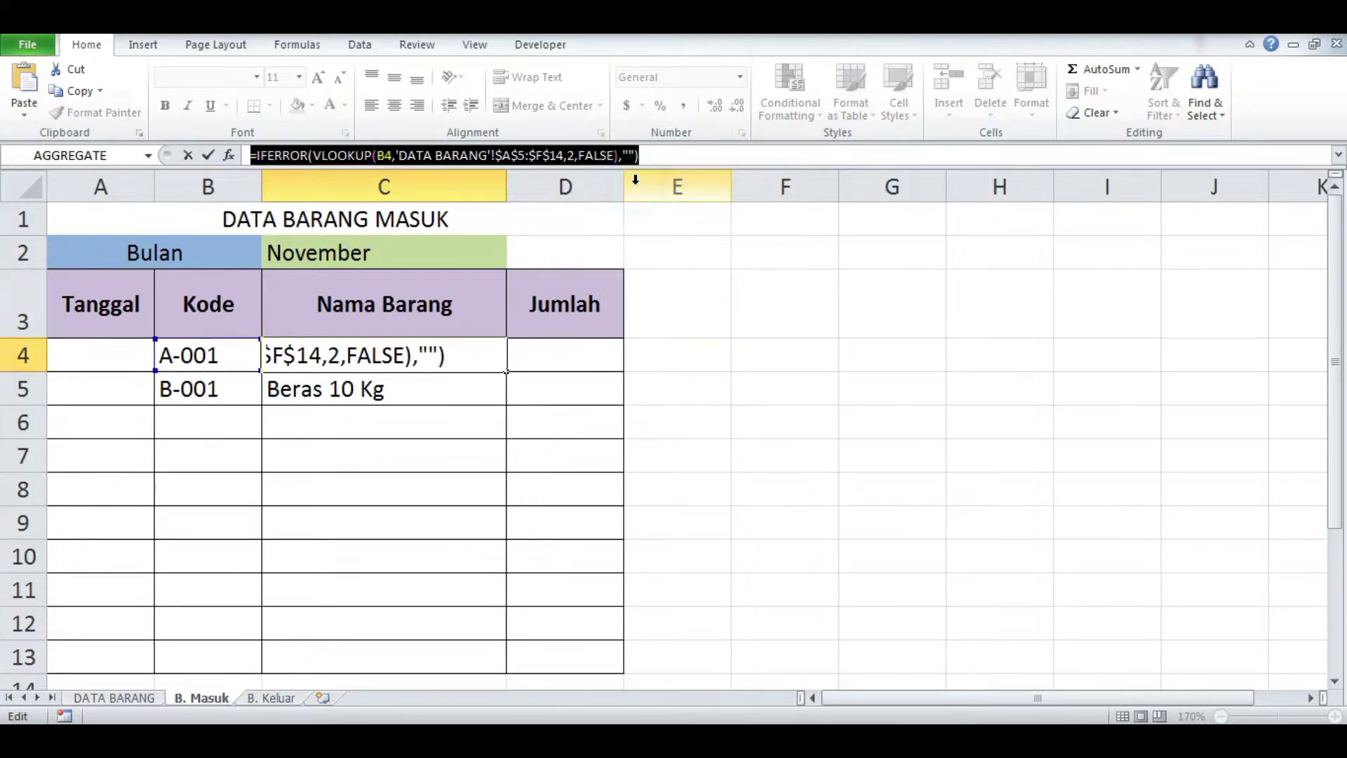
click(688, 282)
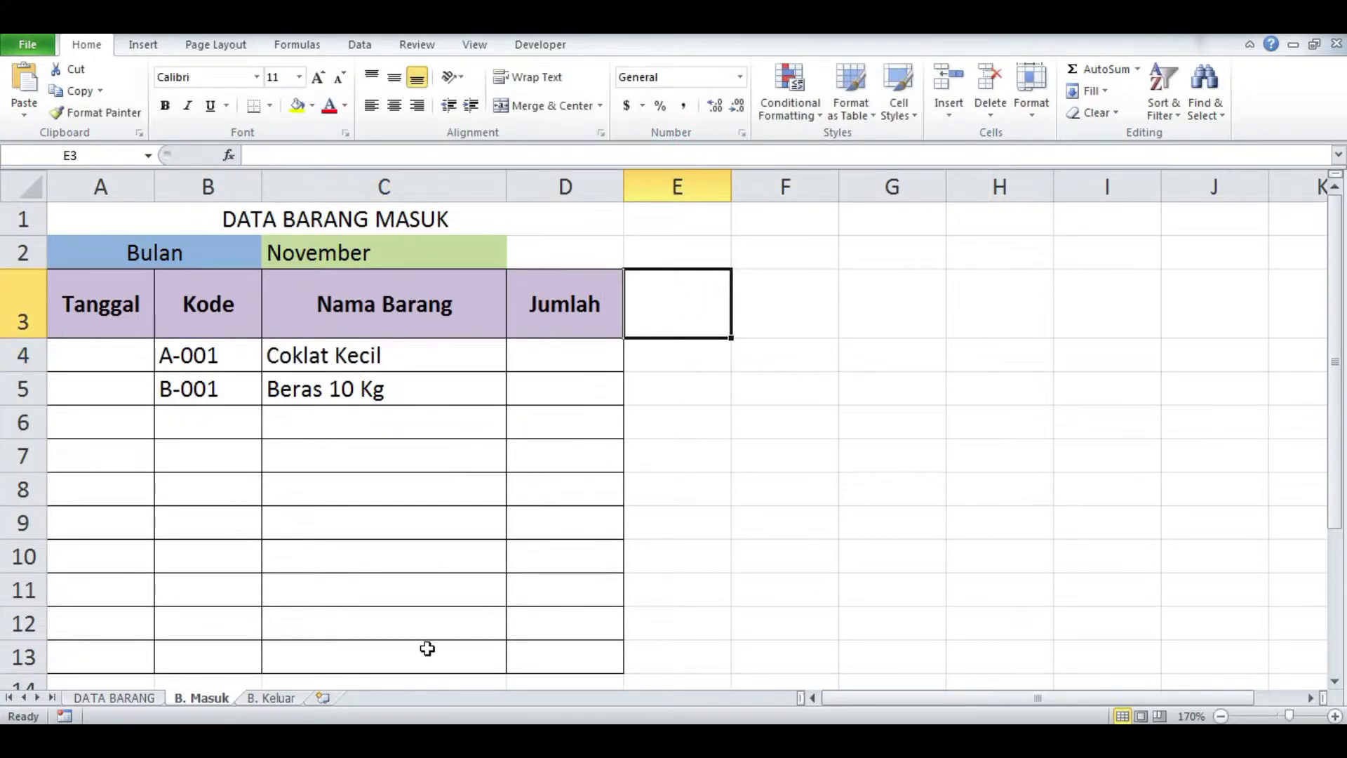
click(273, 699)
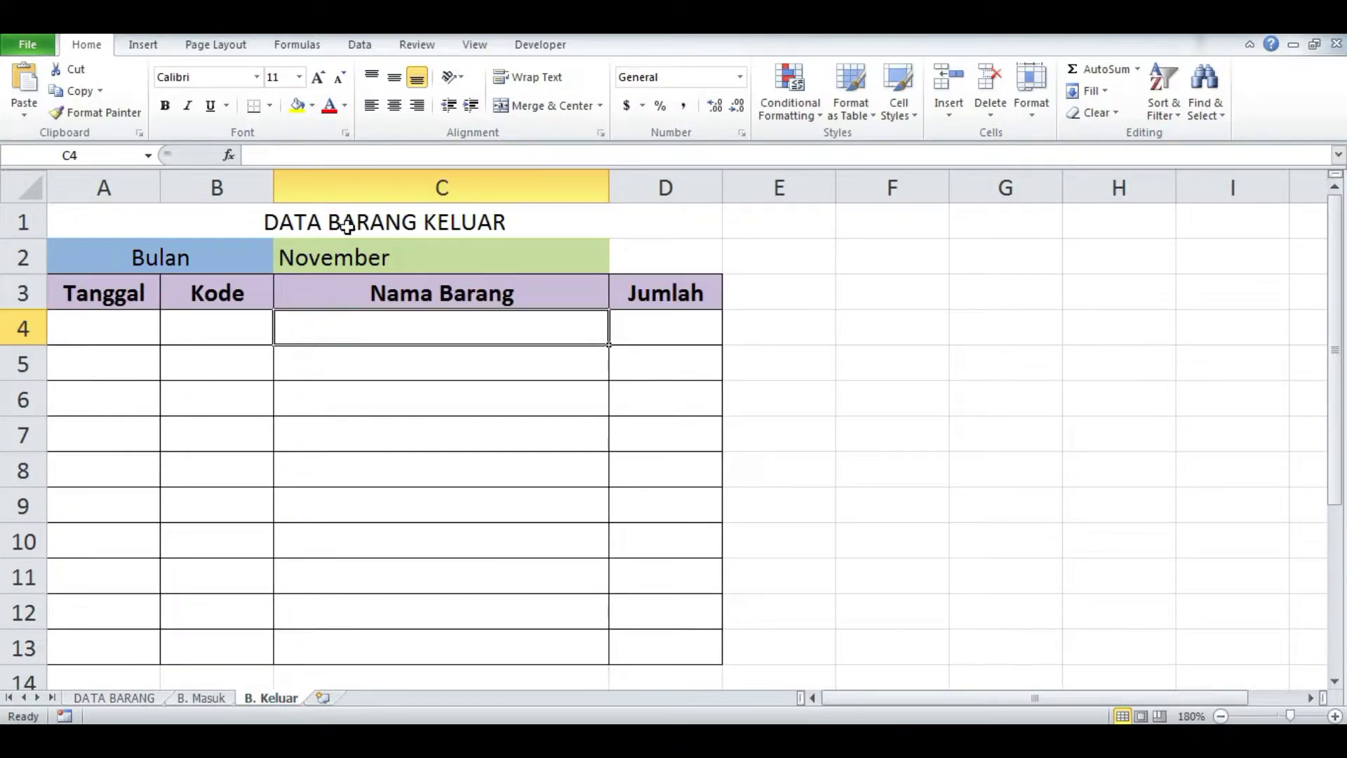
click(304, 154)
right_click(304, 154)
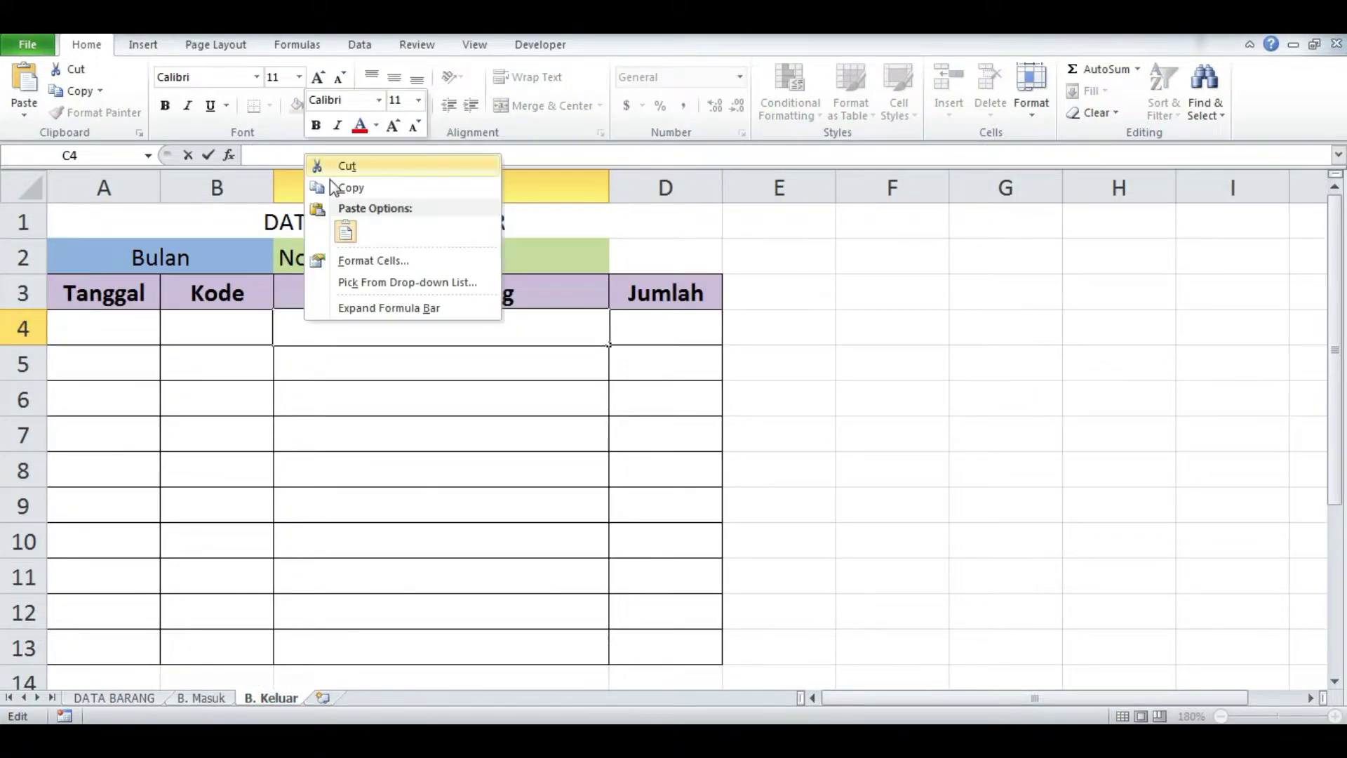
click(343, 242)
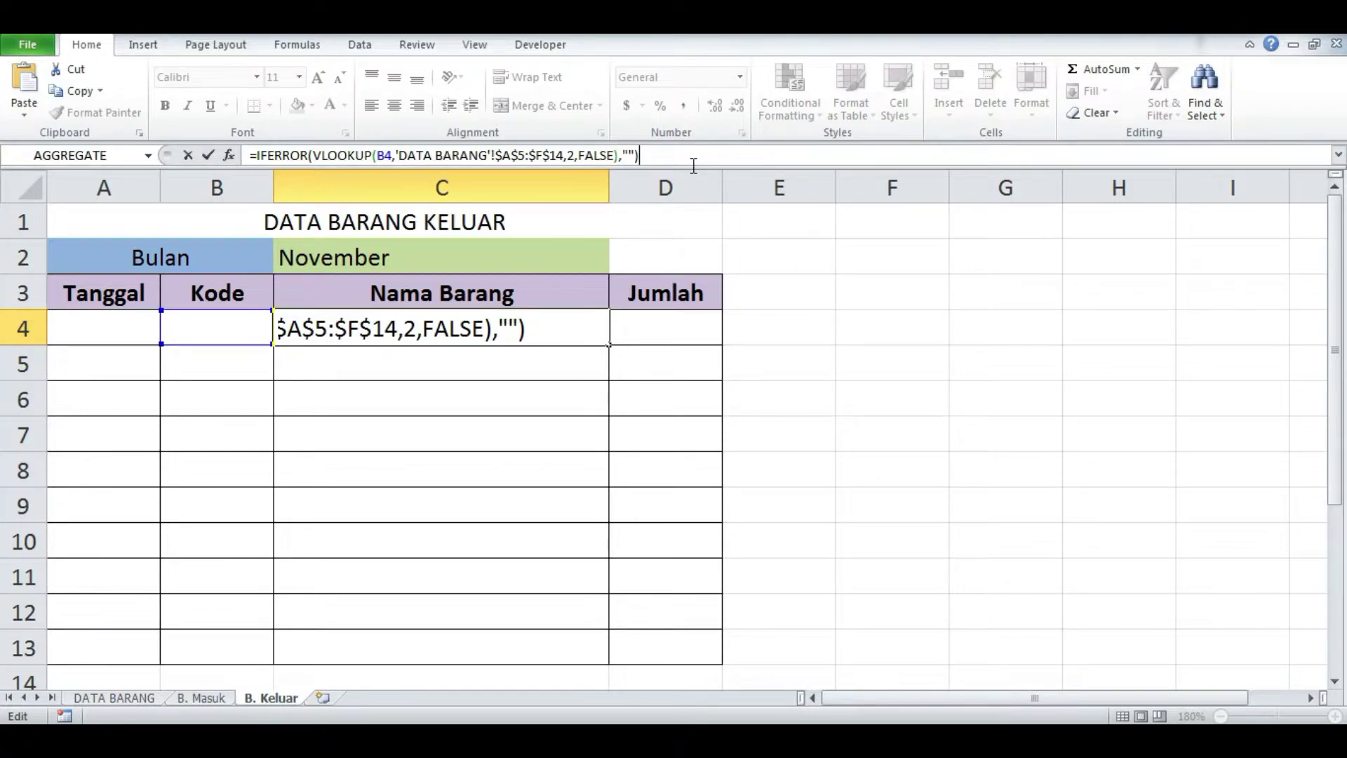
key(Return)
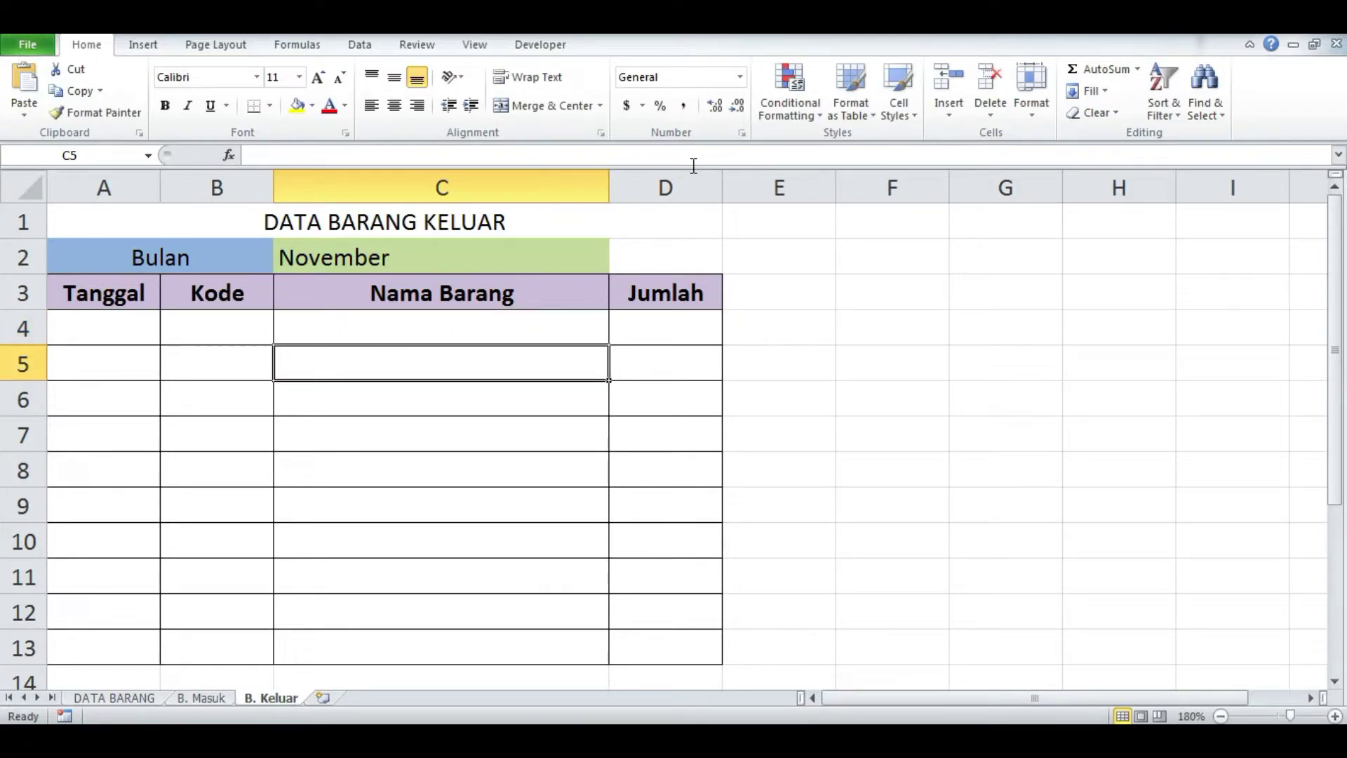
Enter test code C-002 in B4 so C4 returns Minyak Rambut.
click(235, 320)
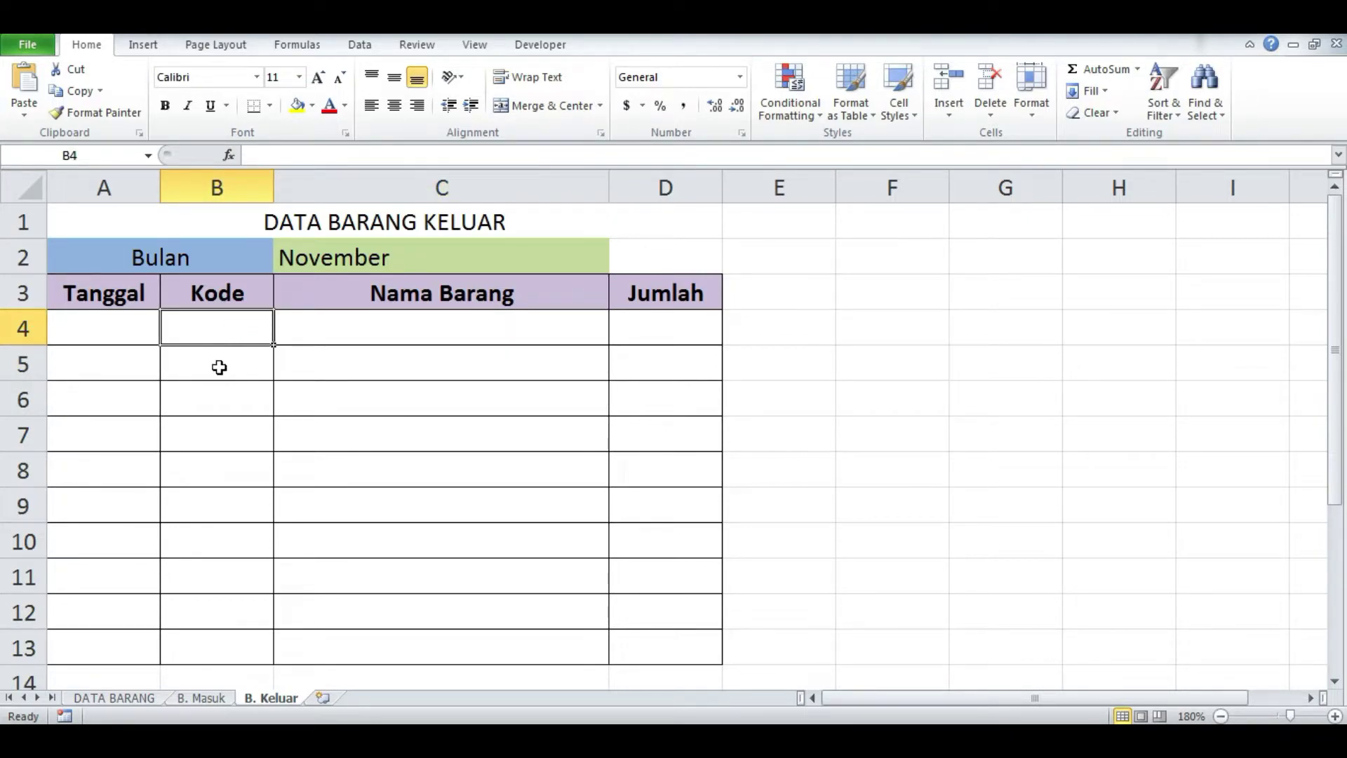
text(C-)
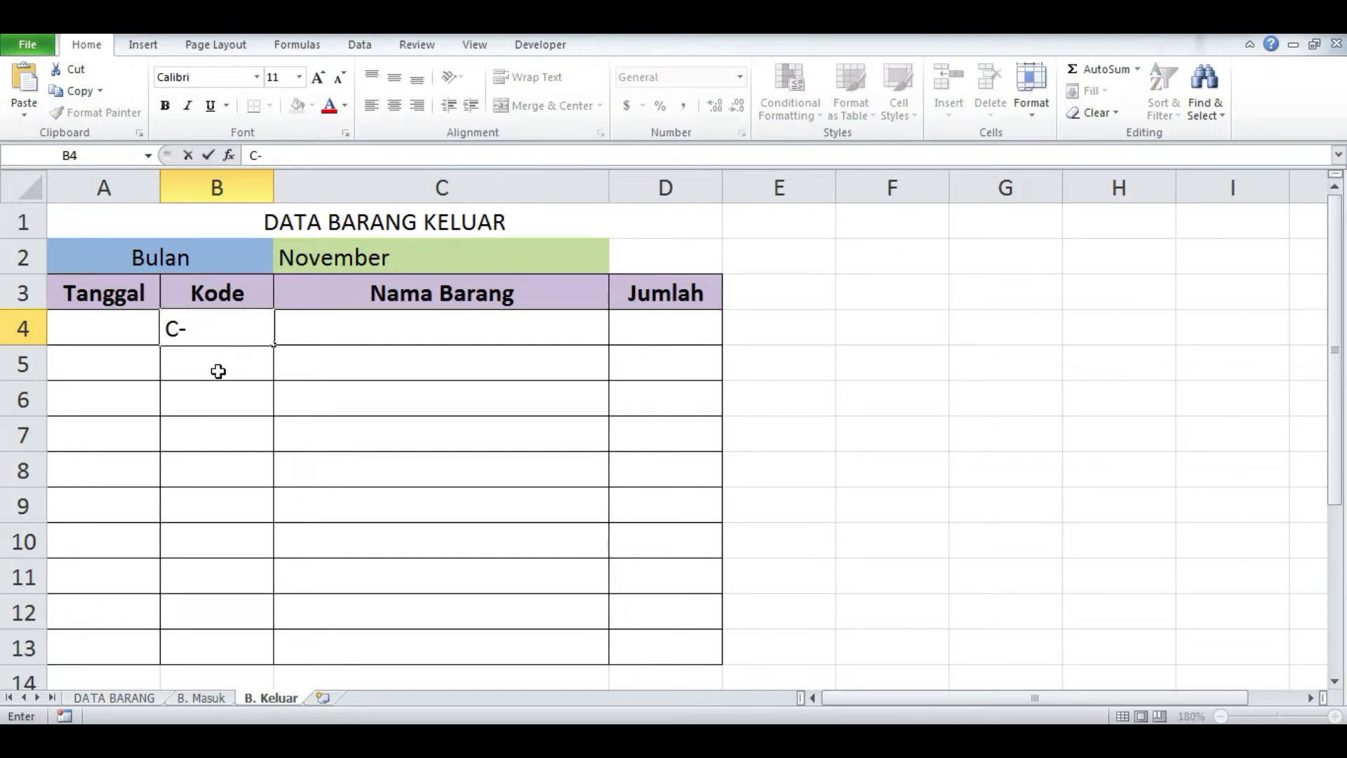
text(002)
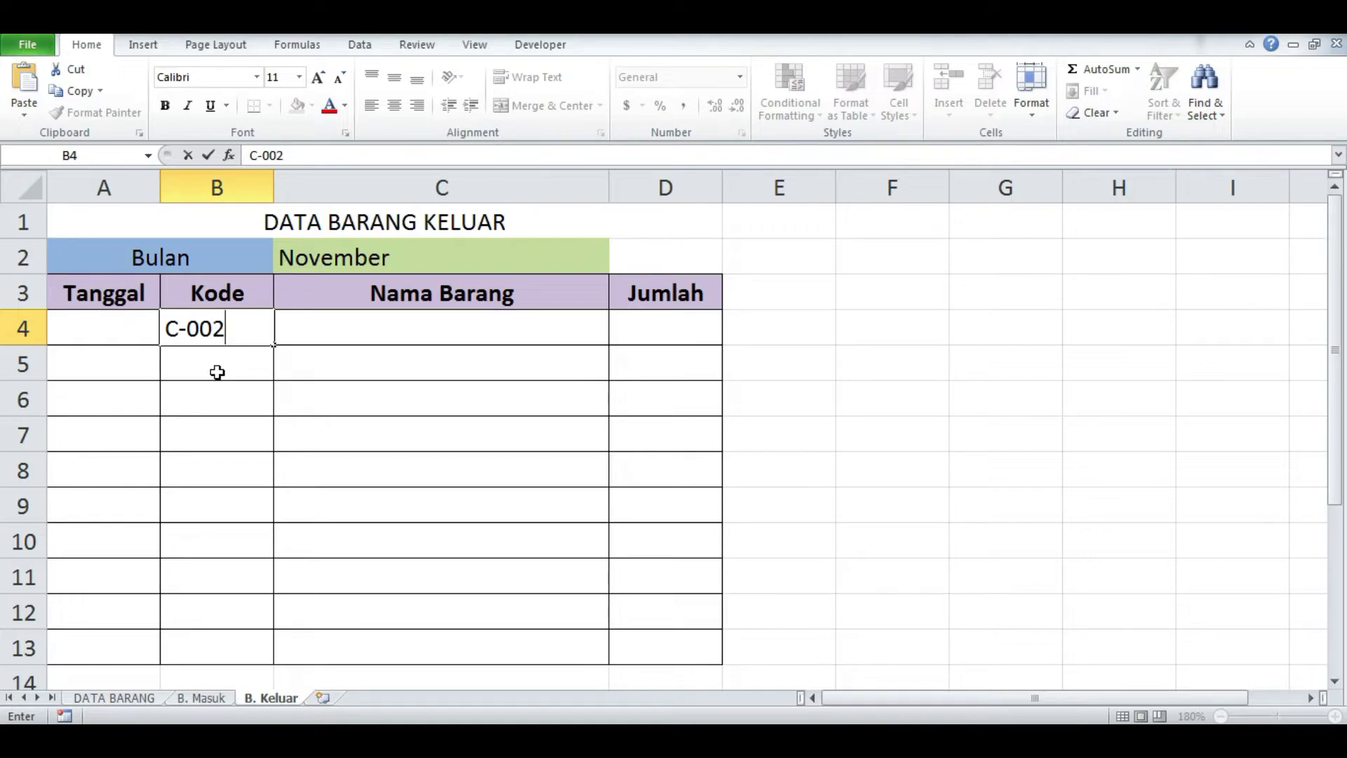
key(Return)
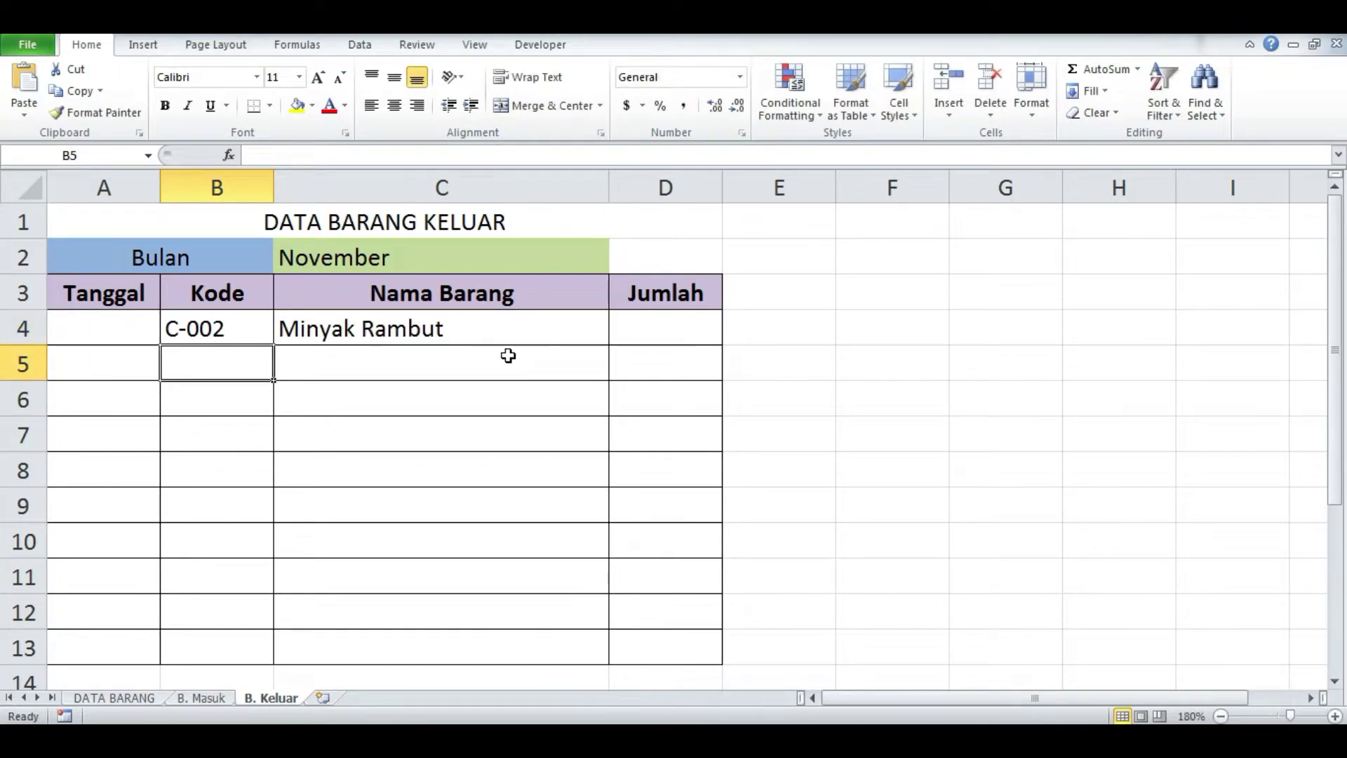
click(451, 331)
click(451, 411)
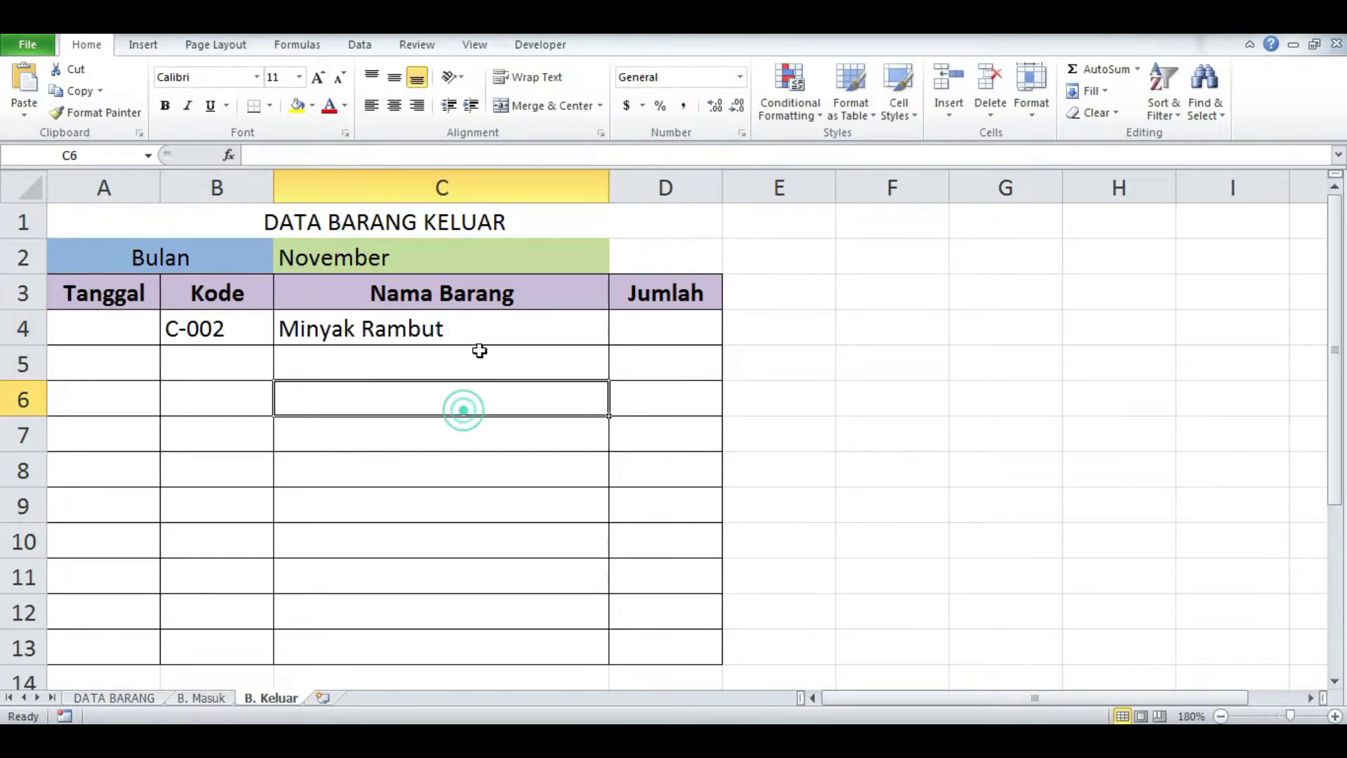
Fill C4's lookup down to C13 and return to the DATA BARANG report.
click(472, 322)
drag(607, 343, 589, 656)
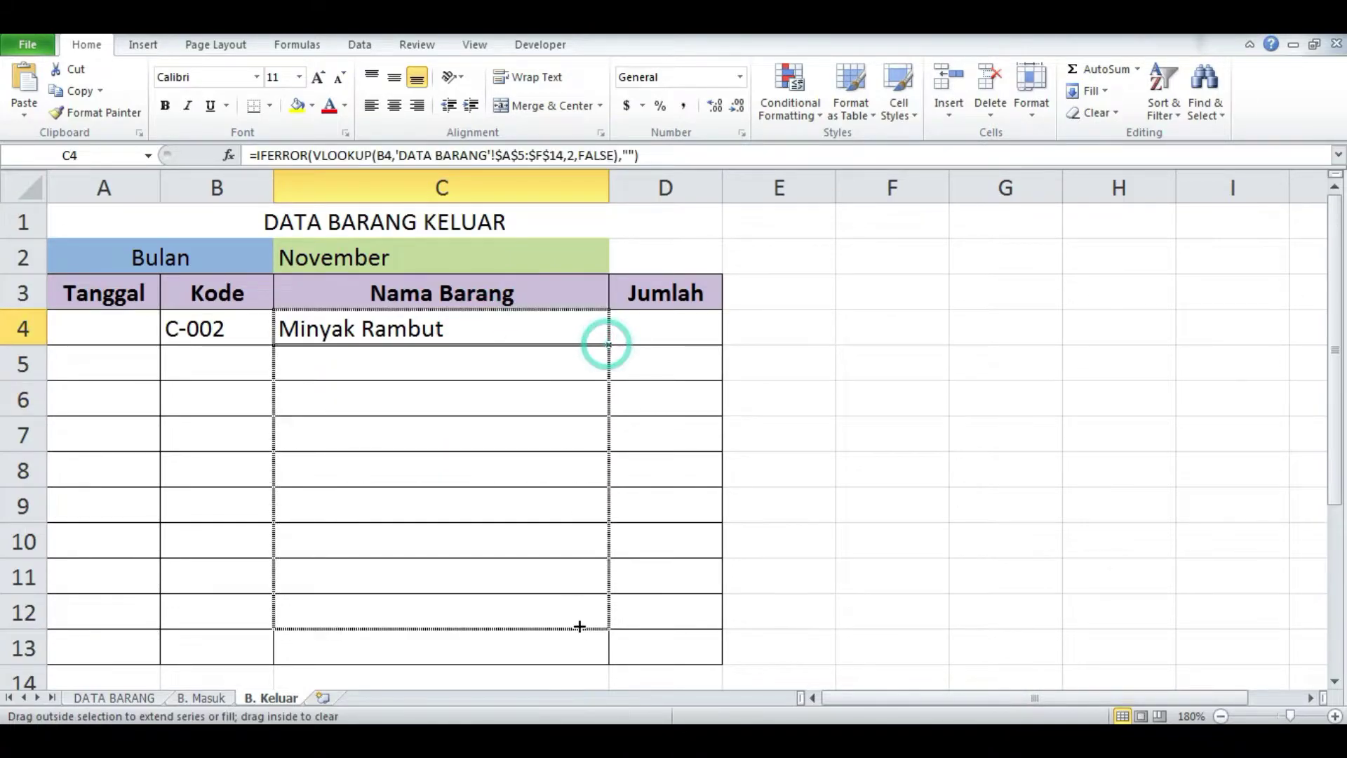
click(510, 506)
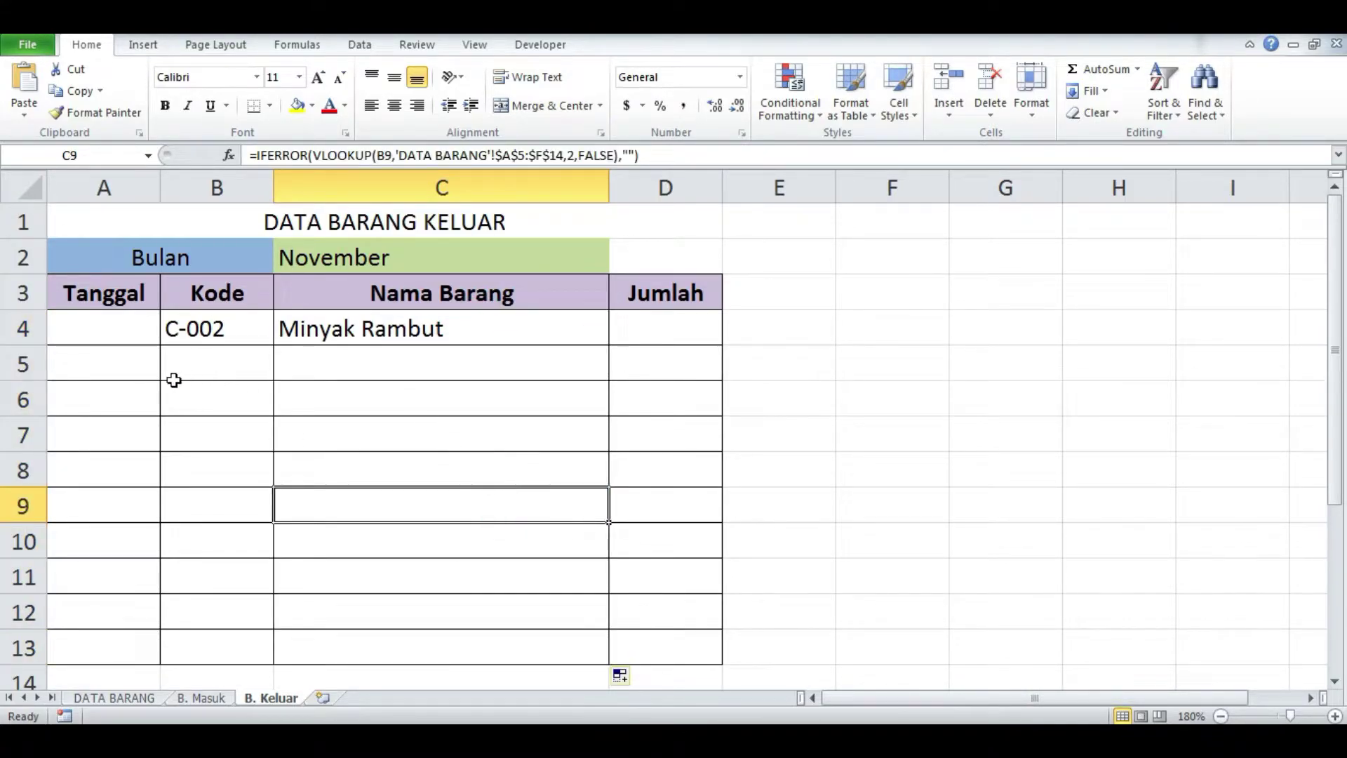
click(108, 365)
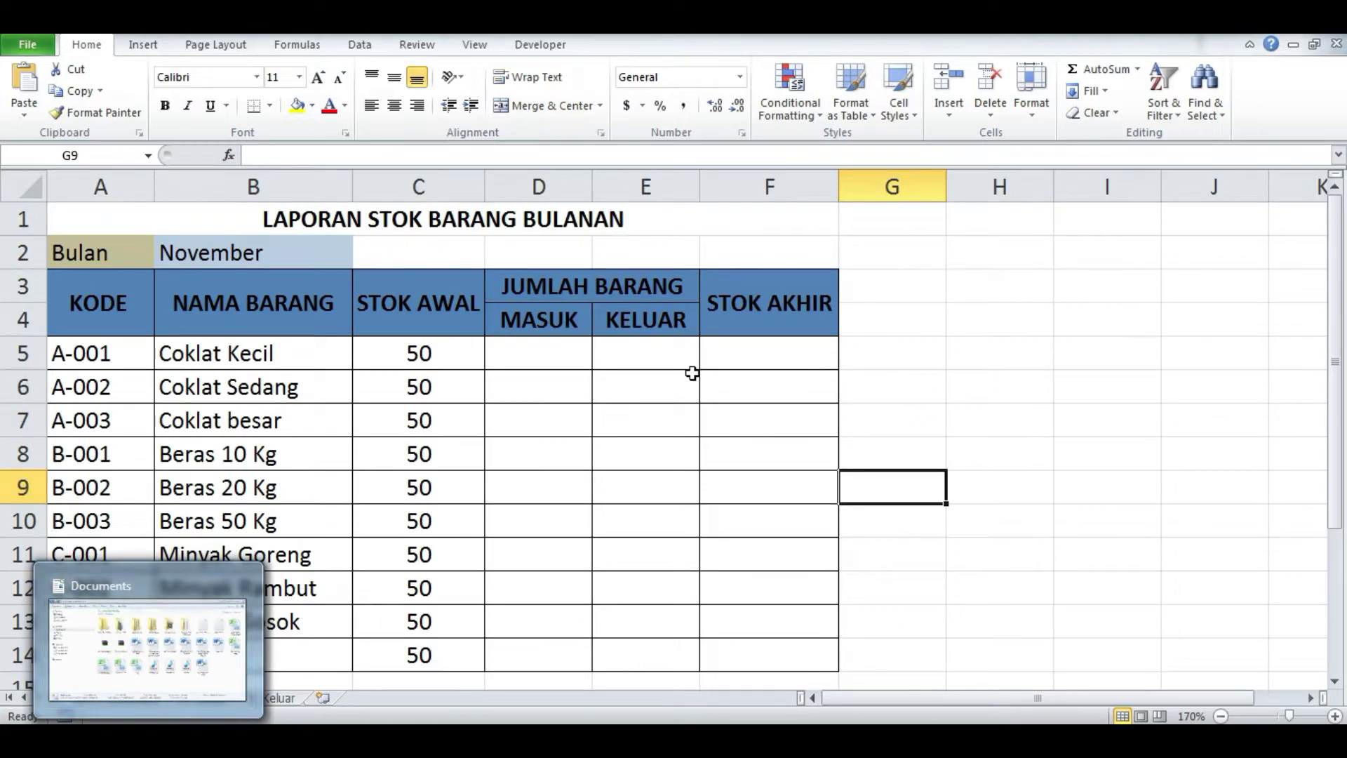
Start a SUMIF formula in A-001's MASUK cell D5.
click(687, 377)
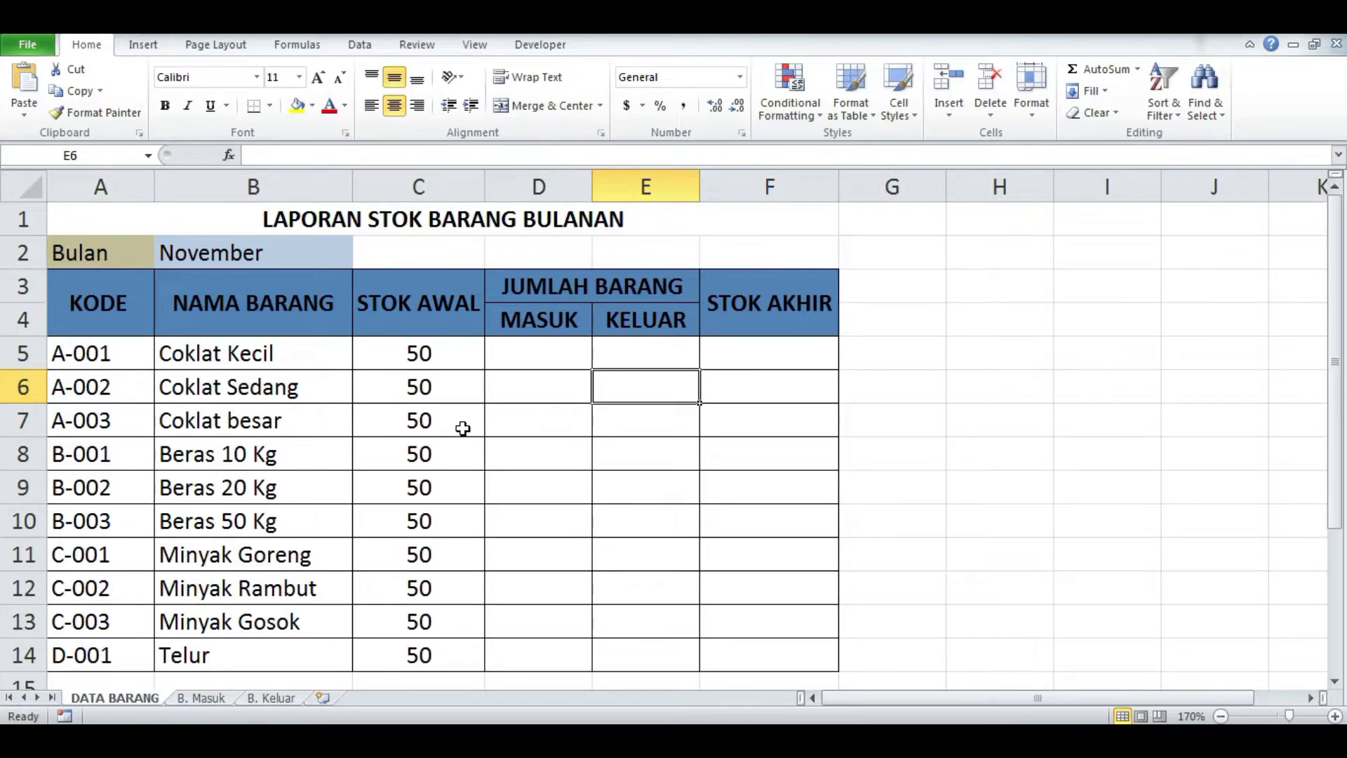
click(526, 354)
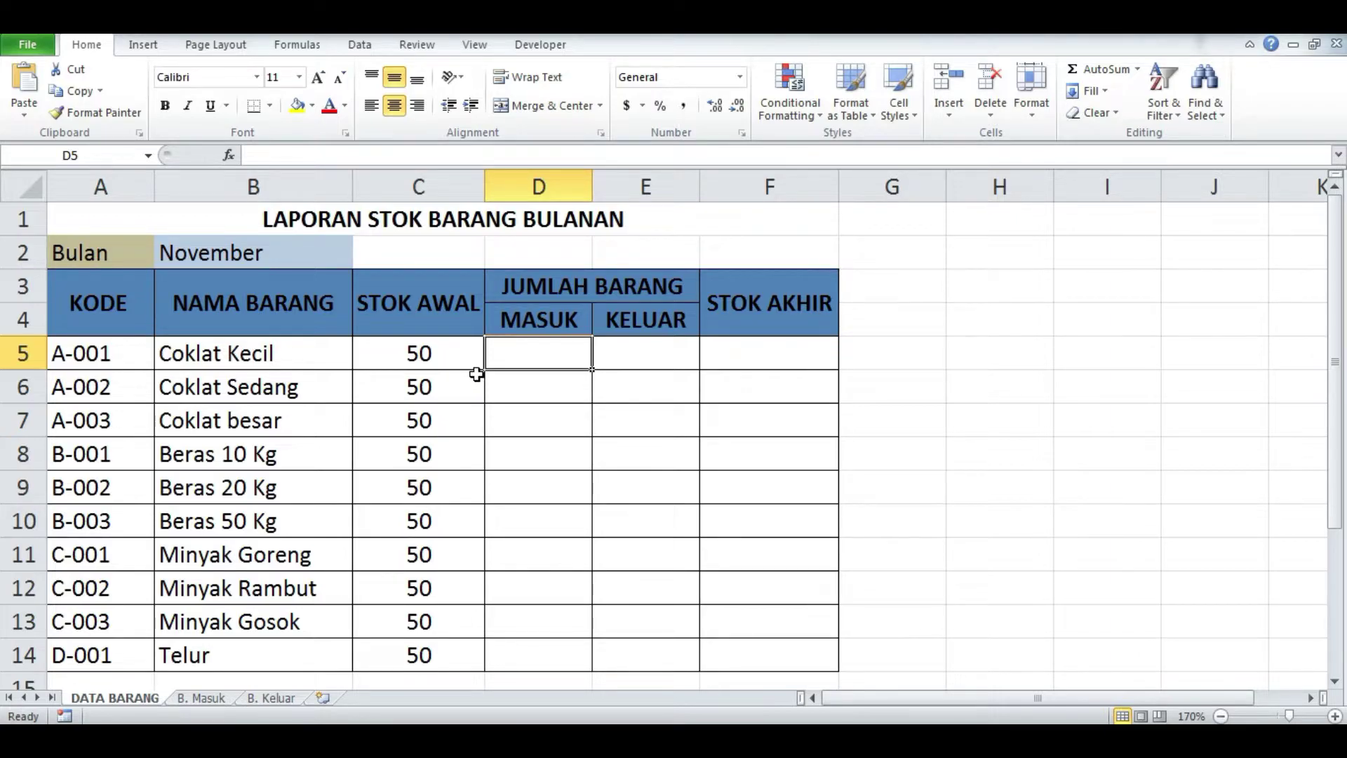
text(su)
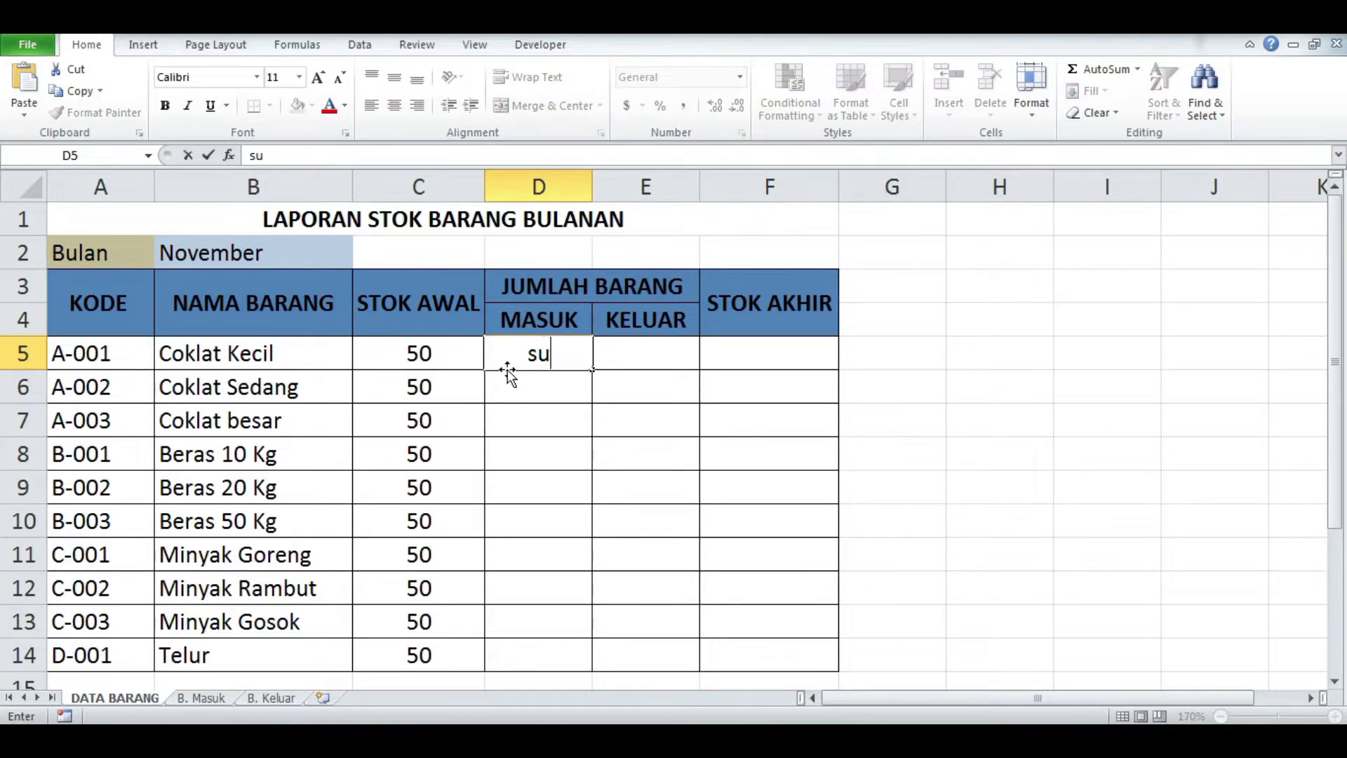
text(m)
key(BackSpace)
key(BackSpace)
key(BackSpace)
text(=s)
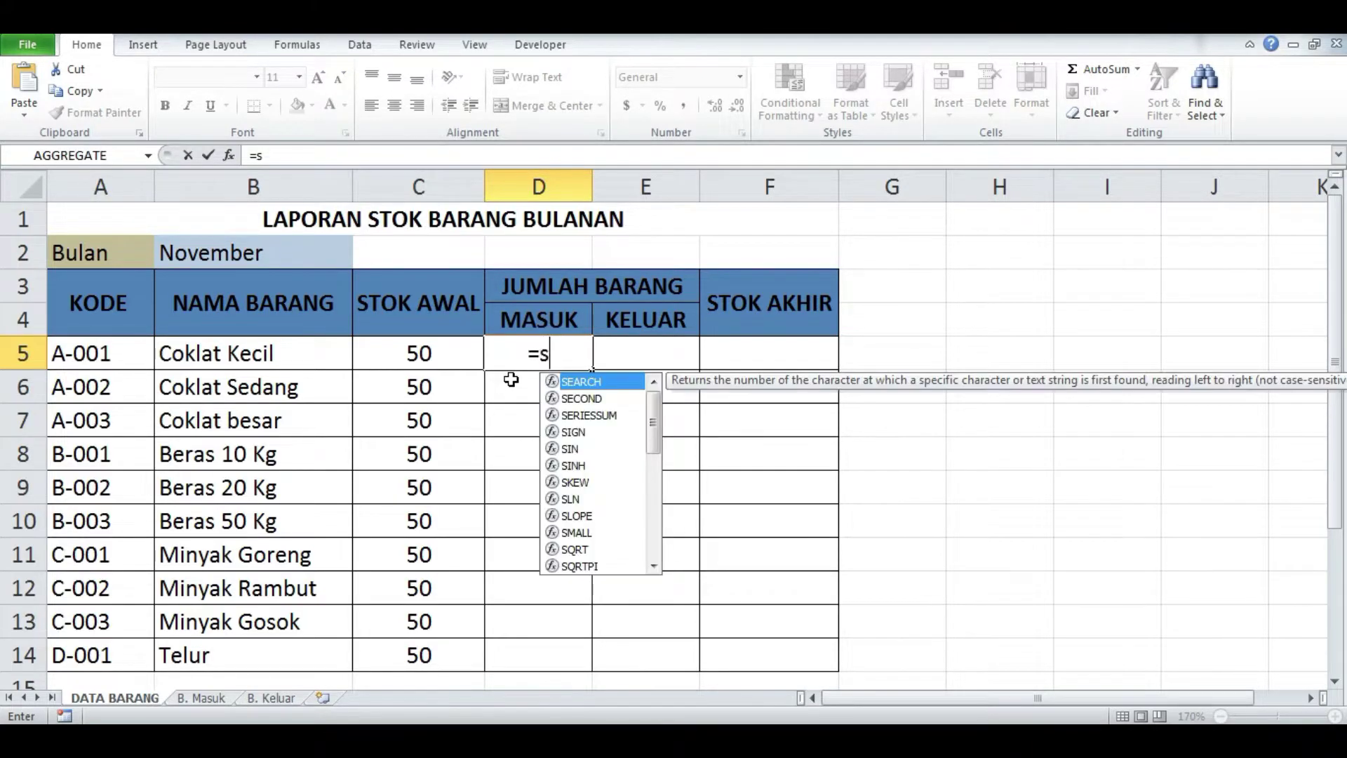
text(umi)
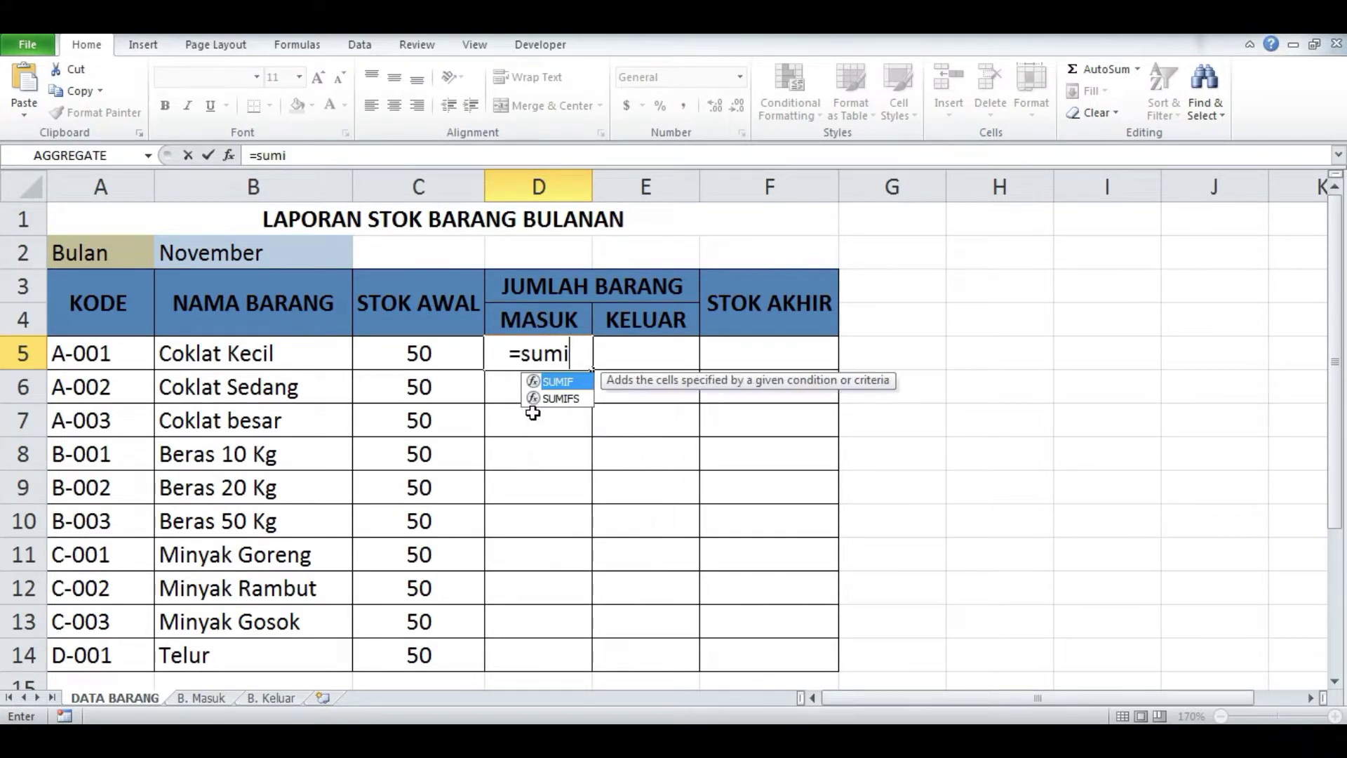
double_click(565, 382)
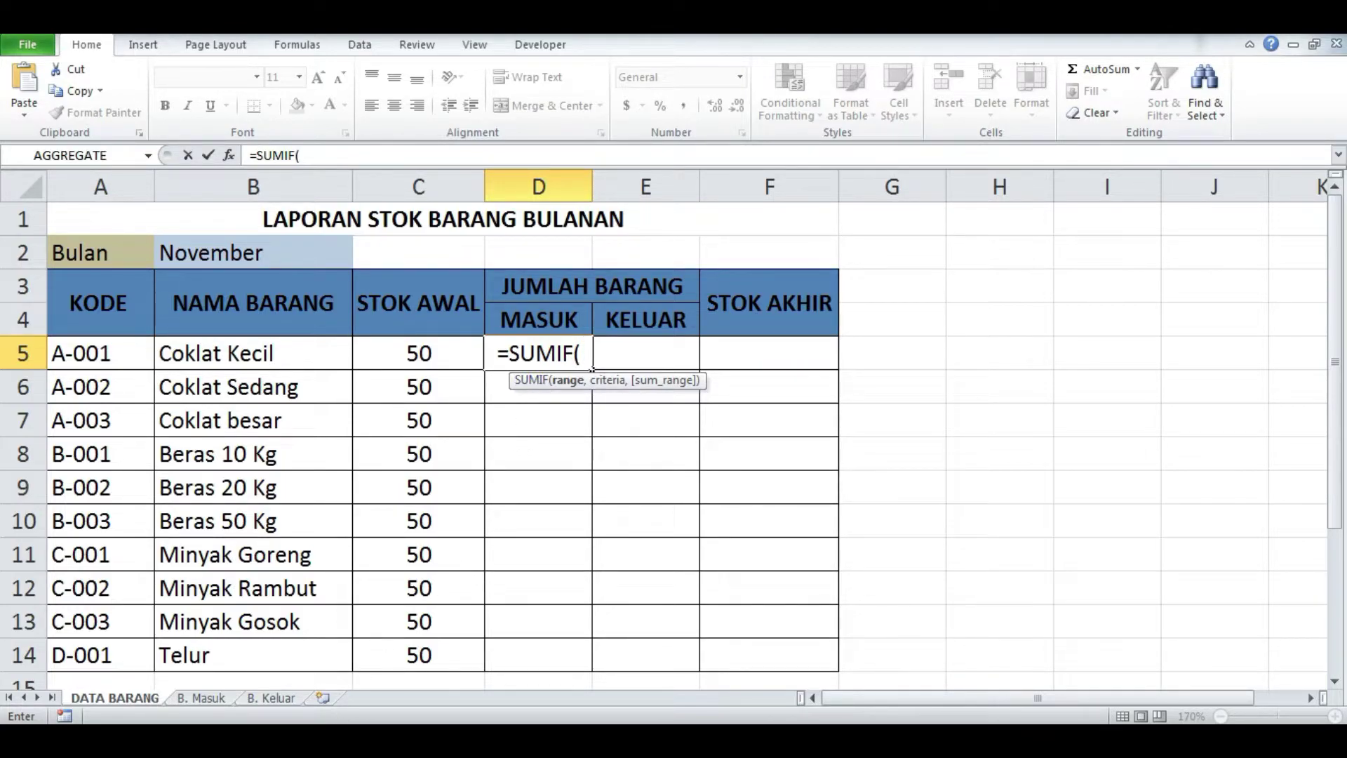
Give the SUMIF range 'B. Masuk'!B4:B13, criteria A5:A14 and sum range 'B. Masuk'!D4:D13, then commit.
click(209, 698)
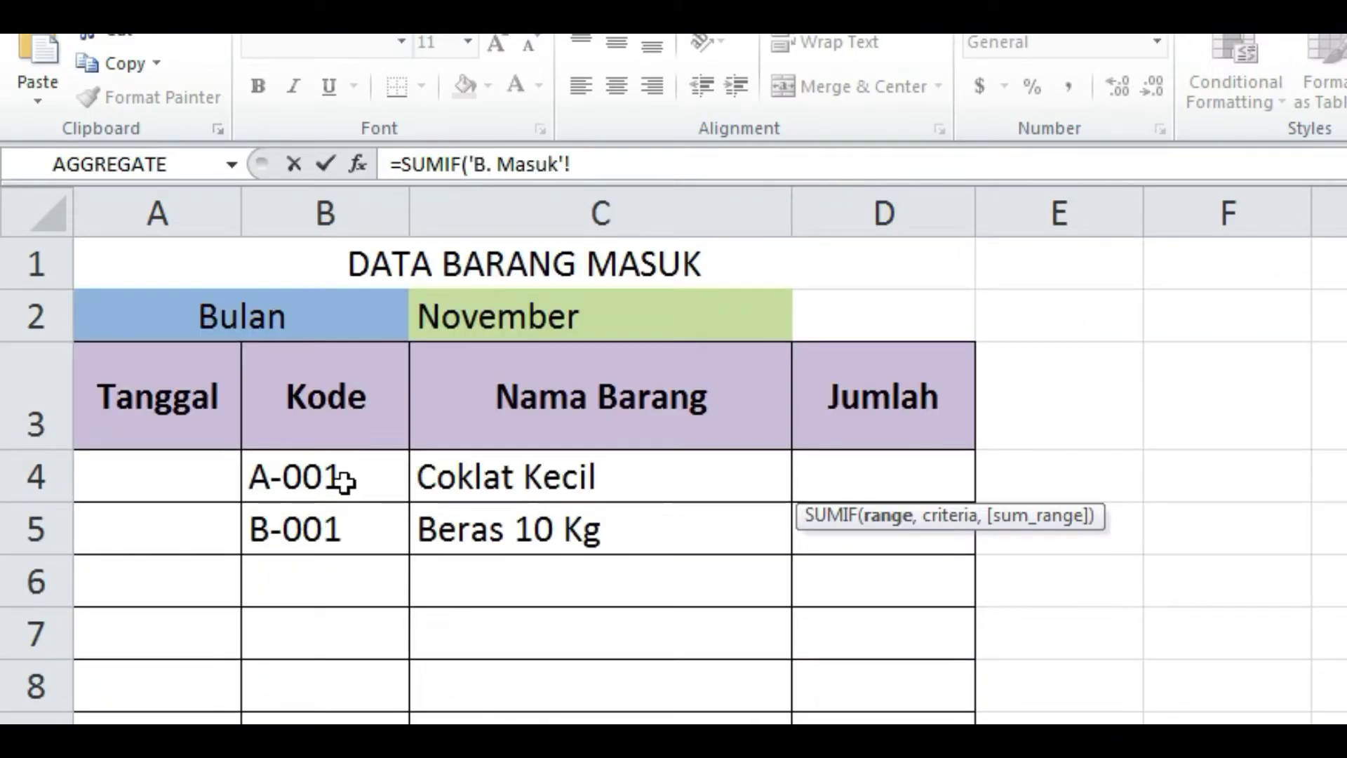
drag(349, 493, 330, 723)
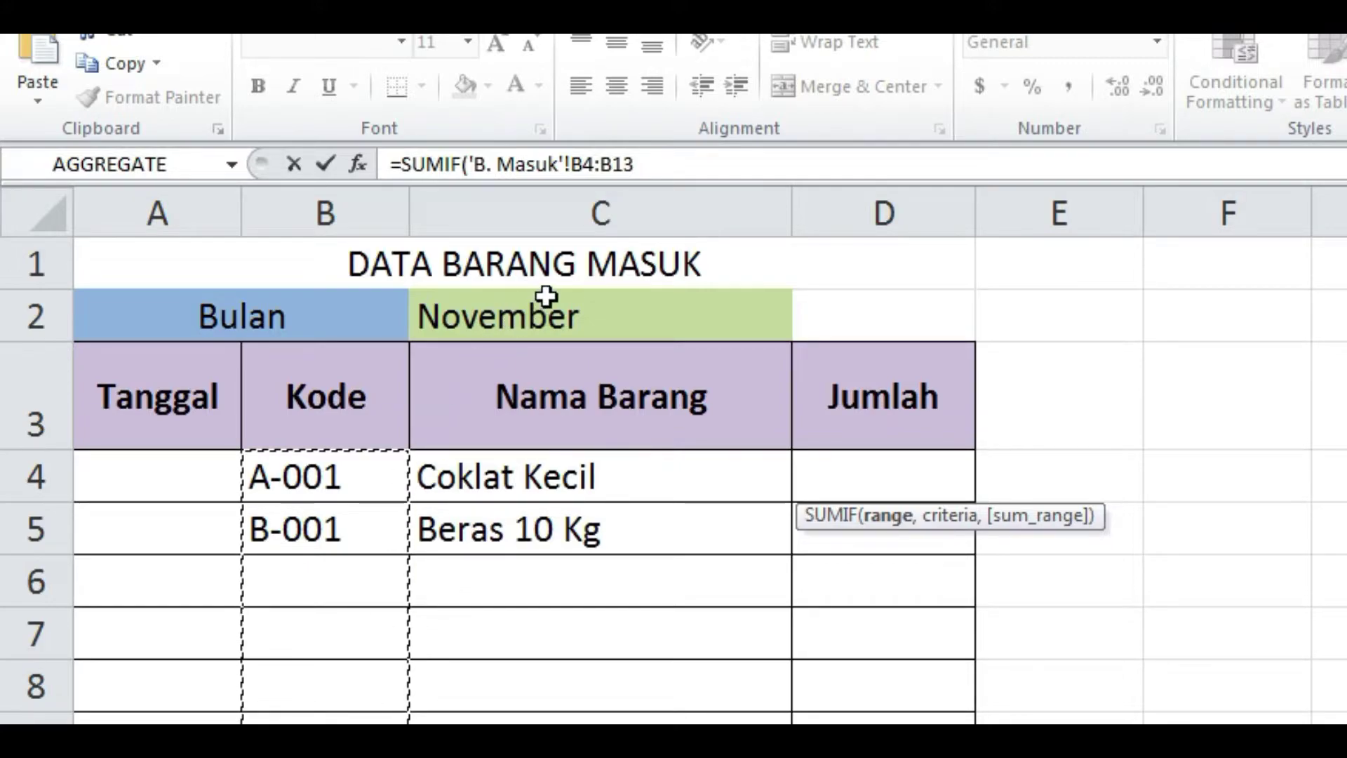
text(,)
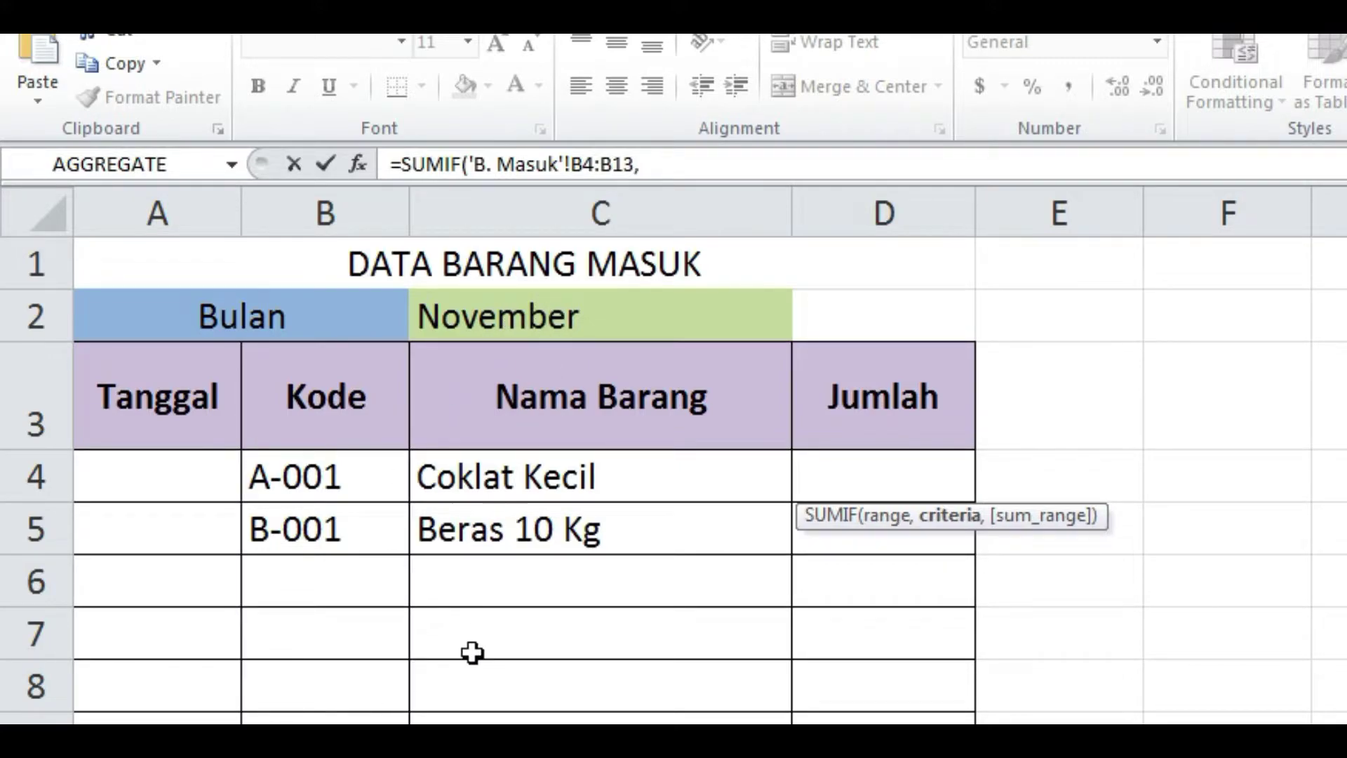
key(ctrl+Page_Up)
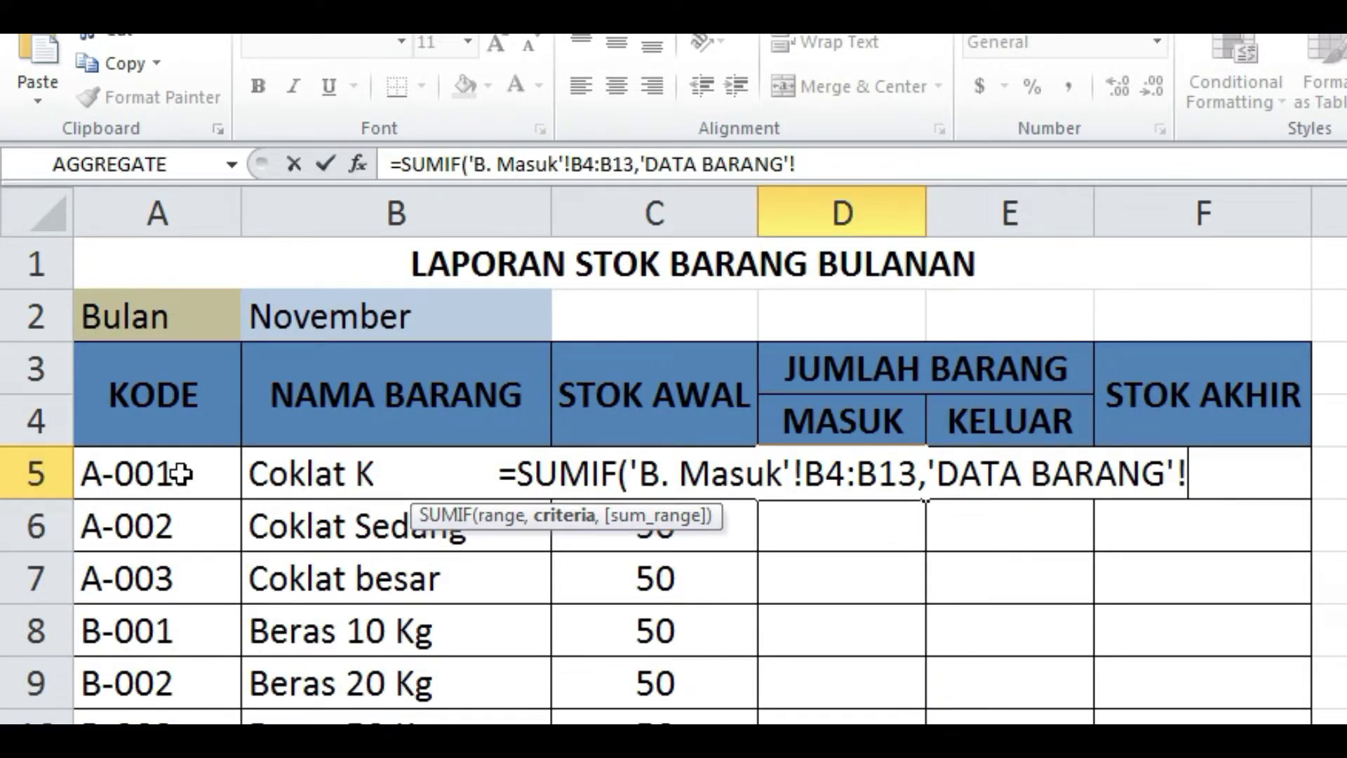
drag(181, 474, 161, 723)
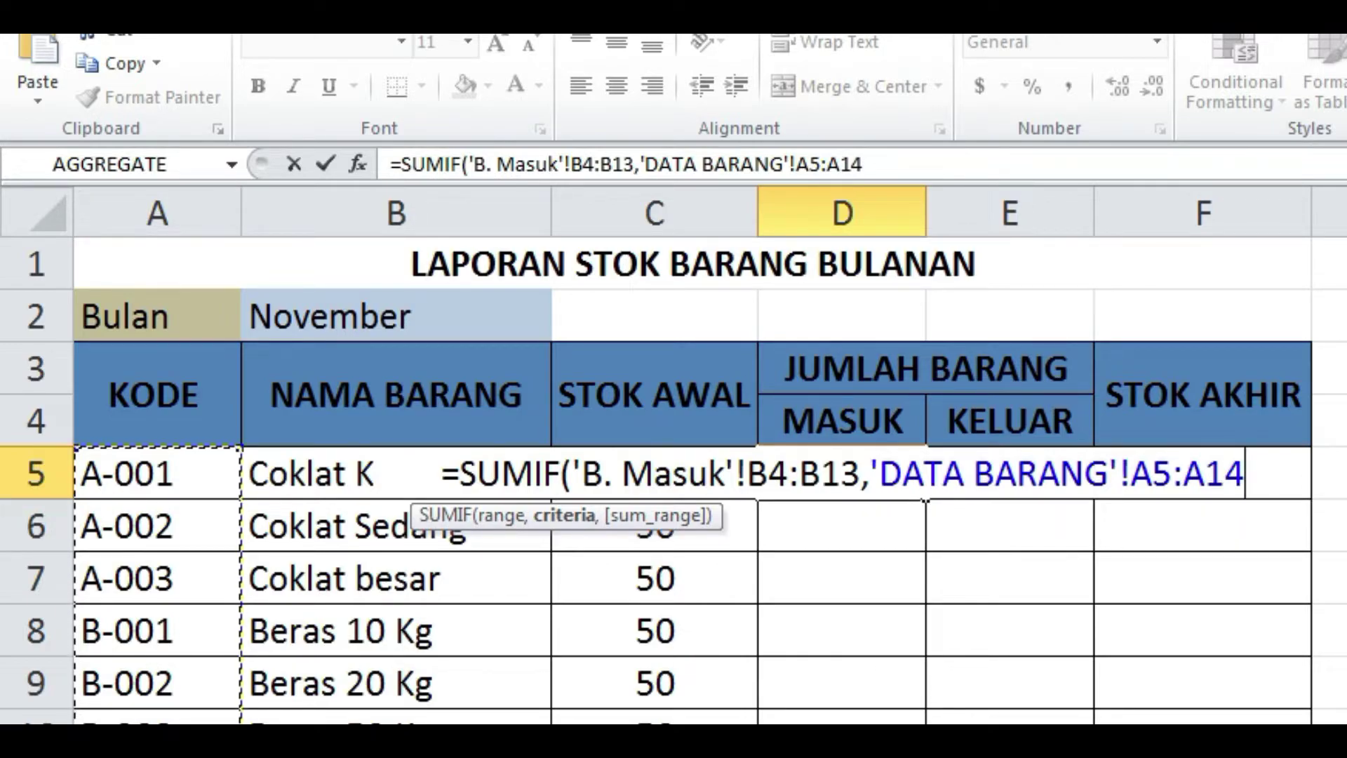
text(,)
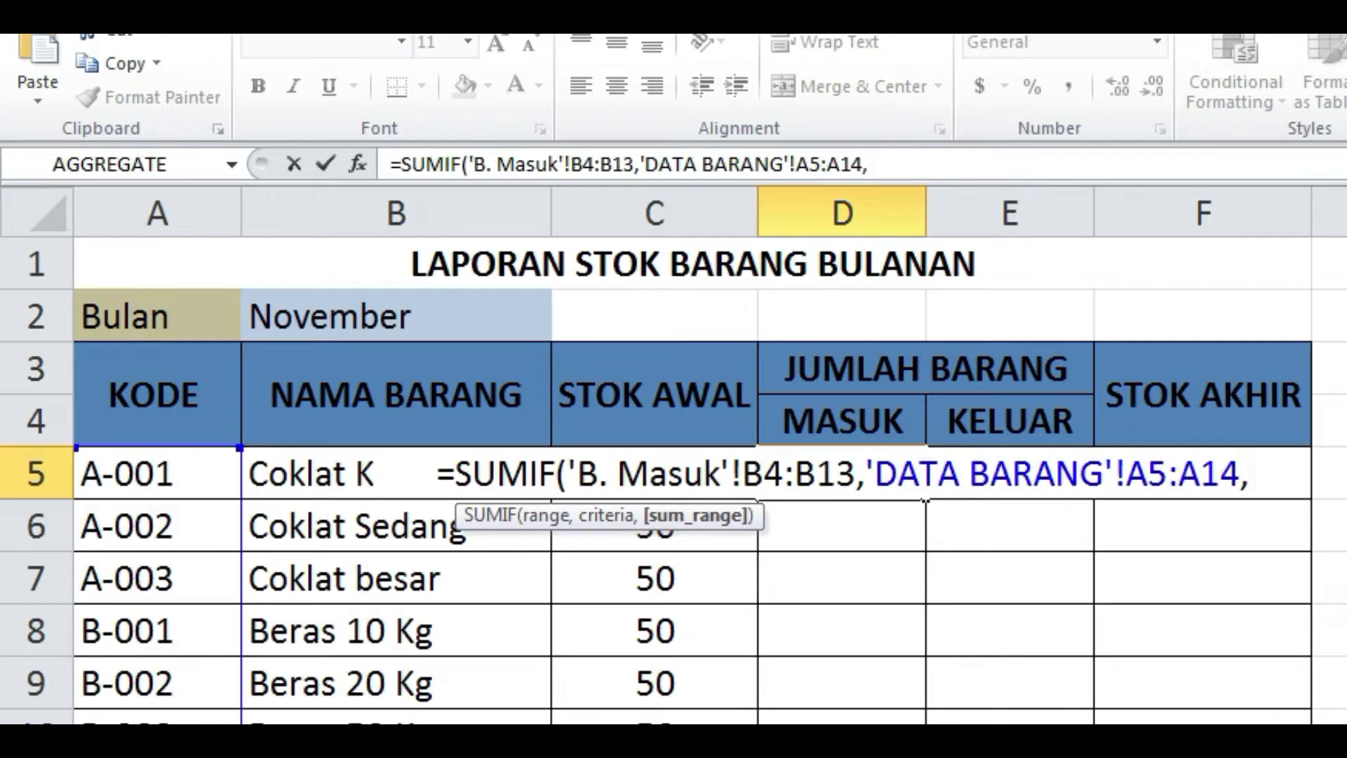
key(ctrl+Page_Down)
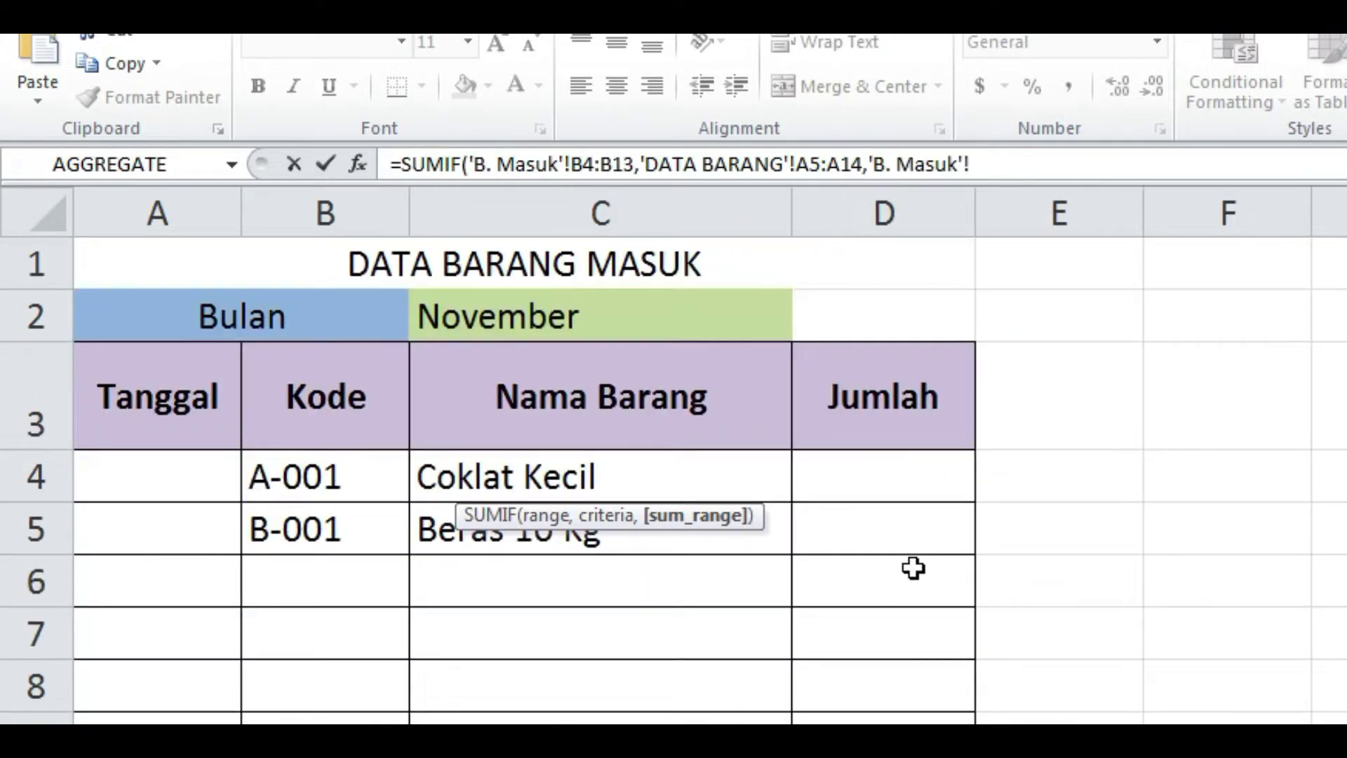
click(877, 491)
drag(877, 491, 880, 723)
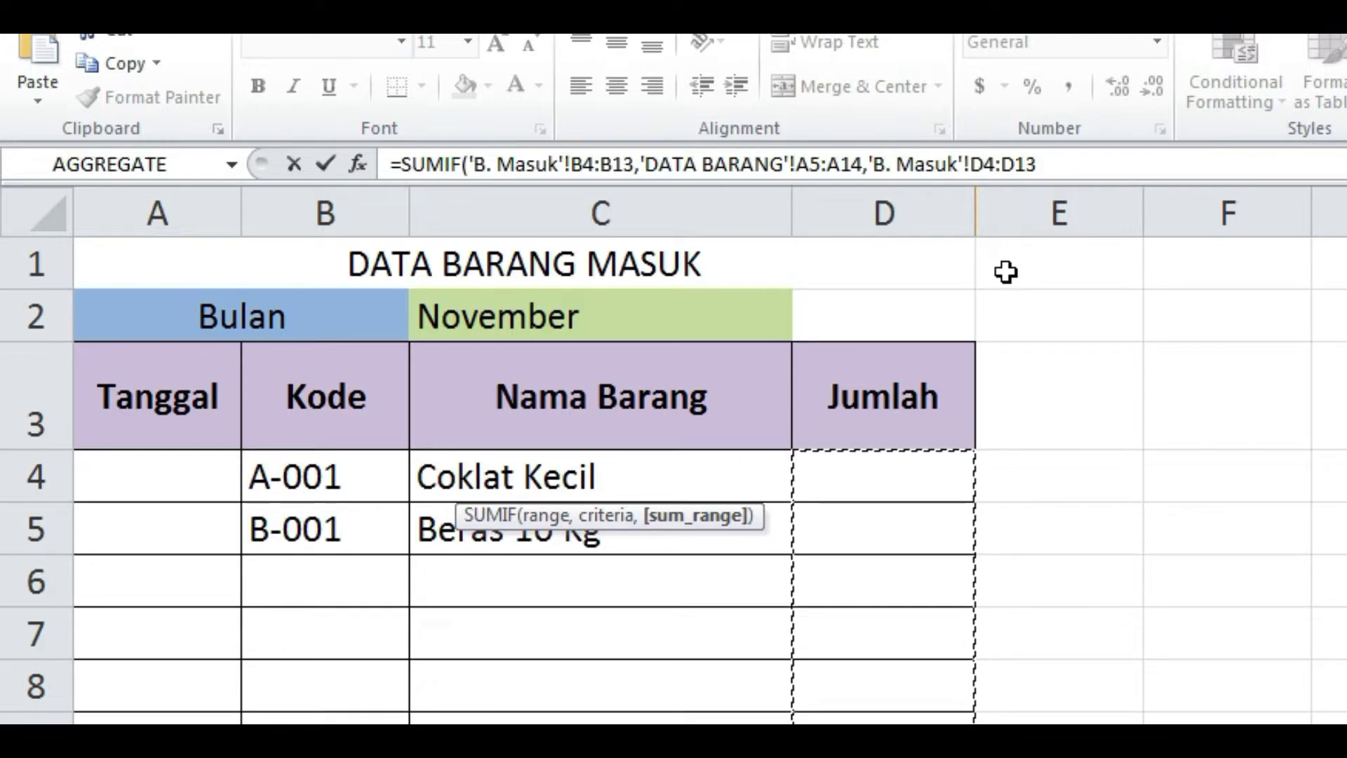
text())
key(Return)
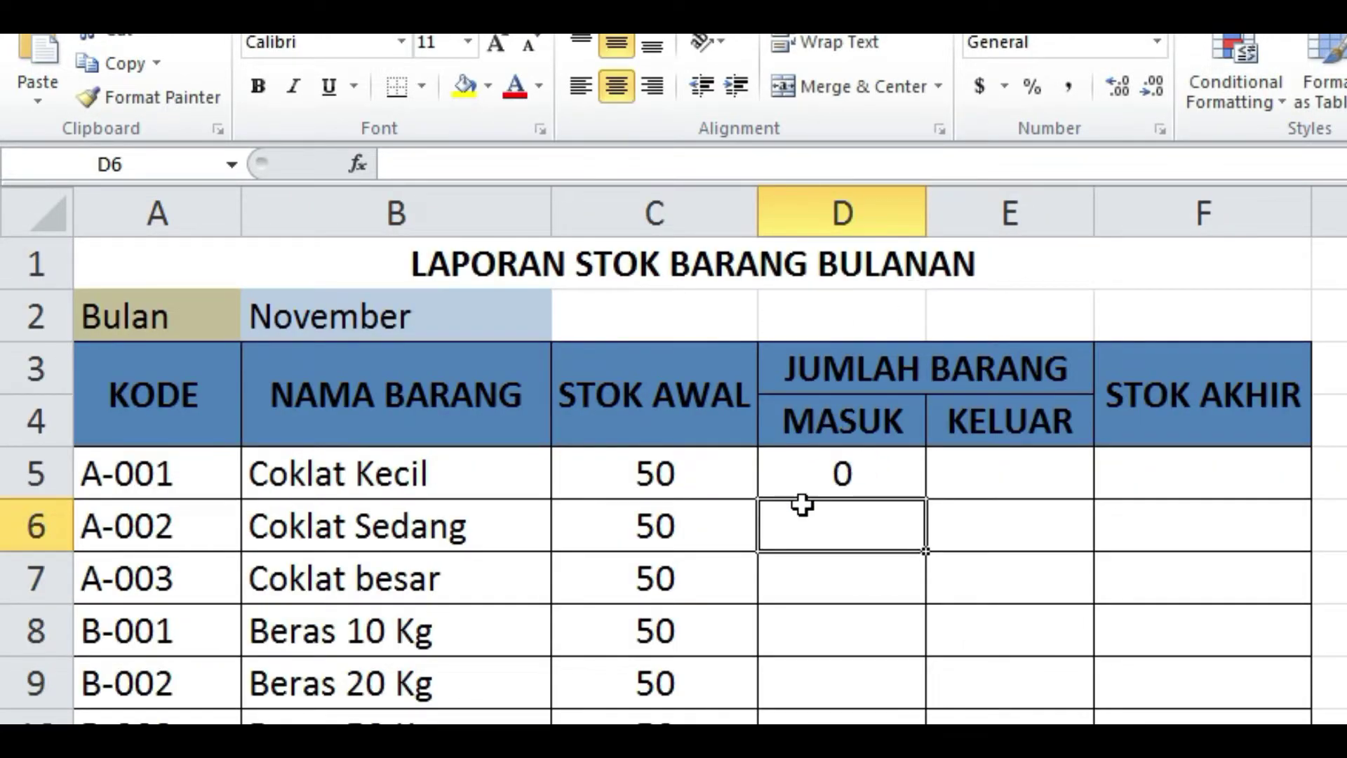
Make all six range references in D5's SUMIF absolute with F4.
click(971, 475)
click(887, 470)
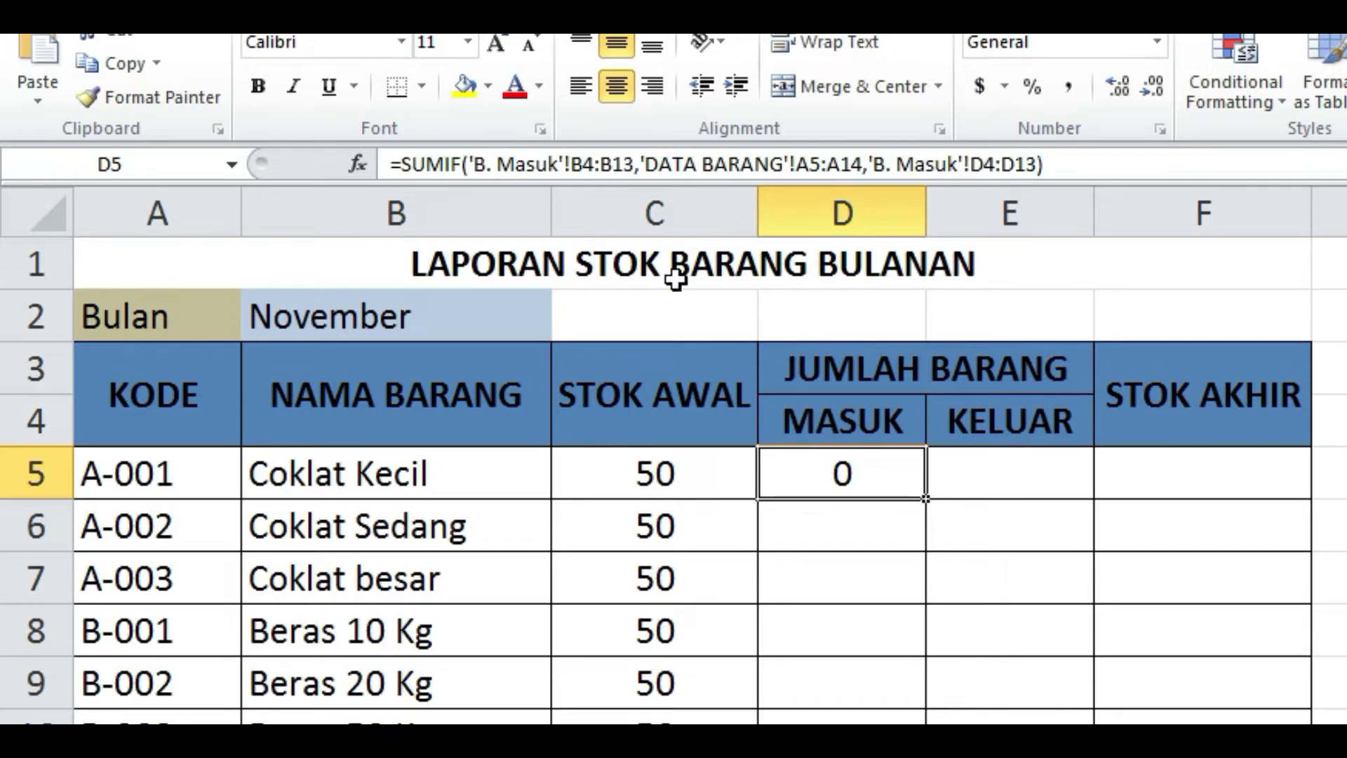
click(586, 170)
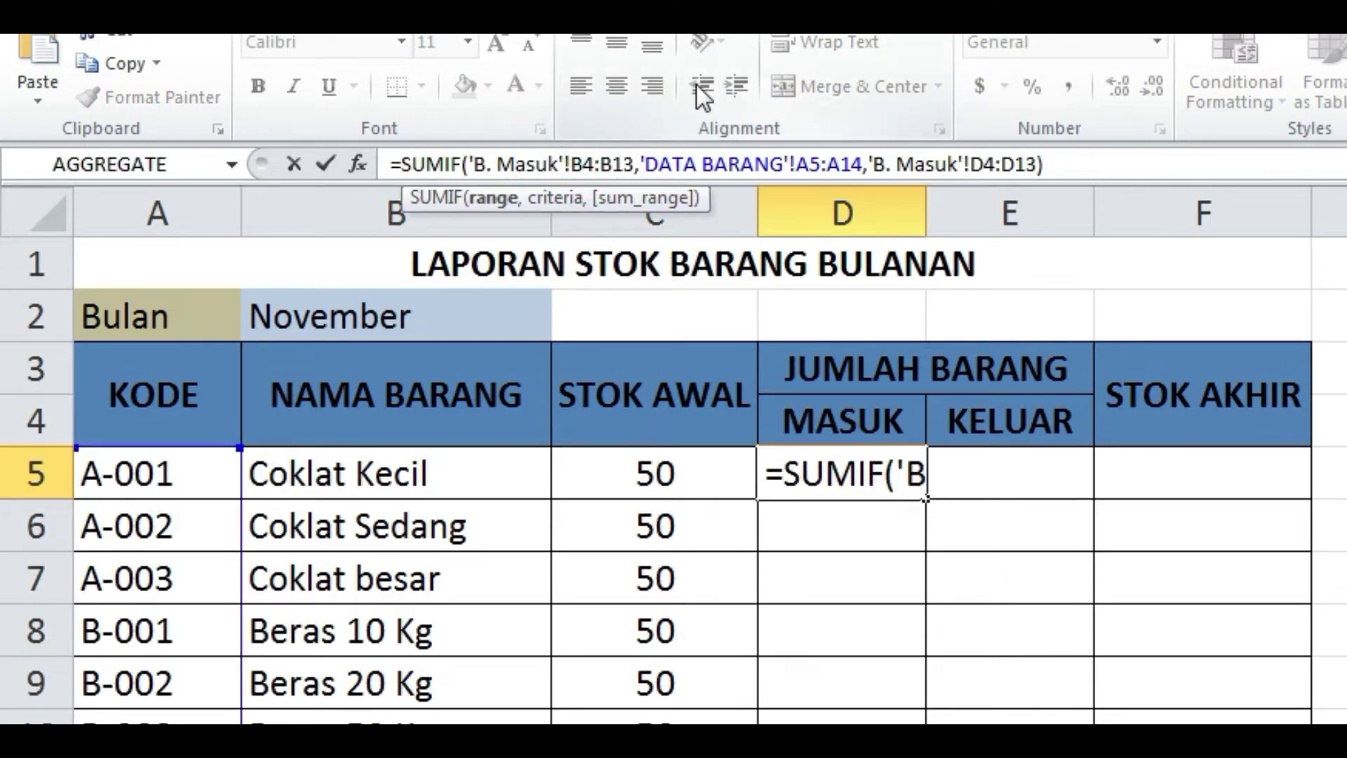
key(F4)
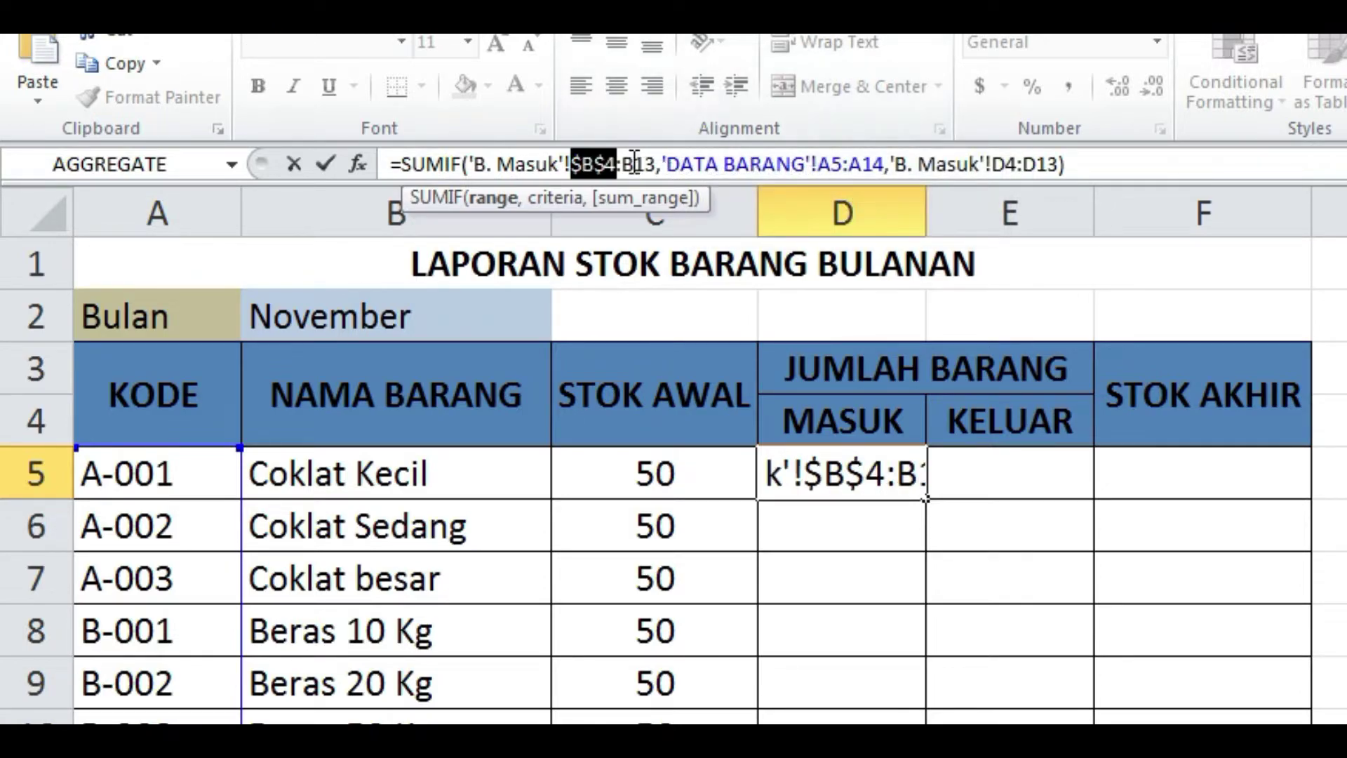
click(633, 164)
key(F4)
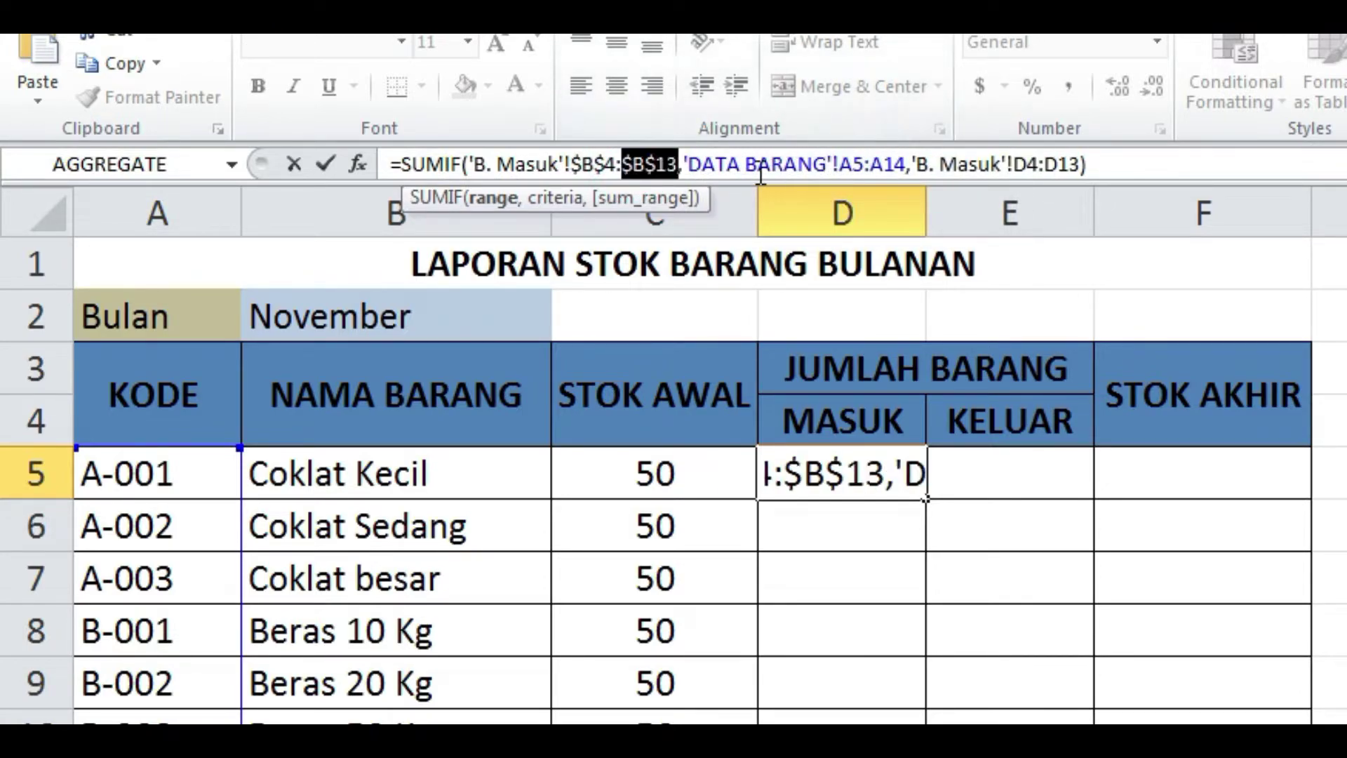
click(853, 164)
key(F4)
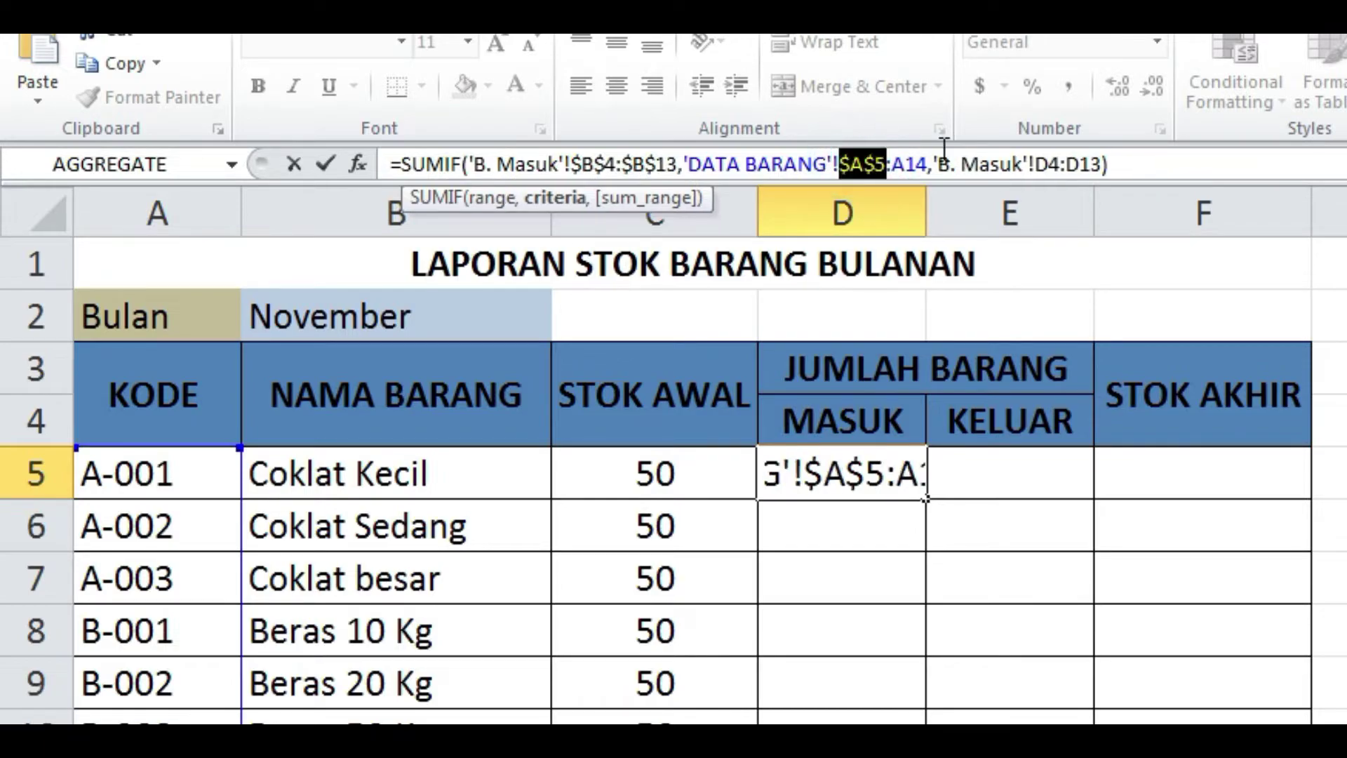
click(912, 164)
key(F4)
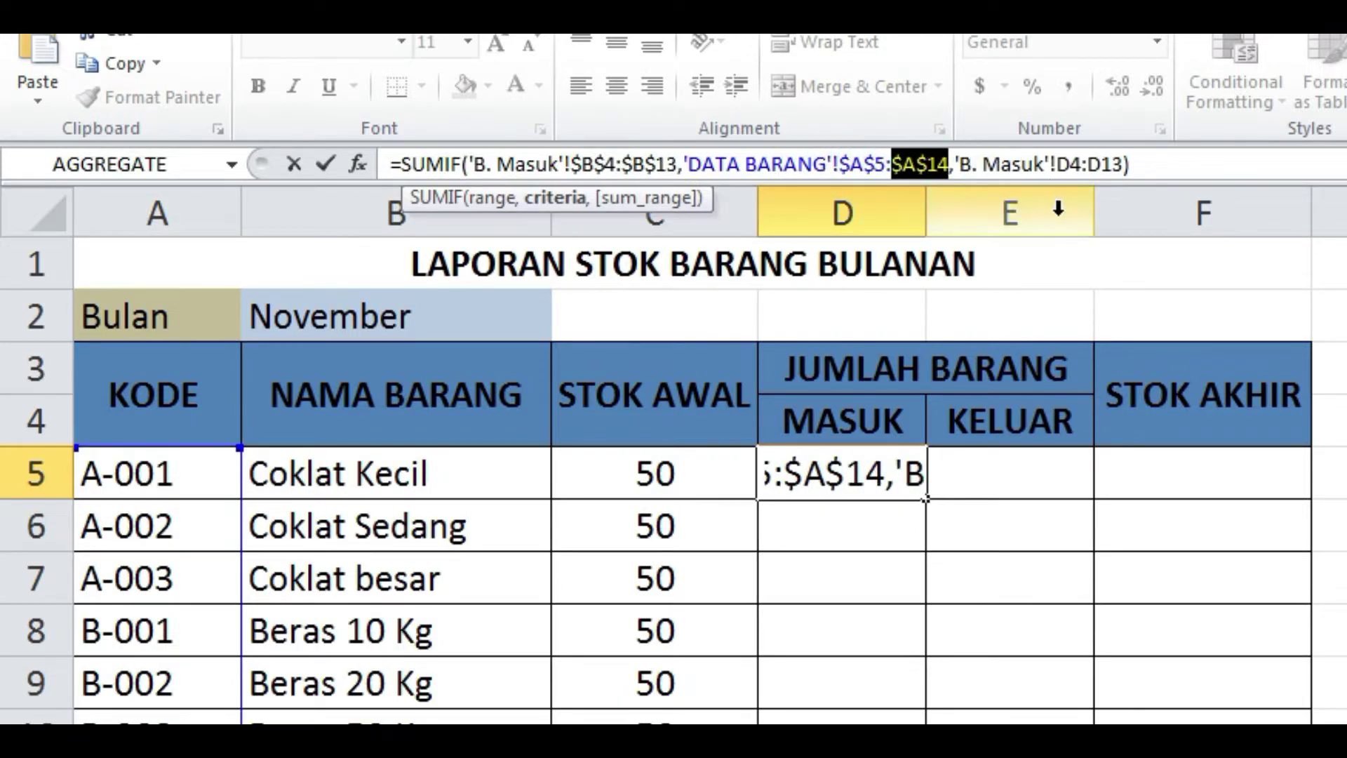
click(1068, 165)
key(F4)
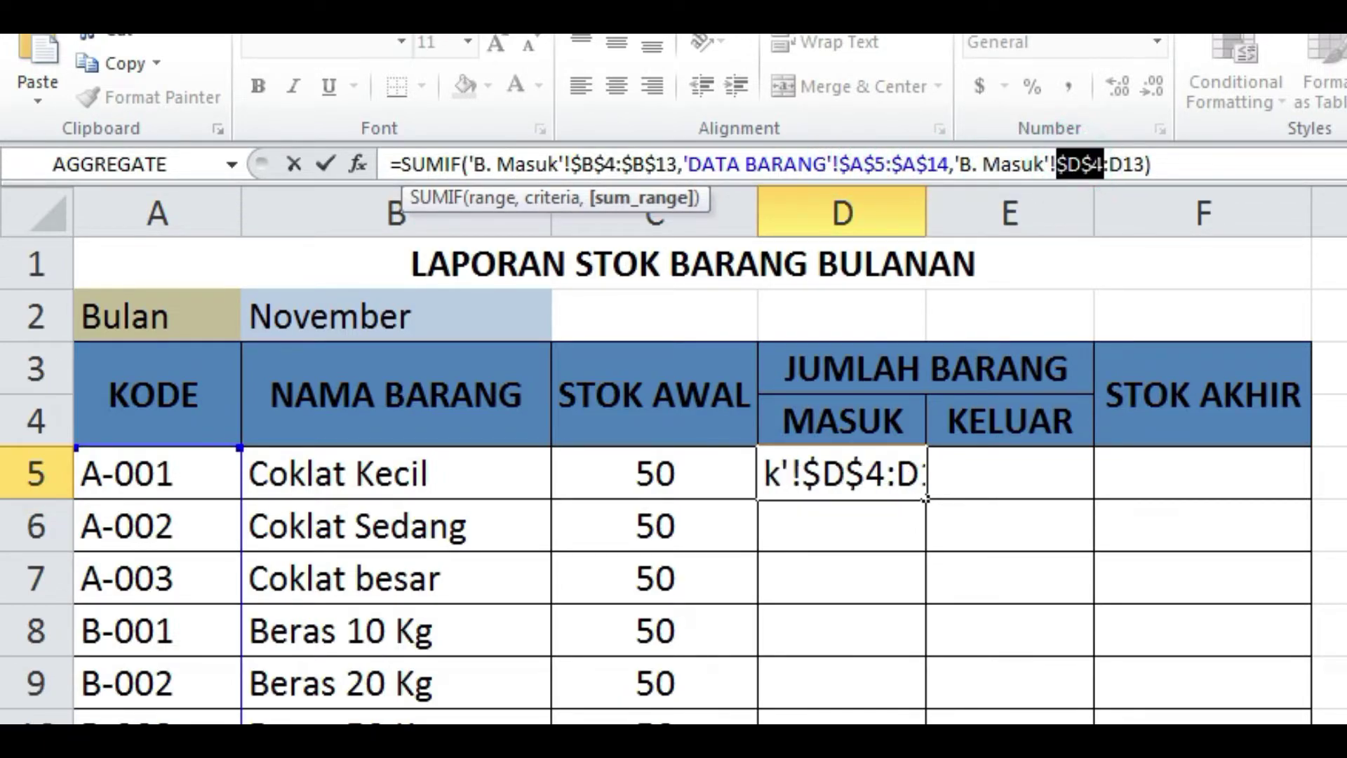
click(1123, 158)
key(F4)
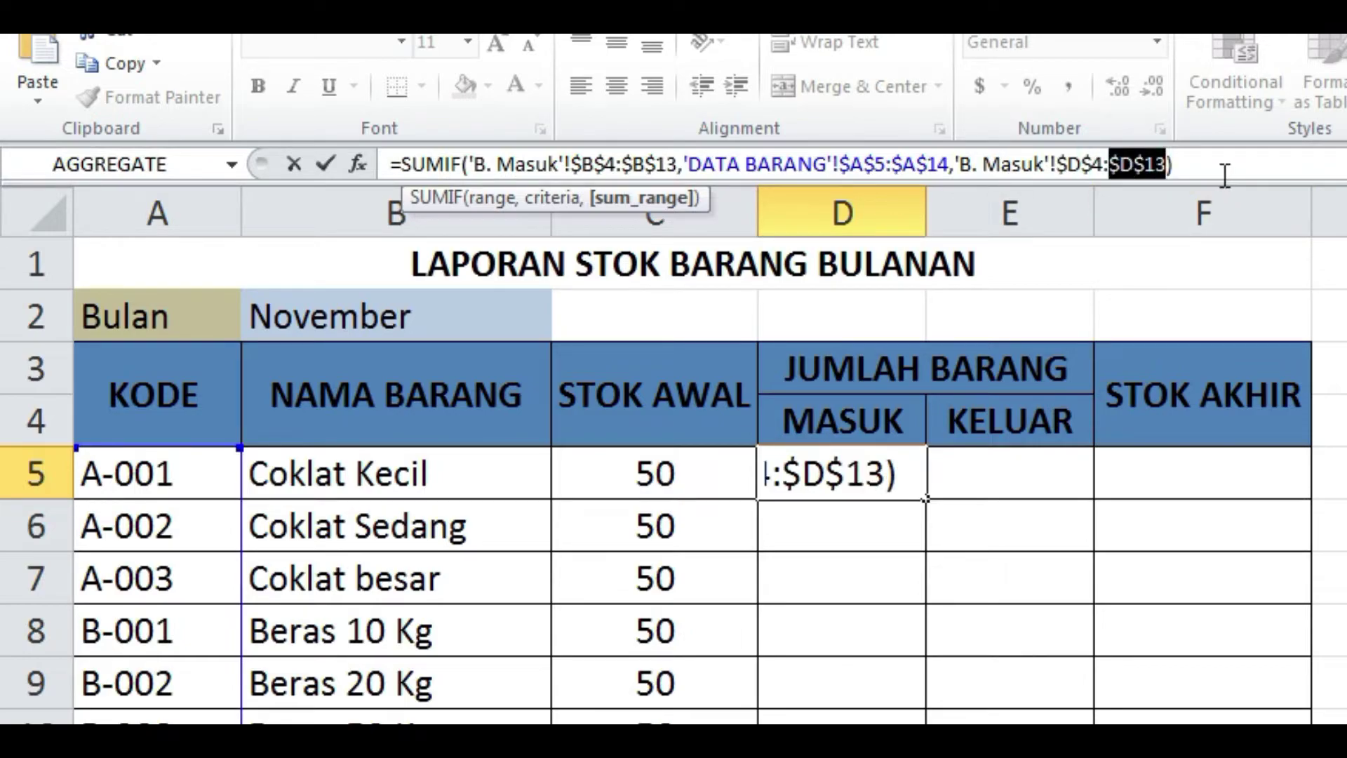
click(1224, 174)
key(Return)
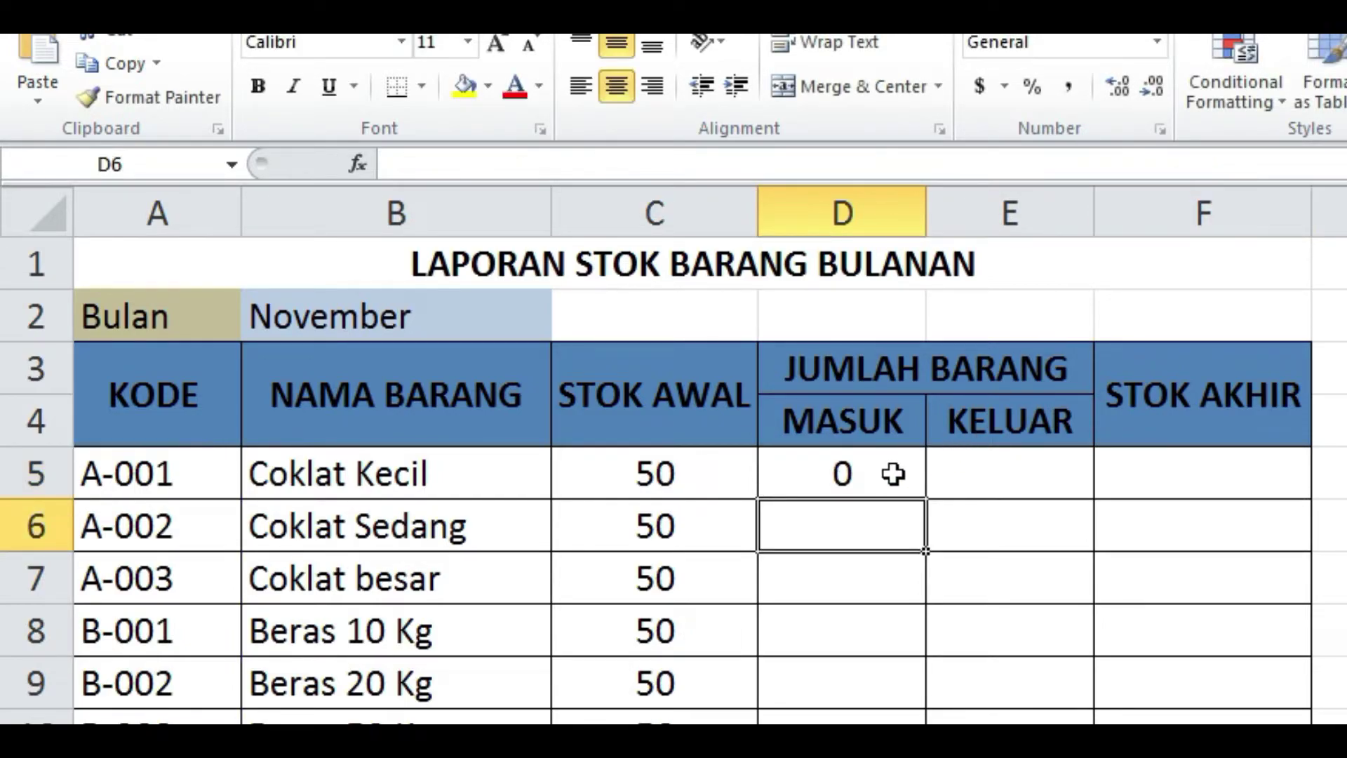
Fill the MASUK formula down D5:D14 and check the copies, each showing 0.
click(889, 472)
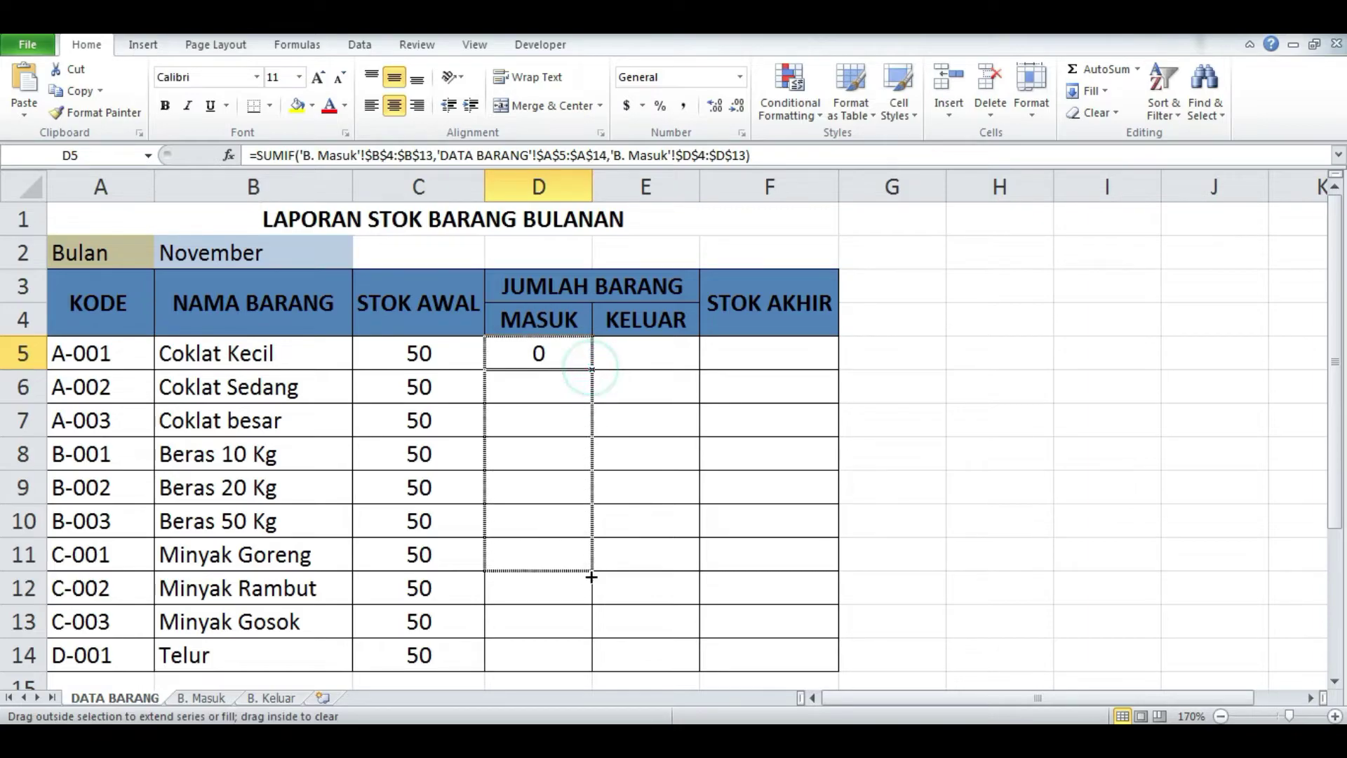
drag(591, 369, 592, 659)
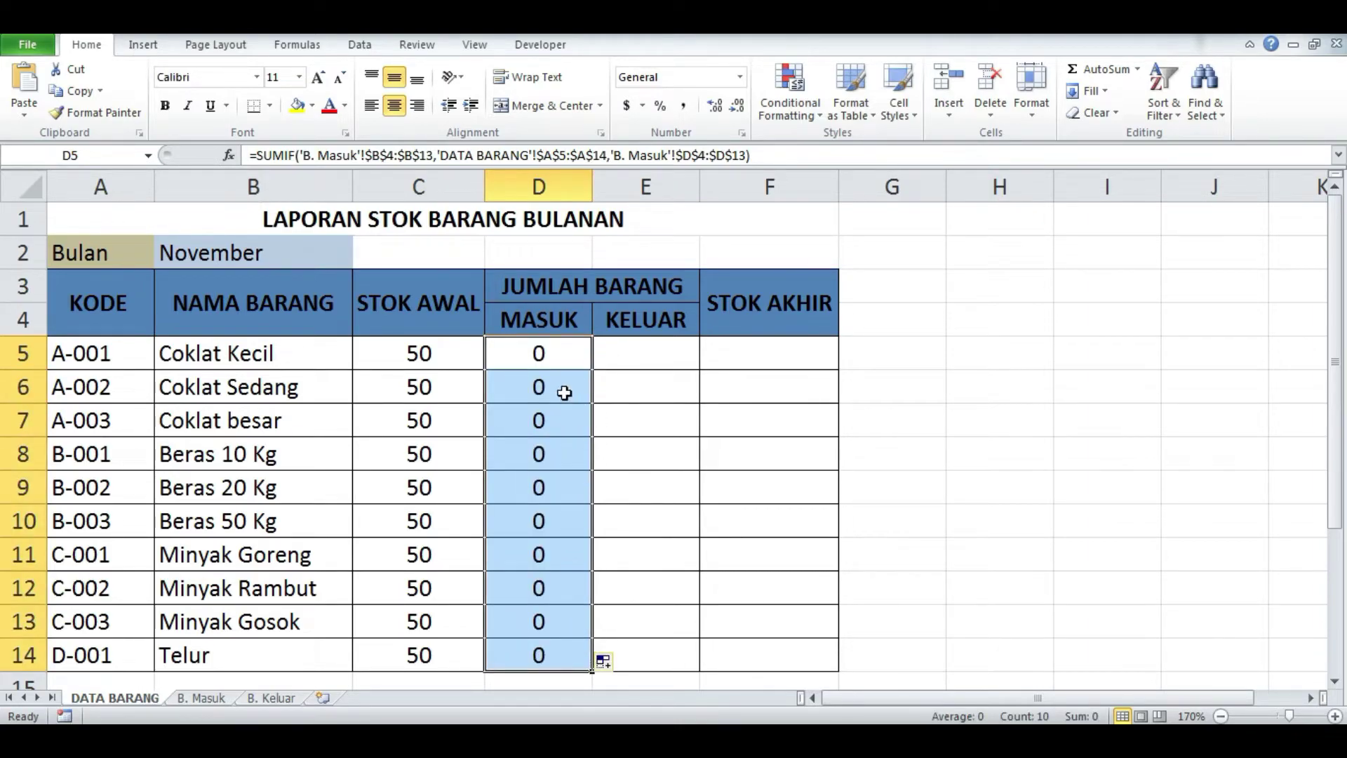
click(522, 461)
click(563, 579)
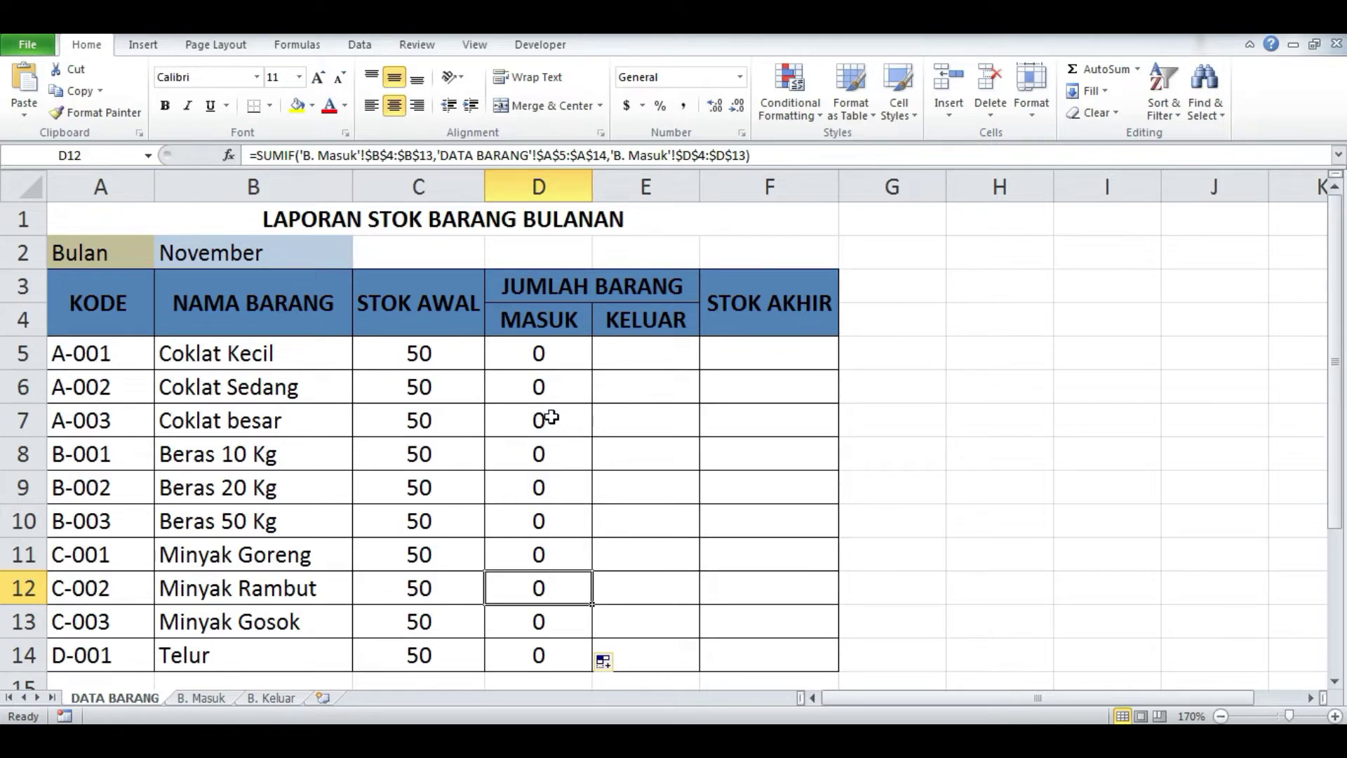
Start a SUMIF in KELUAR cell E5 using B. Keluar codes B4:B13 as range.
click(626, 358)
text(=)
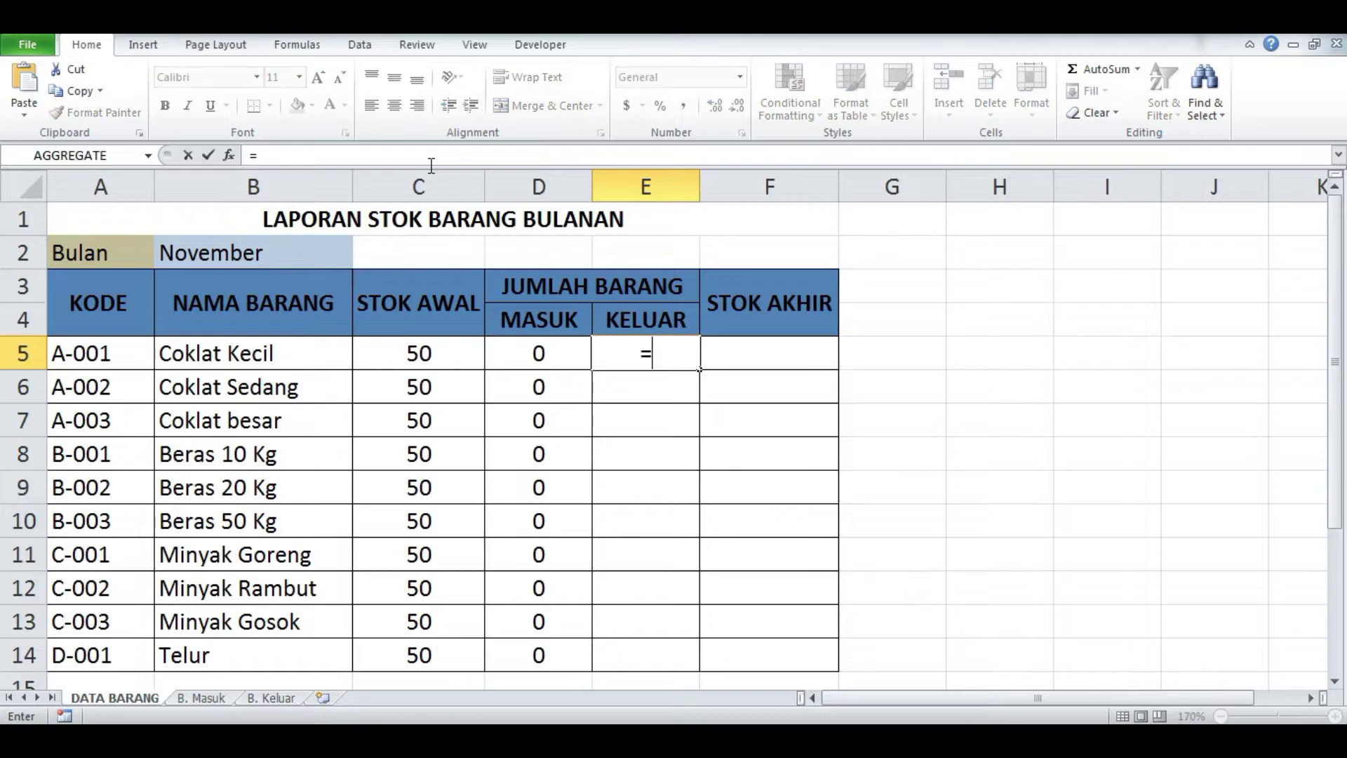
text(s)
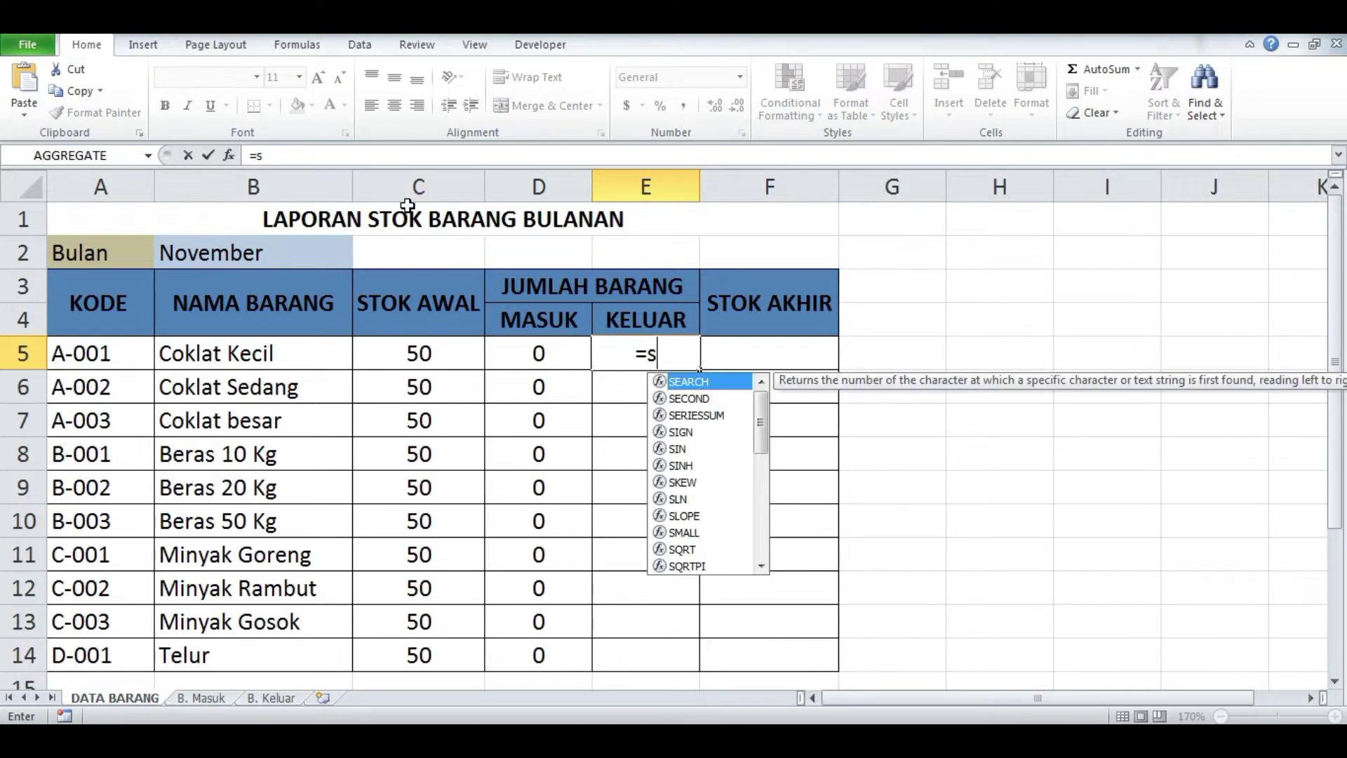
text(um)
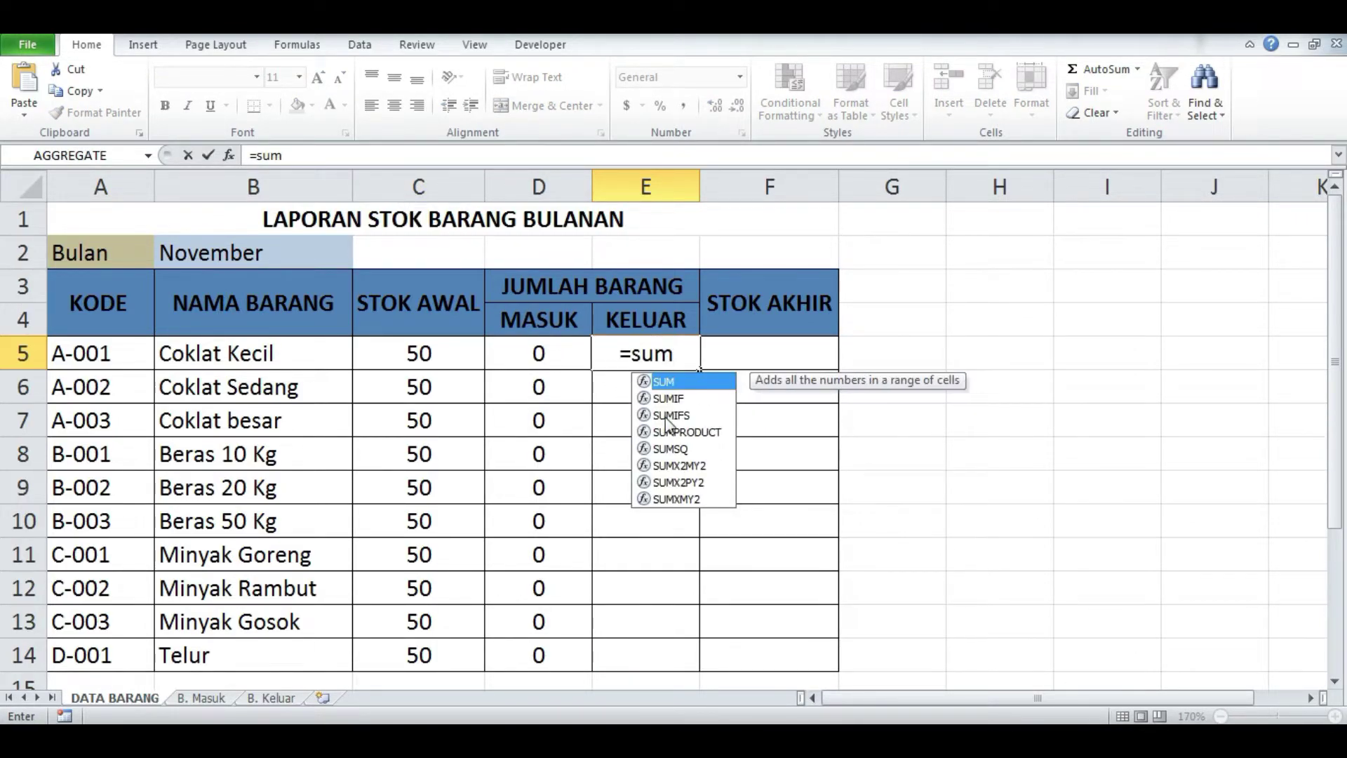
double_click(675, 400)
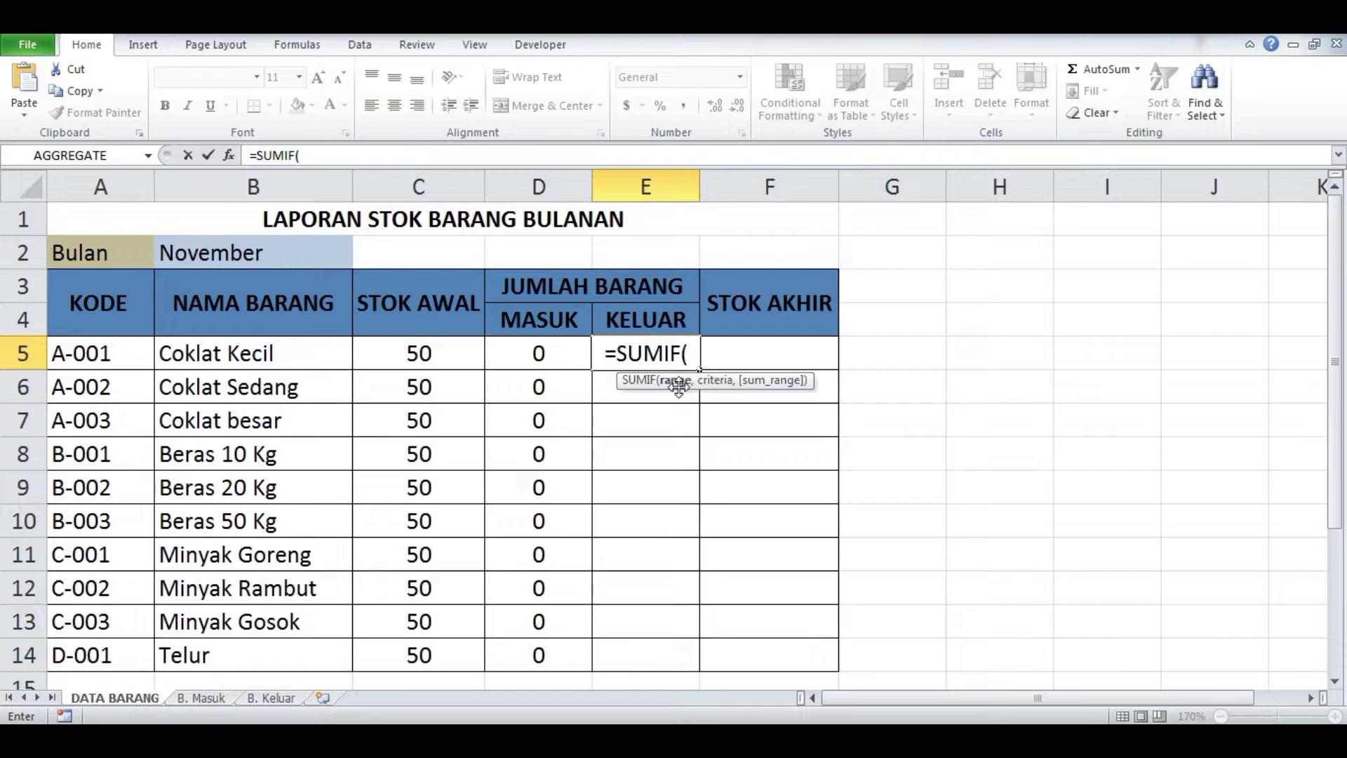
click(281, 698)
drag(219, 329, 233, 643)
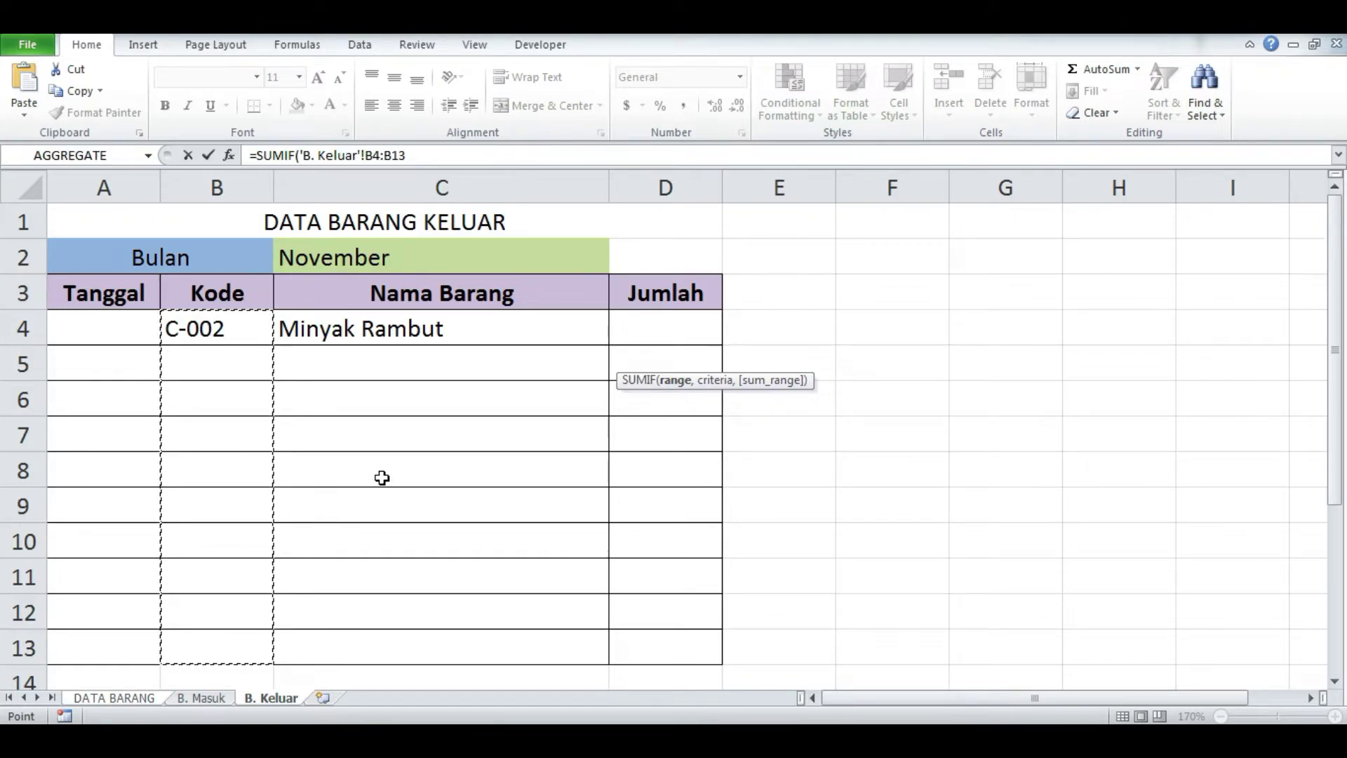
text(,)
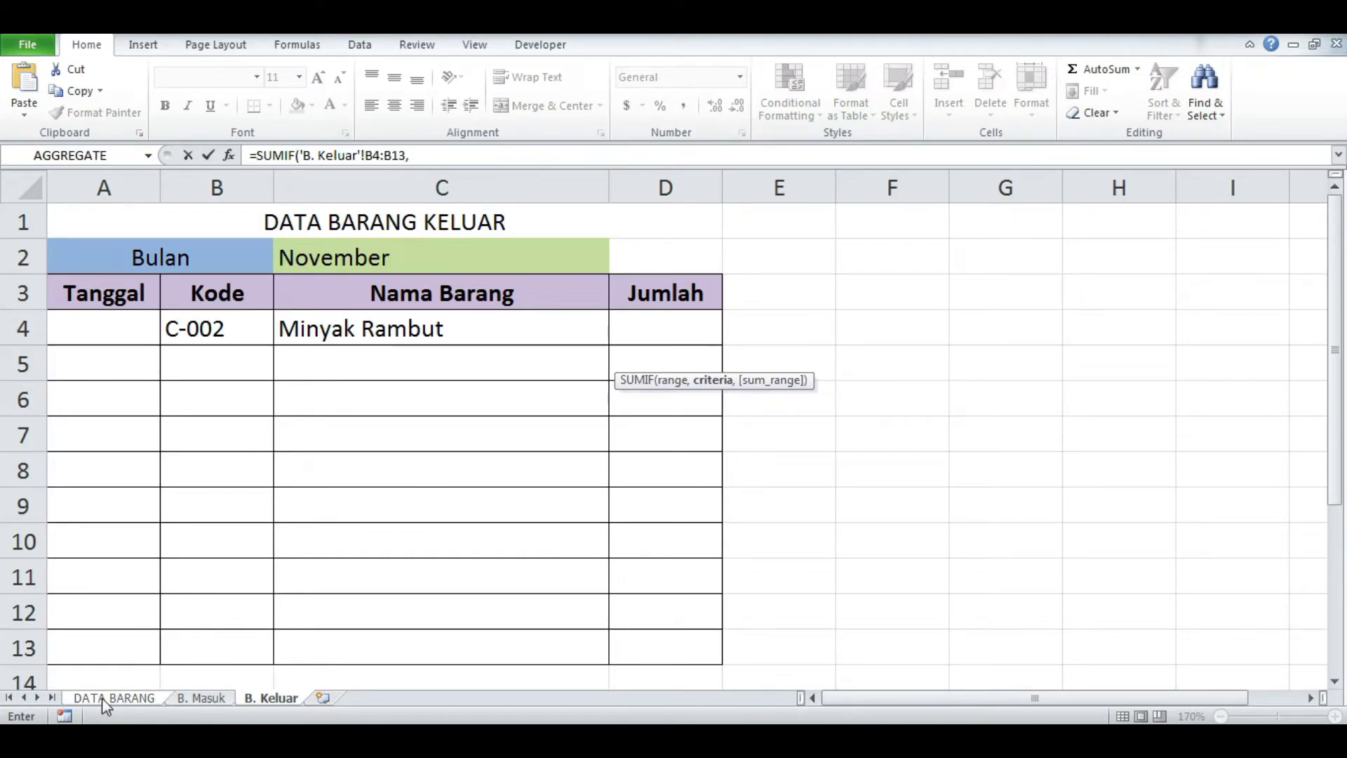
Add DATA BARANG A5:A14 as criteria and B. Keluar D4:D13 as sum range, closing the parenthesis.
click(102, 698)
mouse_move(94, 353)
mouse_down()
mouse_move(96, 627)
mouse_move(117, 660)
mouse_up()
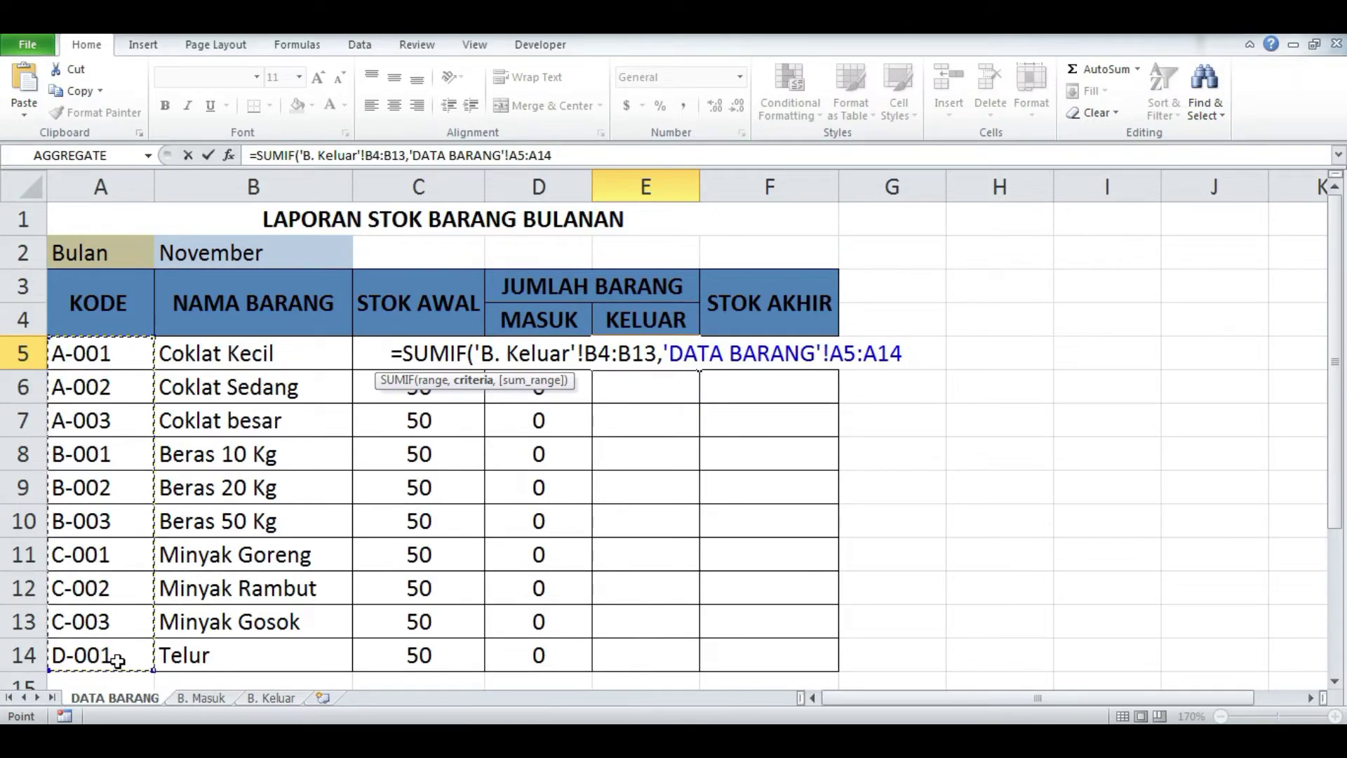
text(,)
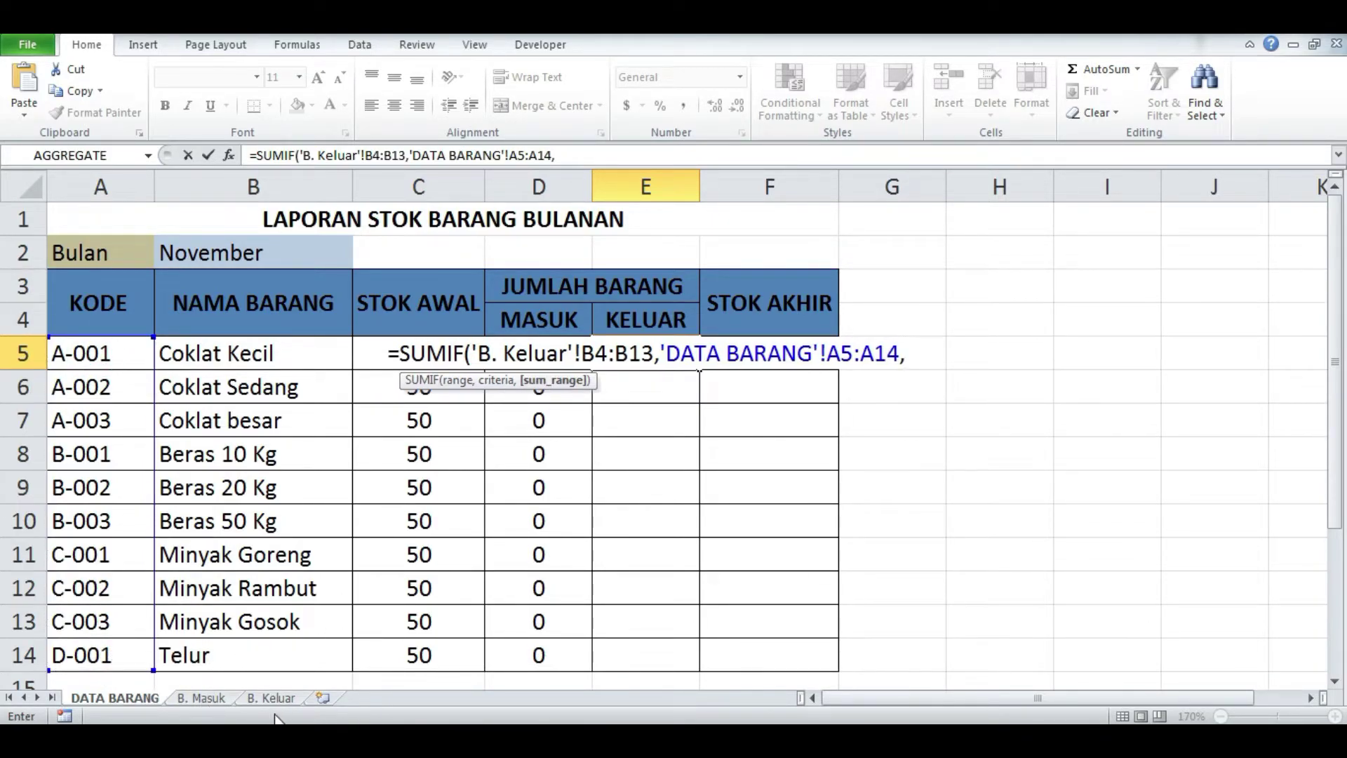
click(271, 699)
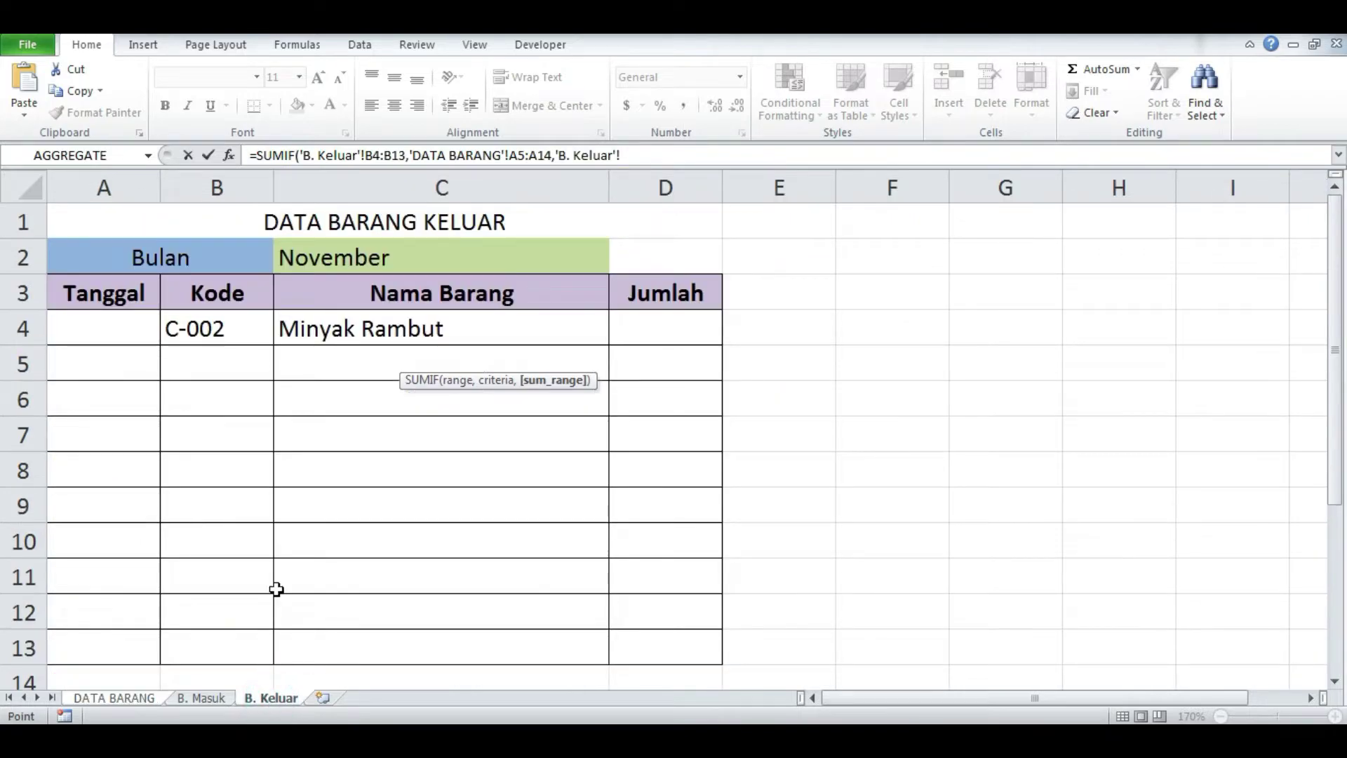
drag(670, 328, 688, 641)
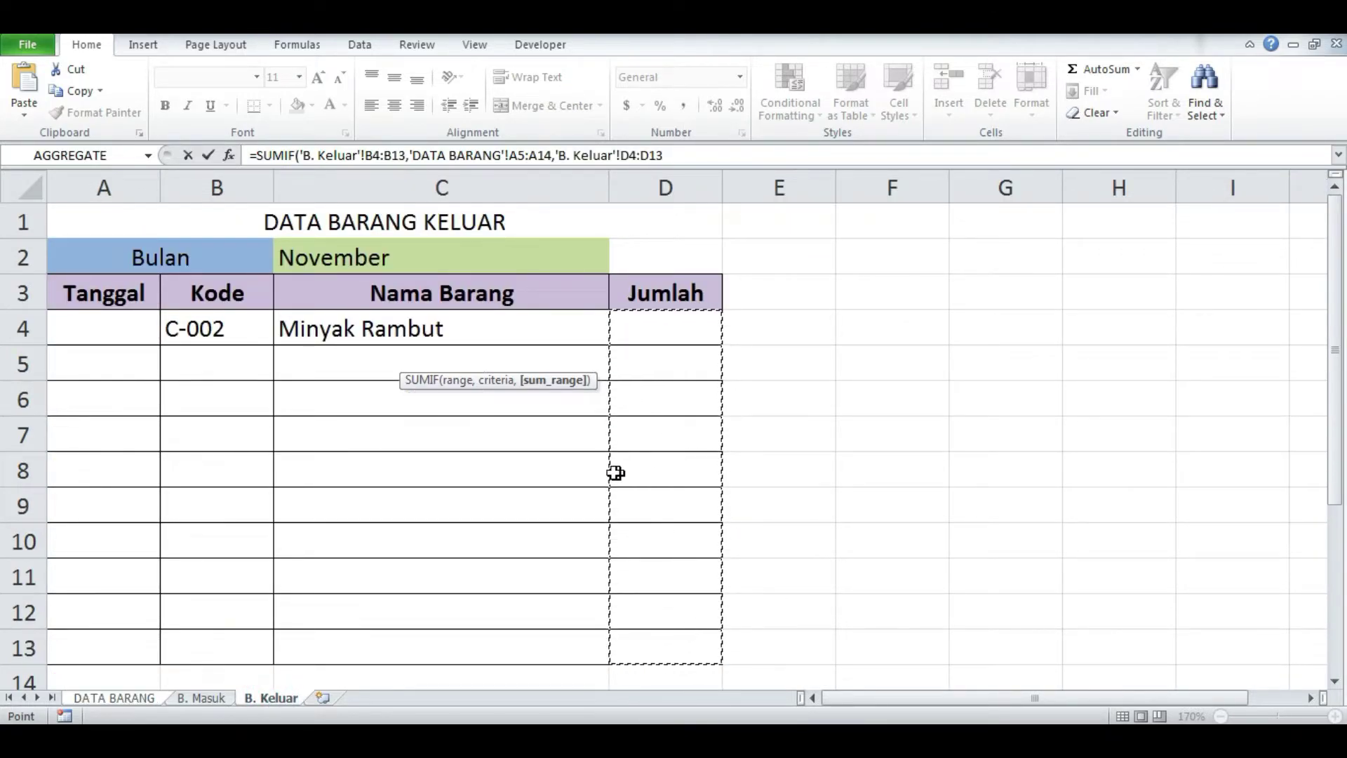
click(671, 156)
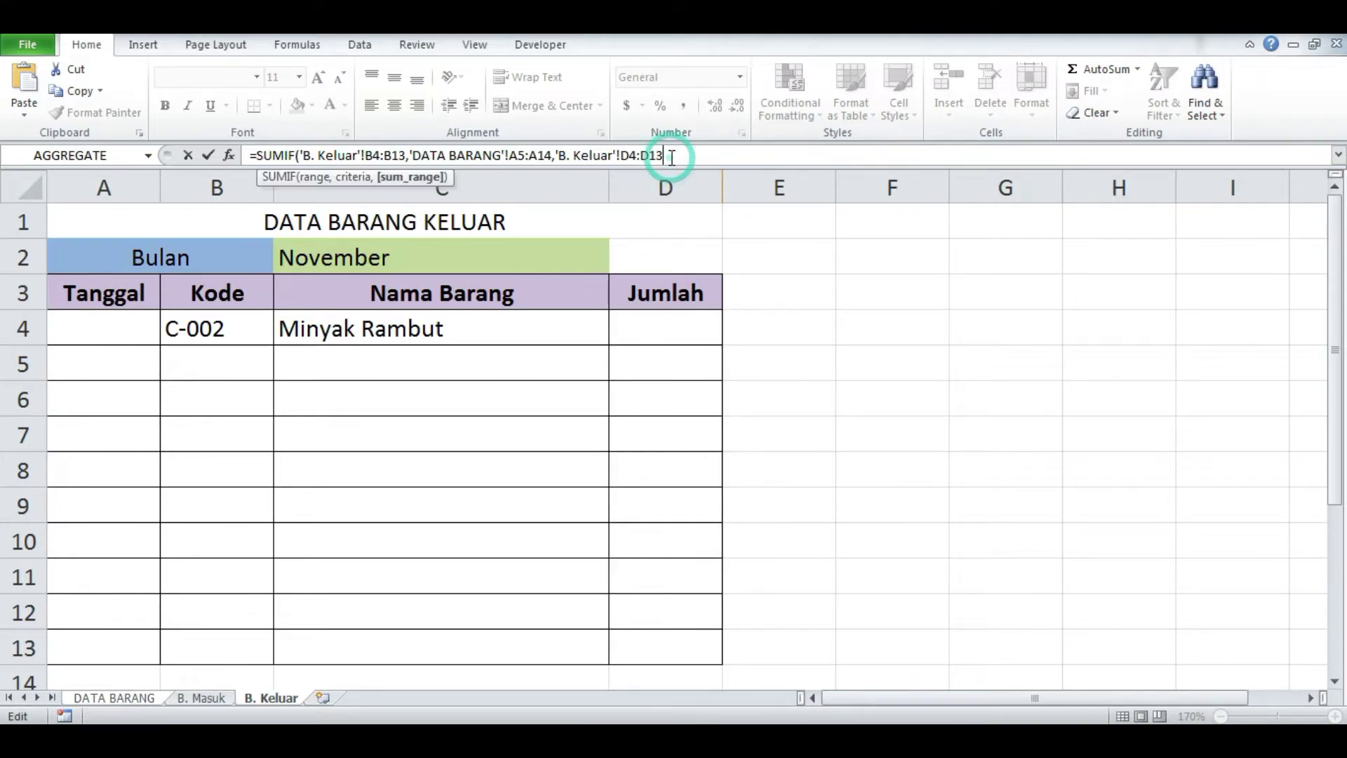
text())
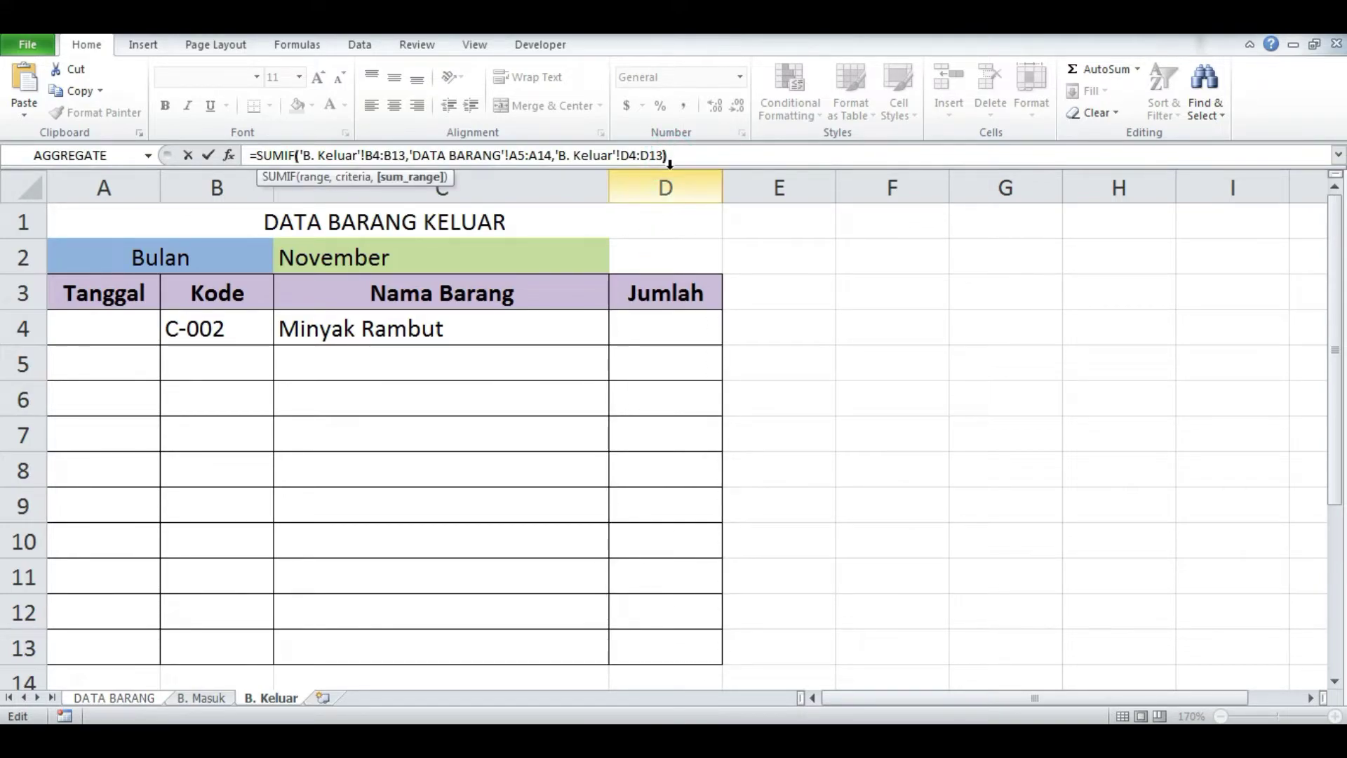
click(375, 156)
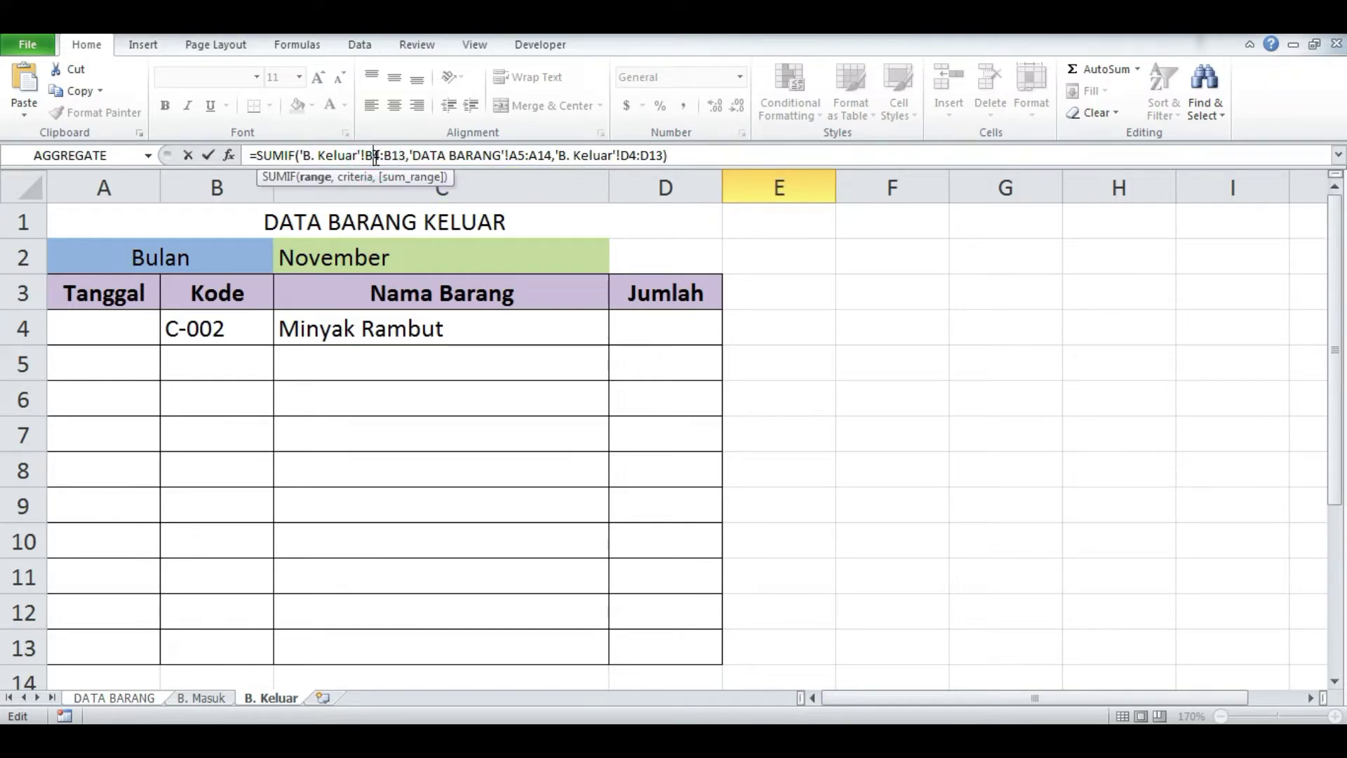
Lock B4, B13, A5, A14, D4 and D13 as absolute references and commit.
key(F4)
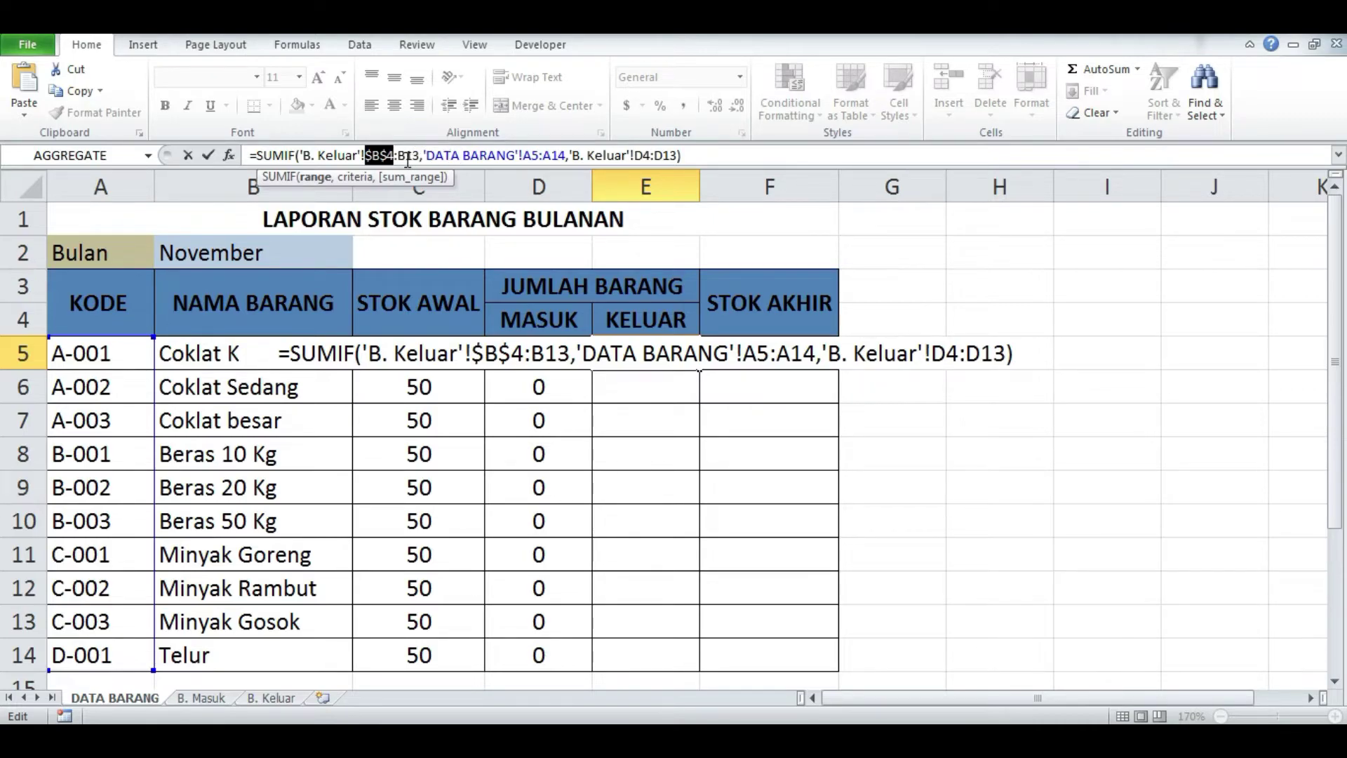
click(407, 155)
key(F4)
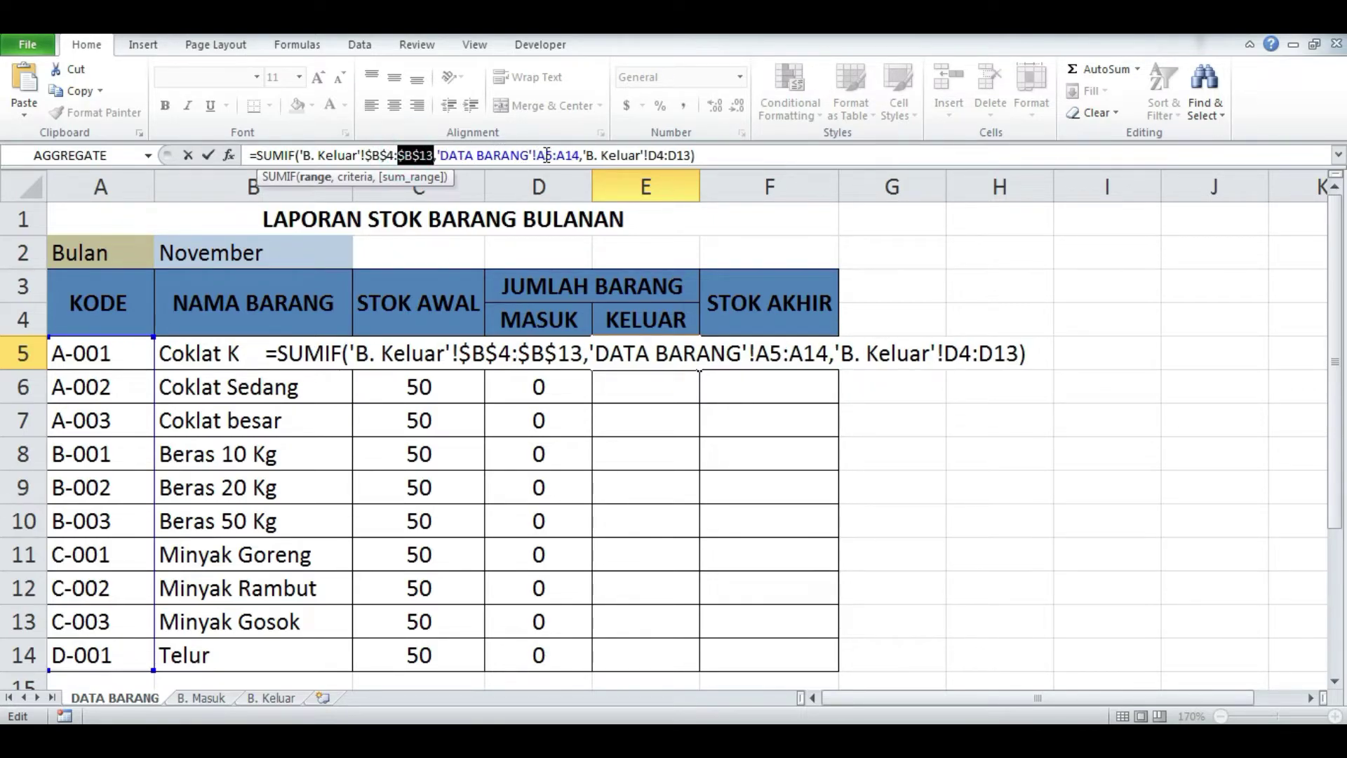
click(546, 156)
key(F4)
click(581, 154)
key(F4)
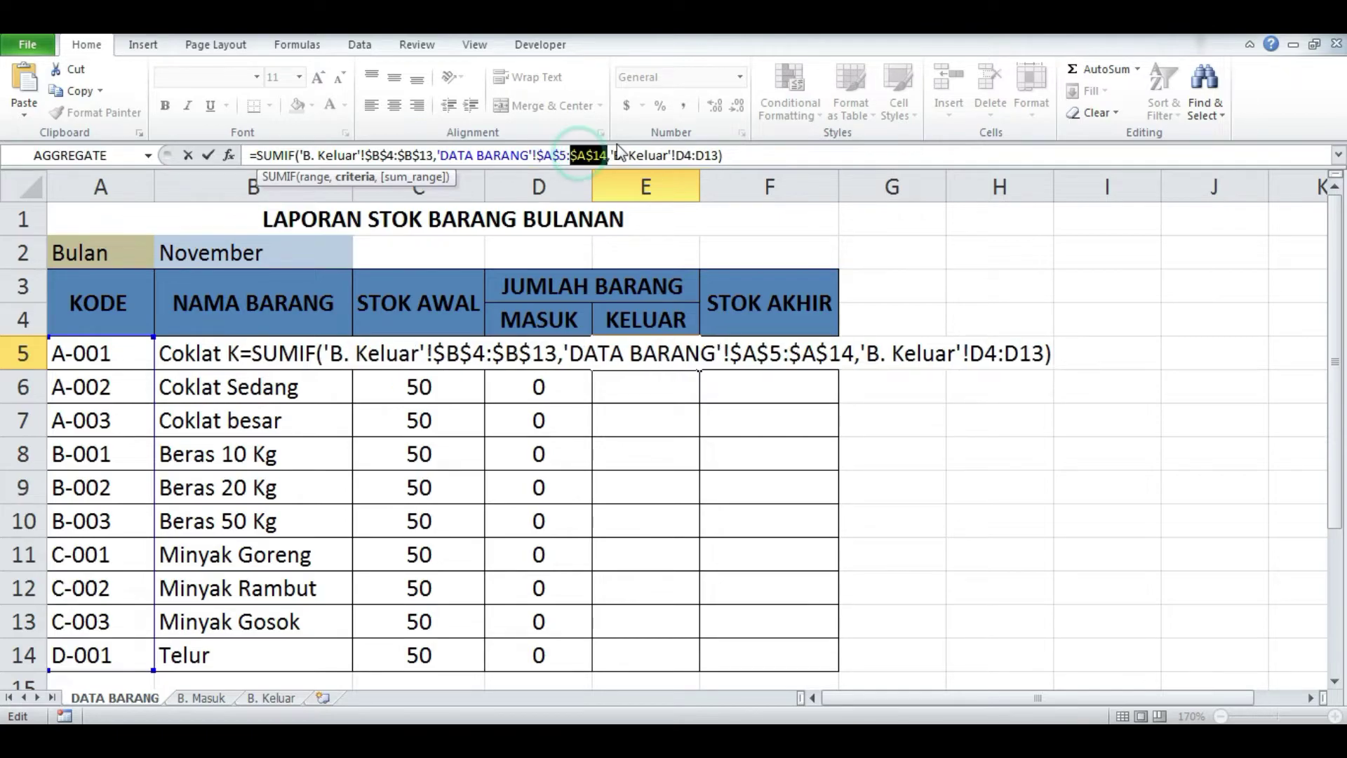
click(687, 155)
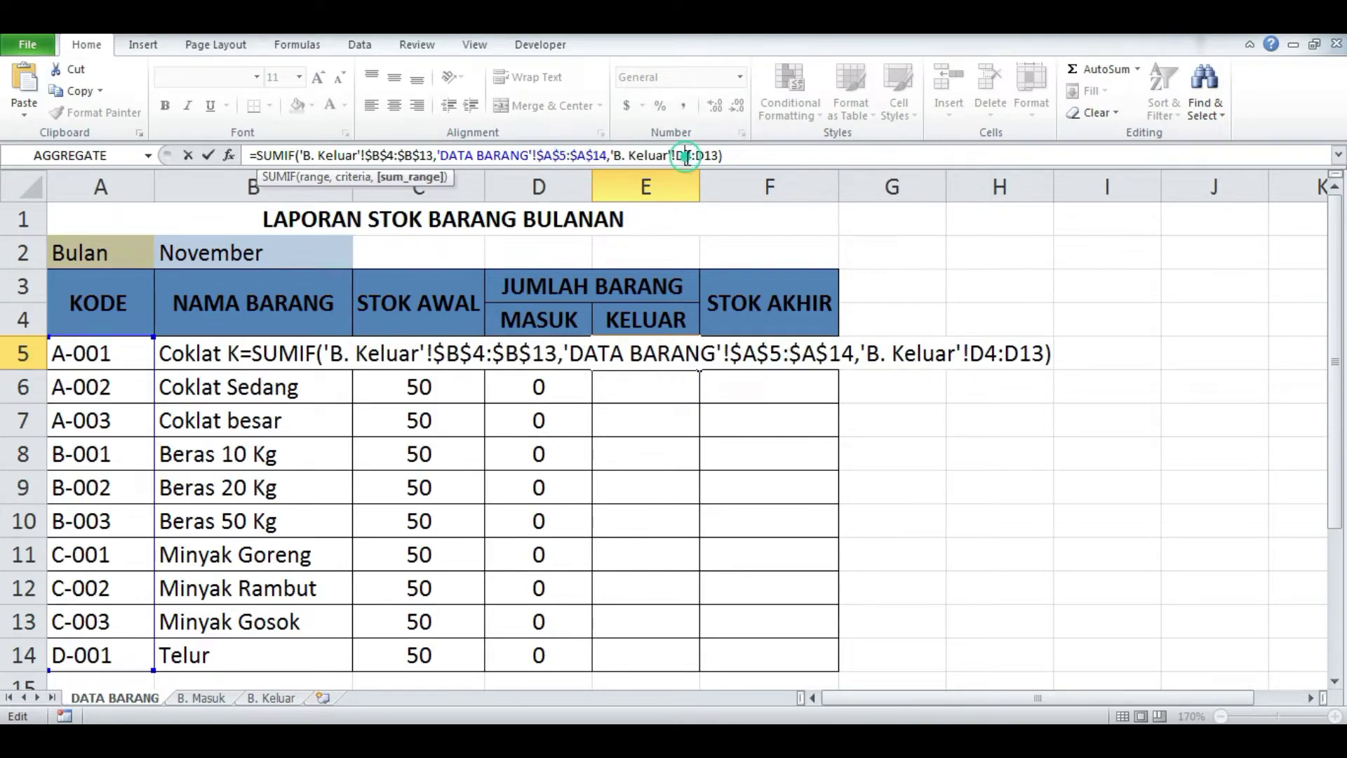
key(F4)
click(763, 155)
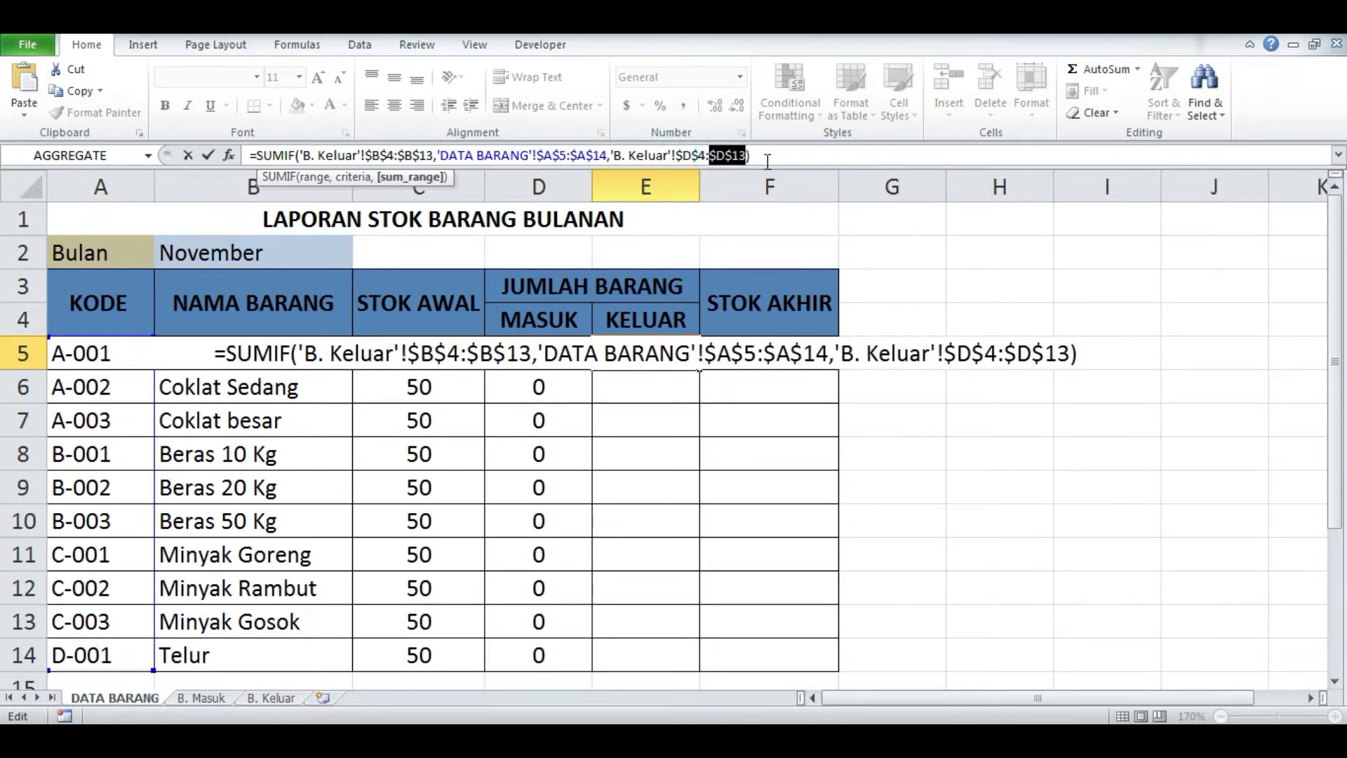
key(F4)
key(Return)
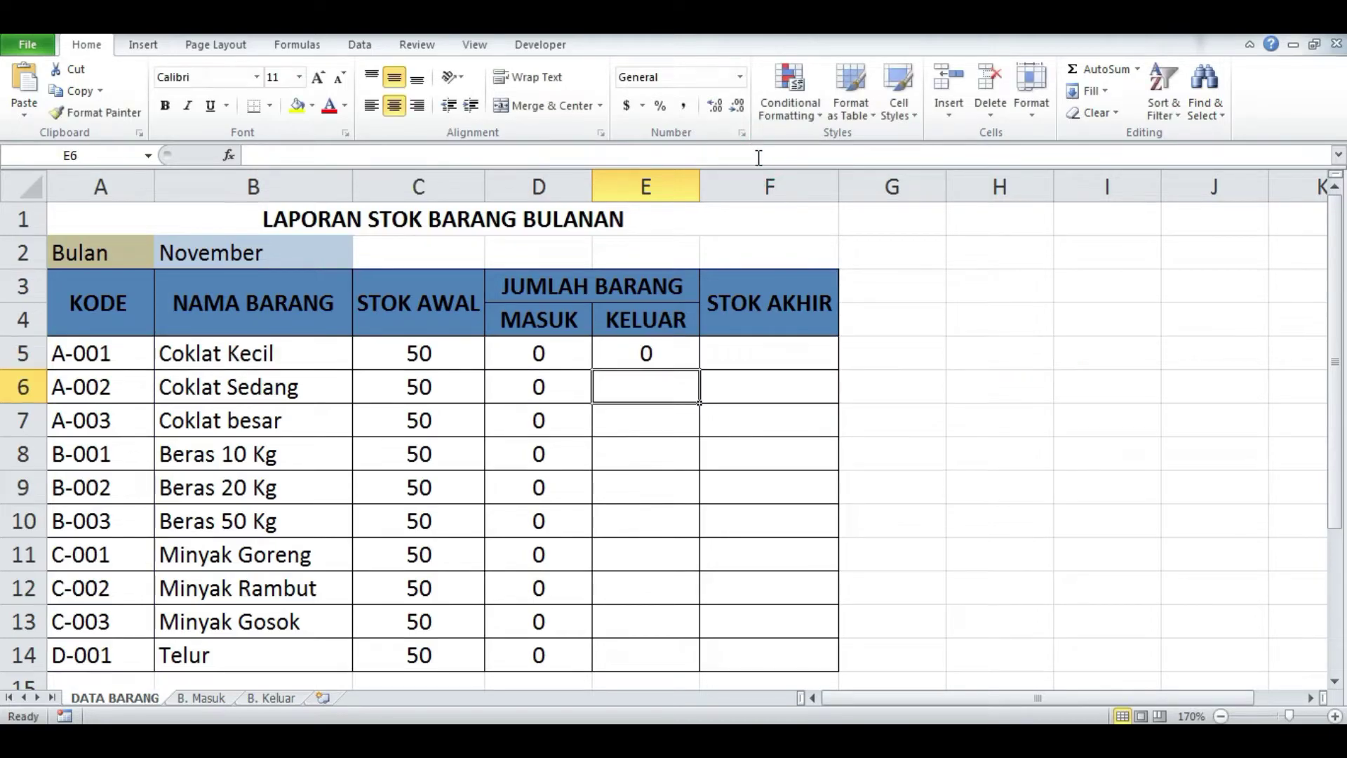
Fill the KELUAR formula down E5:E14, each showing 0.
click(671, 359)
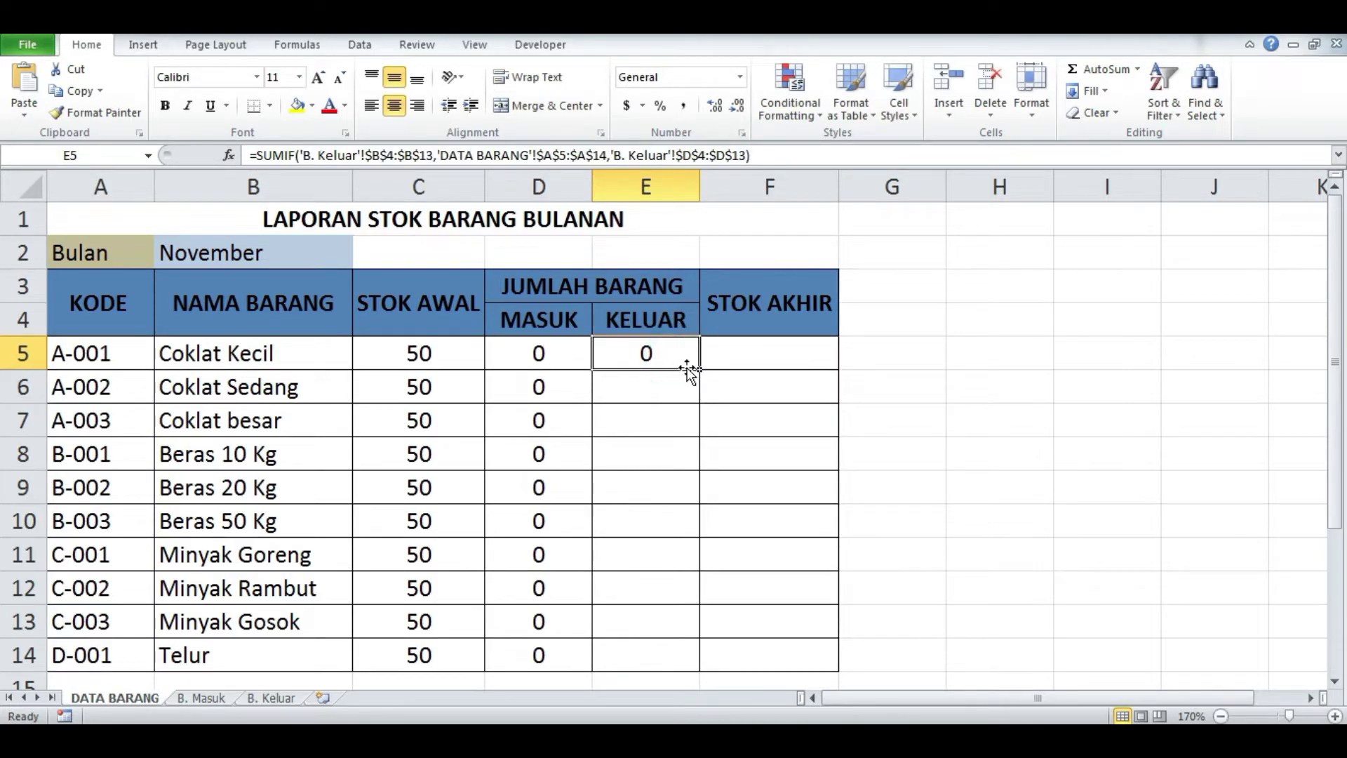
drag(699, 367, 695, 659)
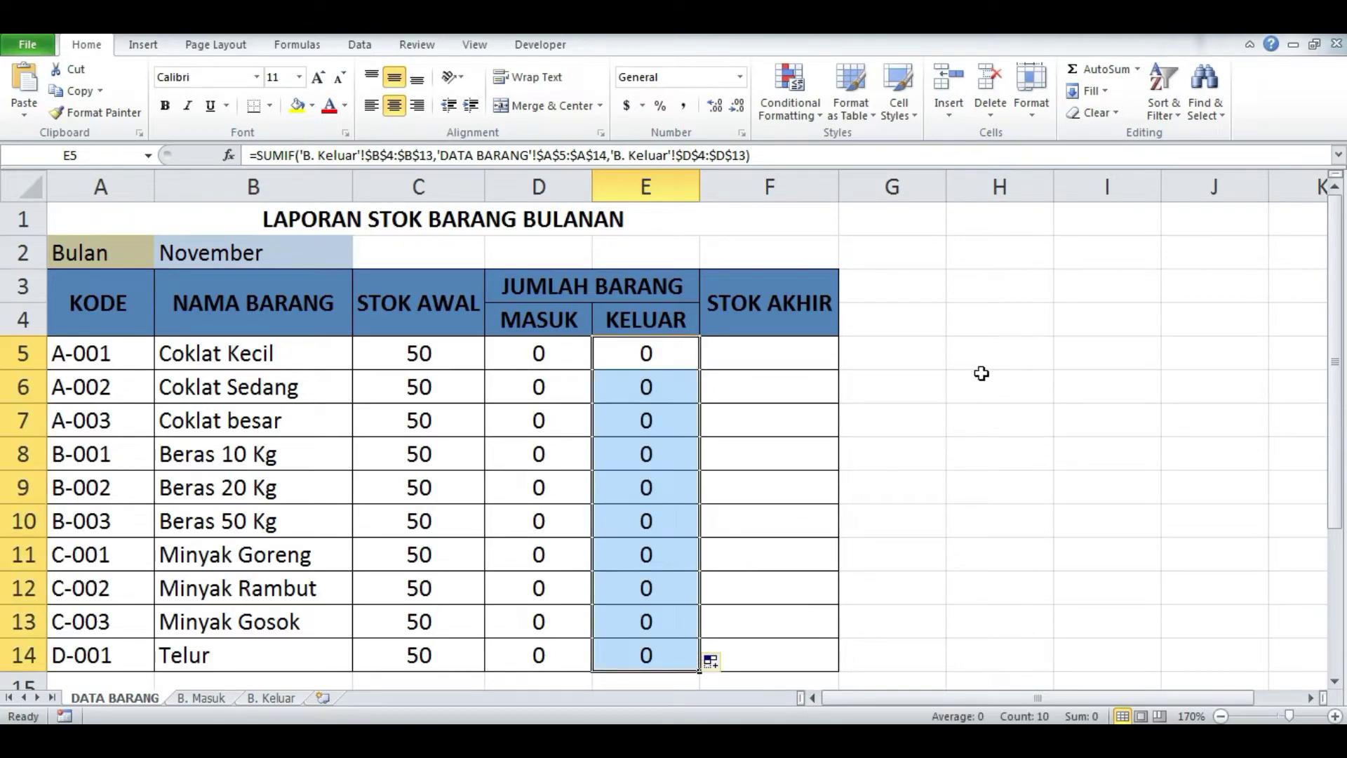
click(745, 365)
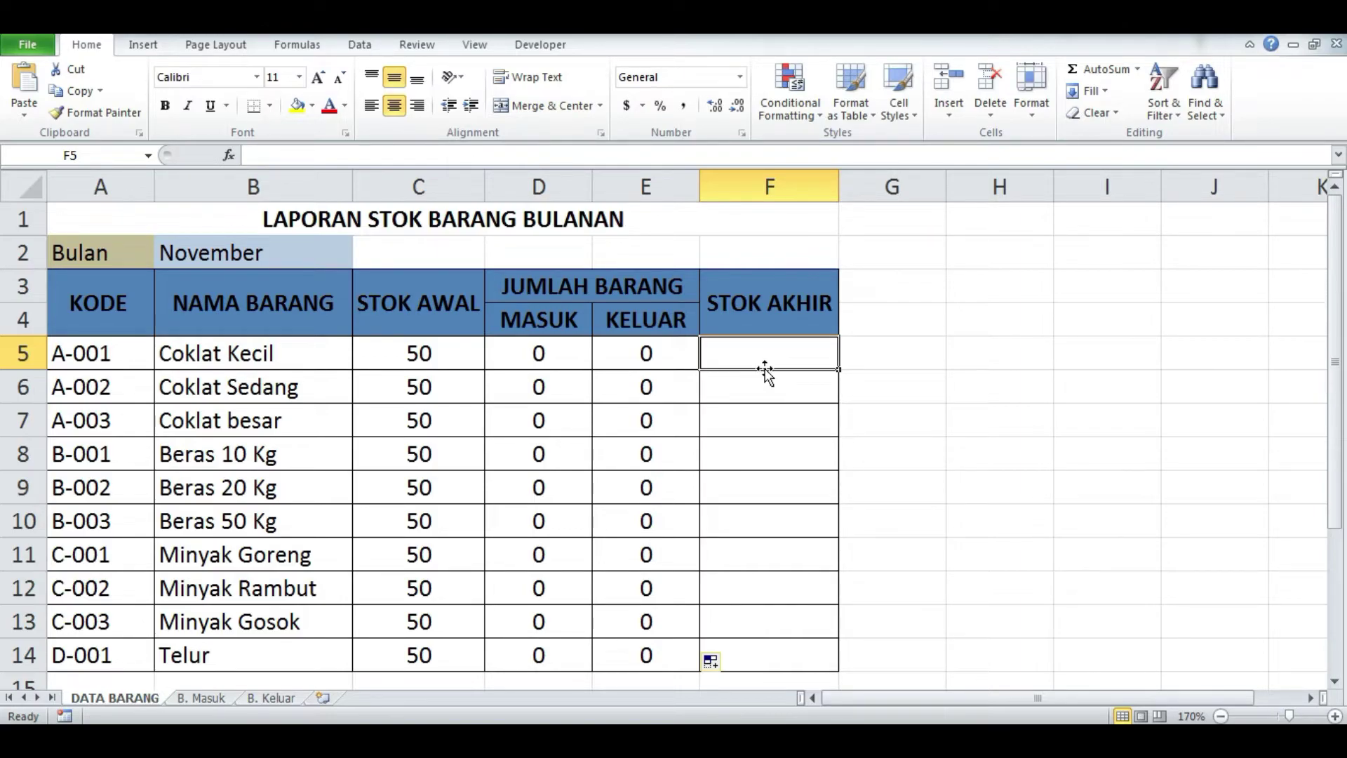
Enter =SUM(C5+D5-E5) in STOK AKHIR cell F5.
text(=s)
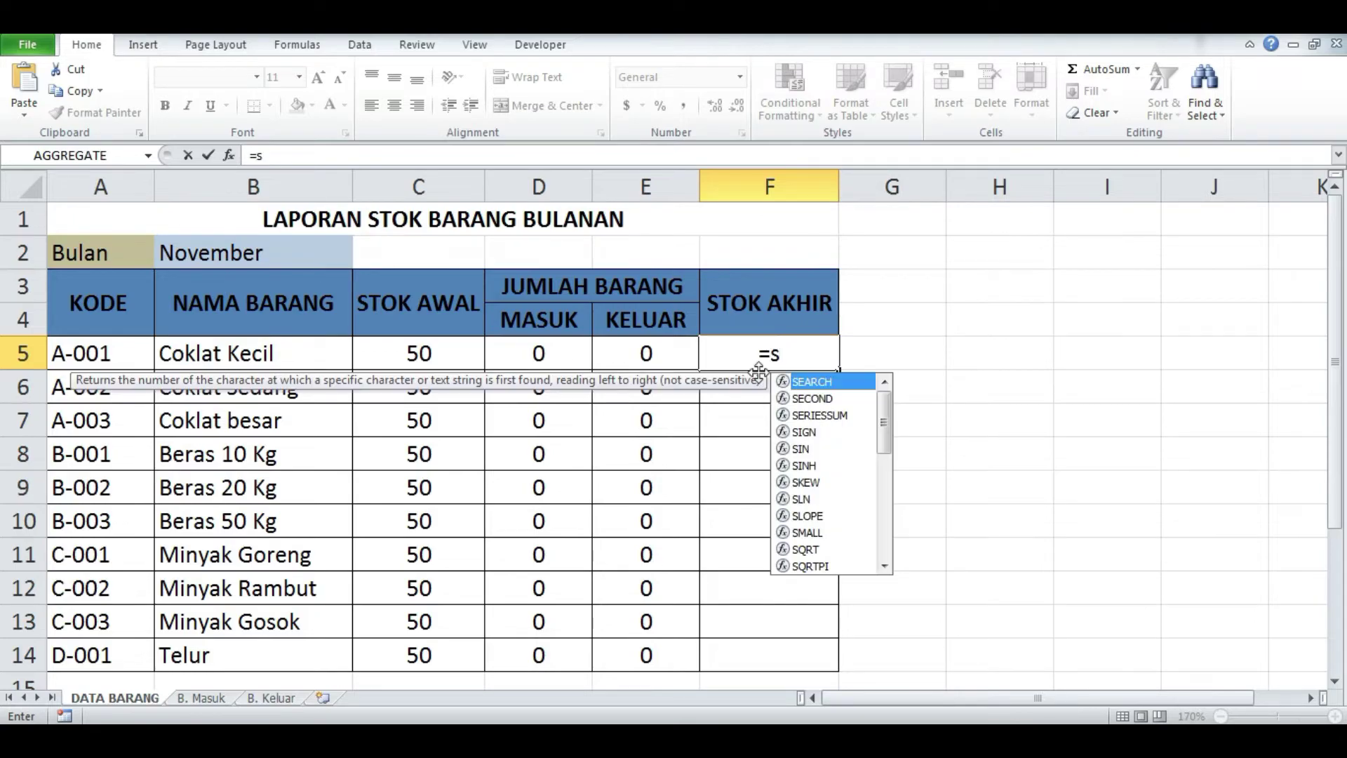
text(um)
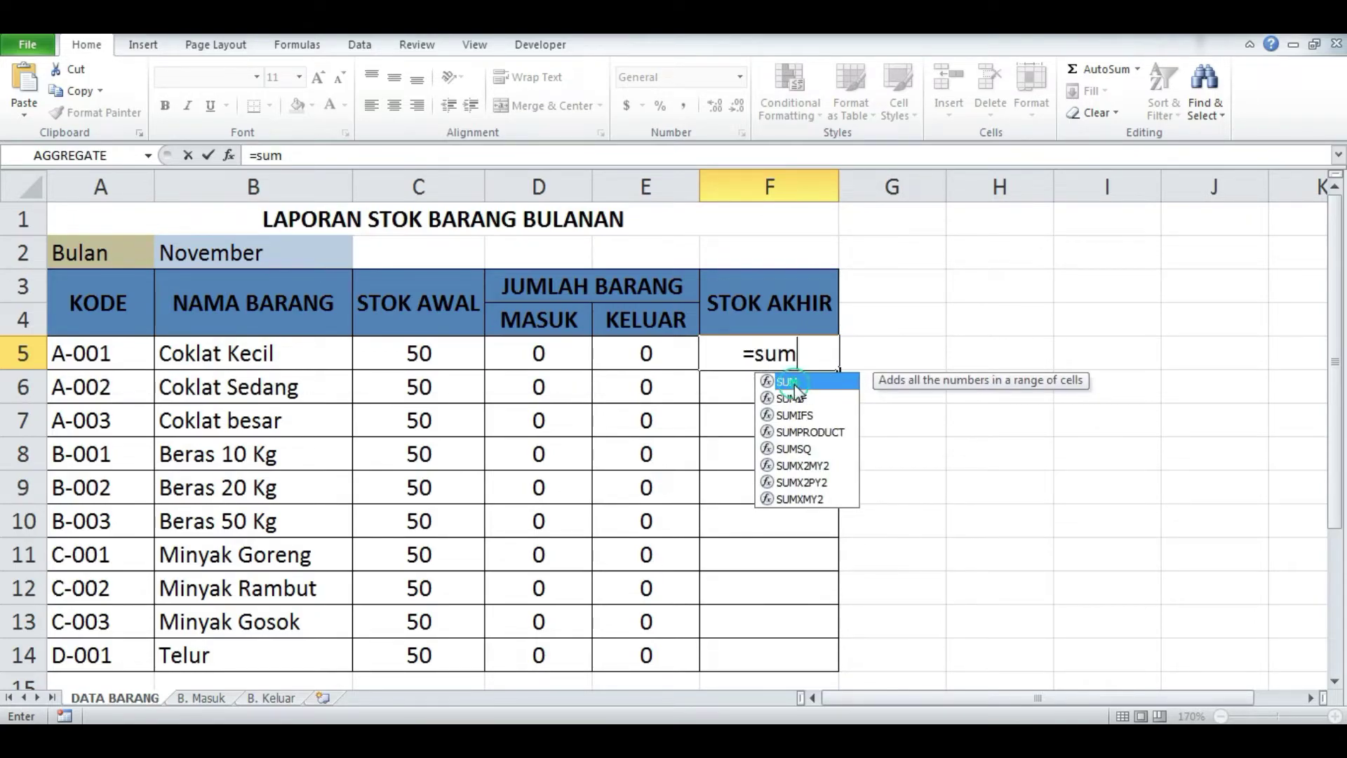
double_click(792, 382)
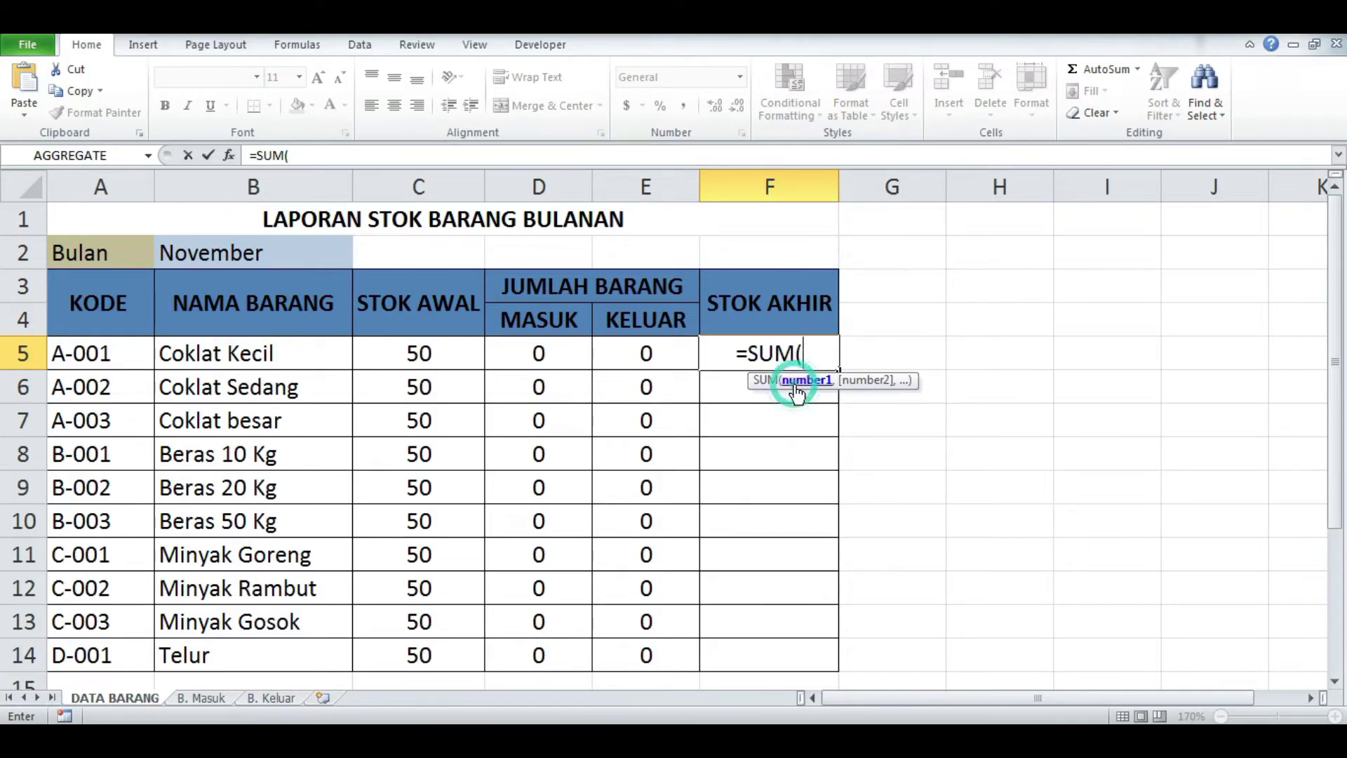
click(430, 359)
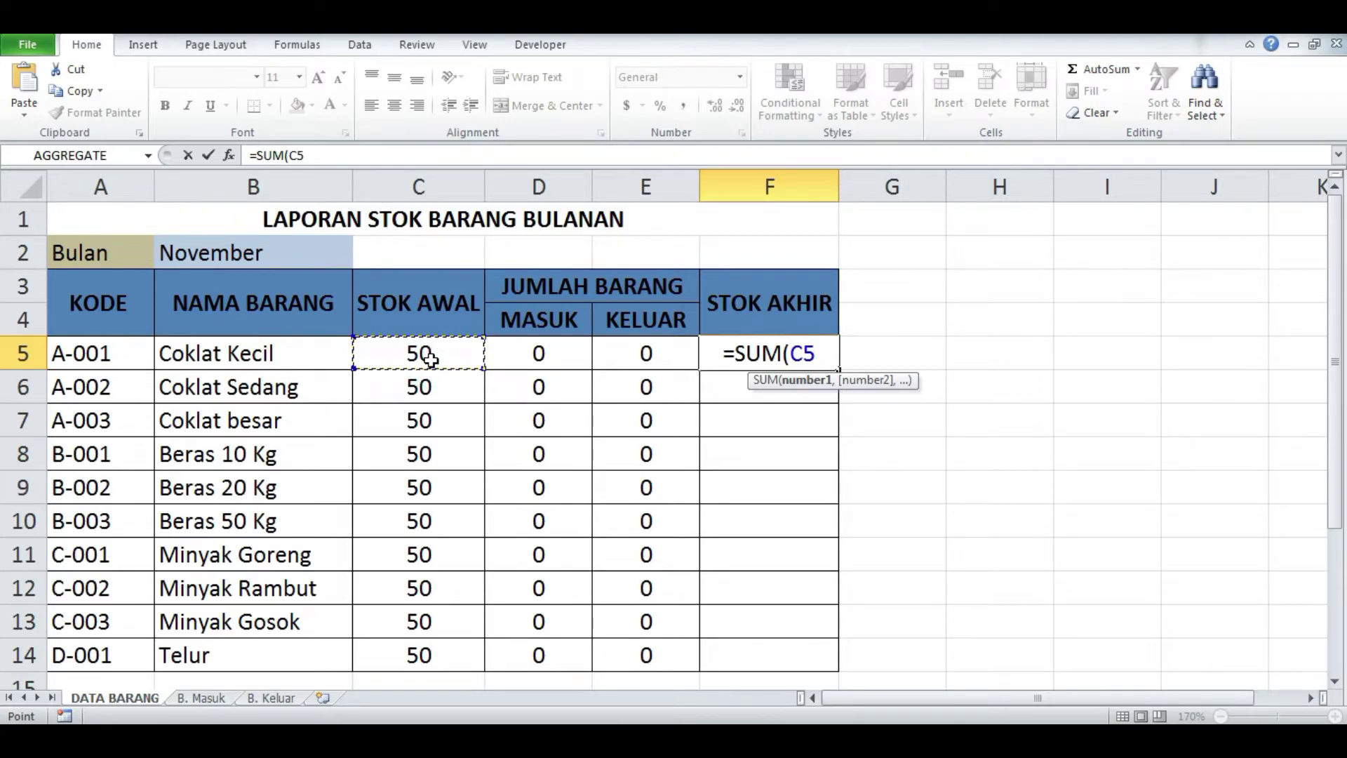
text(+)
click(544, 364)
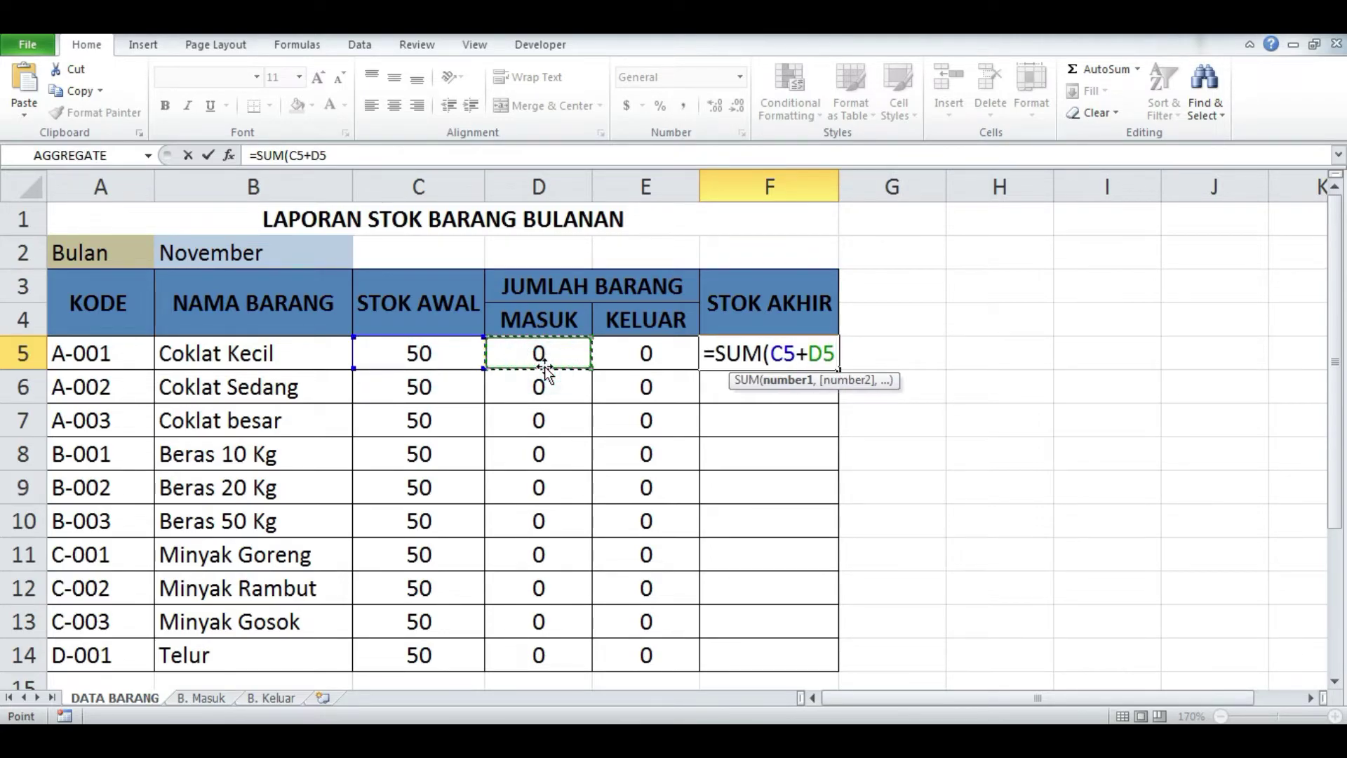
text(-)
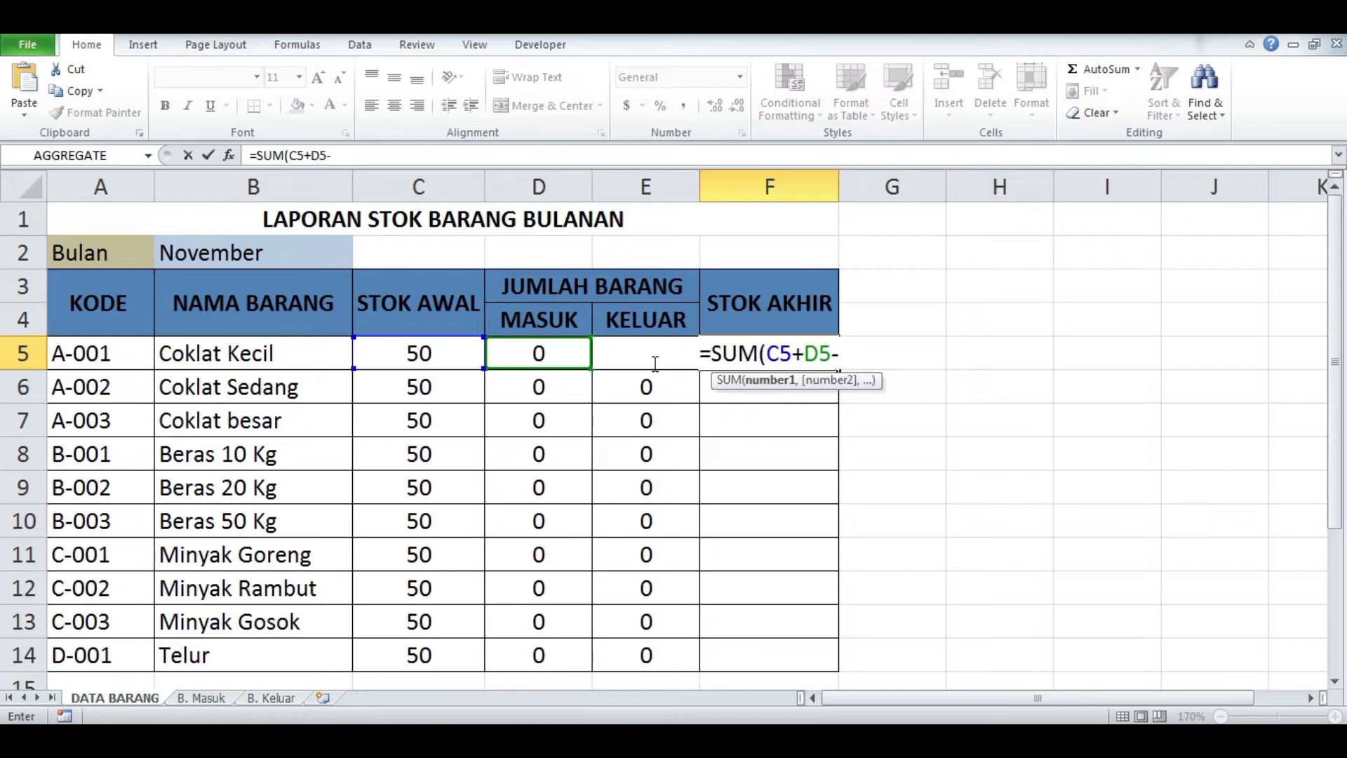
click(651, 386)
key(Up)
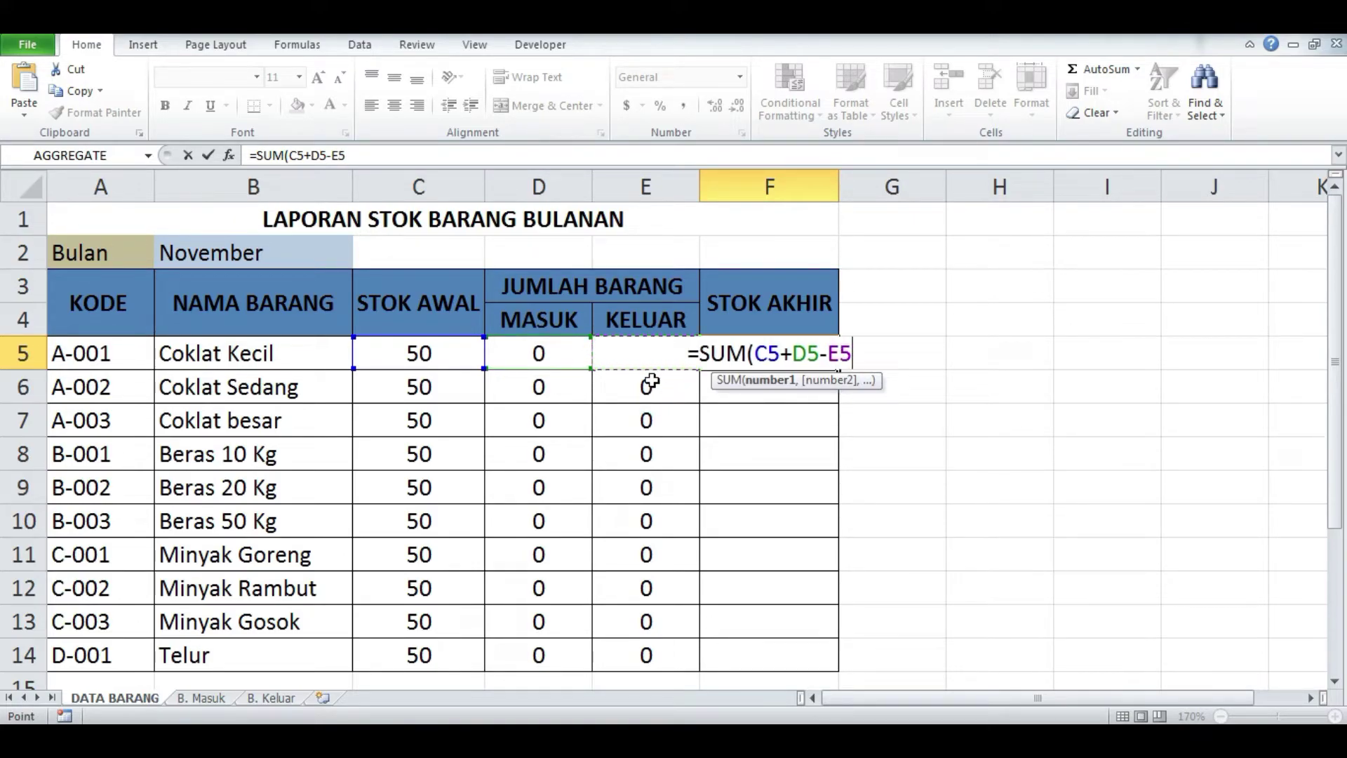
text())
key(Return)
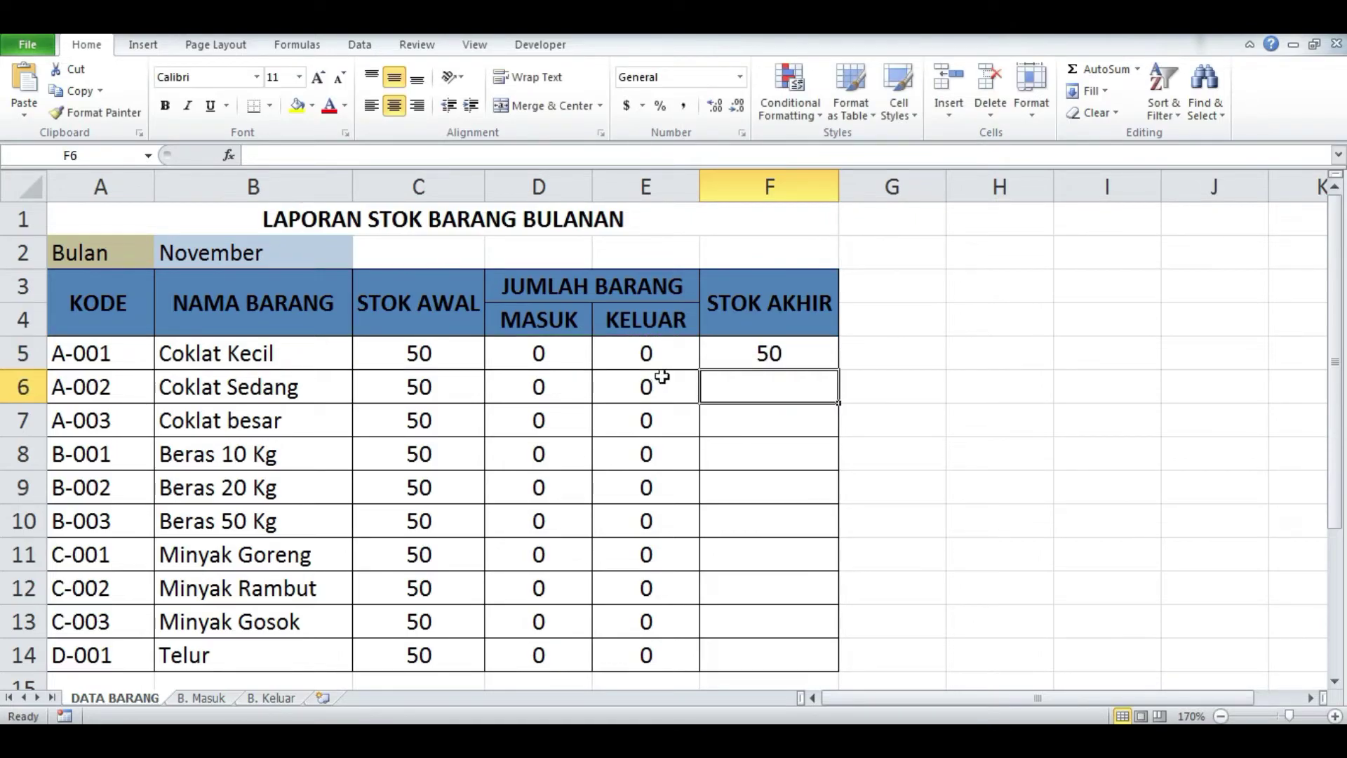
Fill the STOK AKHIR formula down to F14, all showing 50, then go to B. Masuk.
click(769, 353)
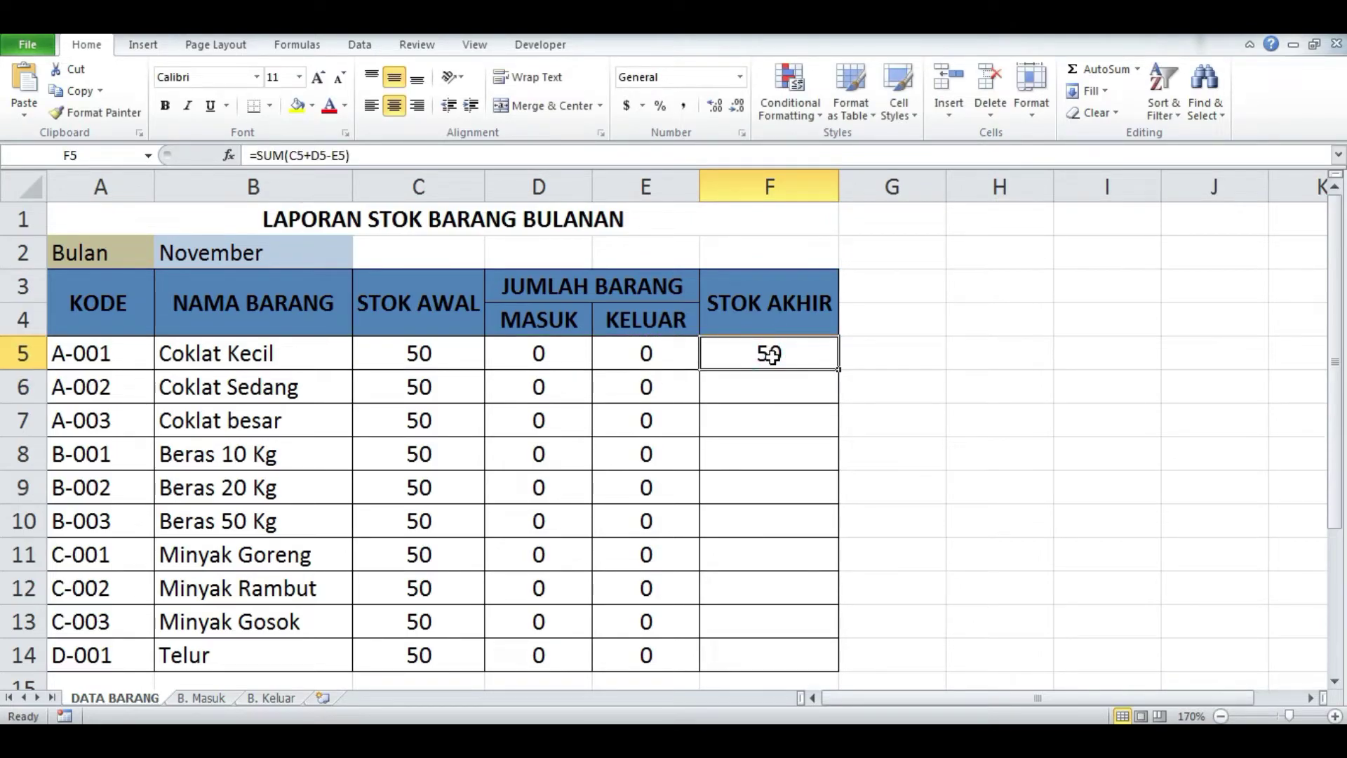
drag(838, 370, 842, 667)
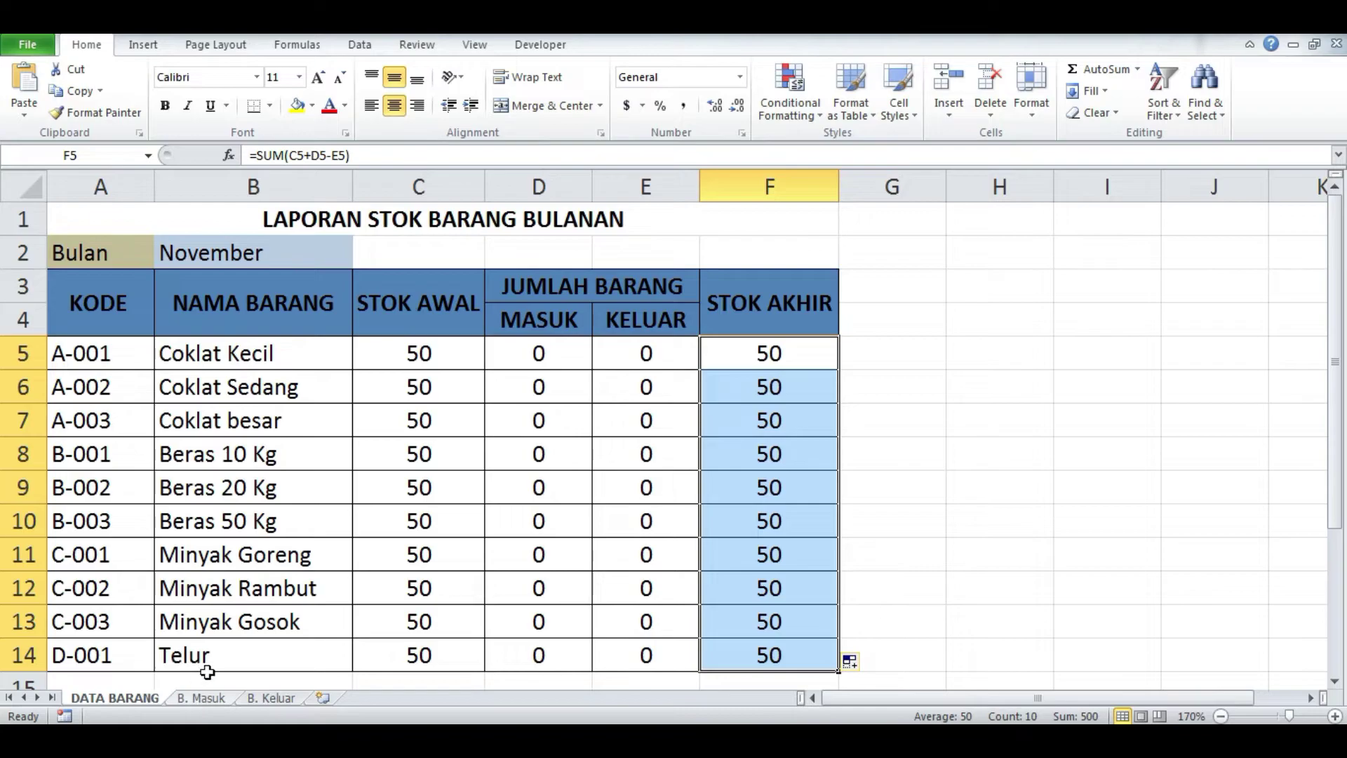
click(195, 700)
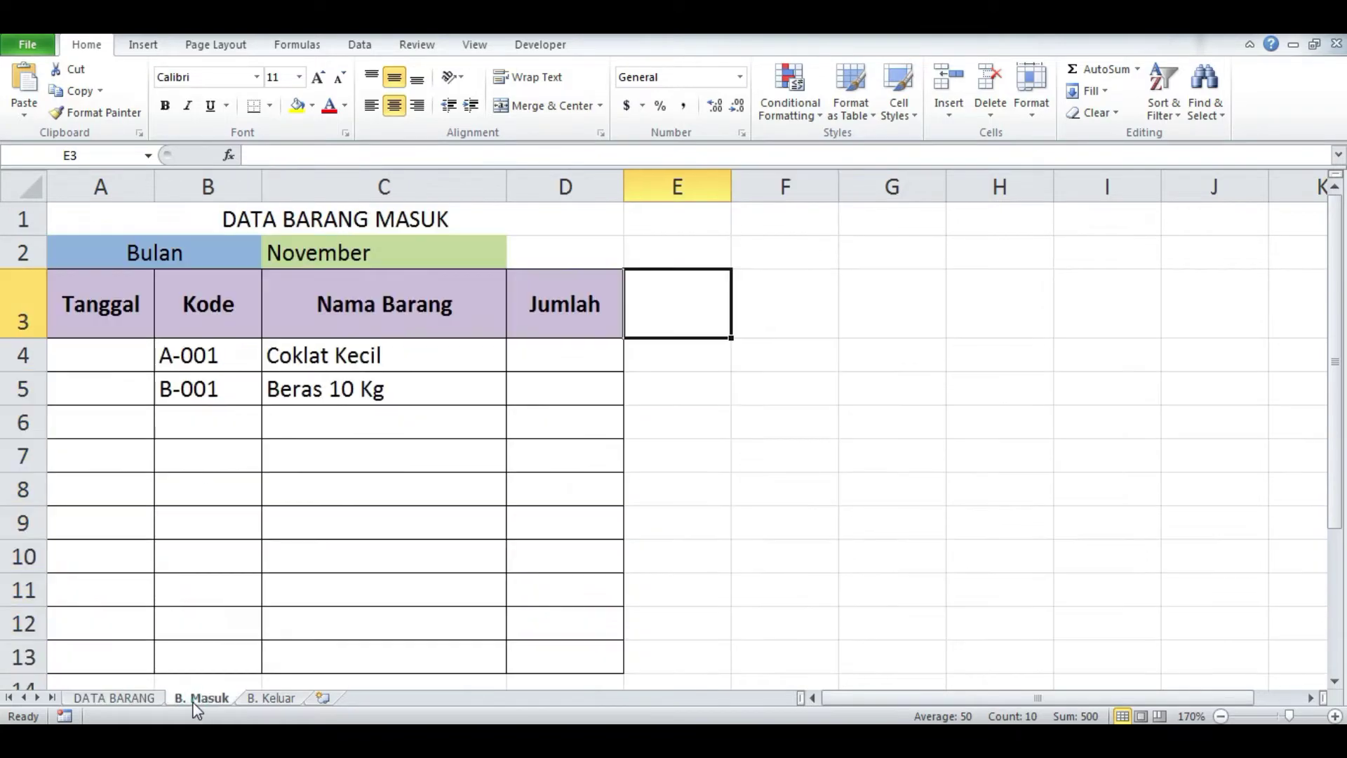
Date the first B. Masuk entry 1/11/2020 and set Coklat Kecil's Jumlah to 40.
click(98, 366)
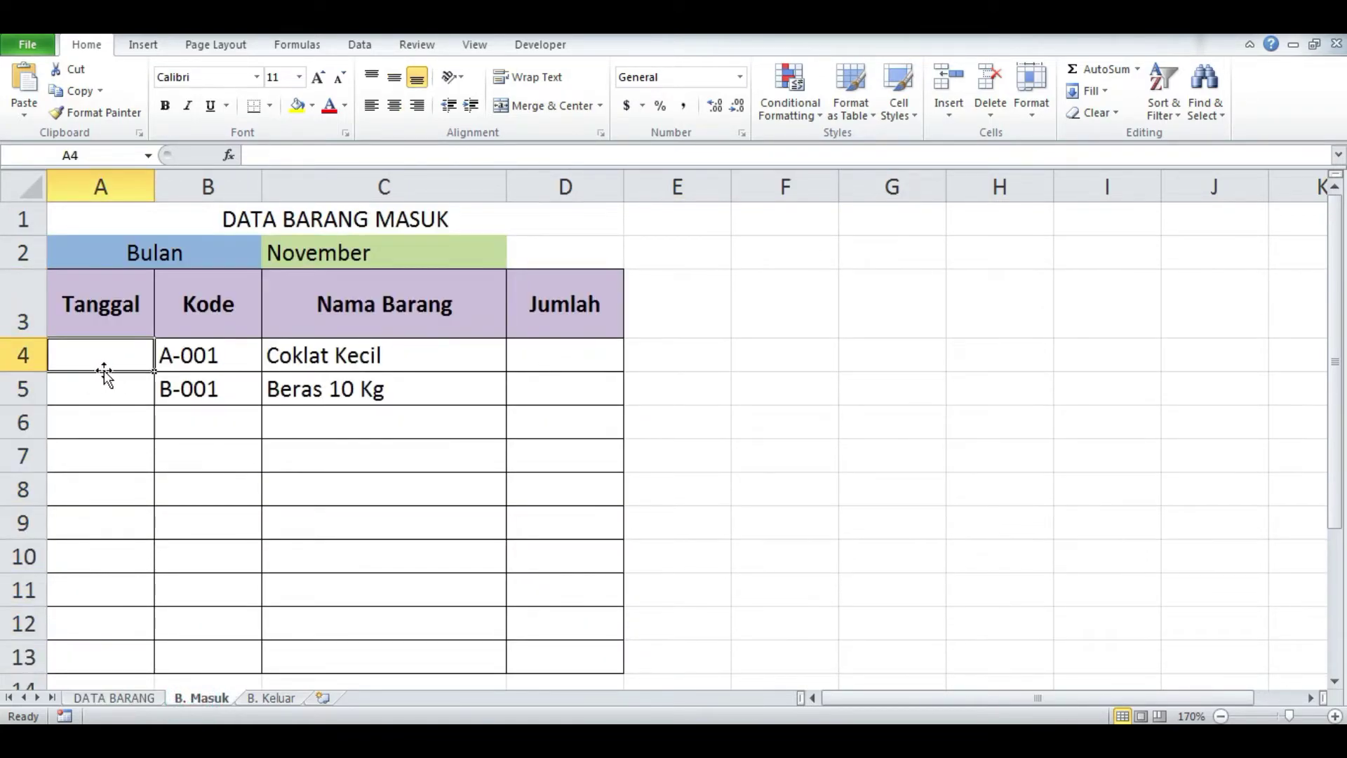
text(1)
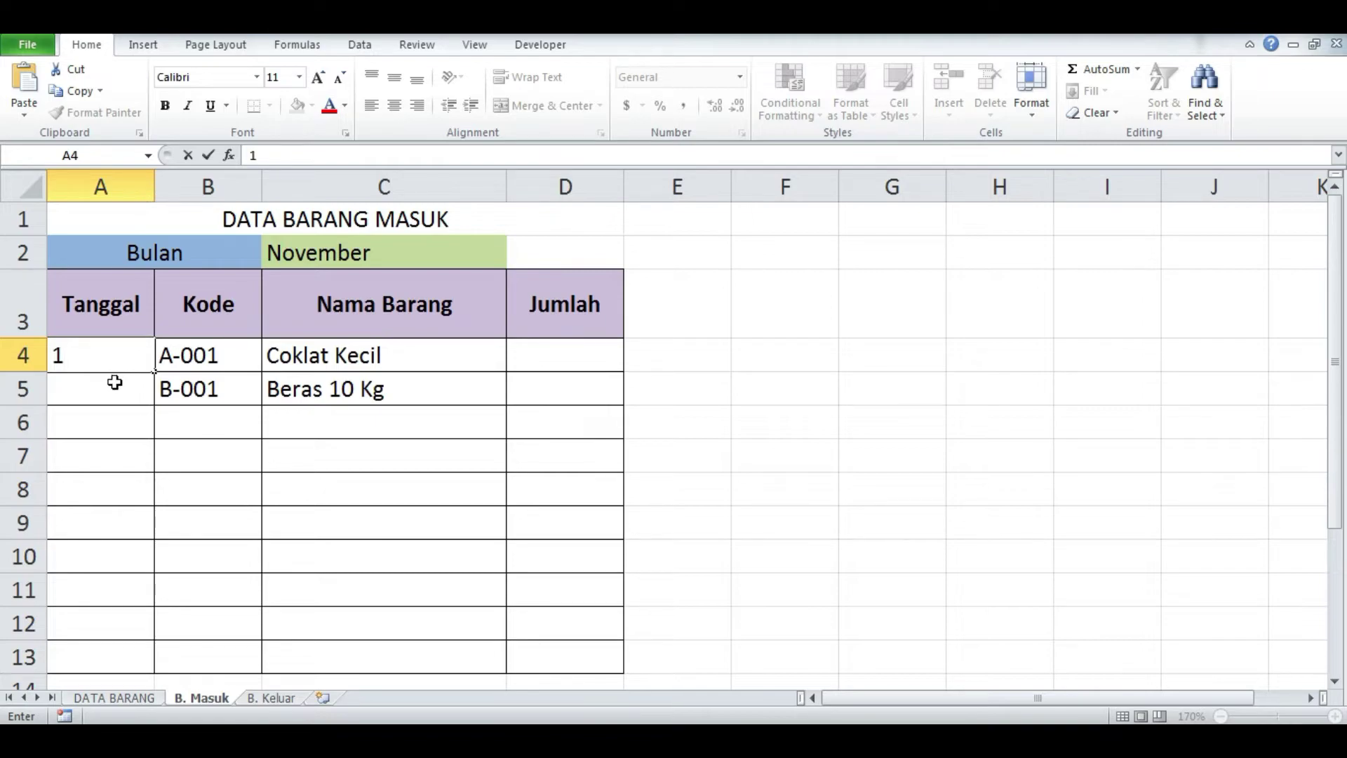
text(/11)
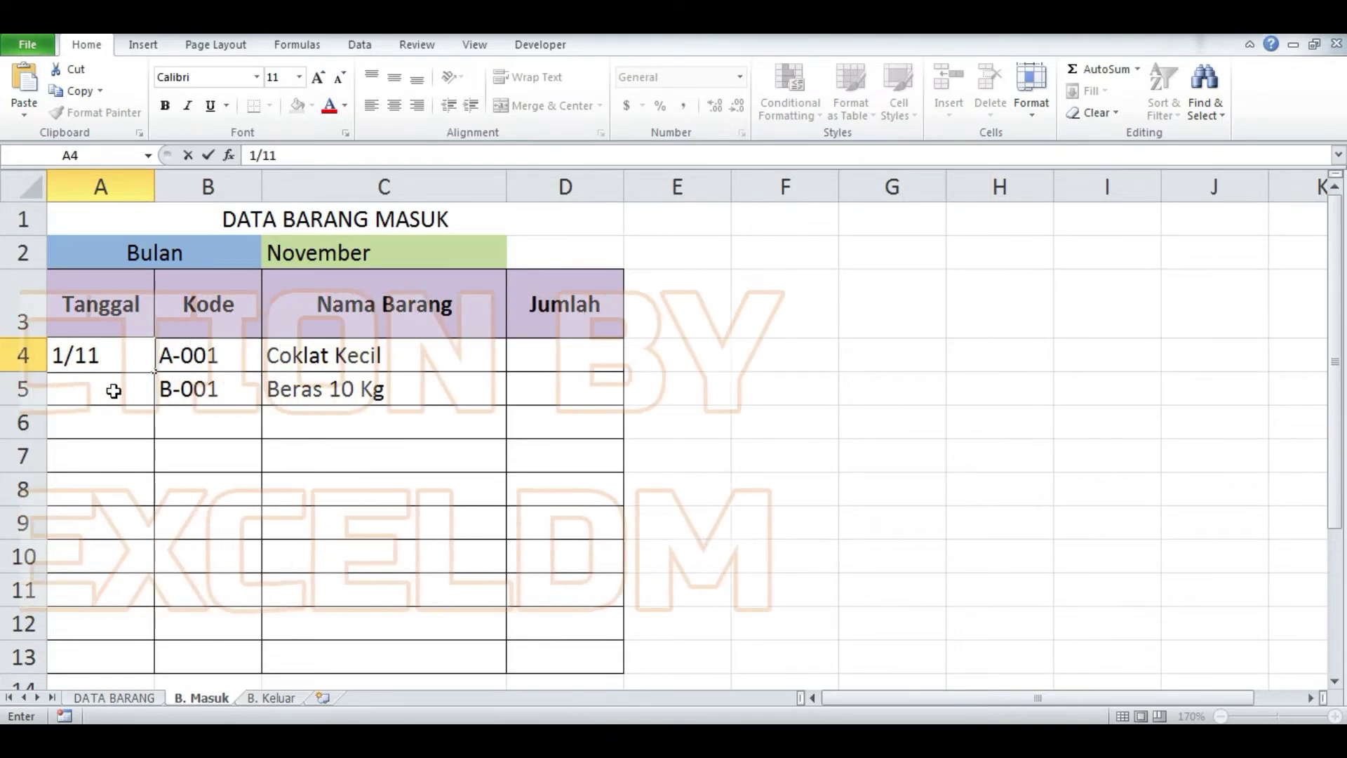
text(/2)
text(0)
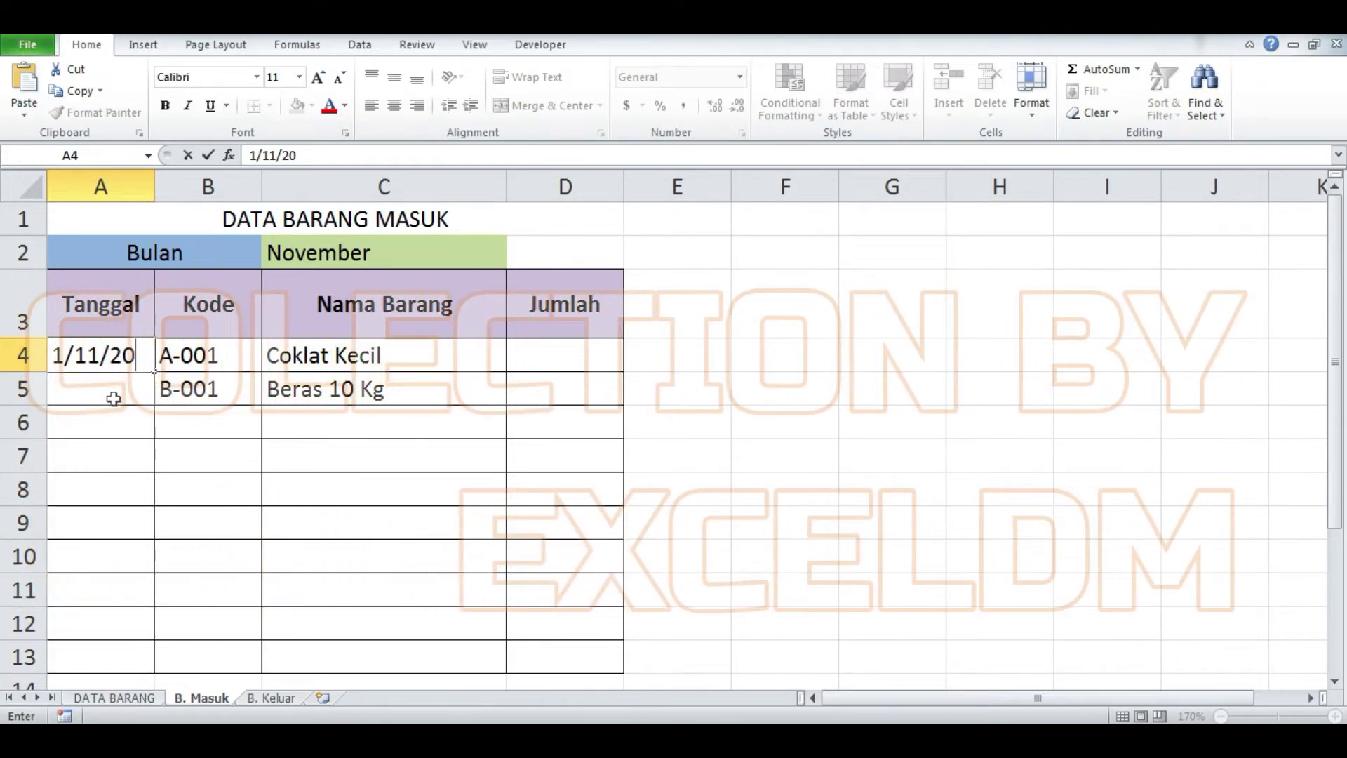
text(20)
click(220, 425)
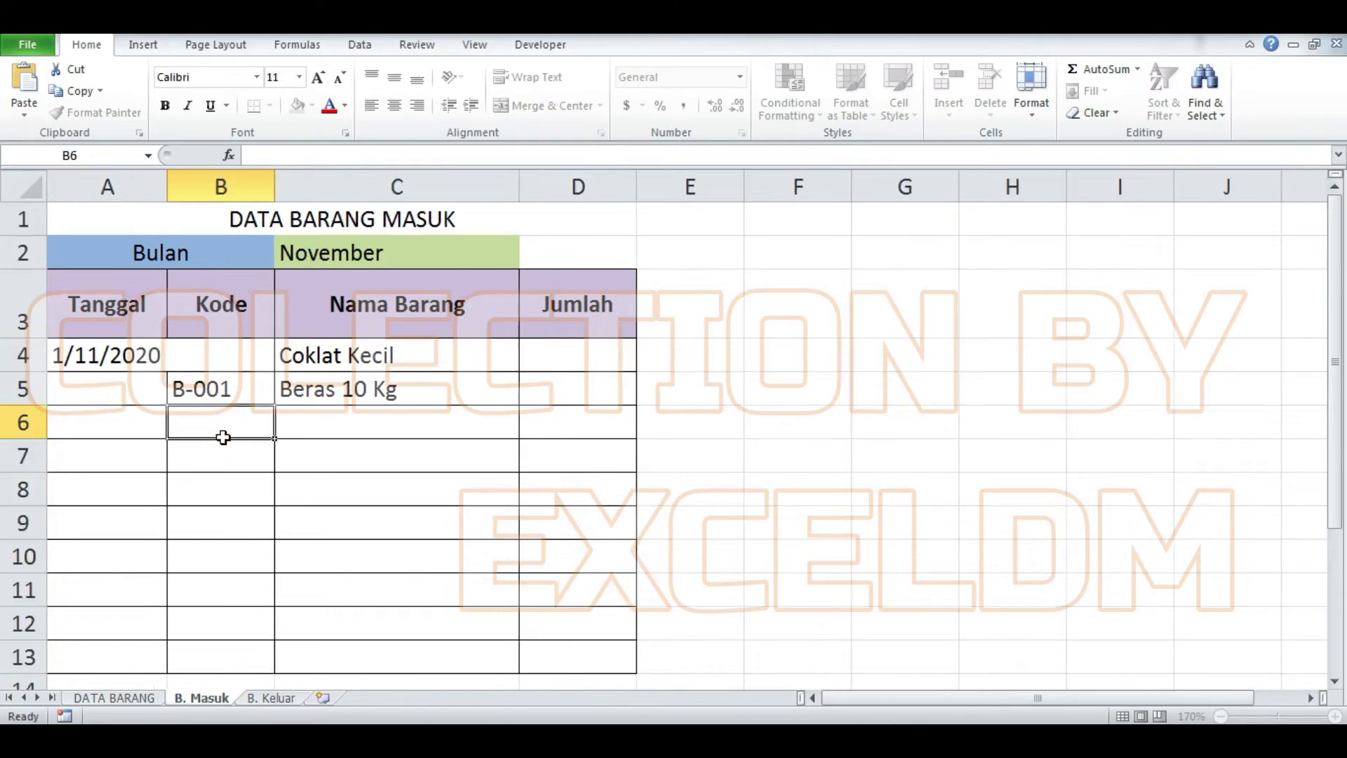
click(232, 359)
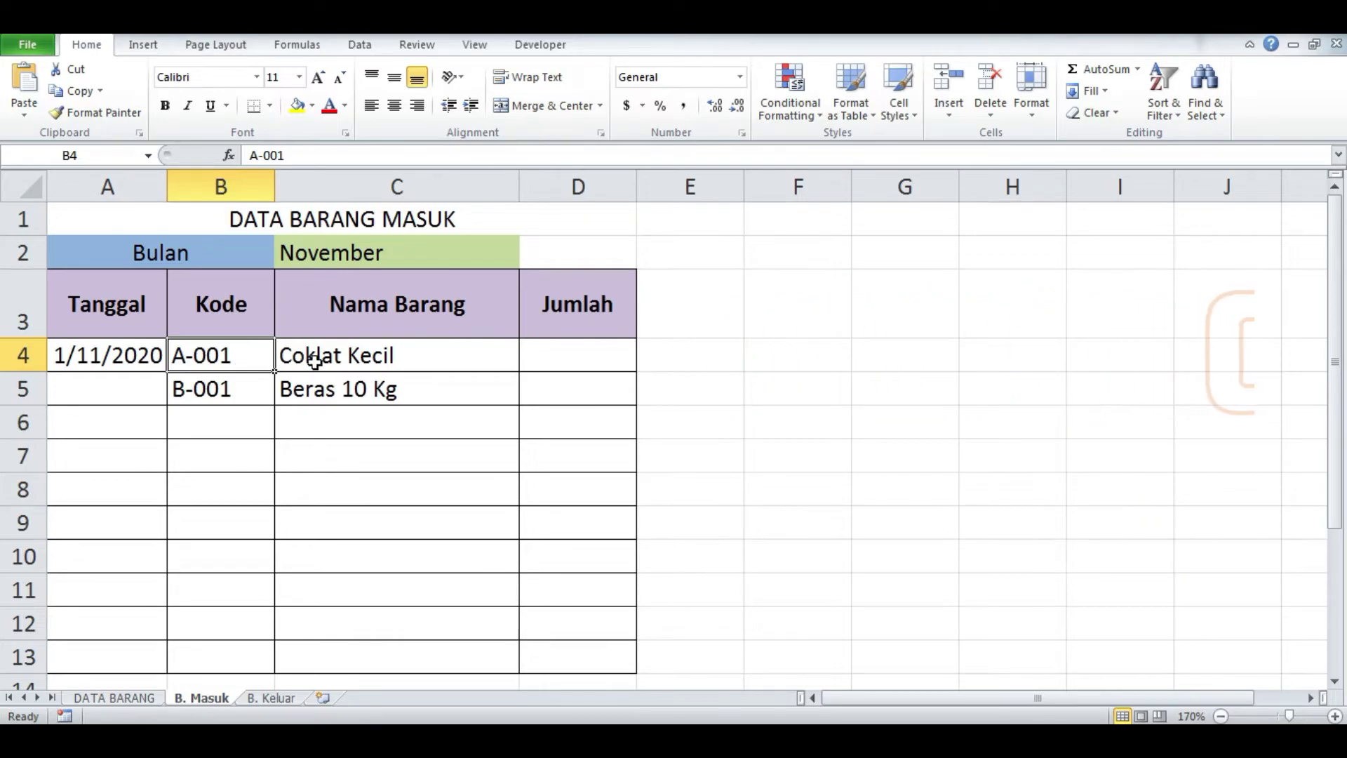
click(586, 352)
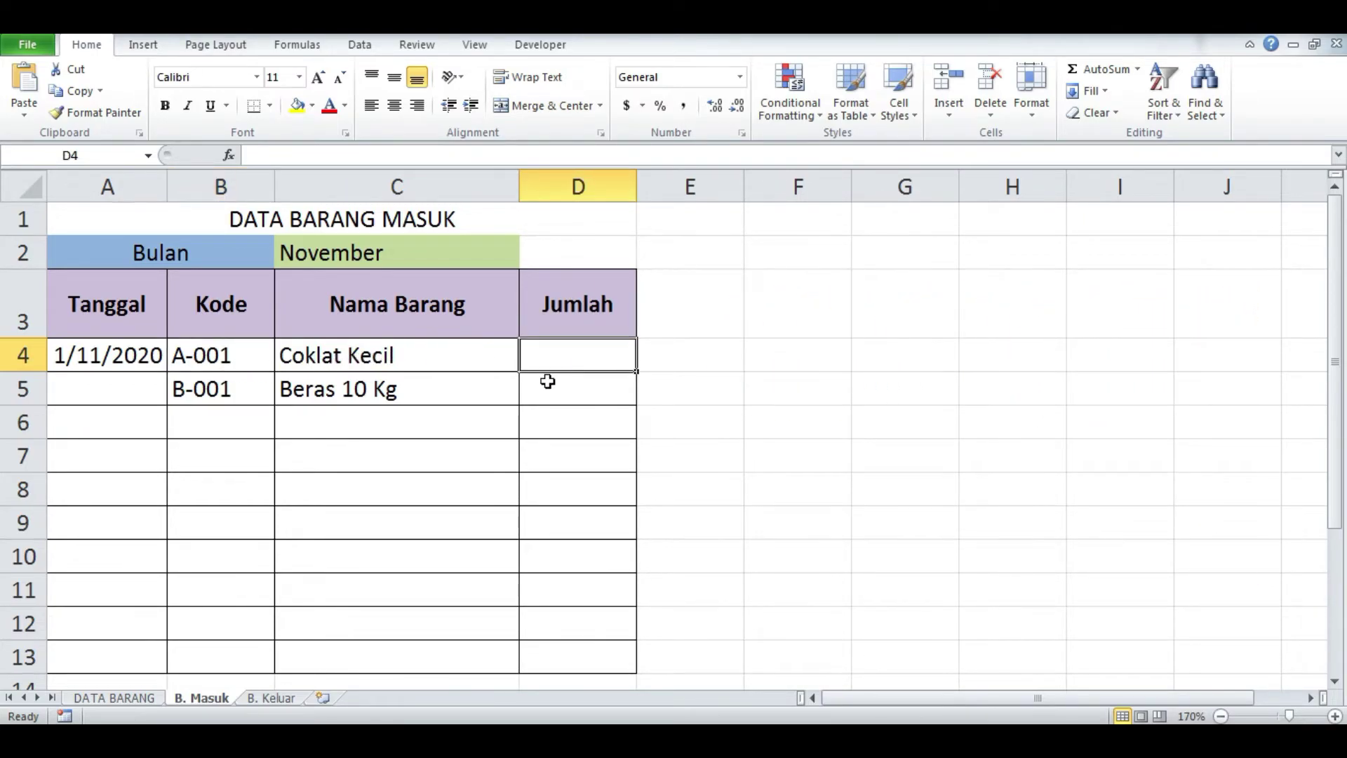
text(40)
click(692, 391)
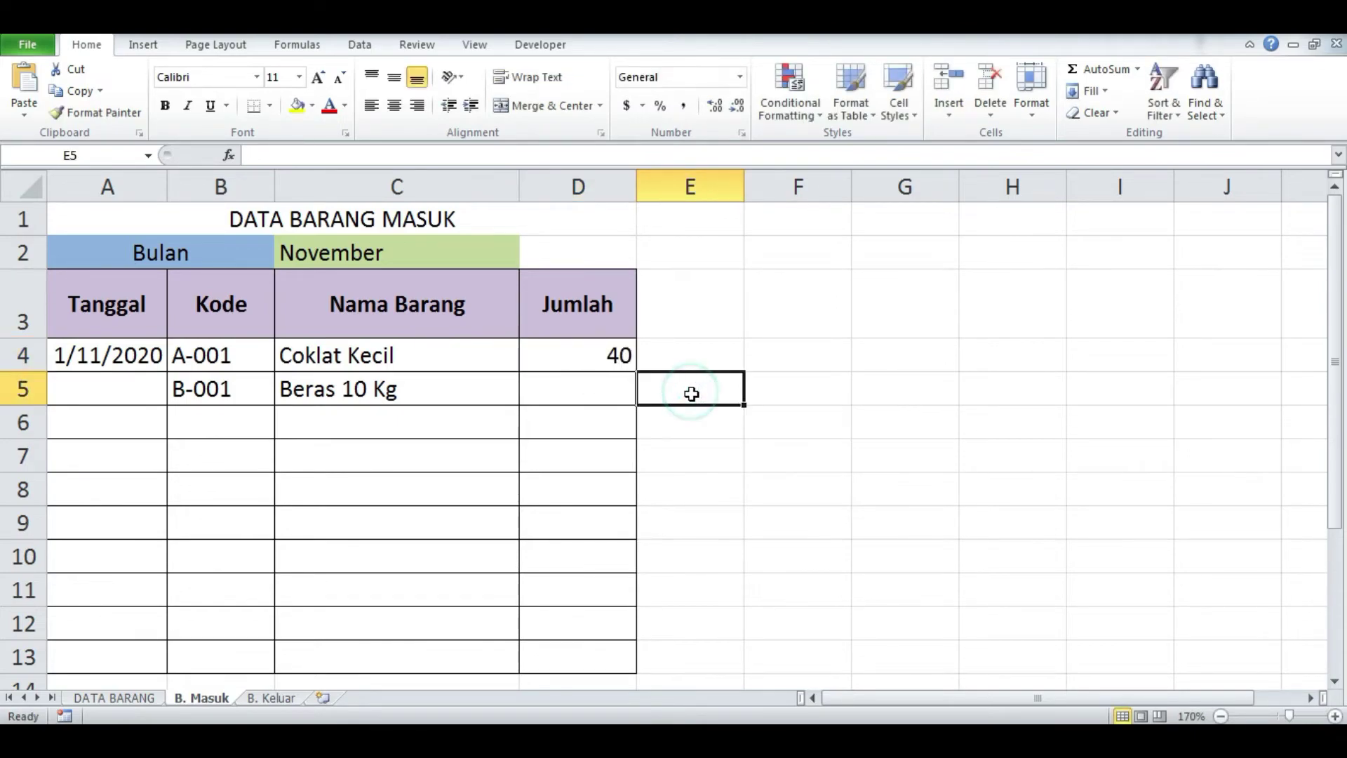
Add a 2/11/2020 entry with Jumlah 45 for Beras 10 Kg.
click(68, 394)
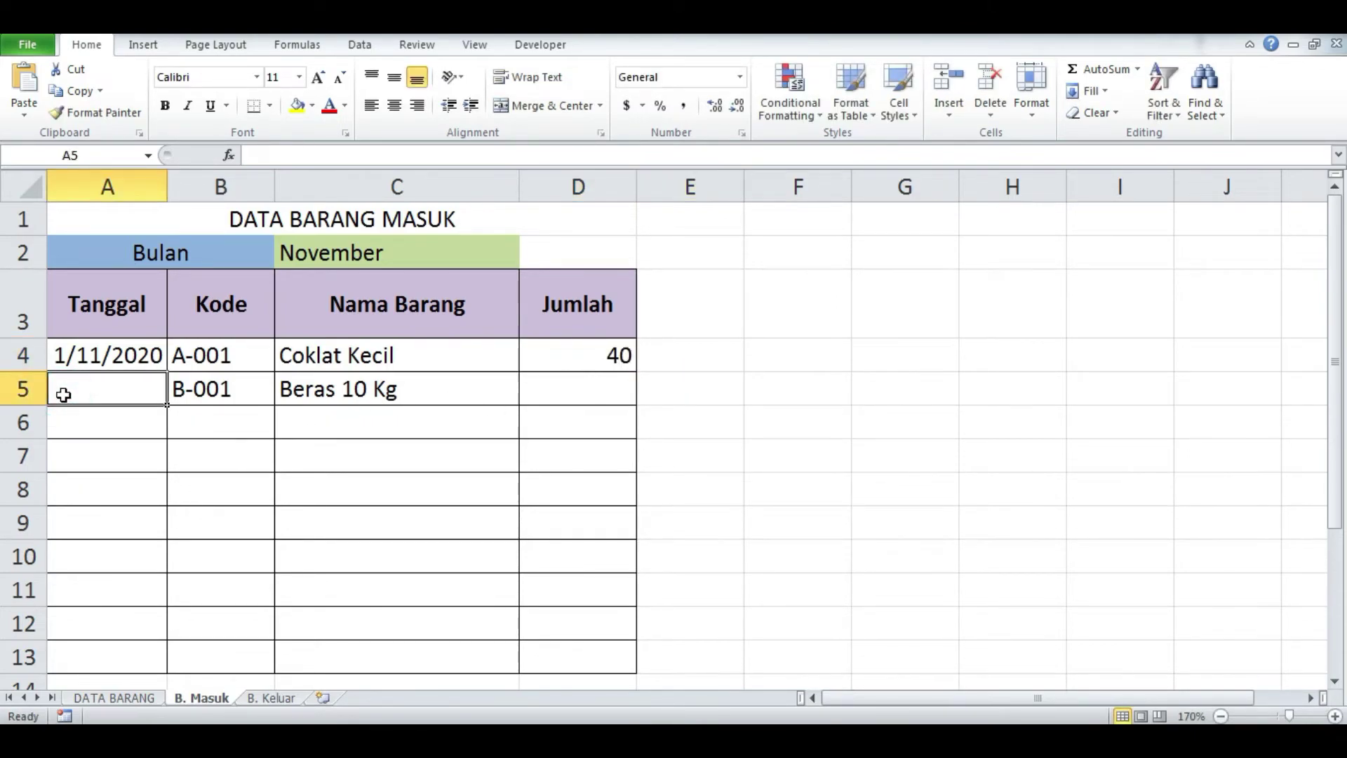
text(2/)
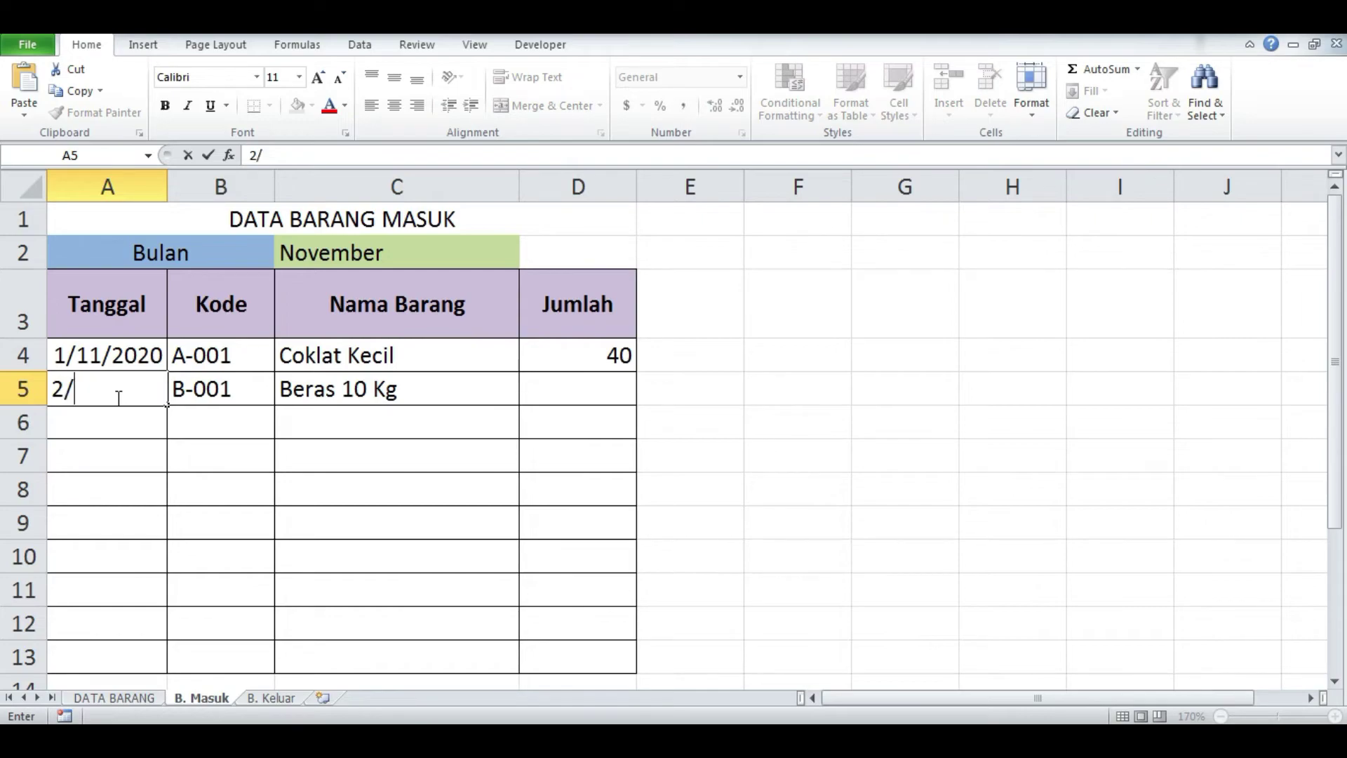
text(111)
key(BackSpace)
text(/202)
text(0)
click(212, 414)
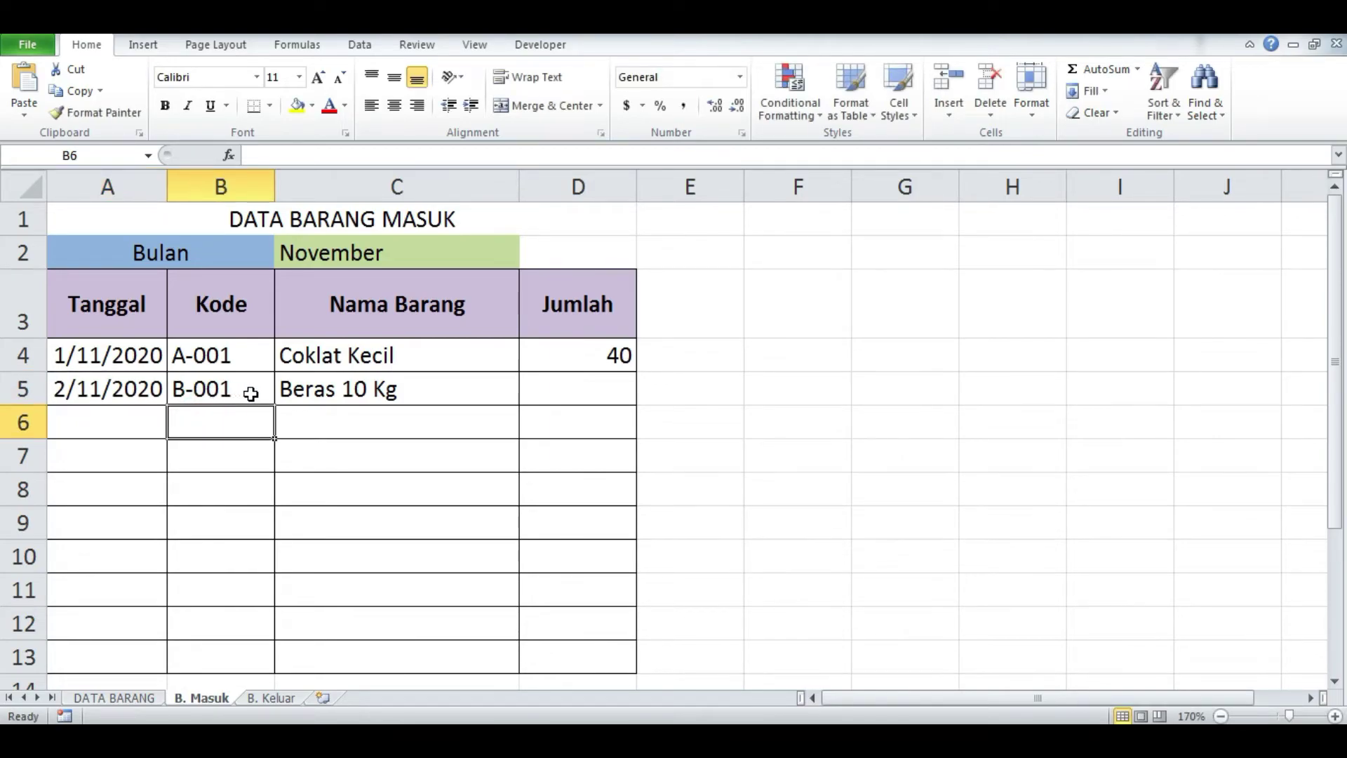
click(573, 393)
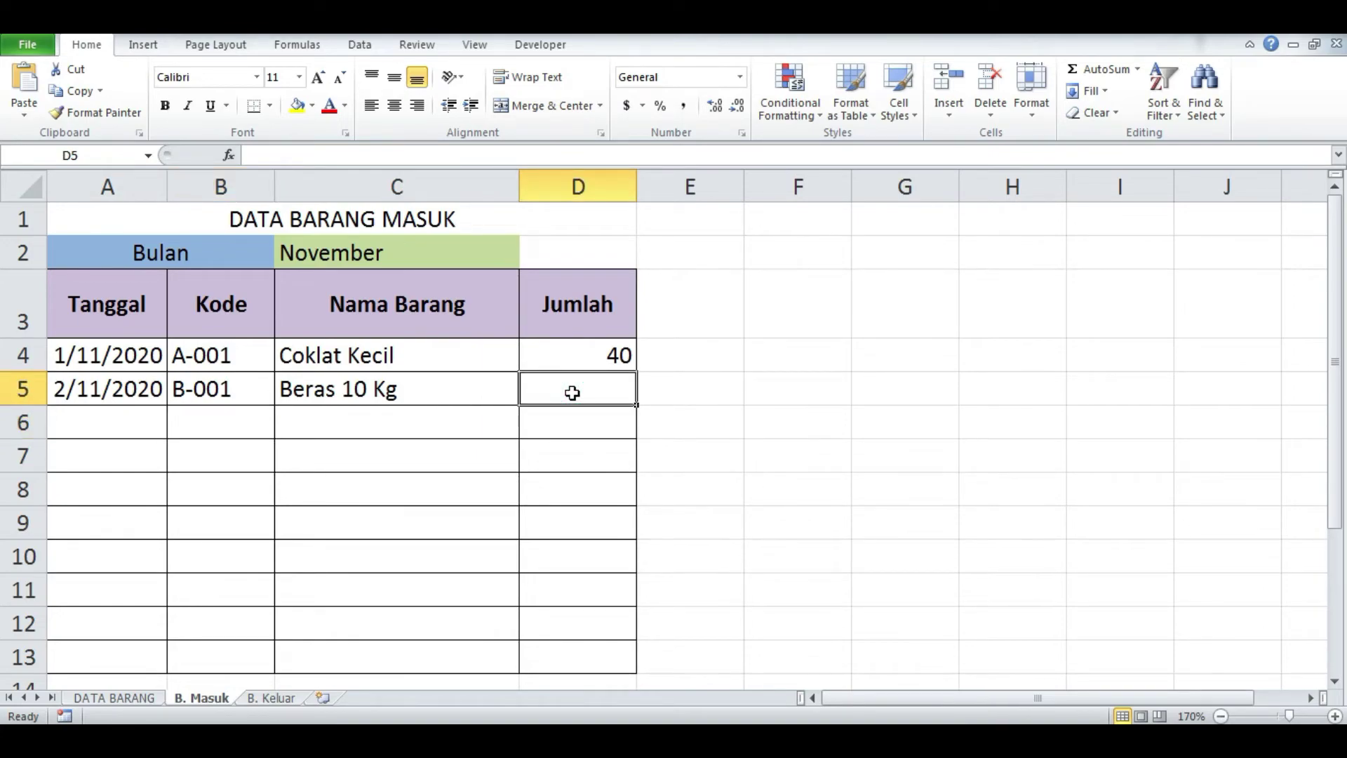
text(45)
click(686, 394)
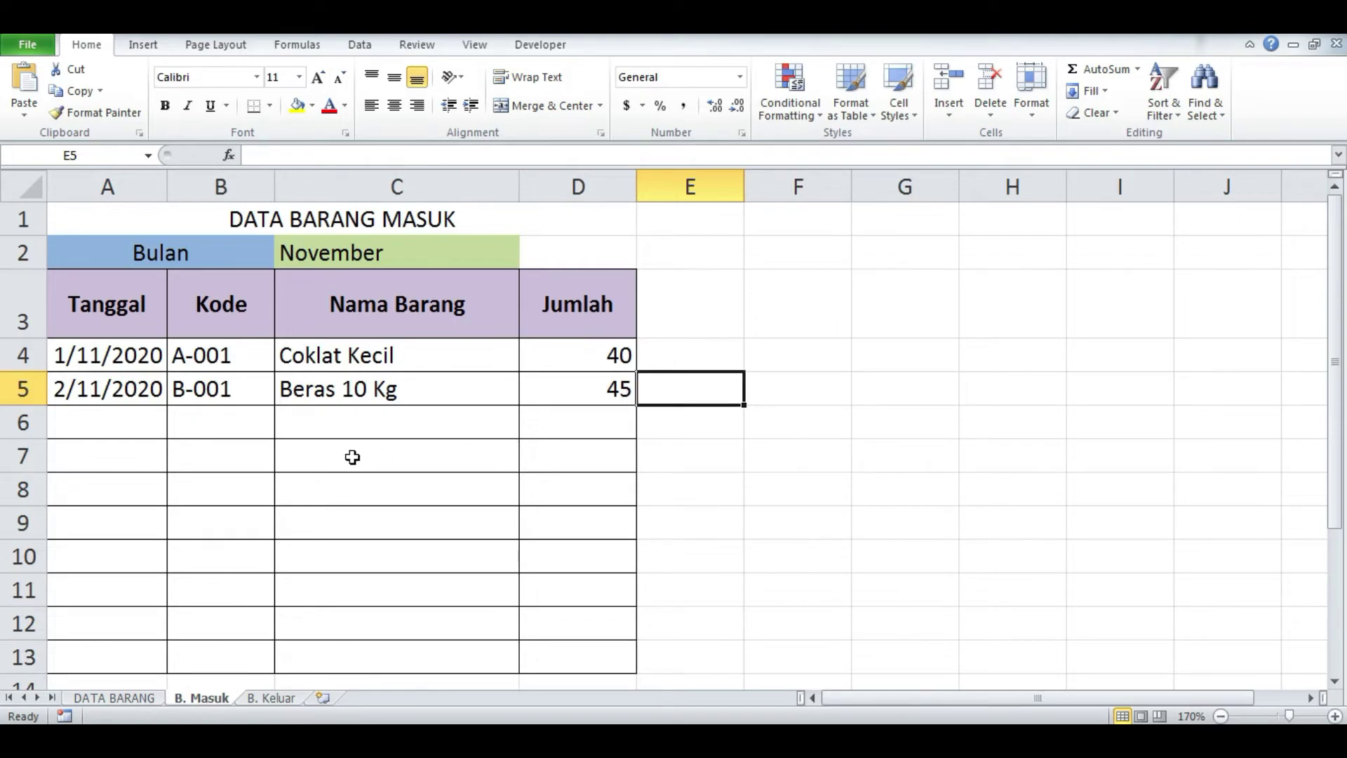
On B. Keluar, log 30 Minyak Rambut dated 9/11/2020.
click(283, 697)
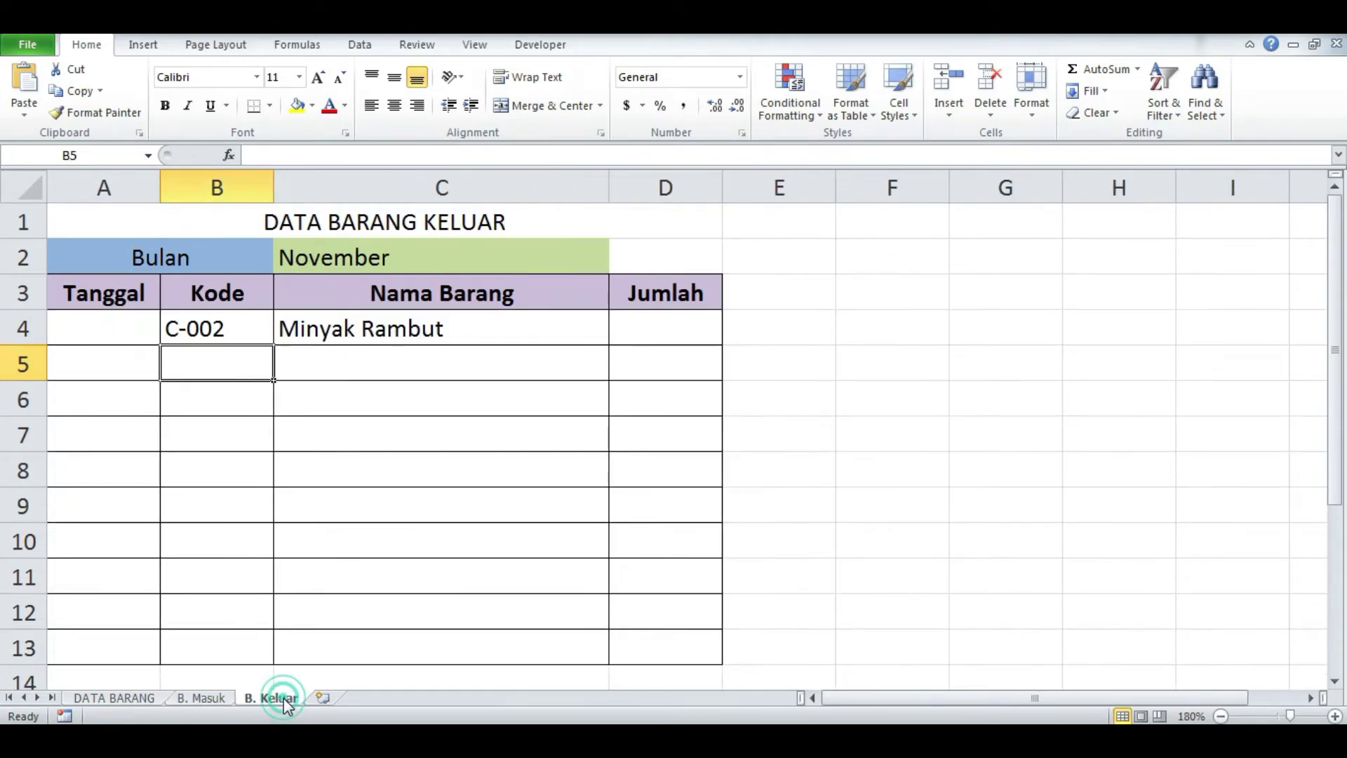
click(87, 337)
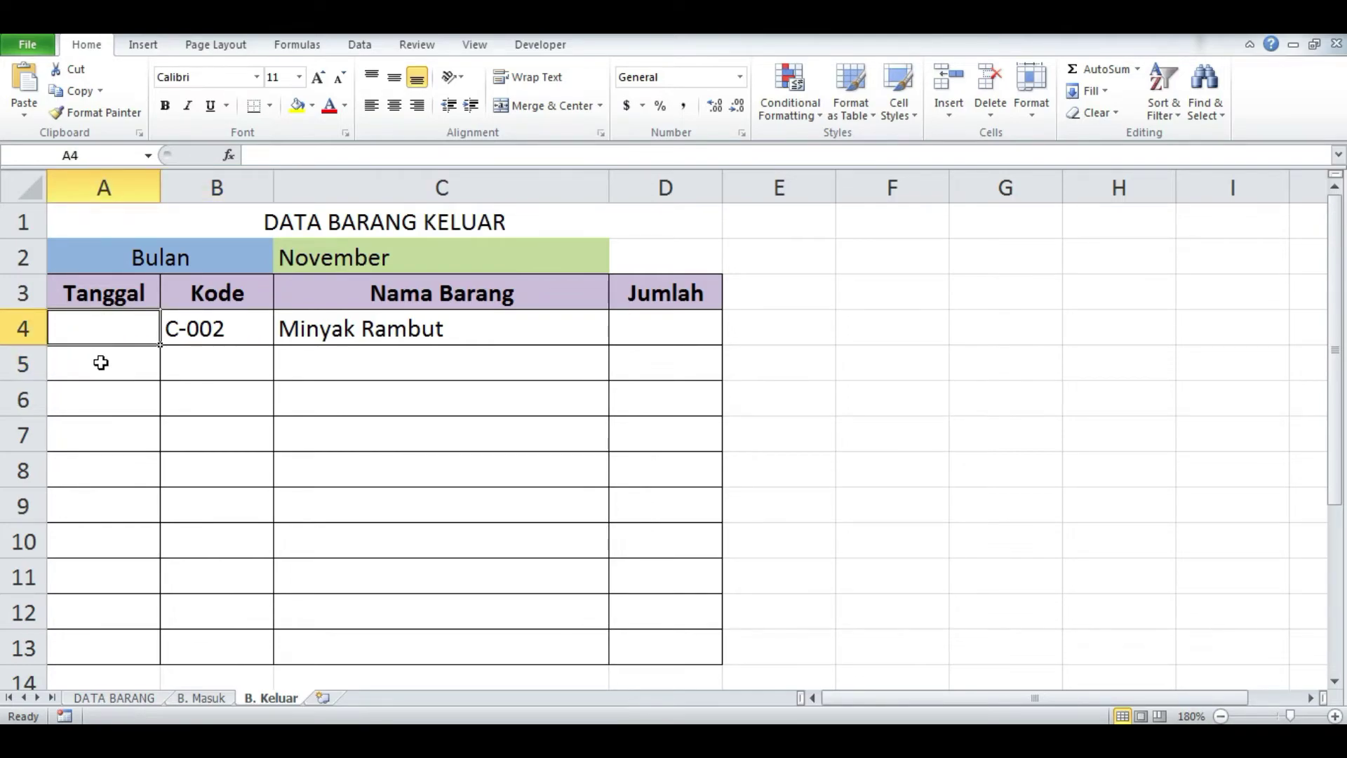
text(9/)
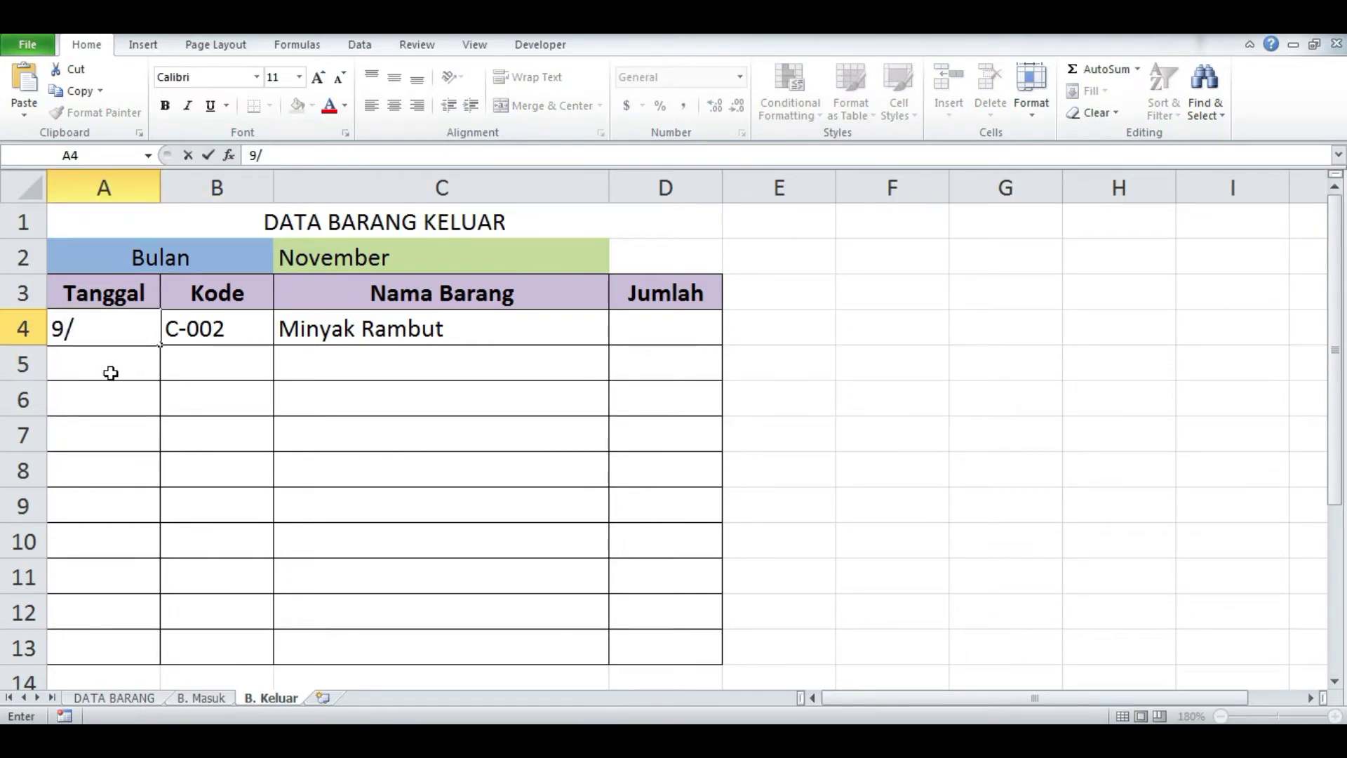
text(11/2)
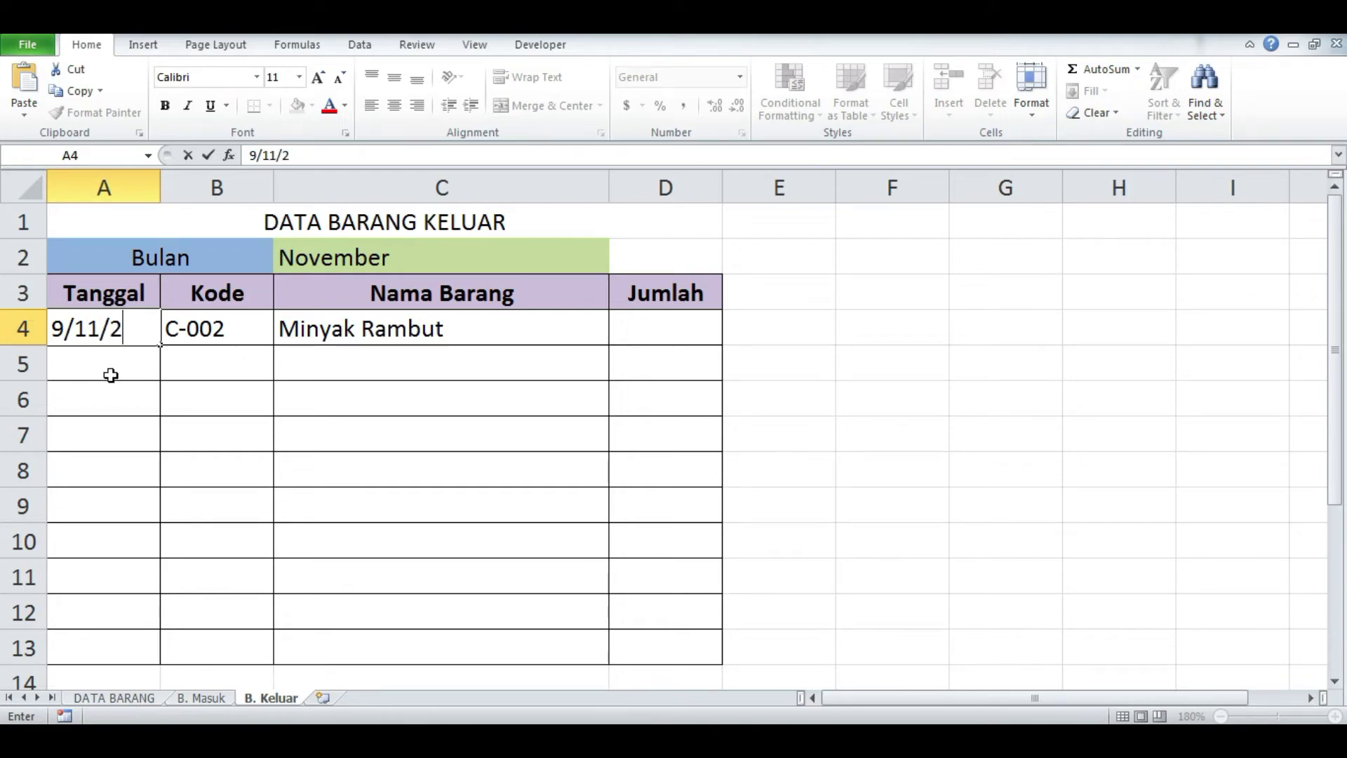
text(02)
text(0)
click(183, 364)
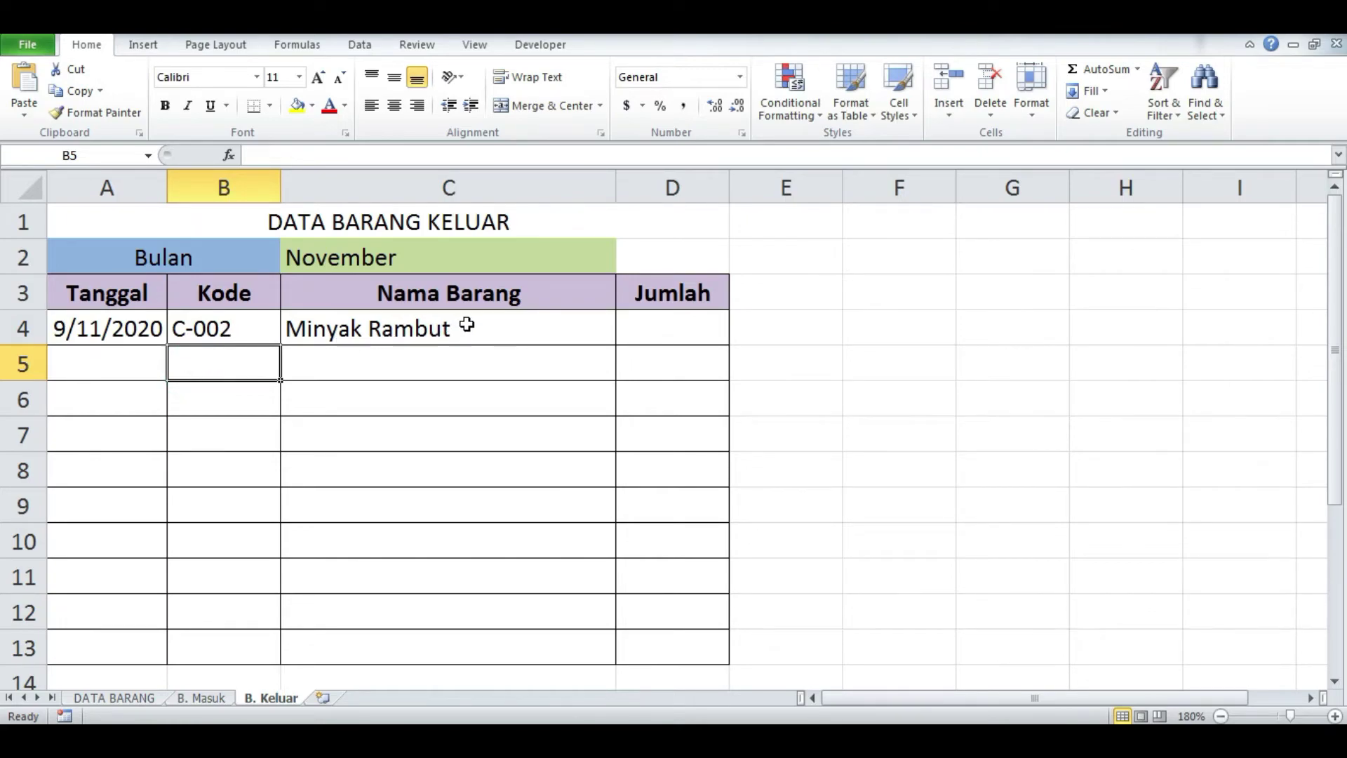
click(656, 319)
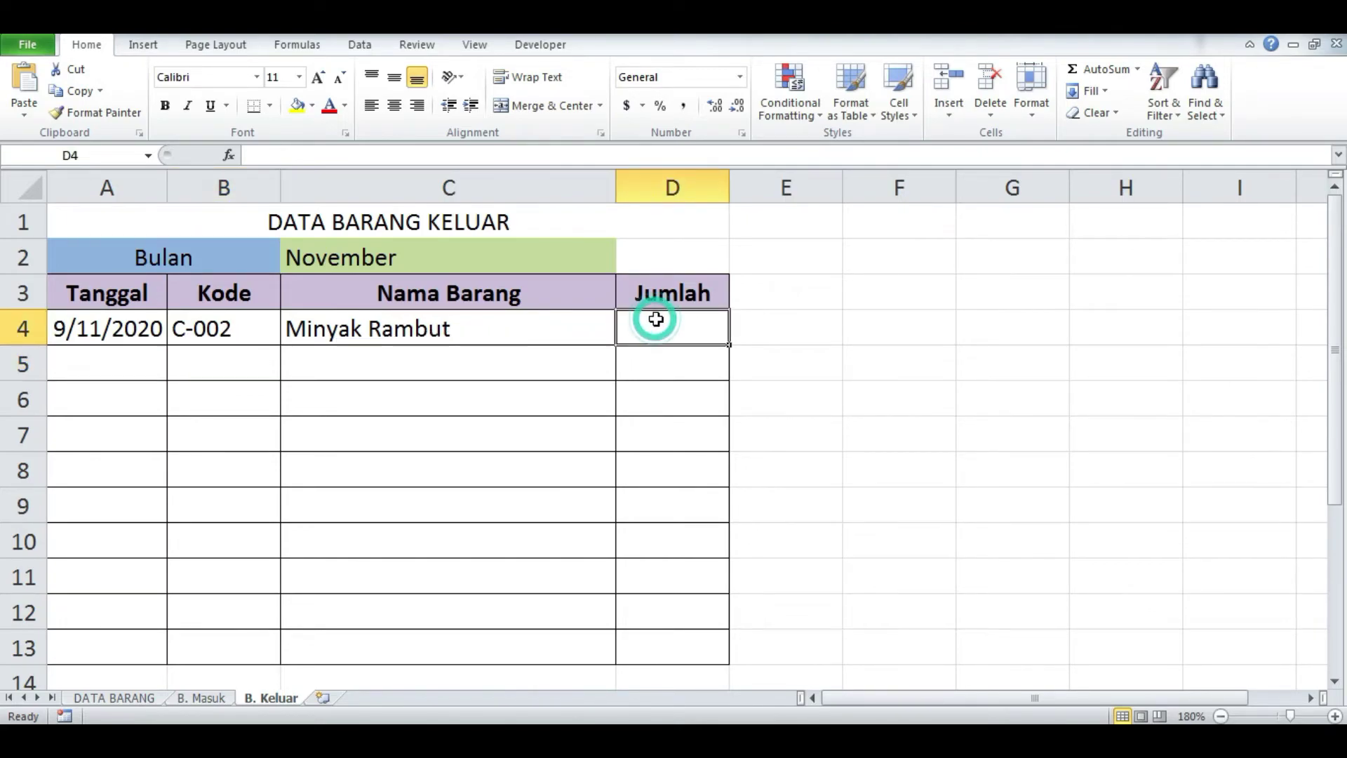
text(3)
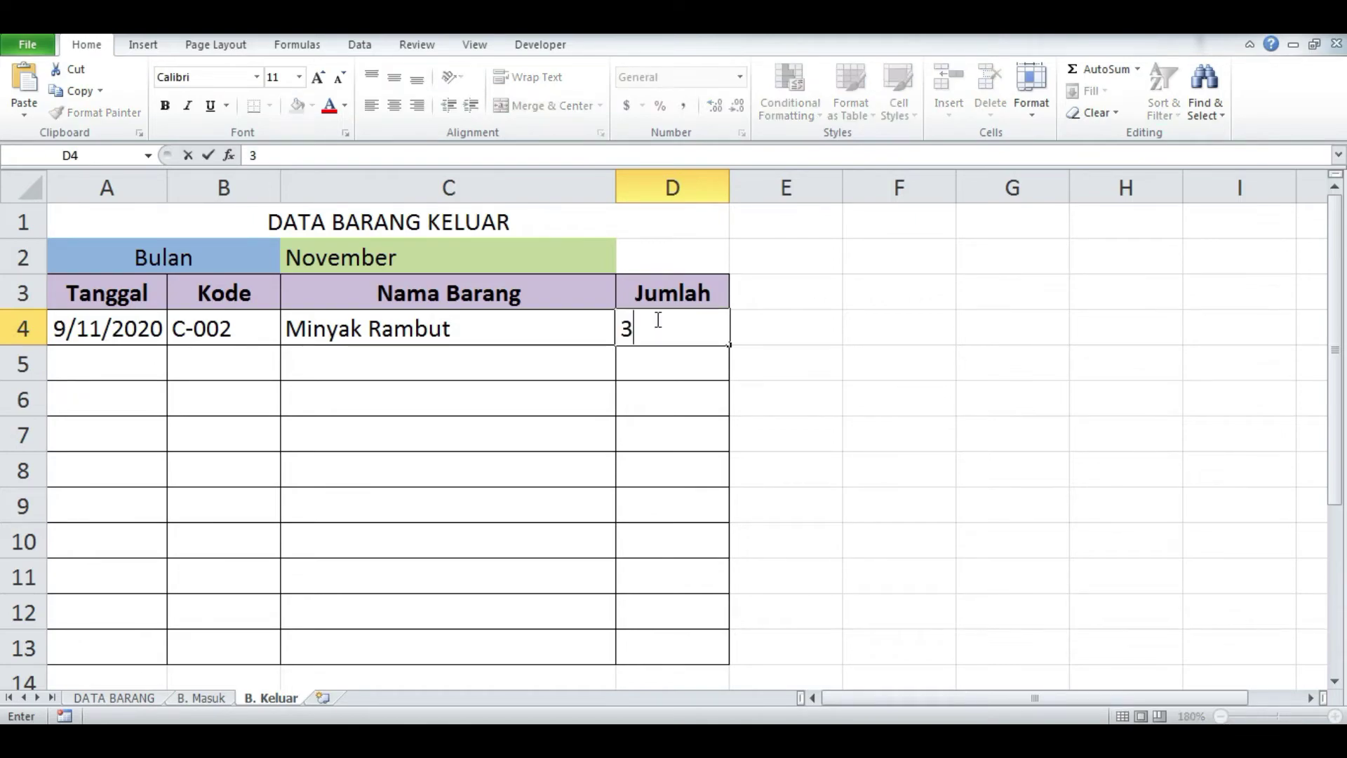
text(0)
click(784, 351)
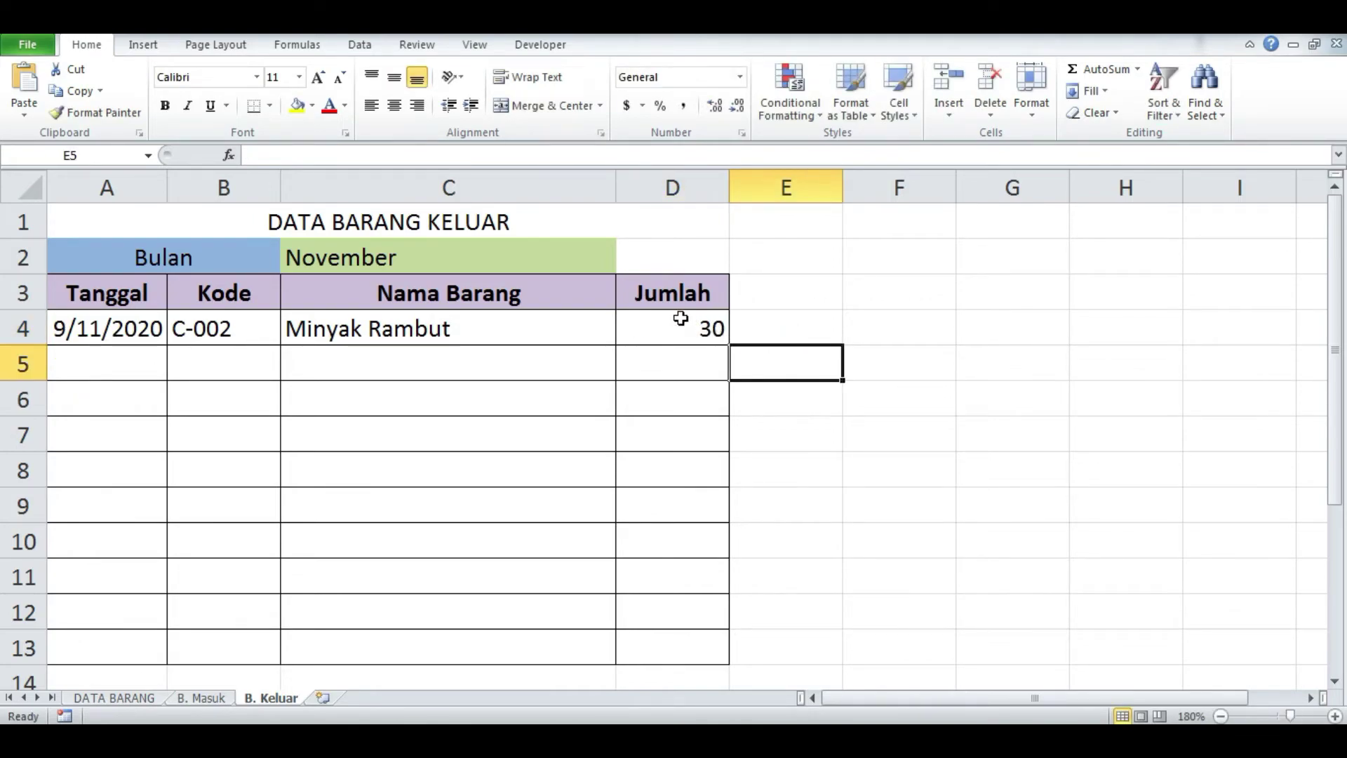
Add a 10/11/2020 entry of 15 for code b-002 (Beras 20 Kg), then view DATA BARANG.
click(106, 370)
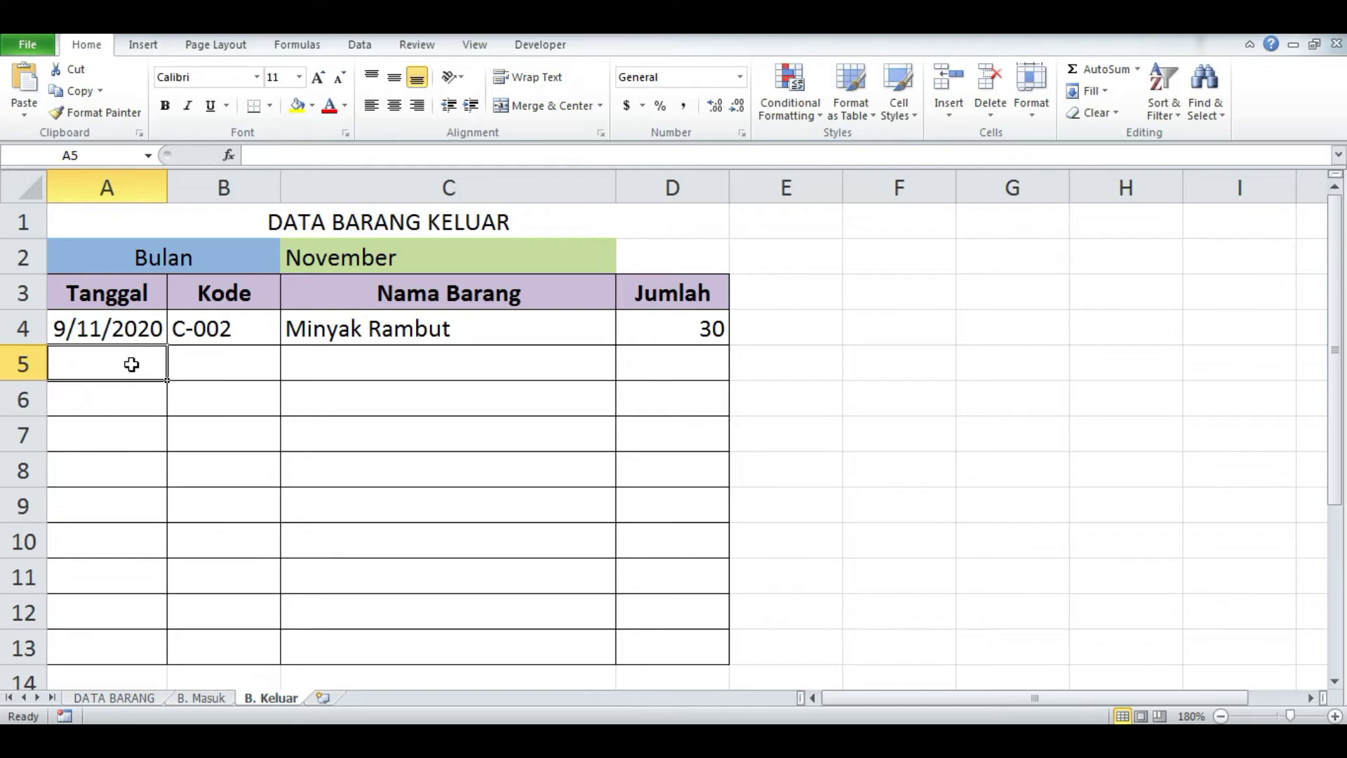
text(10/)
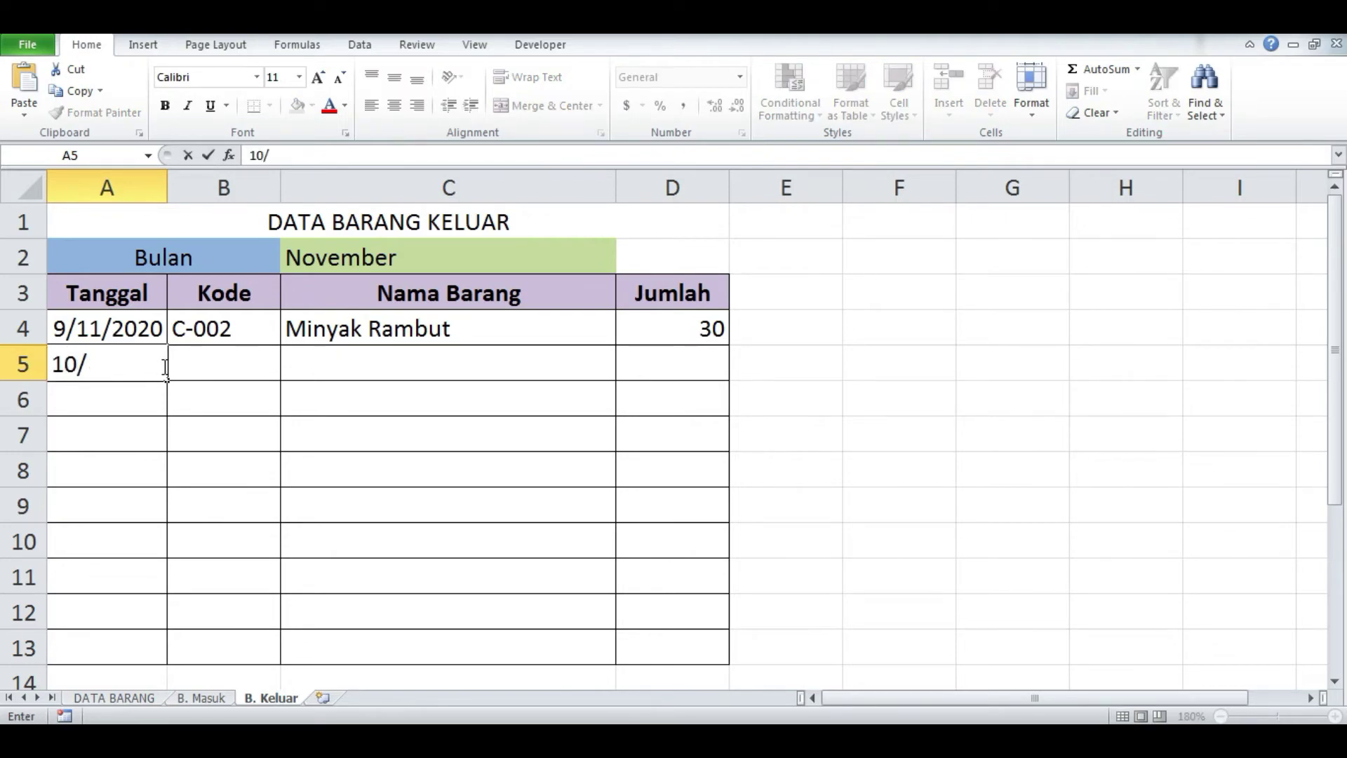
text(11/2)
text(020)
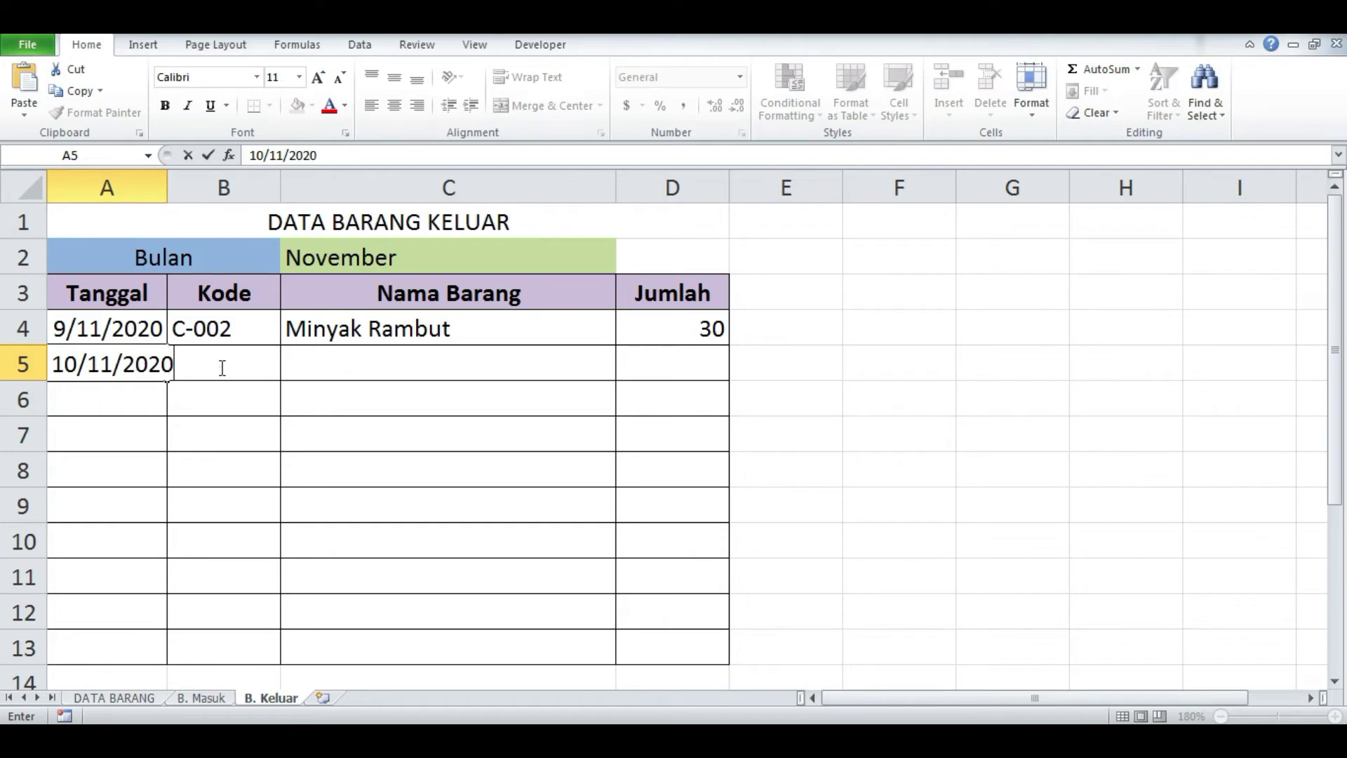
click(225, 393)
click(228, 364)
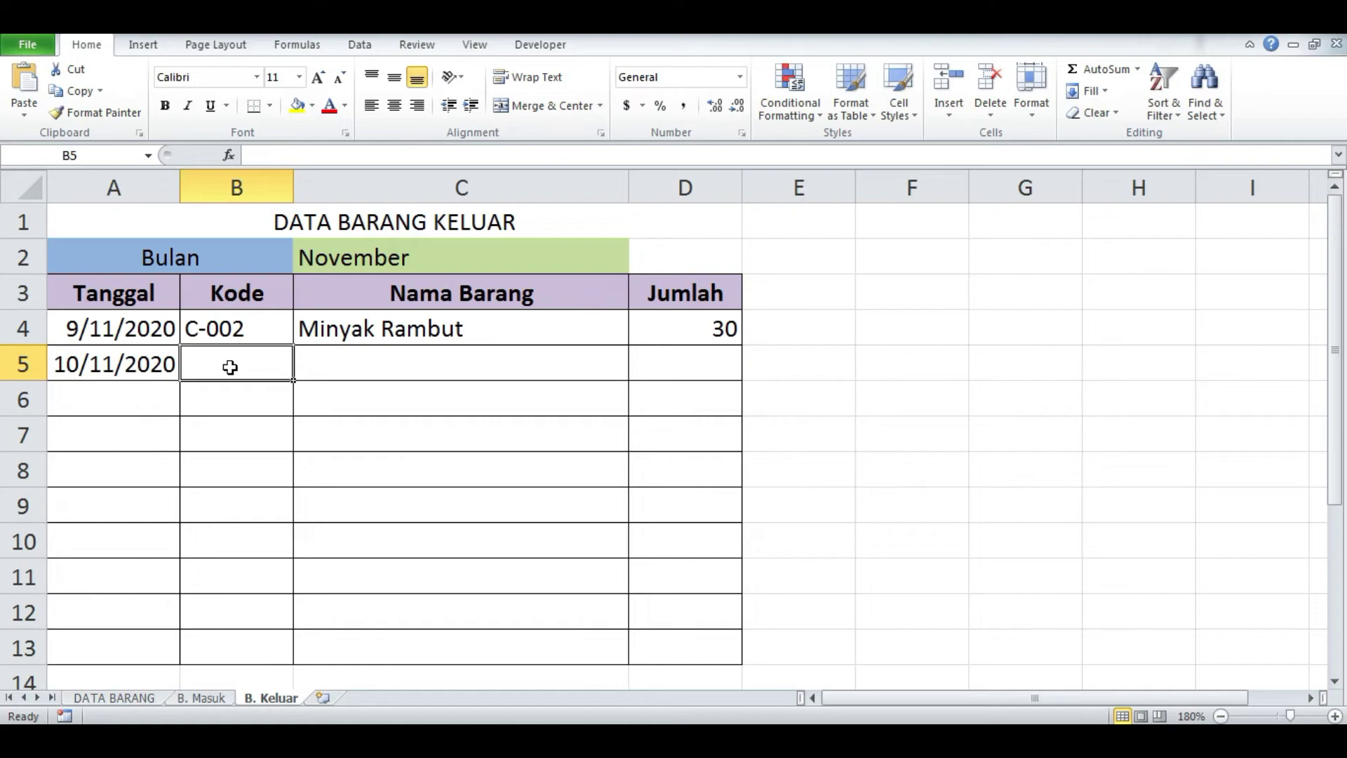
text(b)
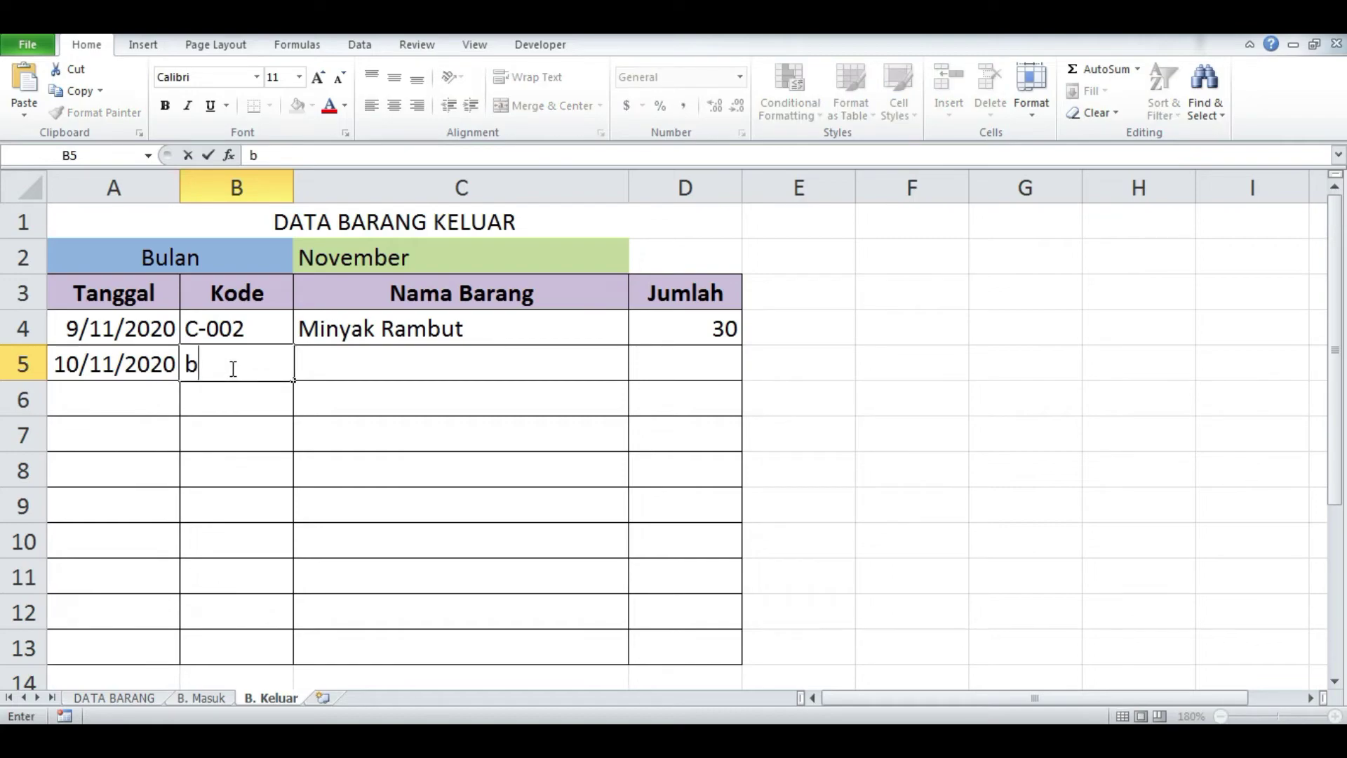
text(-00)
text(2)
key(Return)
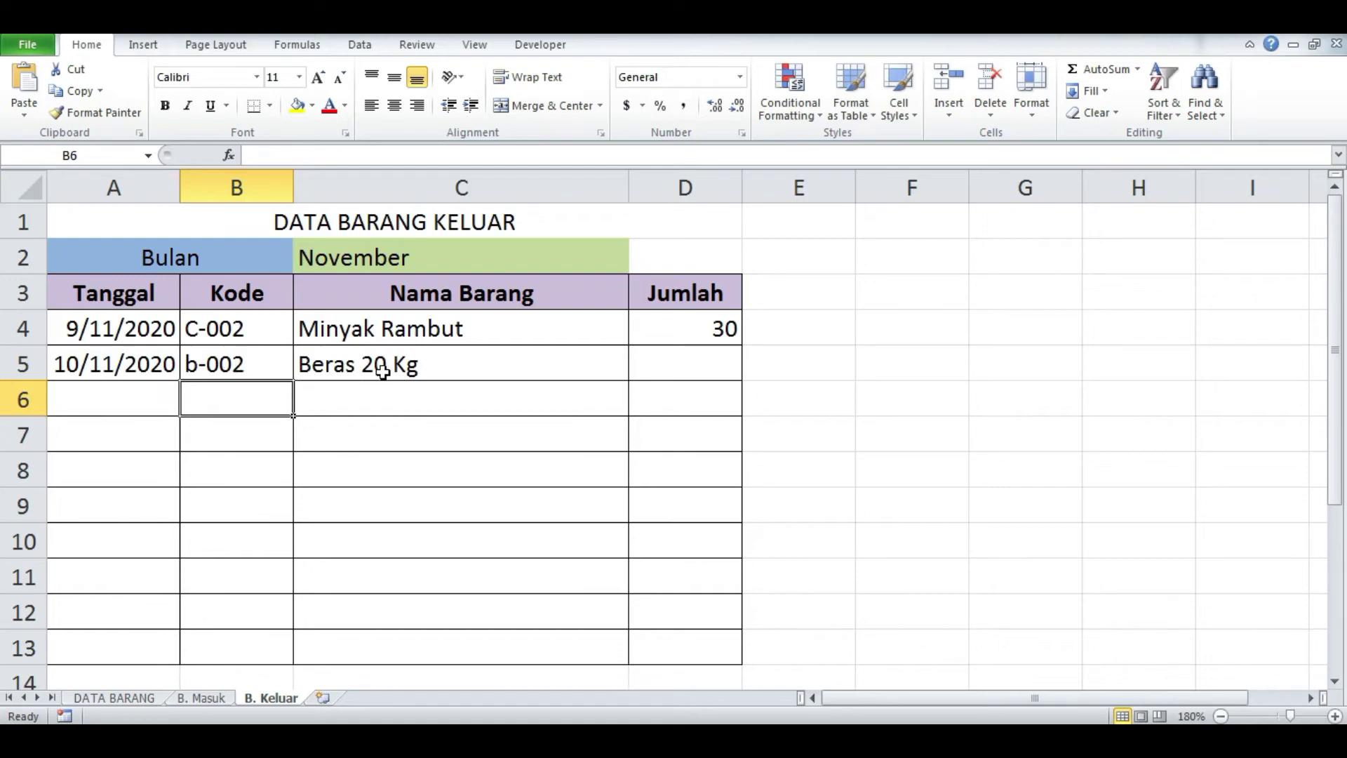
click(638, 364)
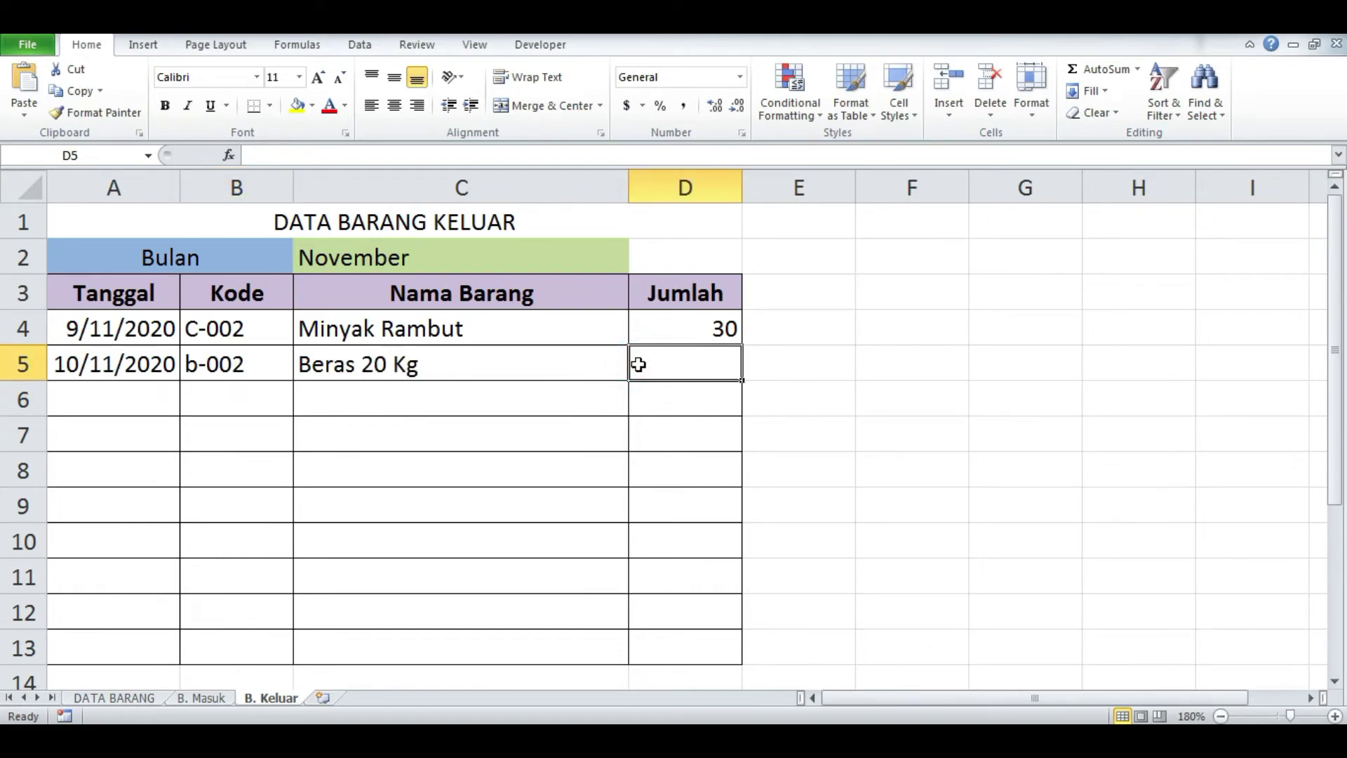
text(15)
click(834, 363)
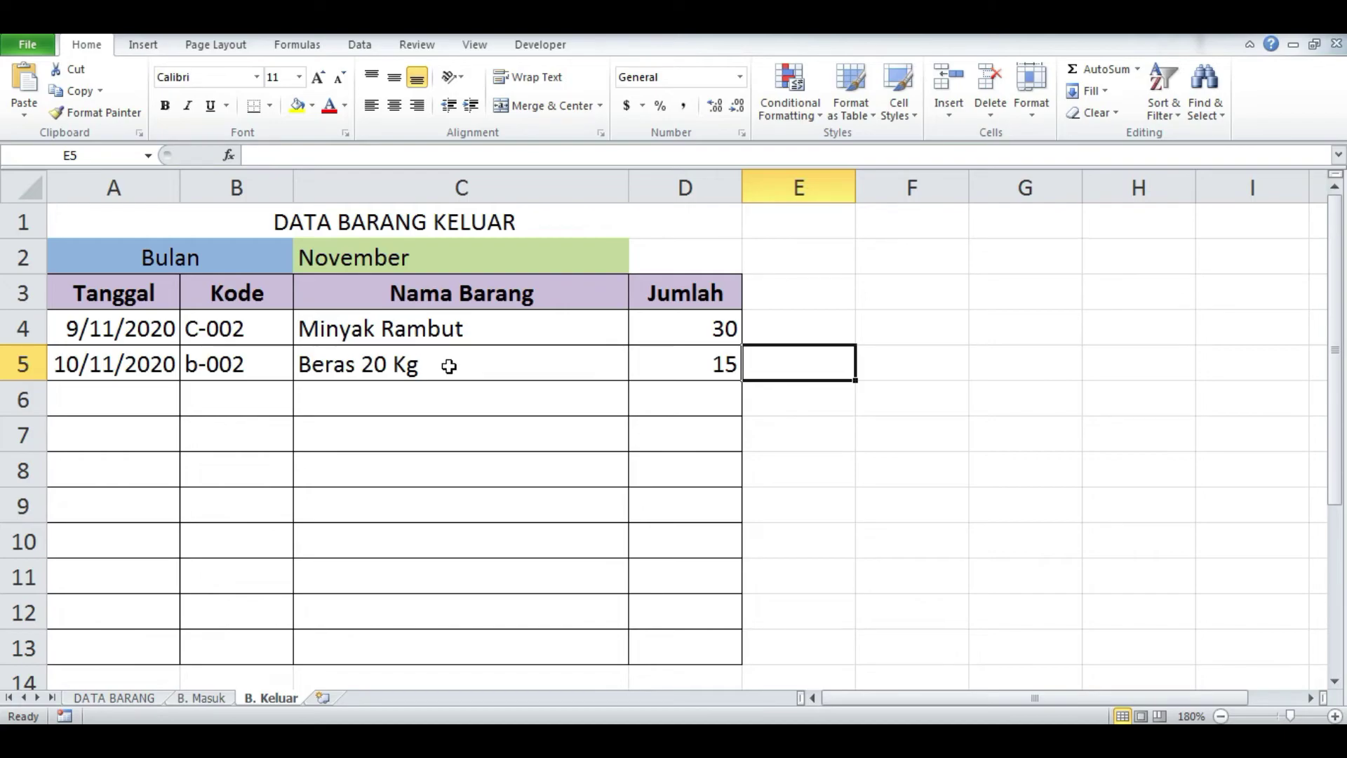
click(691, 435)
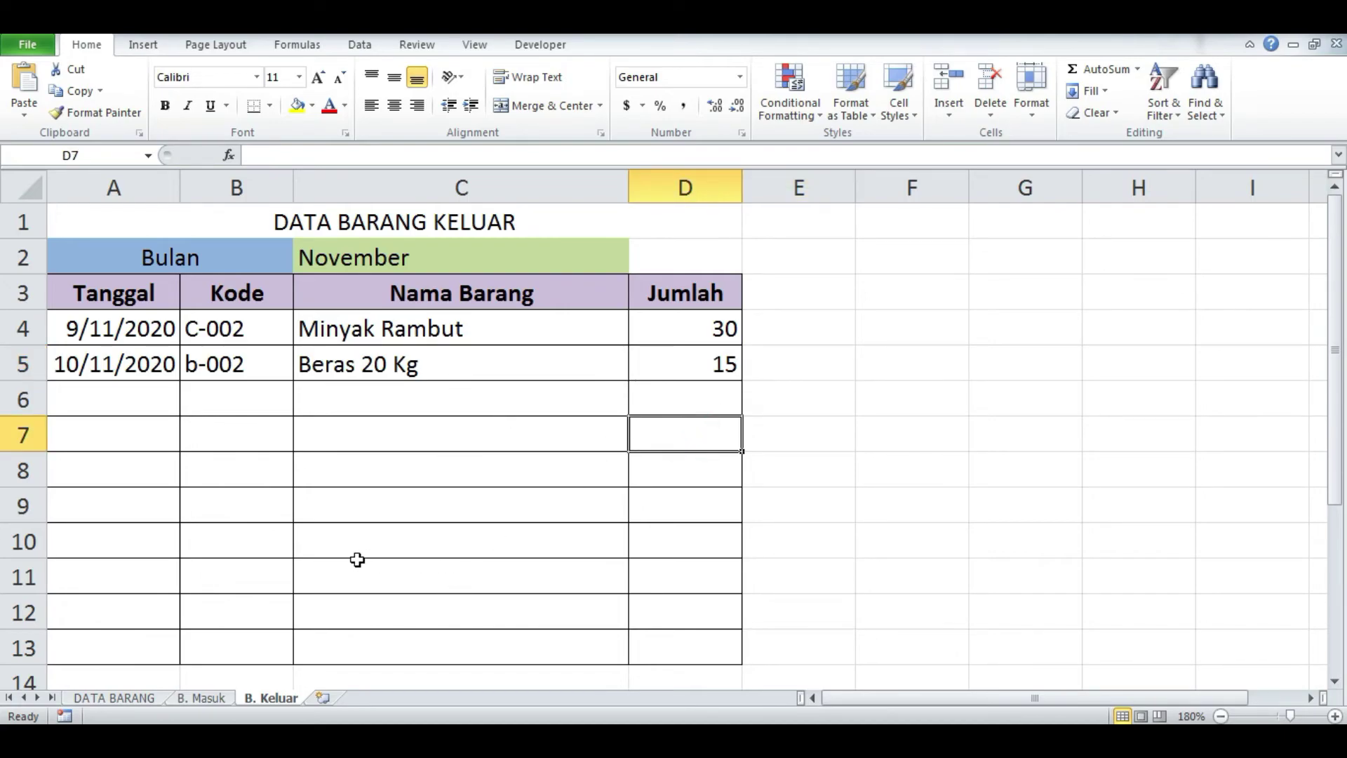
click(115, 697)
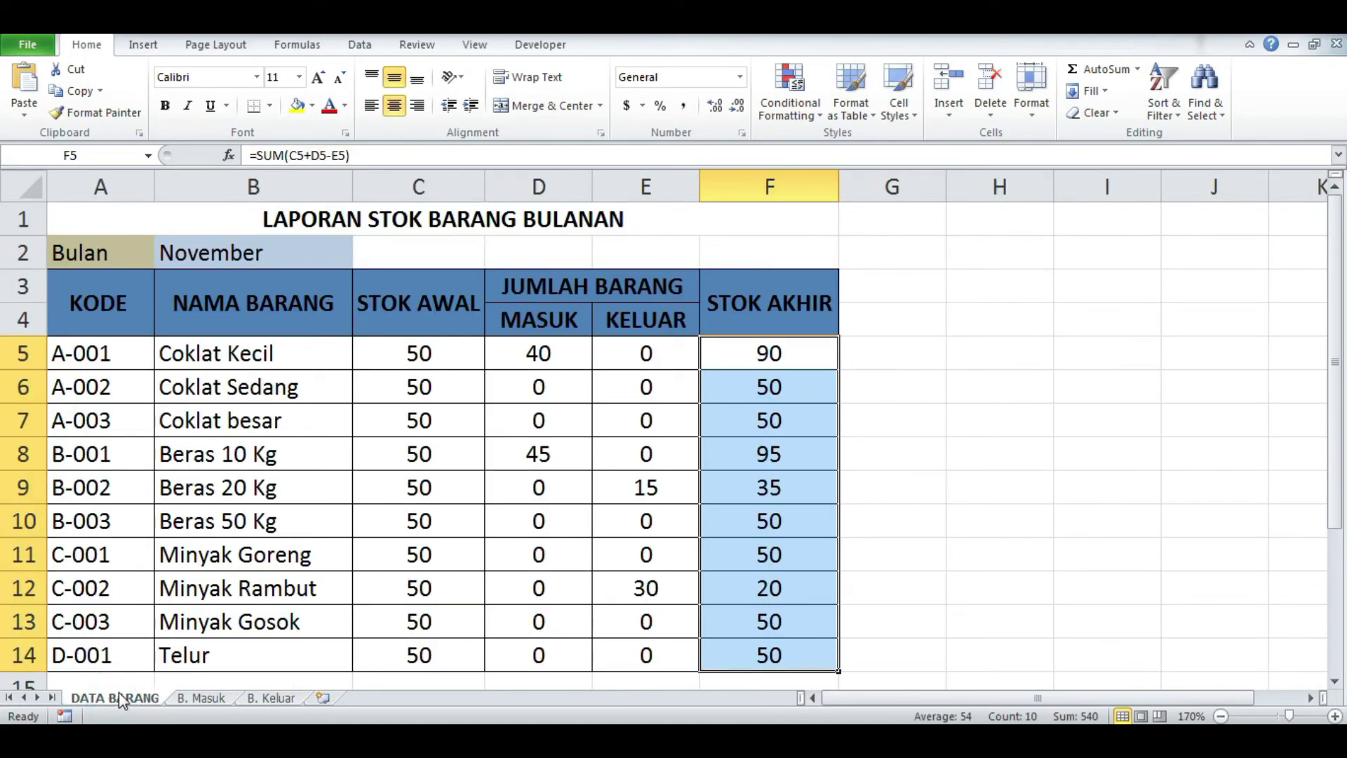
click(517, 451)
click(526, 358)
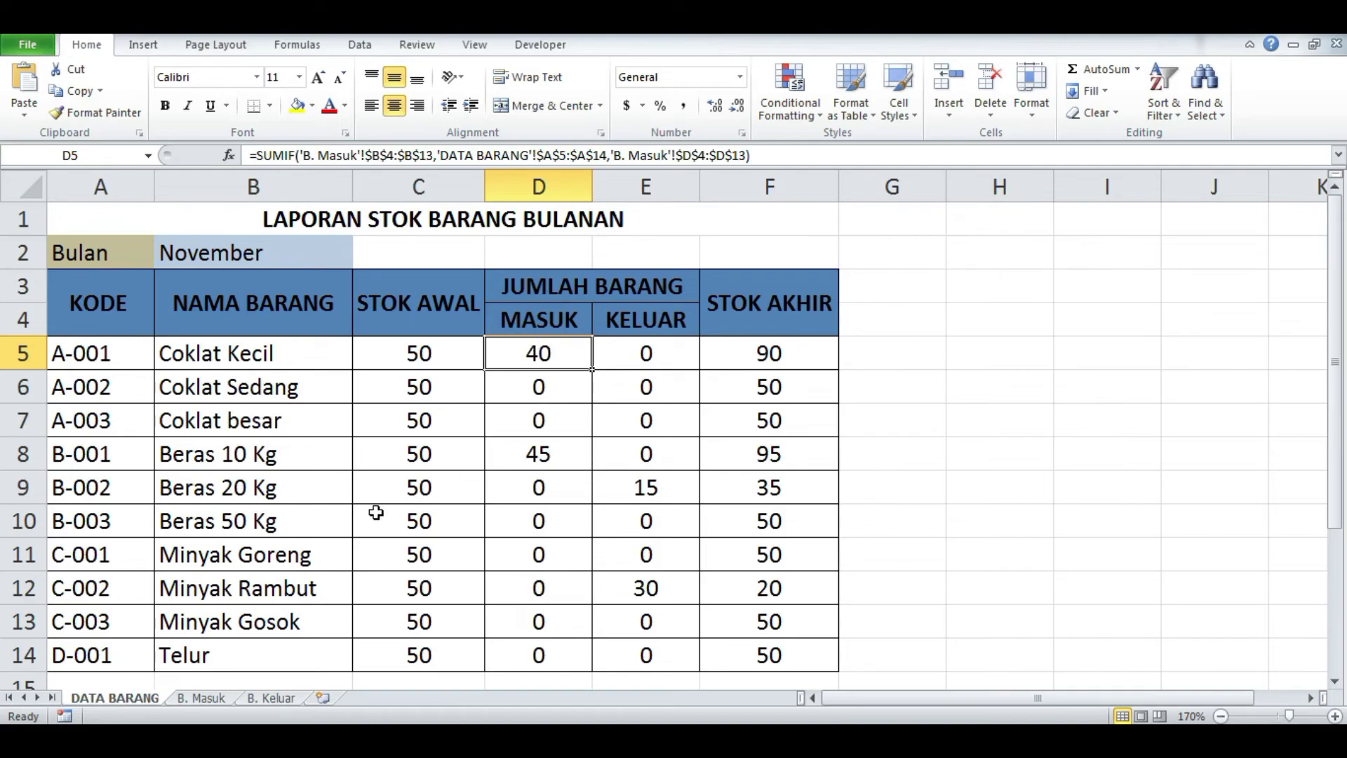
click(526, 452)
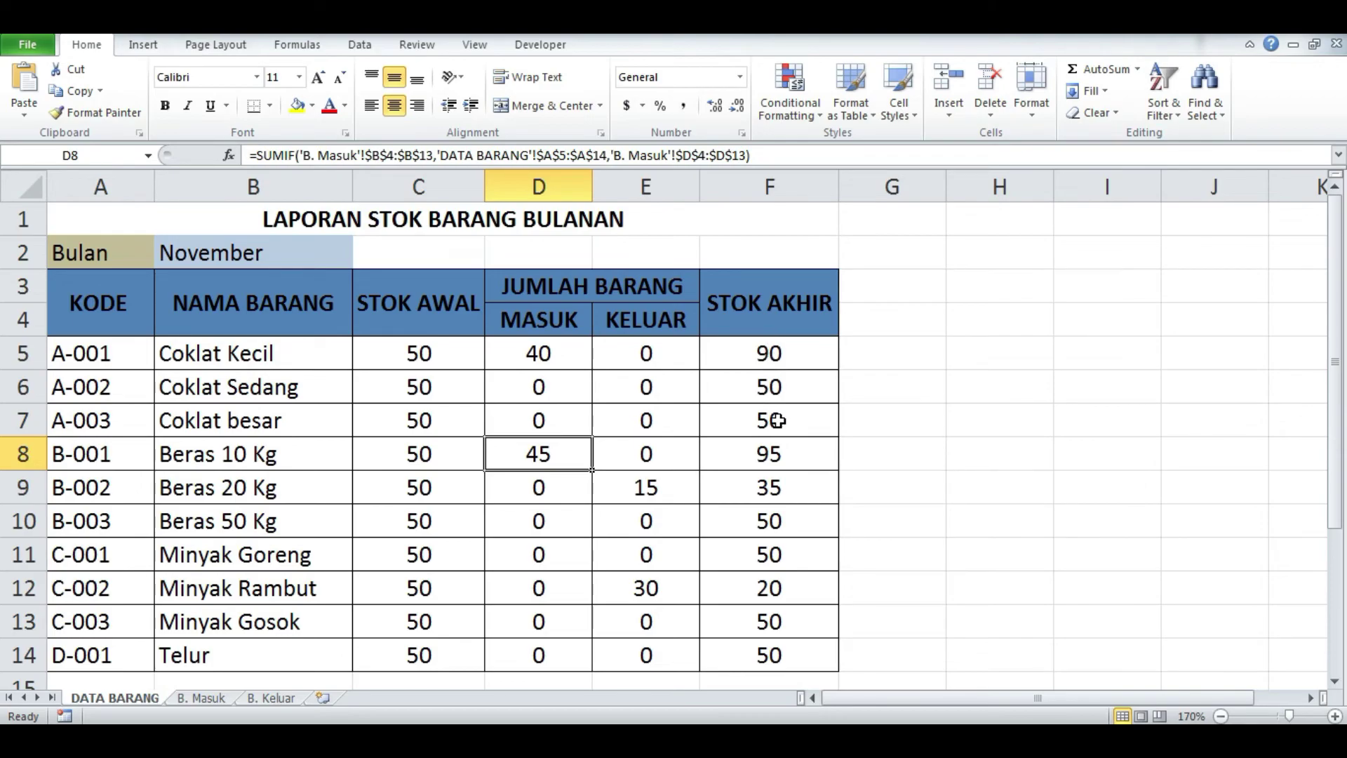
click(773, 492)
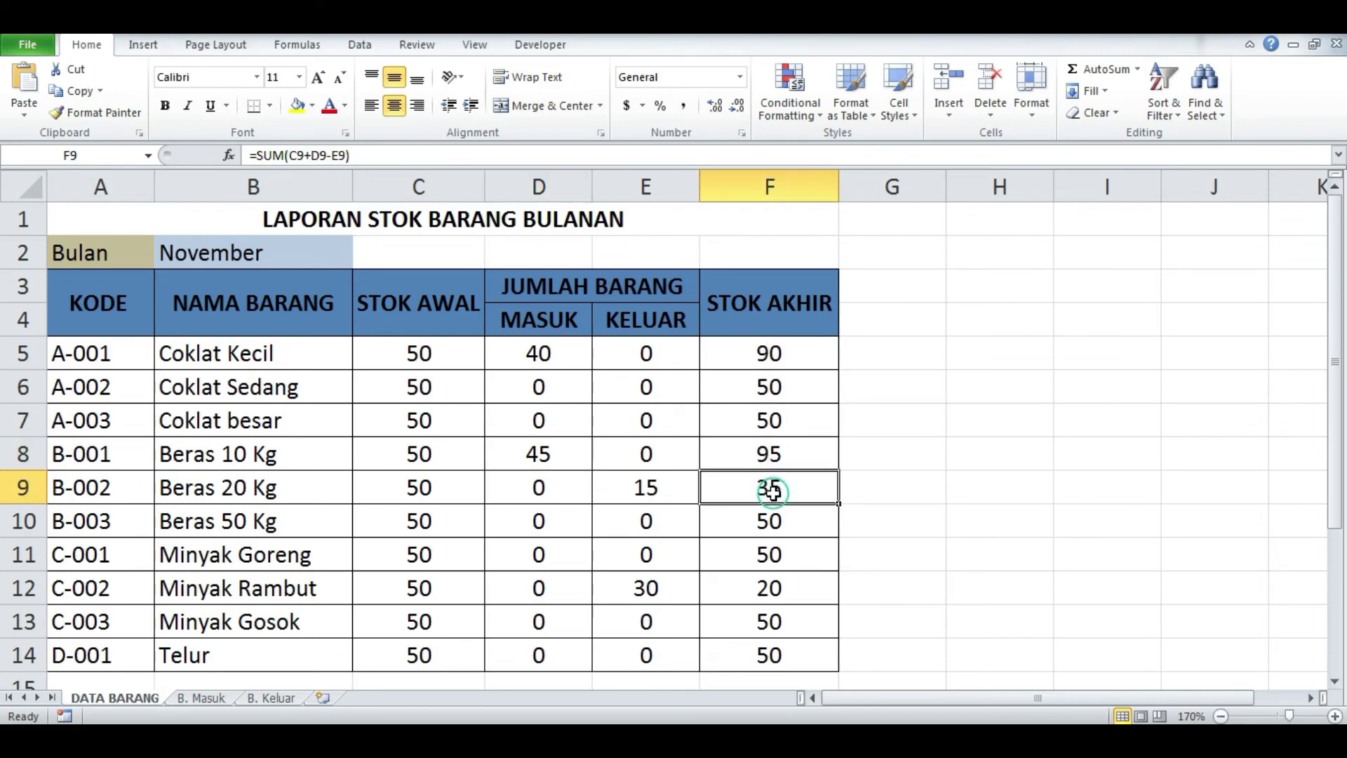
click(775, 587)
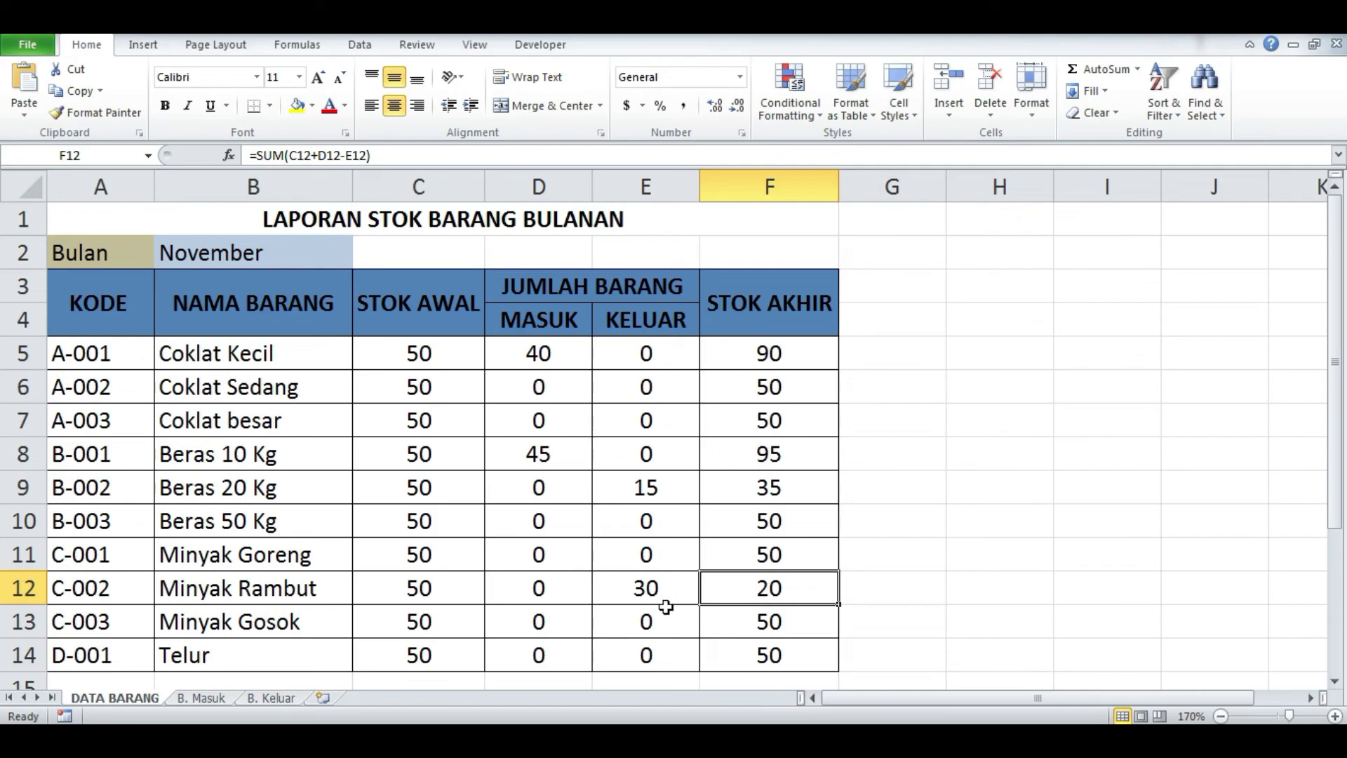